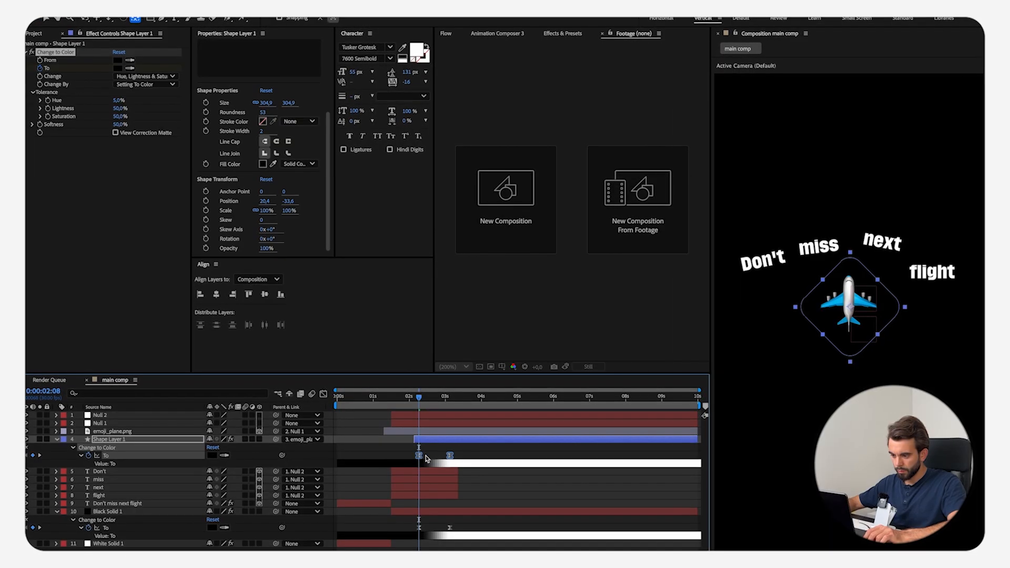
drag(420, 399, 455, 401)
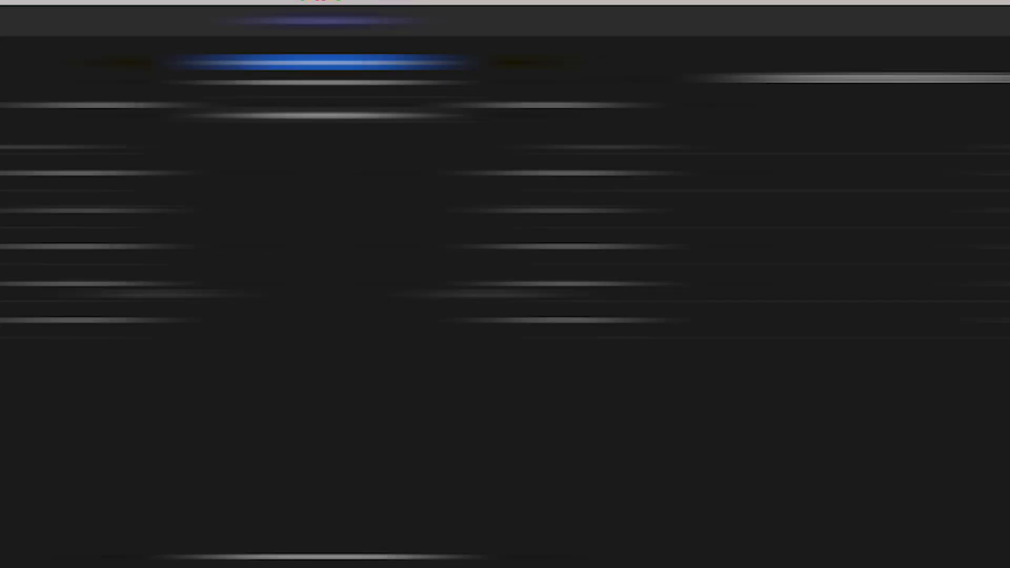
click(53, 61)
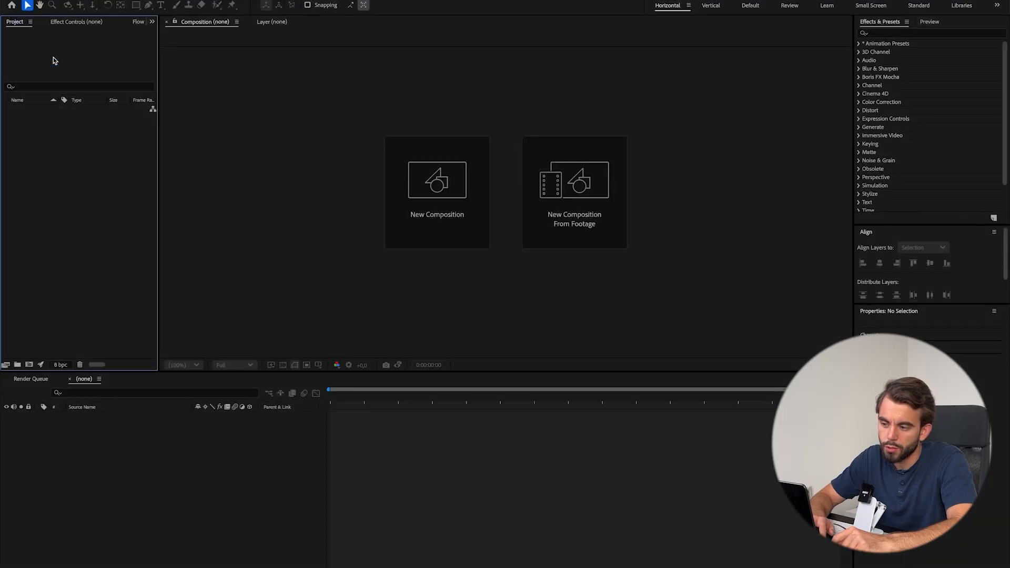
Start a new composition and, in Finder, preview the reference MP4 from the Downloads folder.
click(460, 224)
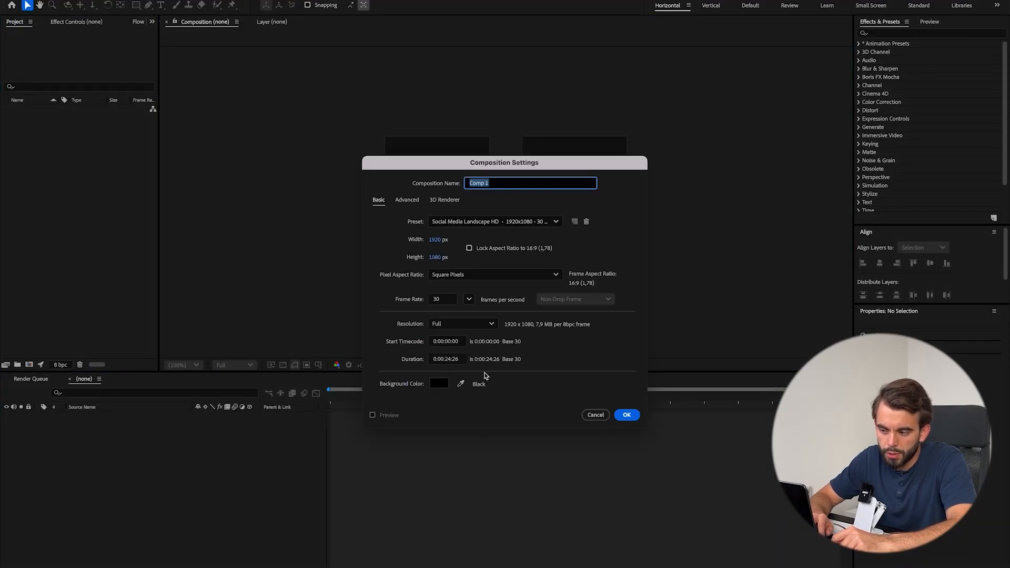
click(460, 368)
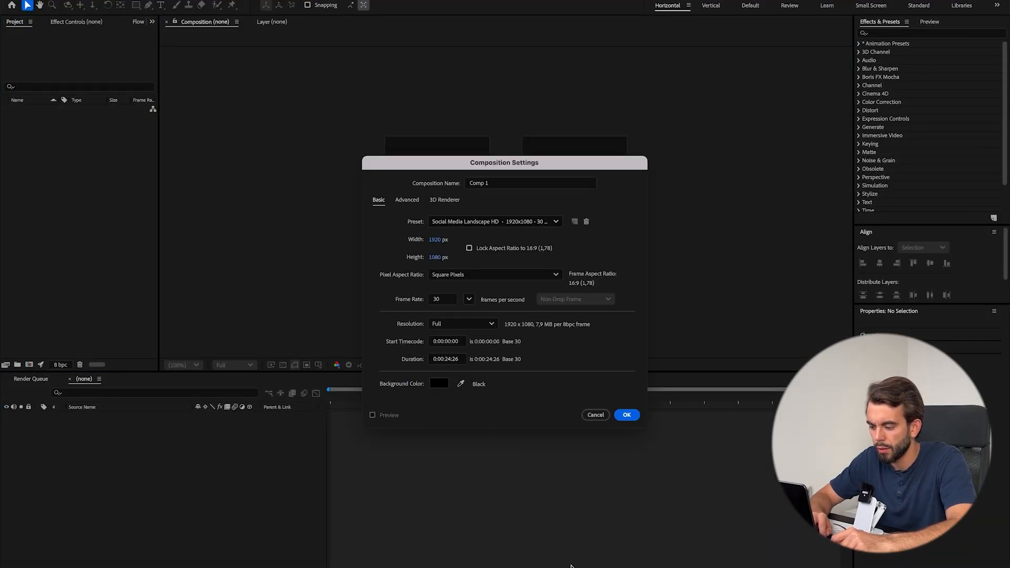
click(582, 567)
click(589, 567)
click(569, 567)
click(644, 523)
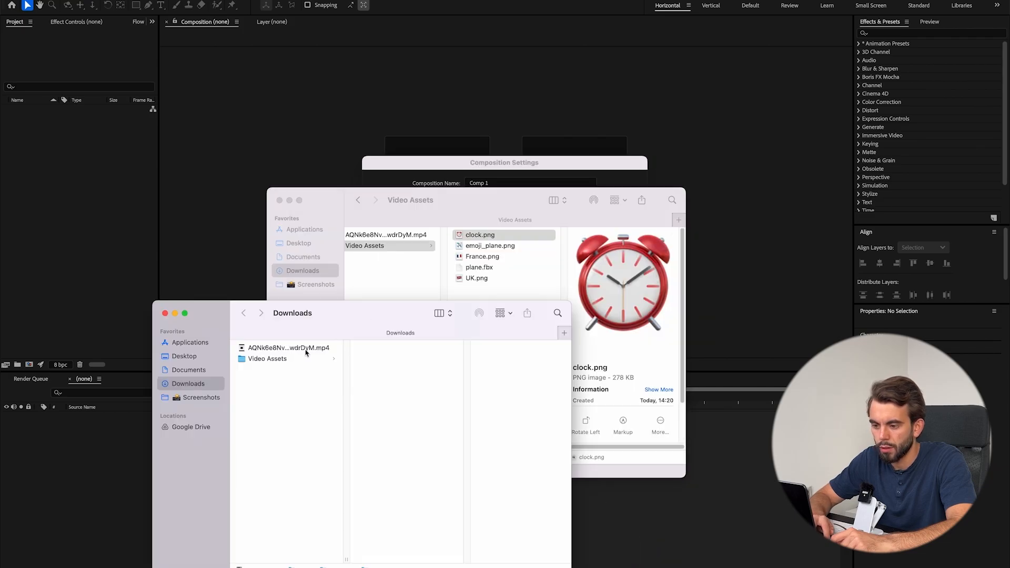
click(306, 352)
key(space)
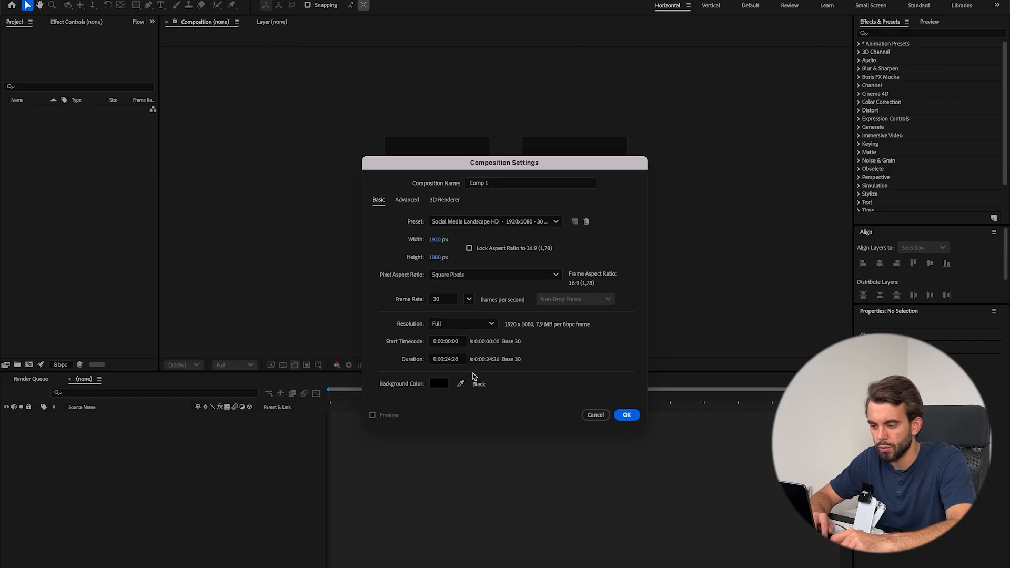
Set the new composition's duration to 0:00:10:00.
click(459, 360)
key(BackSpace)
key(BackSpace)
key(BackSpace)
key(BackSpace)
key(BackSpace)
text(10:00)
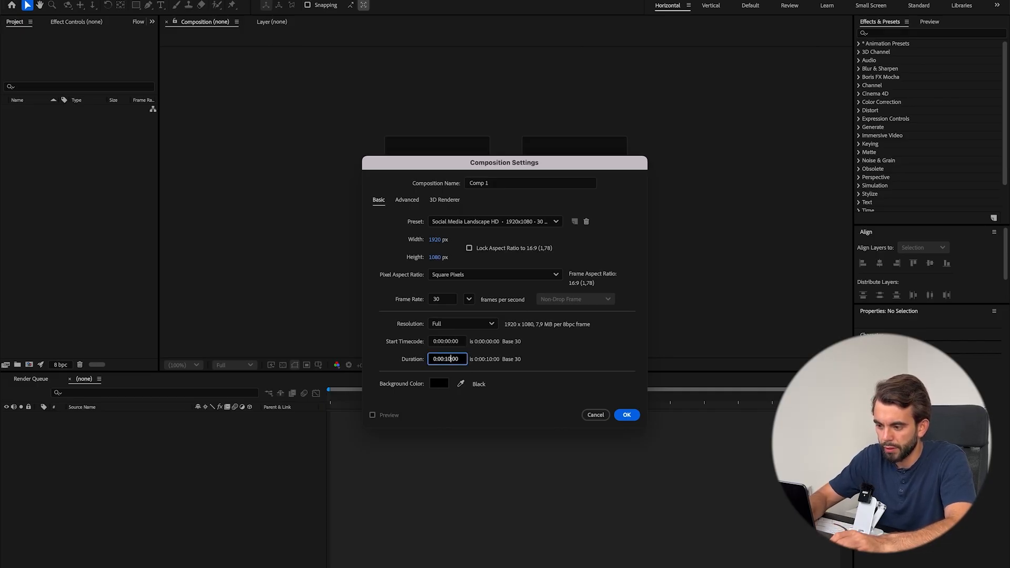
click(542, 414)
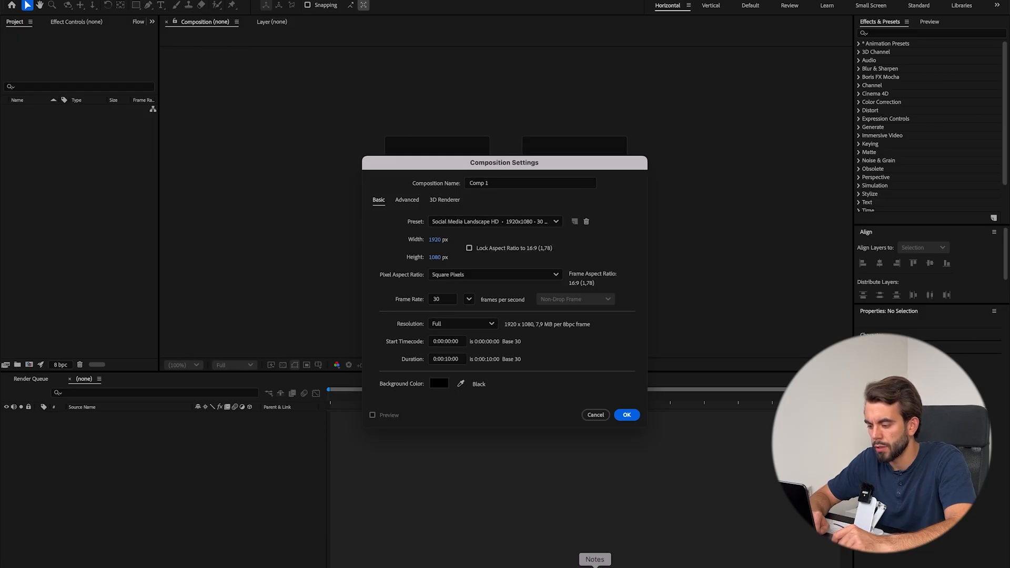
Recheck the reference clip in Finder and set the new composition to 1080 px wide and 1920 px high.
key(super+Tab)
key(space)
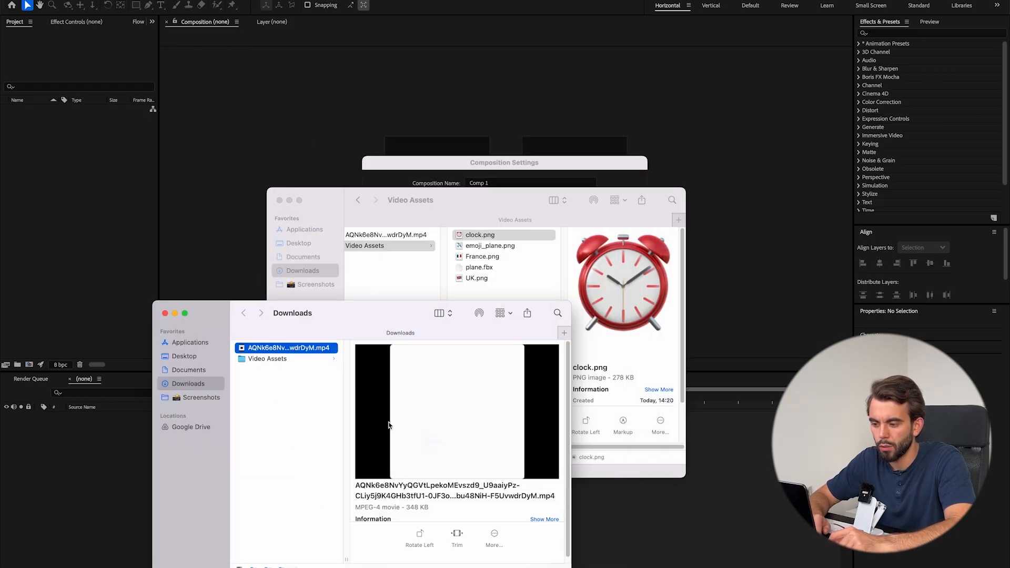
click(521, 165)
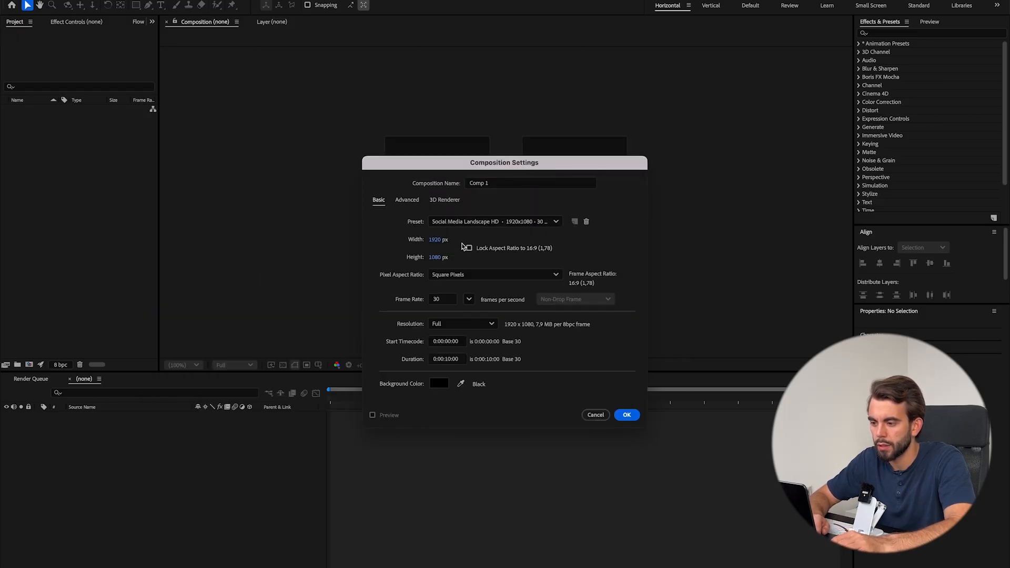
click(438, 241)
text(1080)
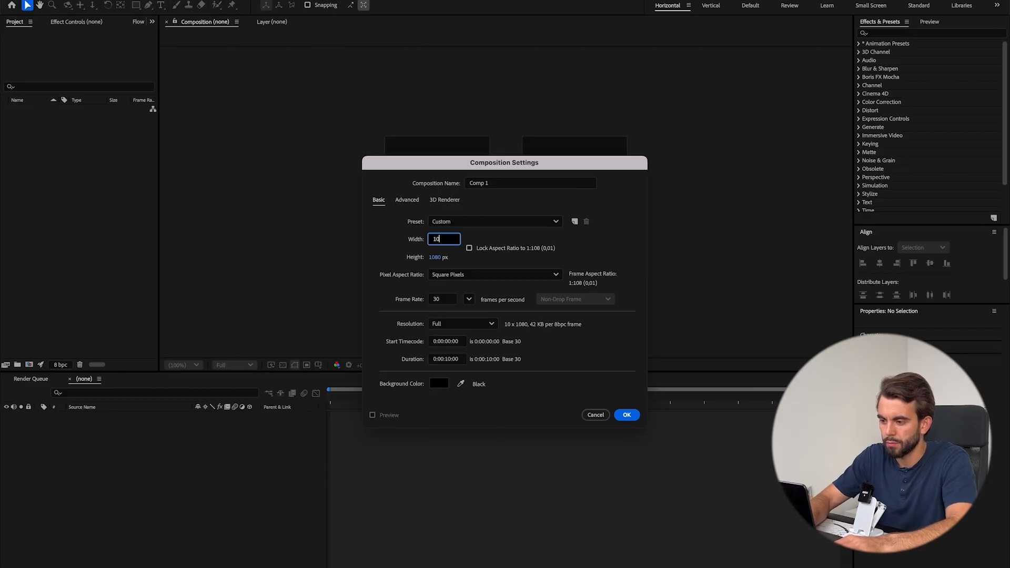
key(Tab)
text(1920)
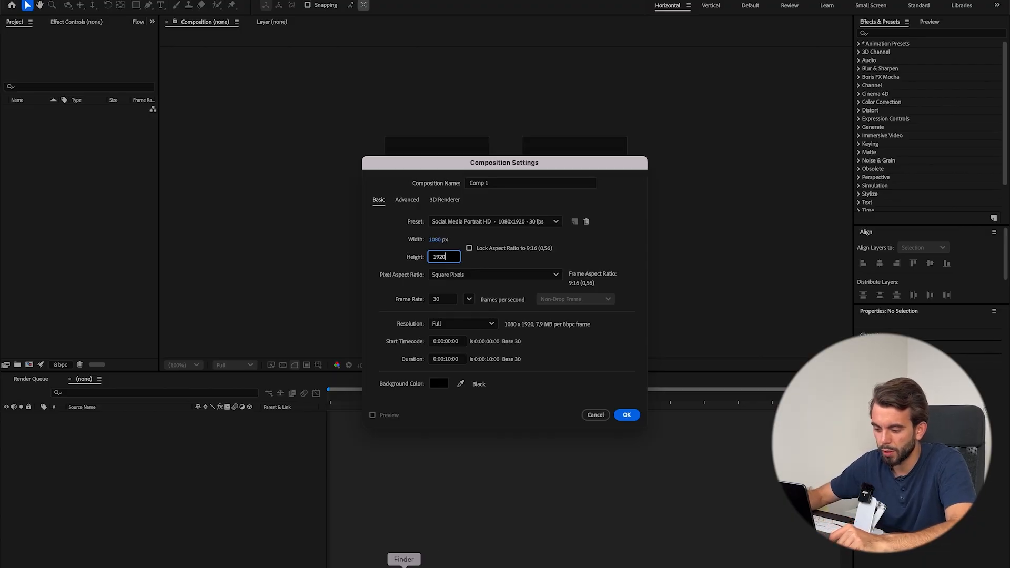
Check the reference clip's file size in Finder and return to the composition settings.
click(403, 567)
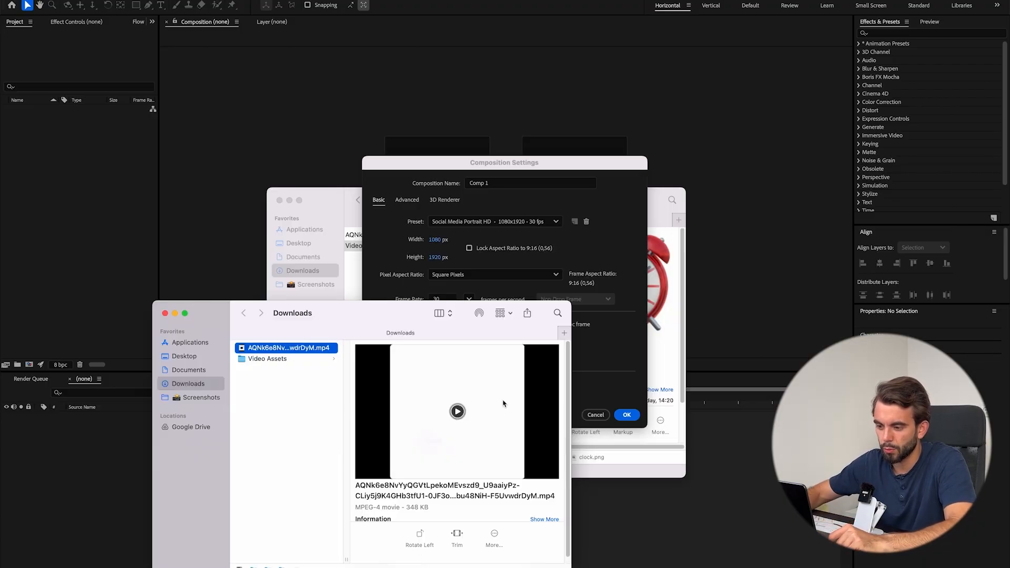
click(407, 509)
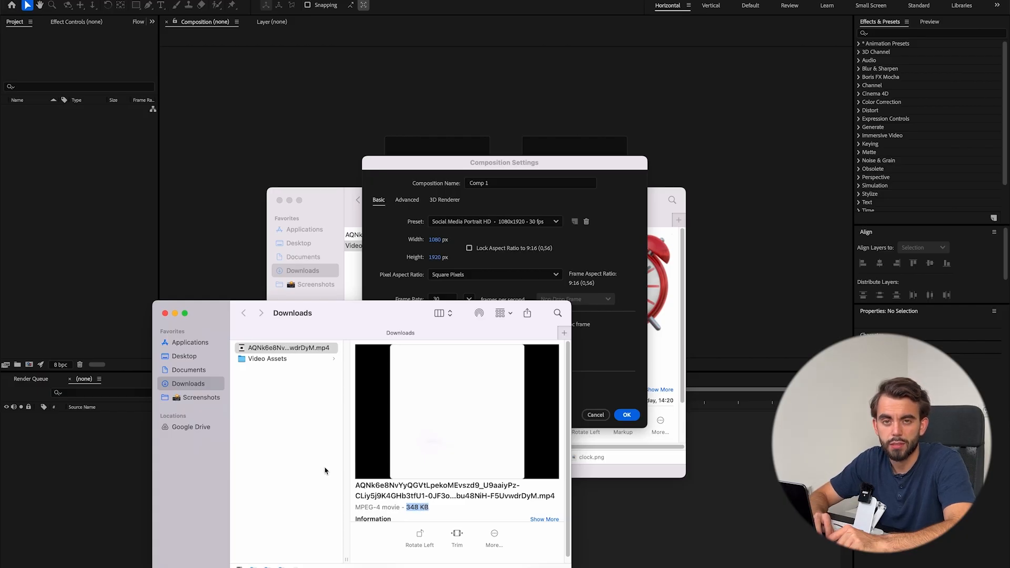
click(622, 227)
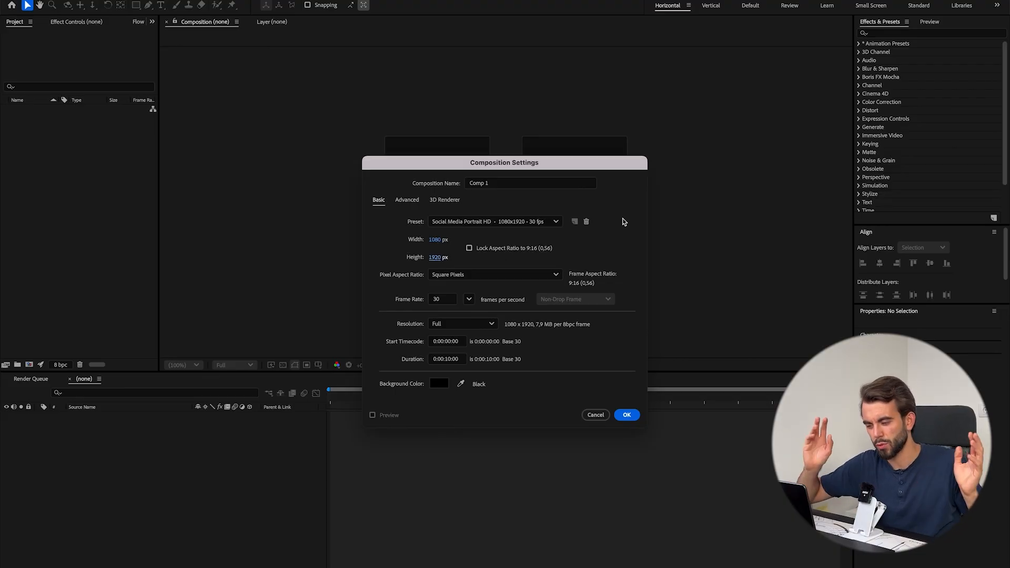
Preview the reference clip in Finder once more to examine its opening title text.
key(super+Tab)
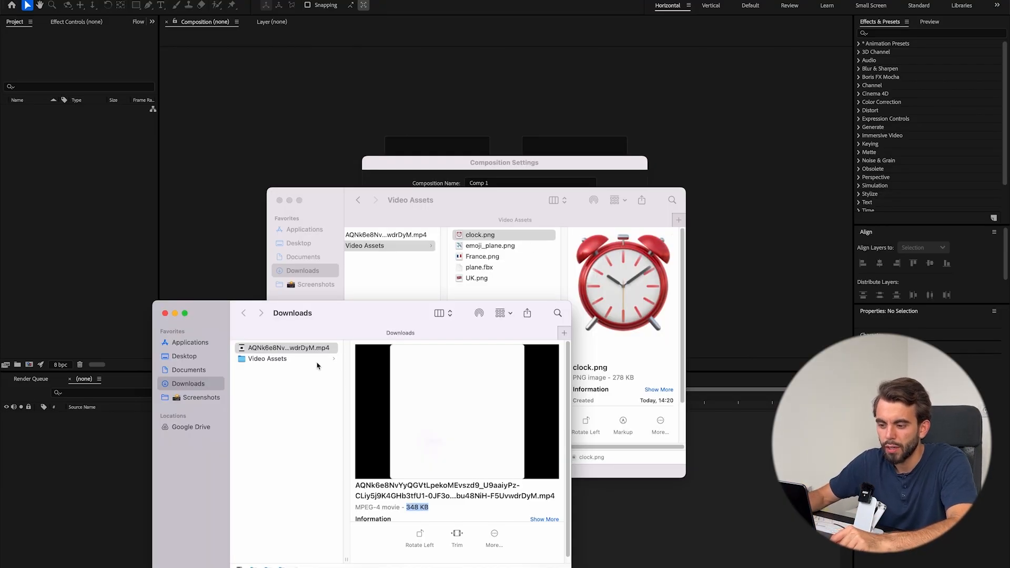
click(326, 437)
key(space)
key(space)
key(Down)
key(space)
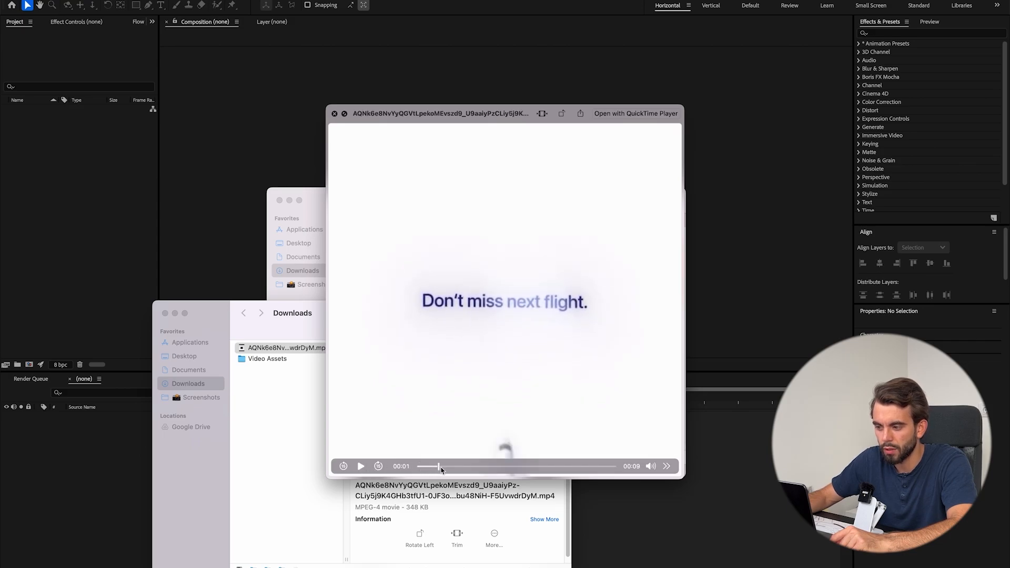
key(space)
key(super+Tab)
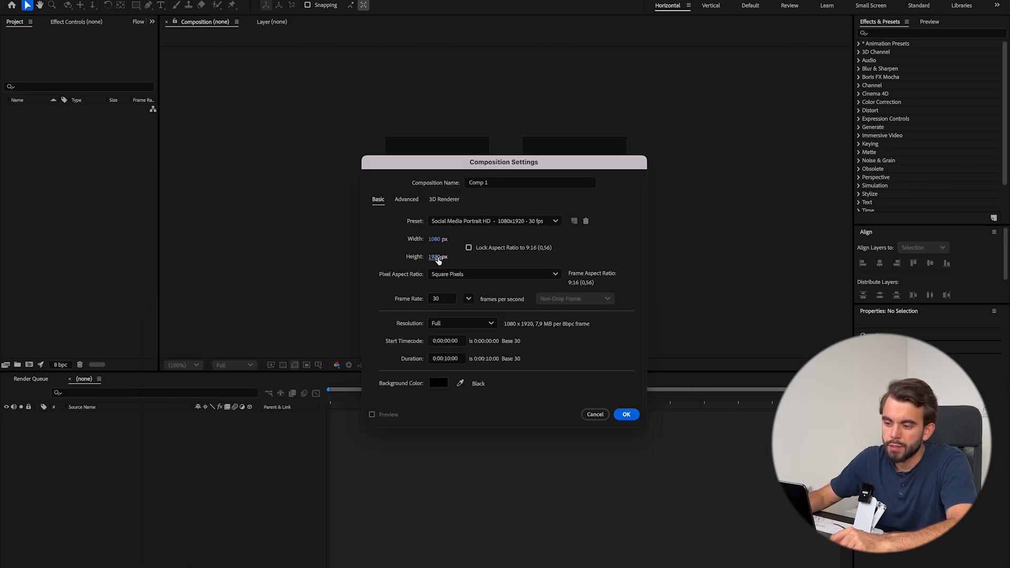
Create the composition with the chosen settings and switch to the Vertical workspace.
click(436, 299)
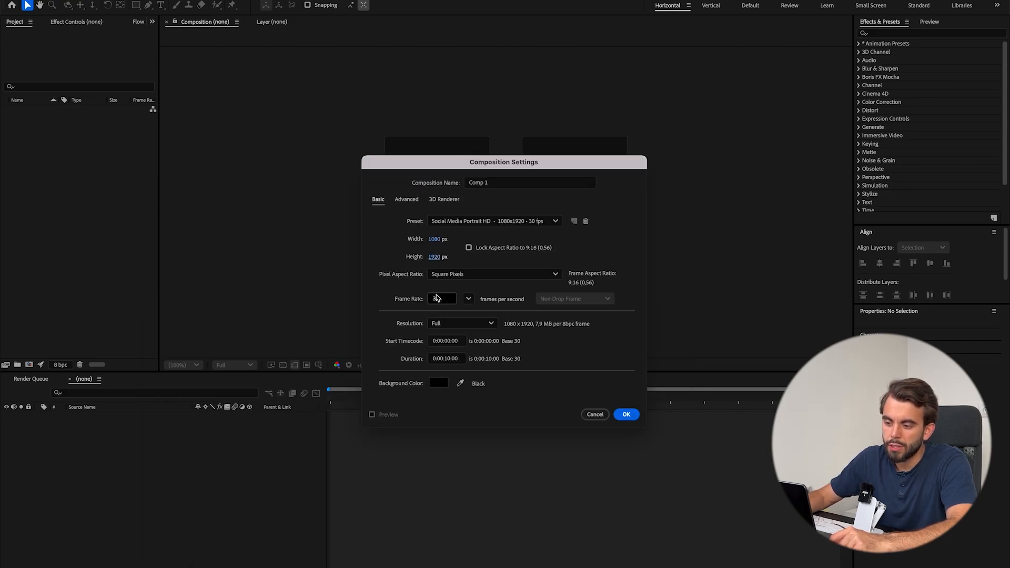
click(623, 414)
click(711, 6)
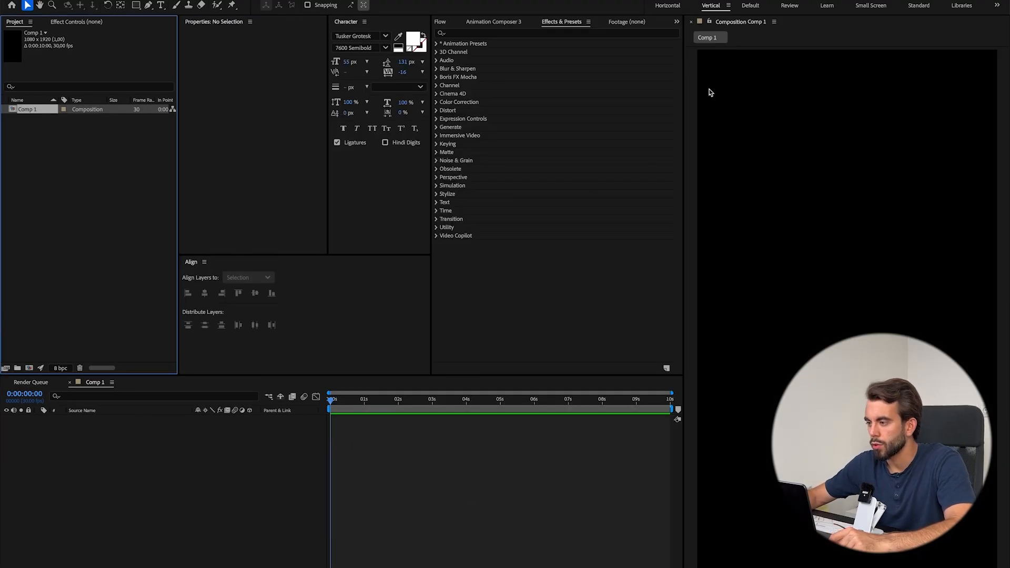
Switch to the Default workspace and dock the Composition panel as a full-height column along the right edge.
click(751, 6)
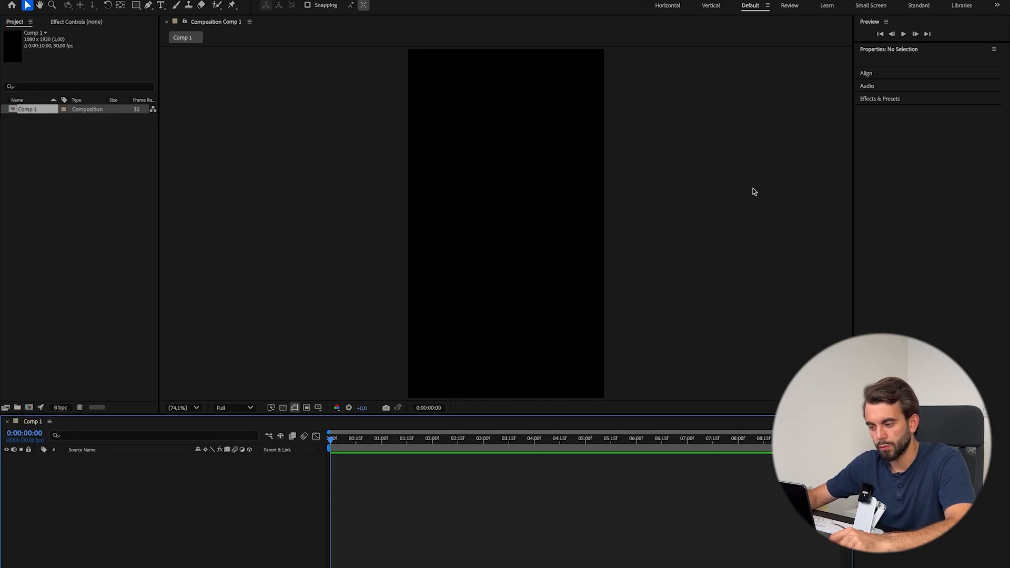
click(233, 20)
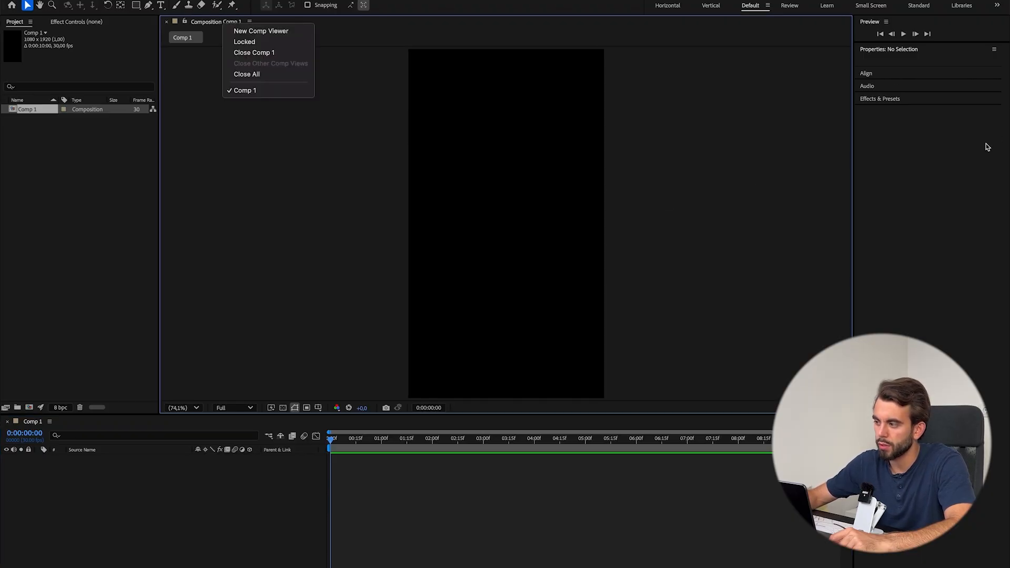
click(875, 227)
drag(257, 23, 1004, 206)
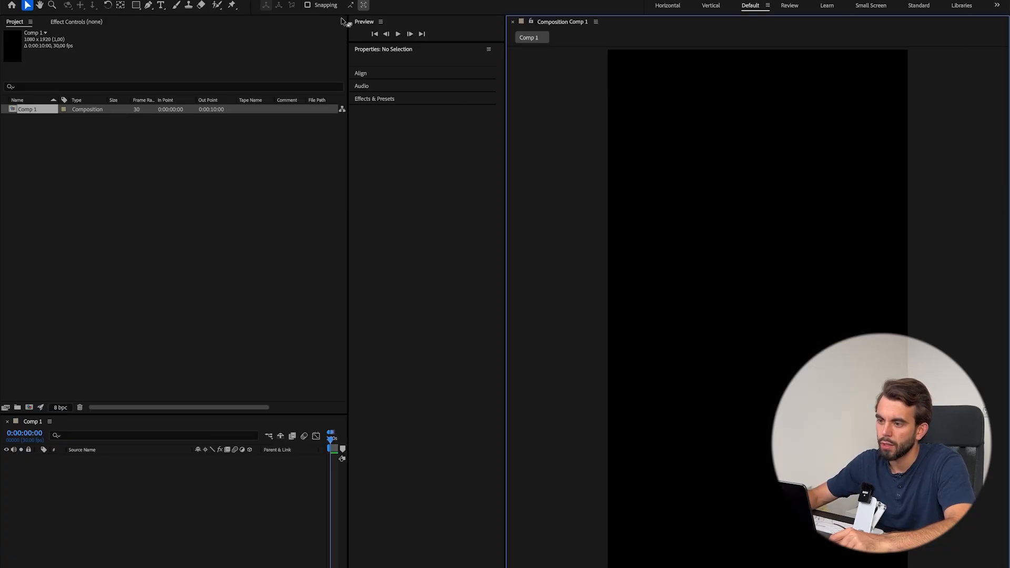
Move the Preview panel beside the Project panel and group Properties, Effects & Presets, Audio and Align as tabs beneath it.
drag(364, 25, 337, 159)
drag(370, 23, 232, 399)
drag(378, 48, 269, 311)
drag(374, 40, 266, 282)
drag(361, 28, 293, 237)
Close the Audio and Preview panels in the Default workspace.
click(277, 232)
click(289, 232)
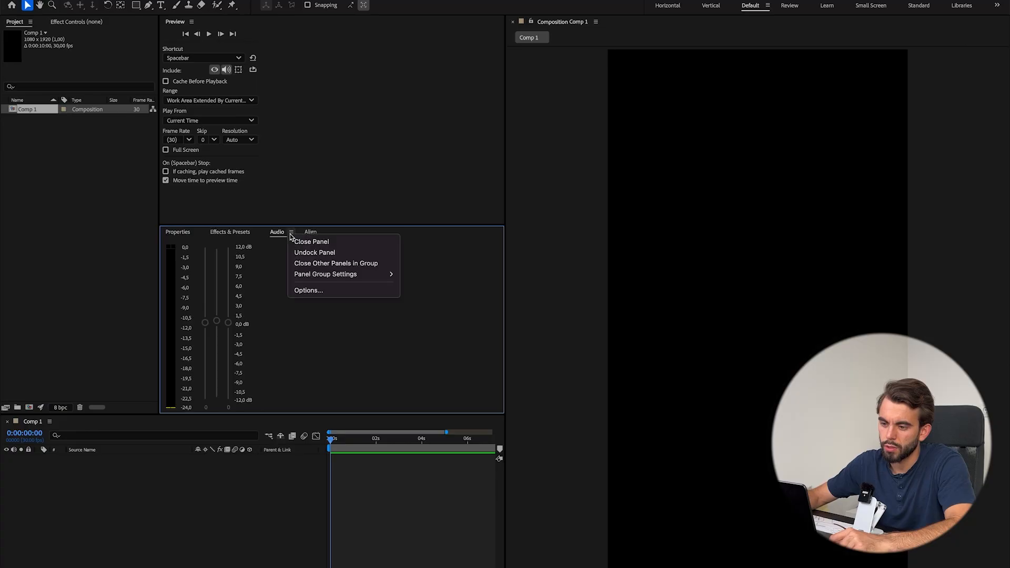
click(300, 240)
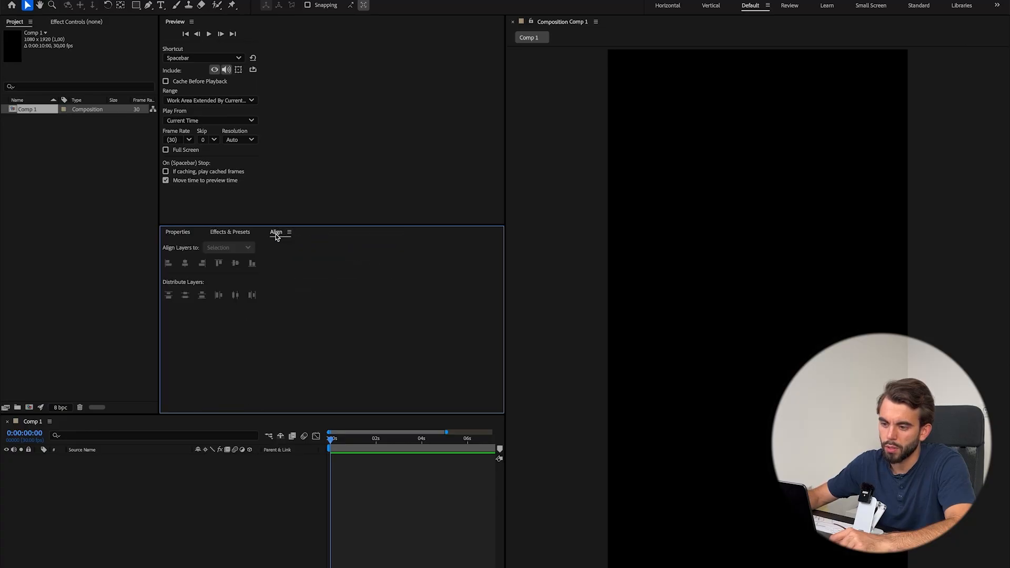
click(224, 235)
click(173, 234)
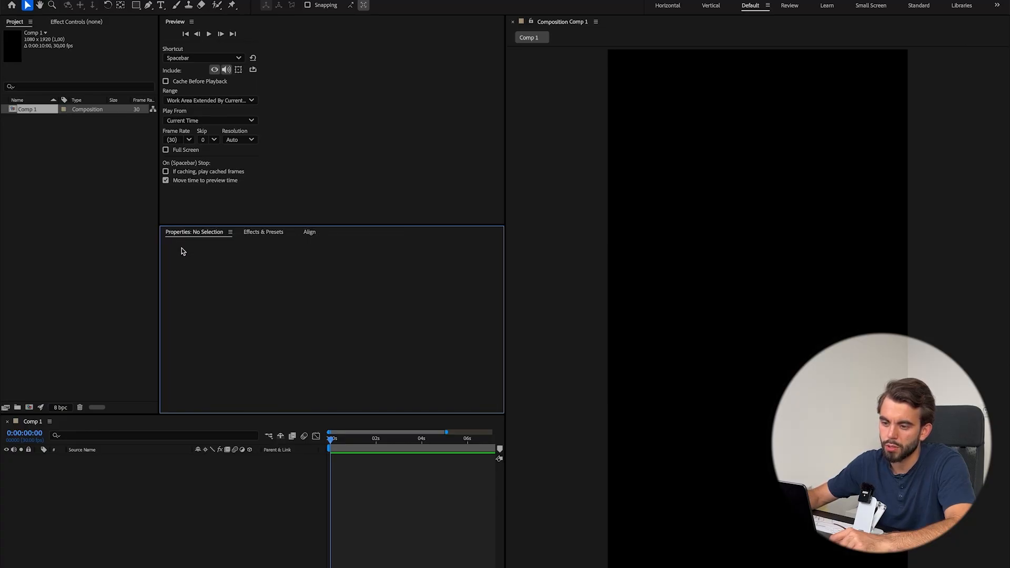
mouse_move(194, 237)
mouse_down()
mouse_move(205, 205)
mouse_move(192, 238)
mouse_up()
click(193, 22)
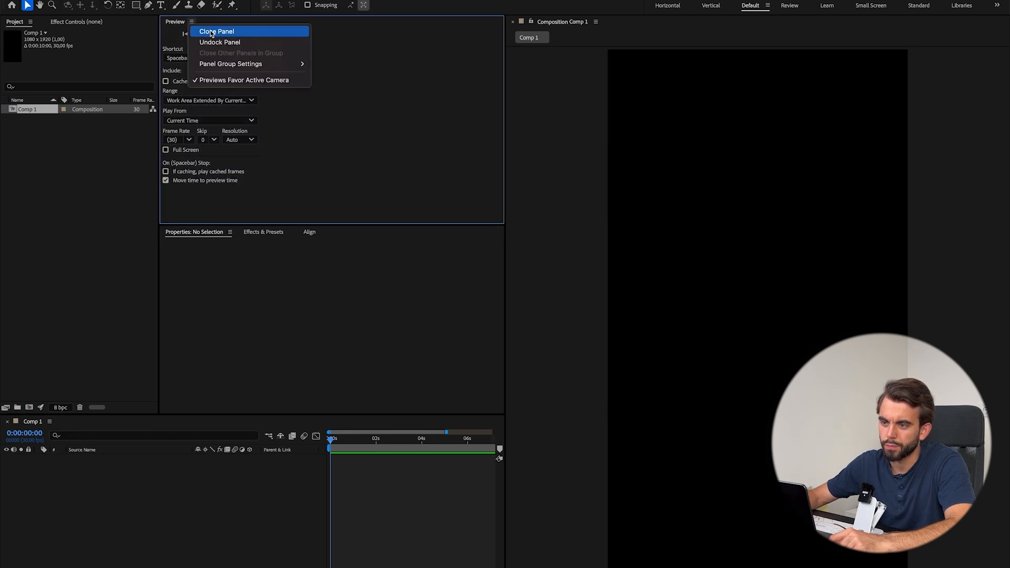
click(212, 30)
Dock Effects & Presets in its own column beside the Properties and Align group, and widen the Project and Align columns.
drag(160, 167, 198, 182)
click(301, 27)
drag(277, 27, 499, 52)
click(284, 229)
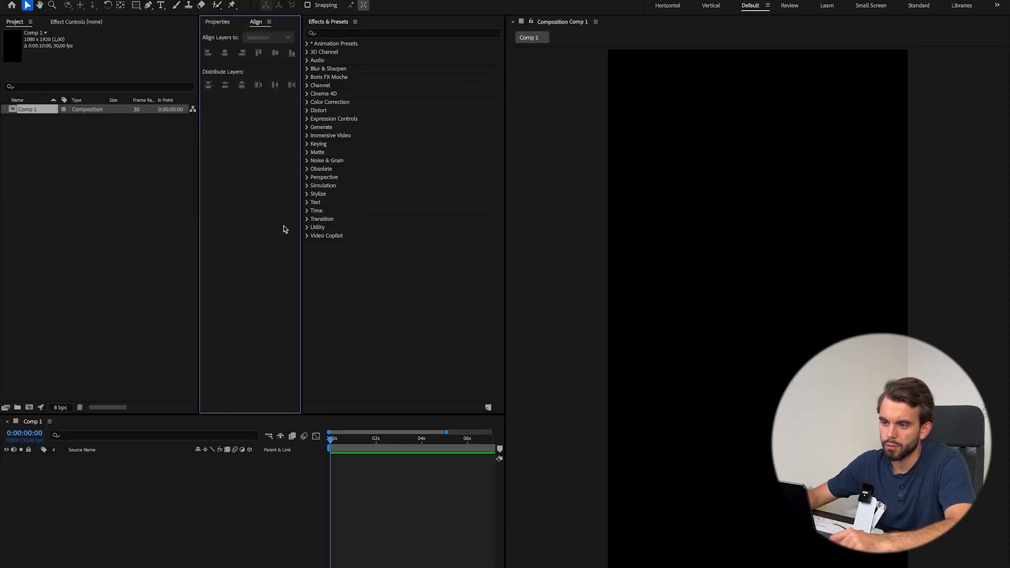
drag(301, 213, 353, 221)
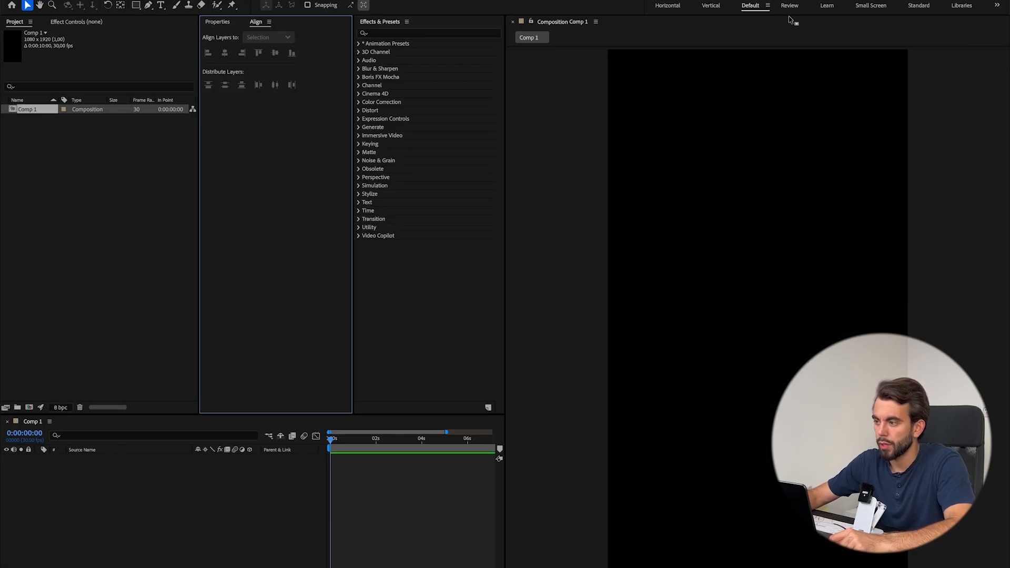
Look at the Default workspace's layout-saving options without choosing any, and return to the Vertical workspace.
click(759, 9)
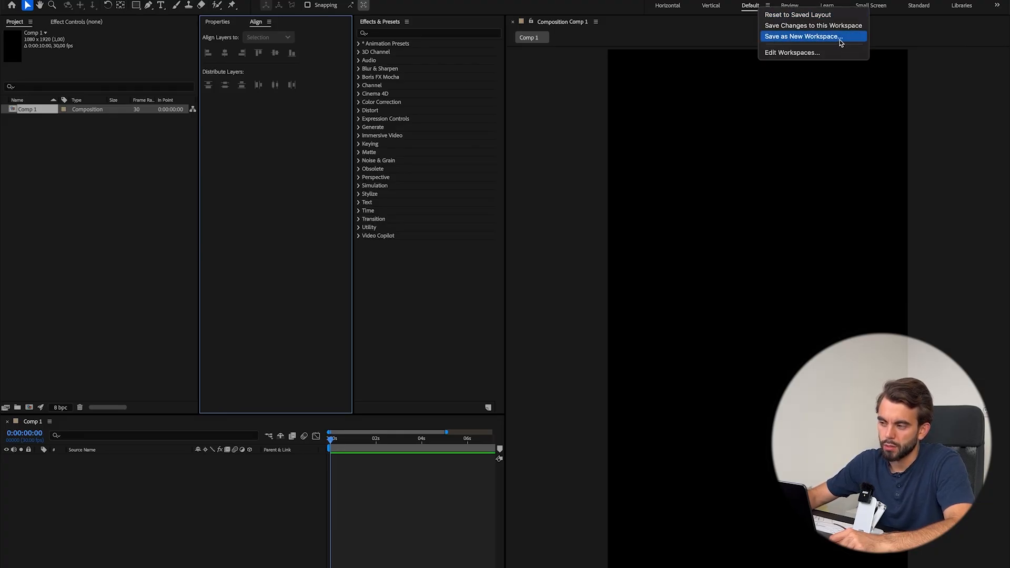
click(709, 17)
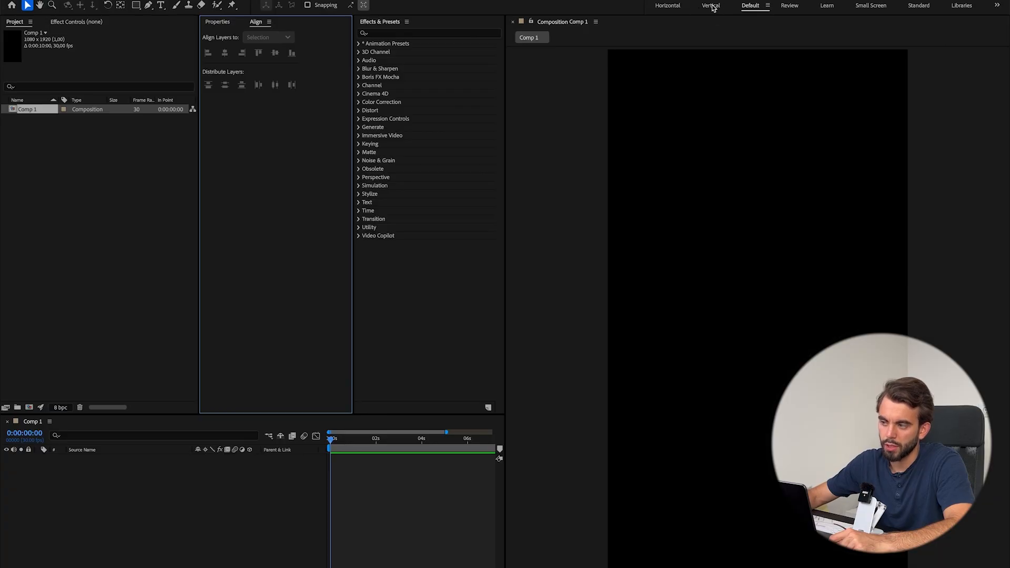
click(711, 6)
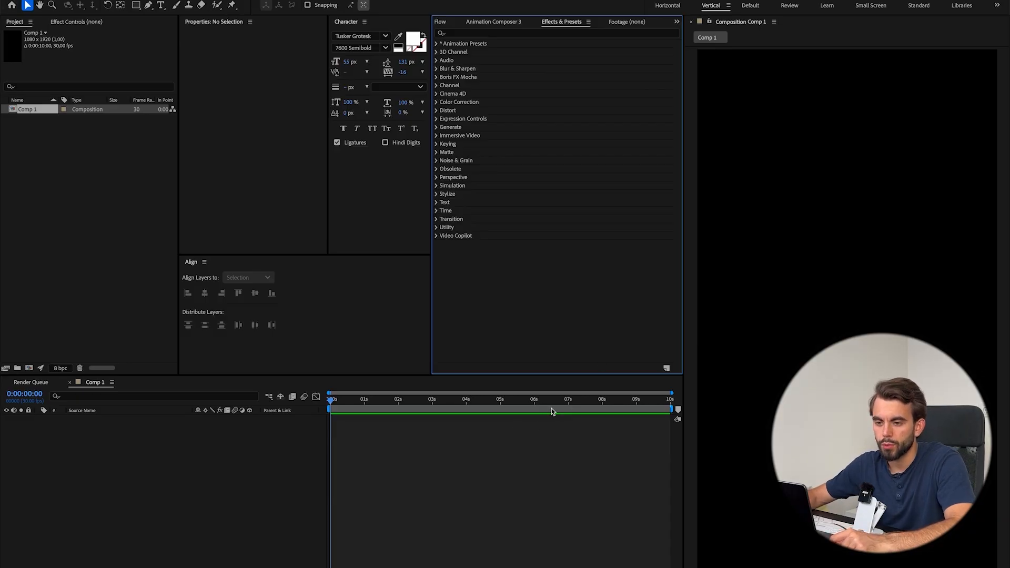
Rename the composition in the project as "main comp" and deselect it.
click(79, 232)
key(Return)
text(ma)
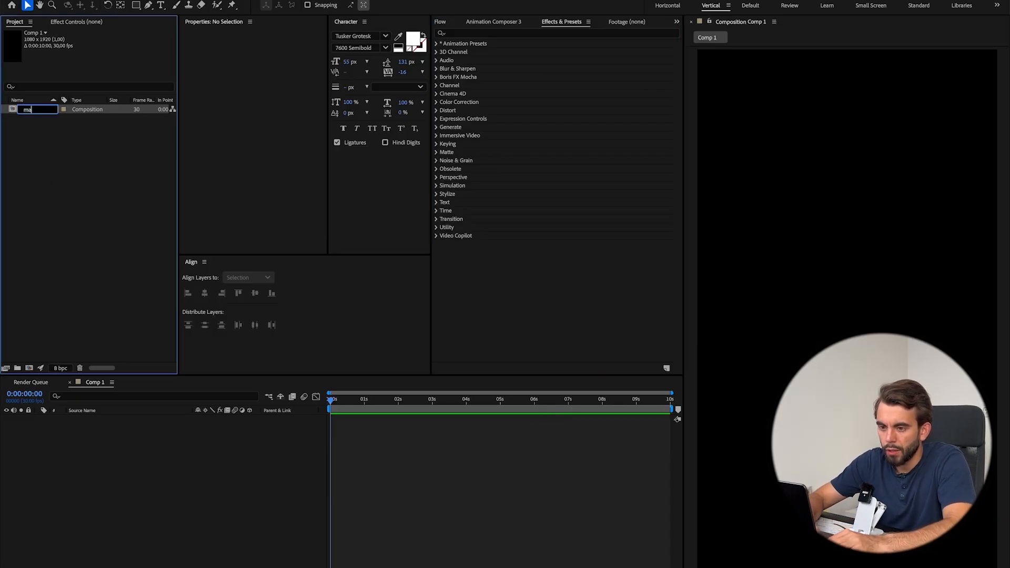
text(in comp)
click(13, 221)
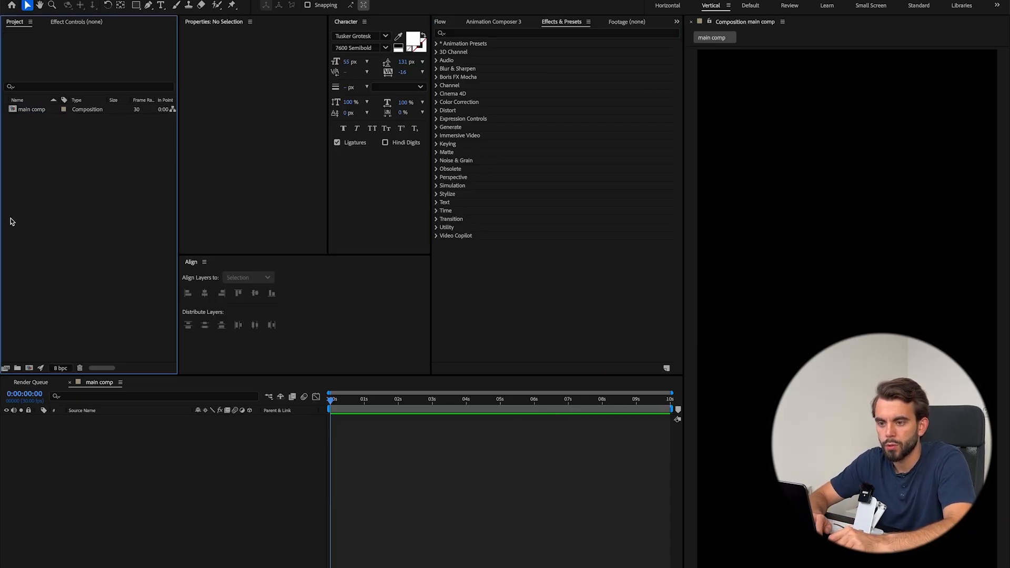
click(33, 113)
click(102, 272)
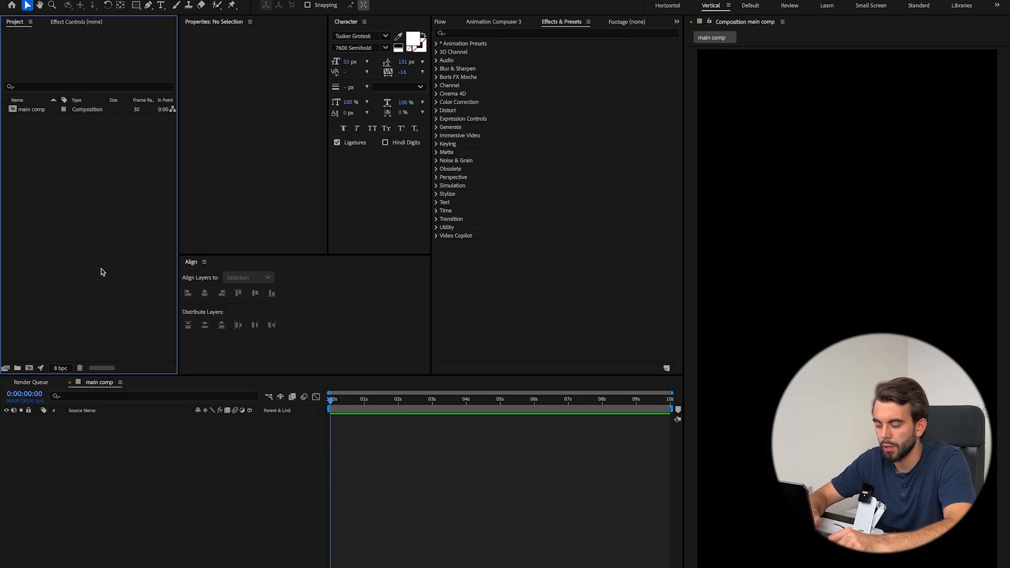
right_click(41, 110)
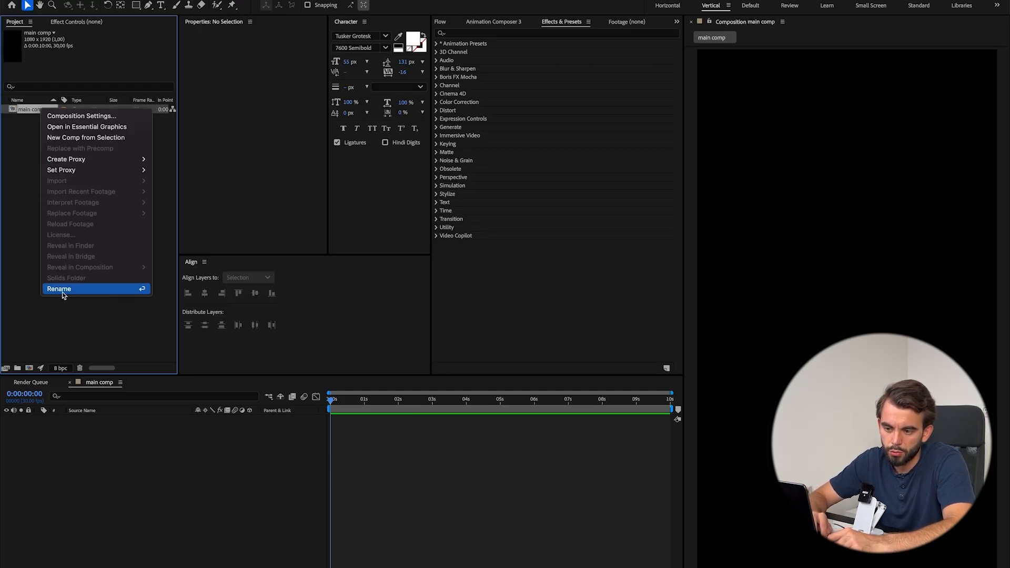
click(144, 332)
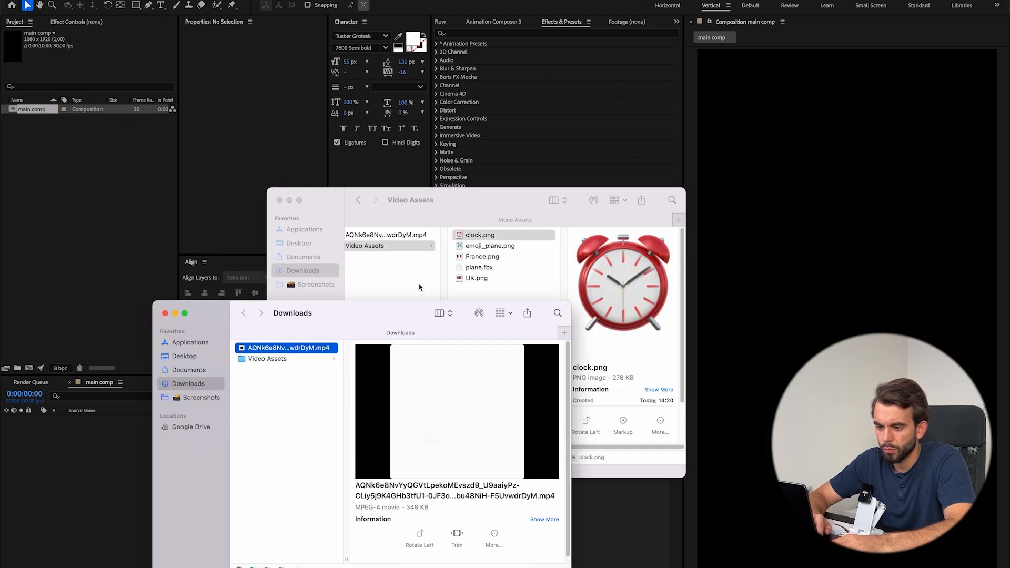
Switch to Finder, close the Video Assets window and create a folder named "AE Airplane Video" in Downloads.
click(419, 287)
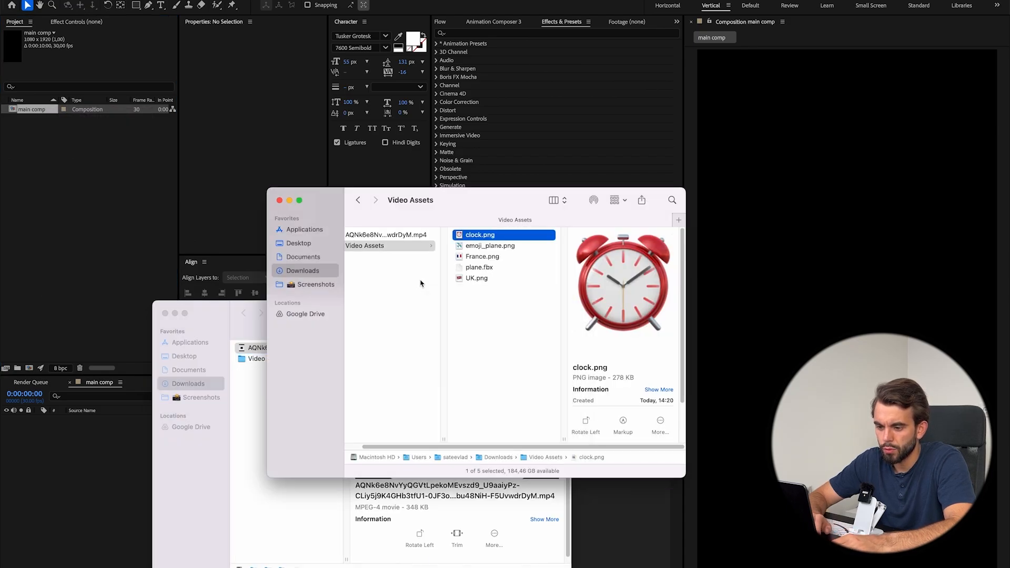
key(super+w)
right_click(289, 447)
click(298, 454)
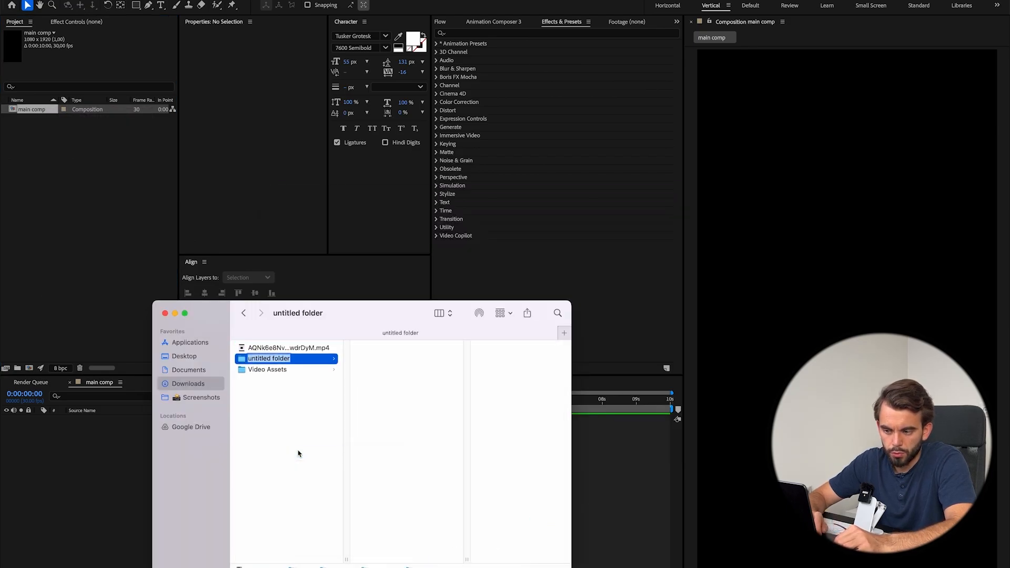
text(AE Airplane VIdeo)
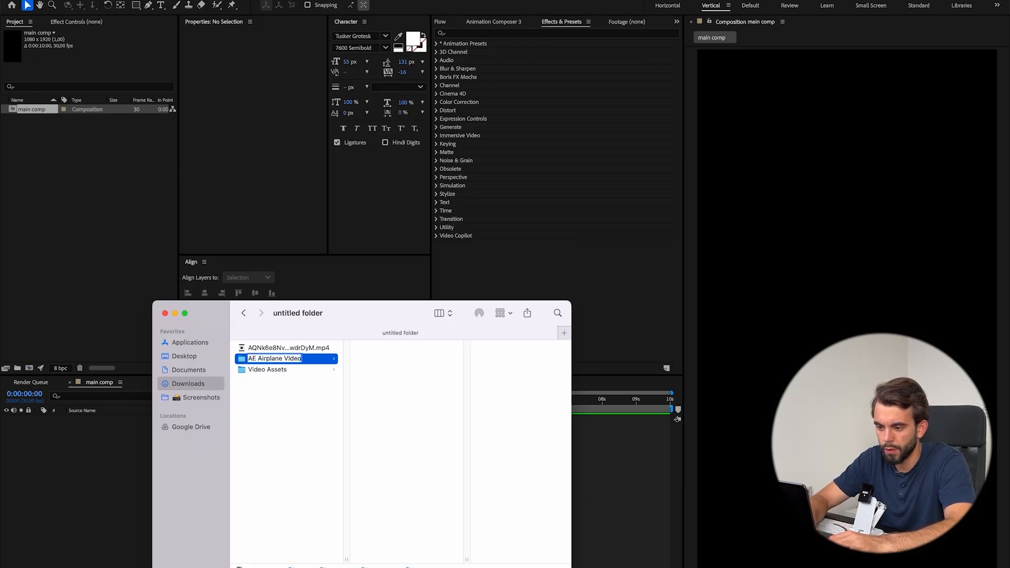
key(Return)
Create an "AE" subfolder inside the AE Airplane Video folder and move the Video Assets folder in beside it.
key(super+shift+n)
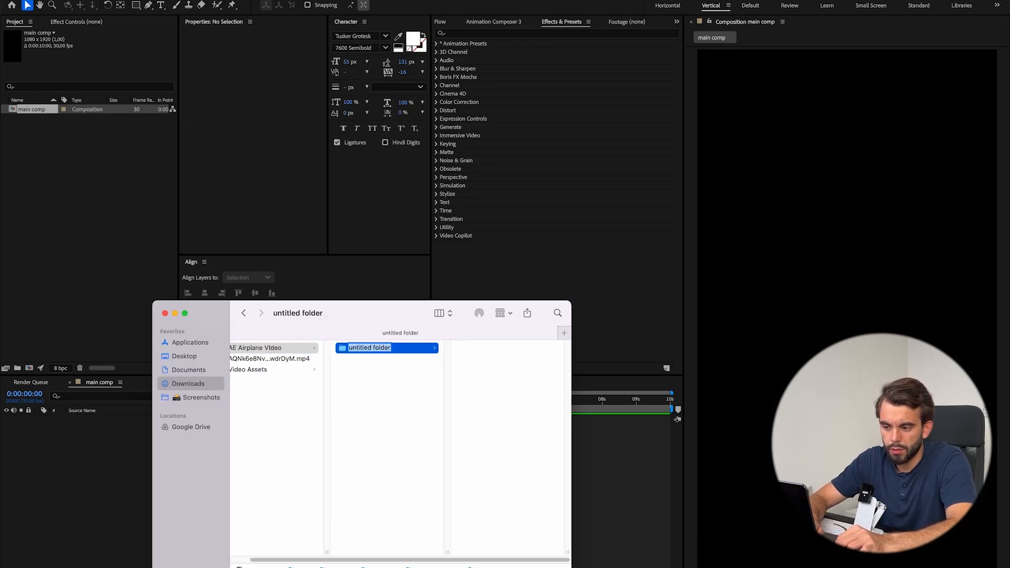
text(AE)
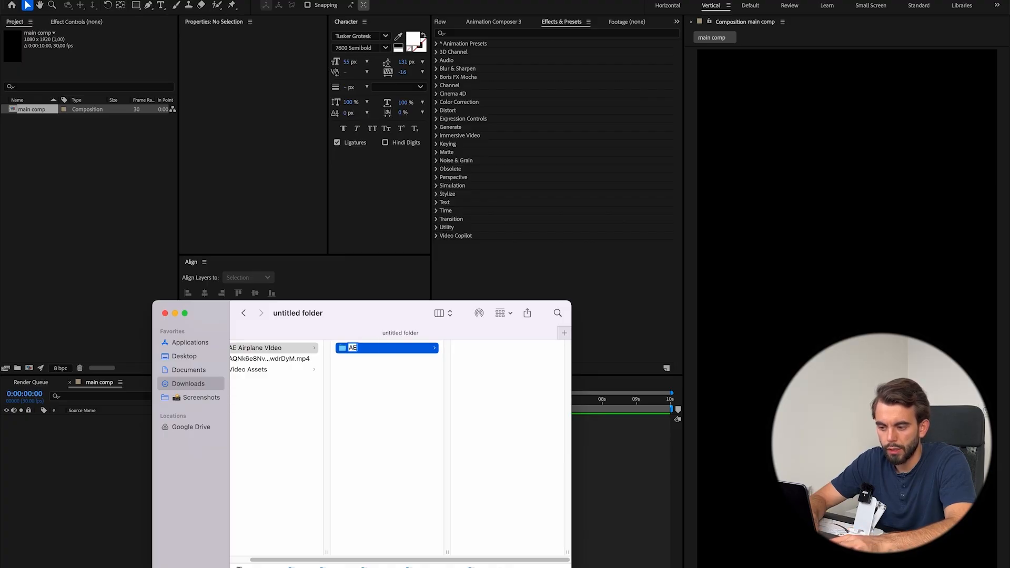
key(Return)
drag(234, 372, 377, 382)
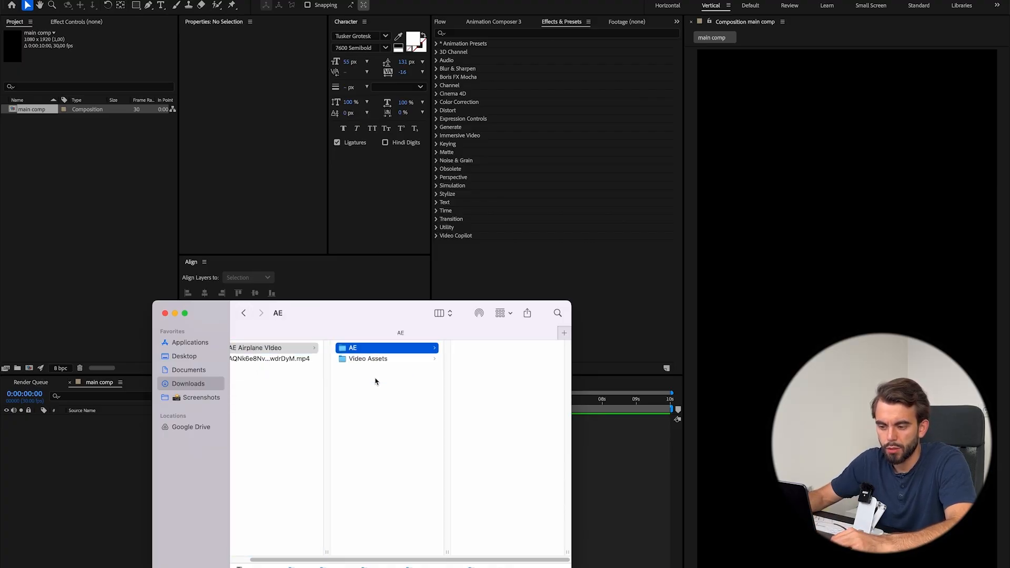
Switch back to After Effects and start saving the project, choosing Downloads > AE Airplane Video > AE as the location.
click(118, 475)
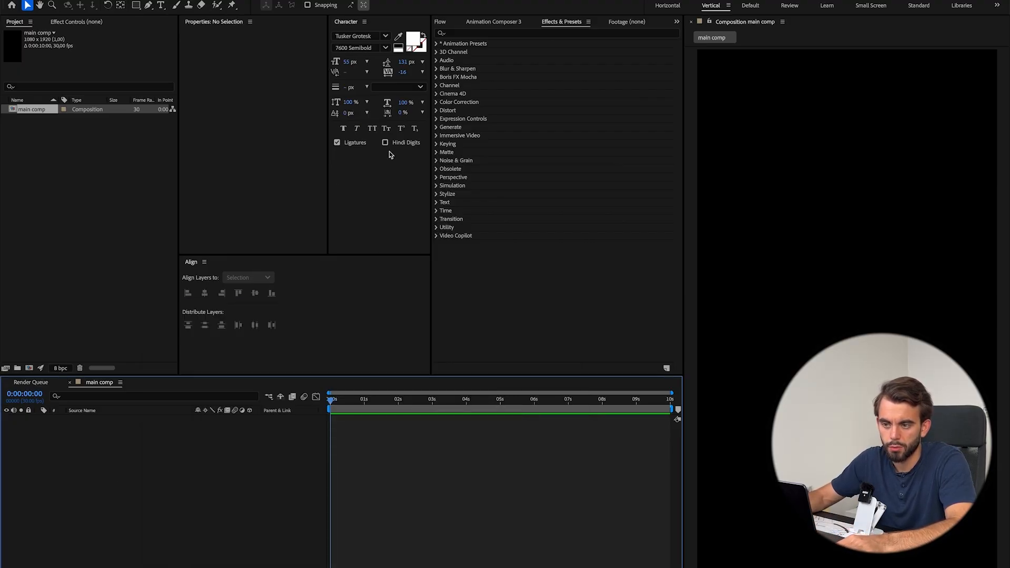
key(super+s)
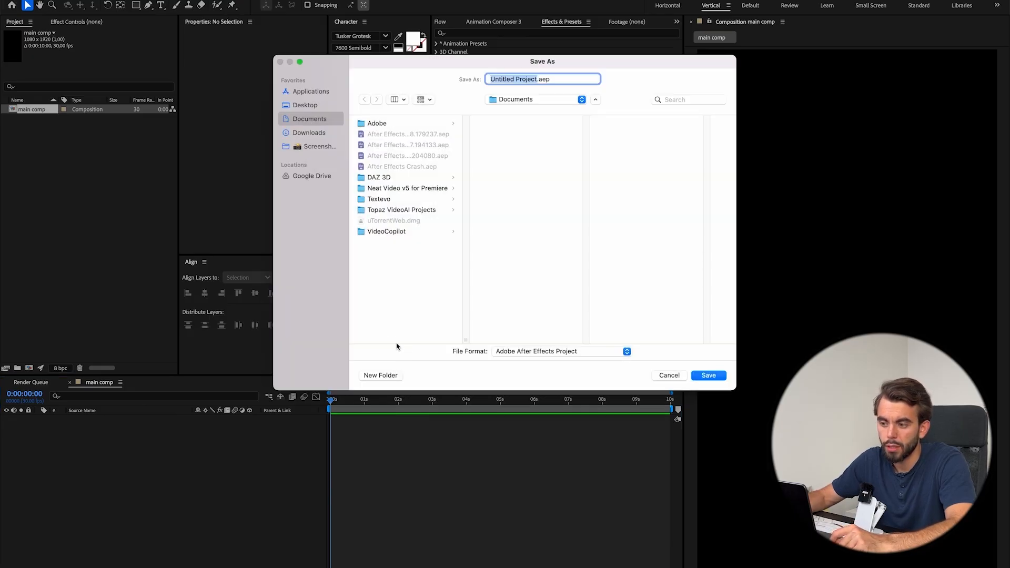
click(331, 138)
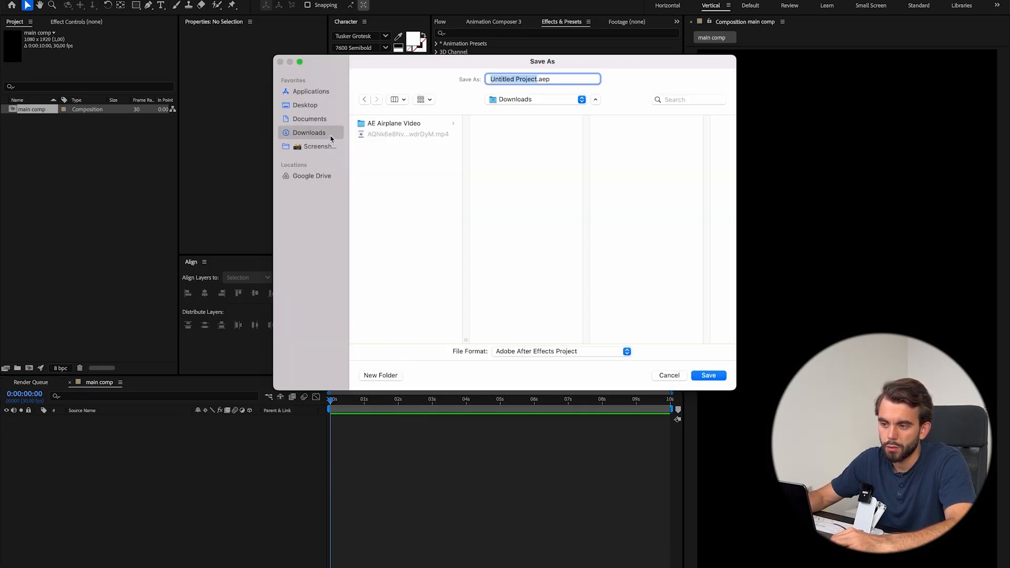
click(400, 123)
click(515, 120)
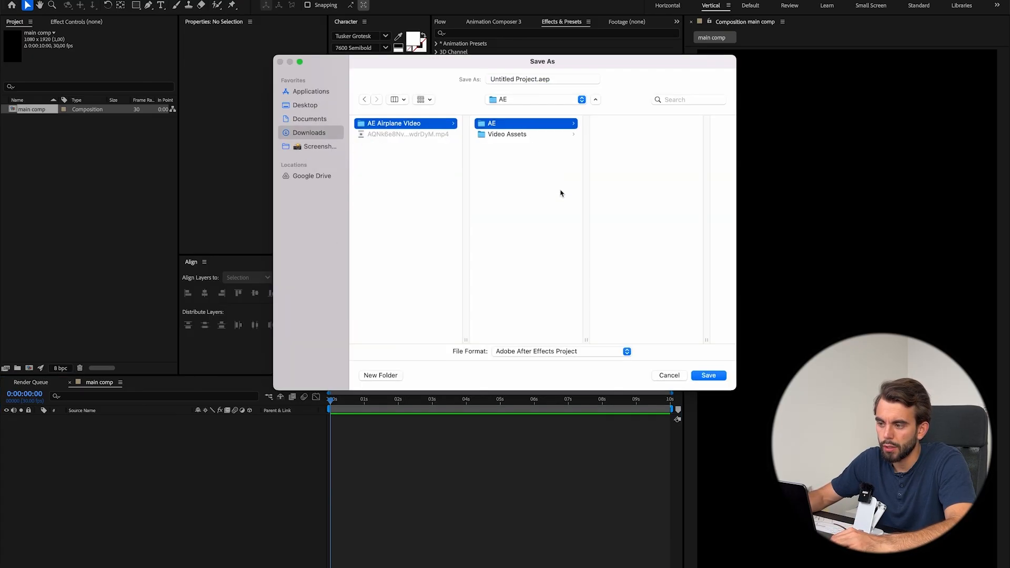
Name the project file "AE Airplane Video" and save it as an Adobe After Effects Project.
click(521, 79)
key(BackSpace)
key(BackSpace)
key(BackSpace)
key(BackSpace)
key(BackSpace)
key(BackSpace)
key(BackSpace)
key(BackSpace)
key(BackSpace)
key(BackSpace)
key(BackSpace)
key(BackSpace)
key(BackSpace)
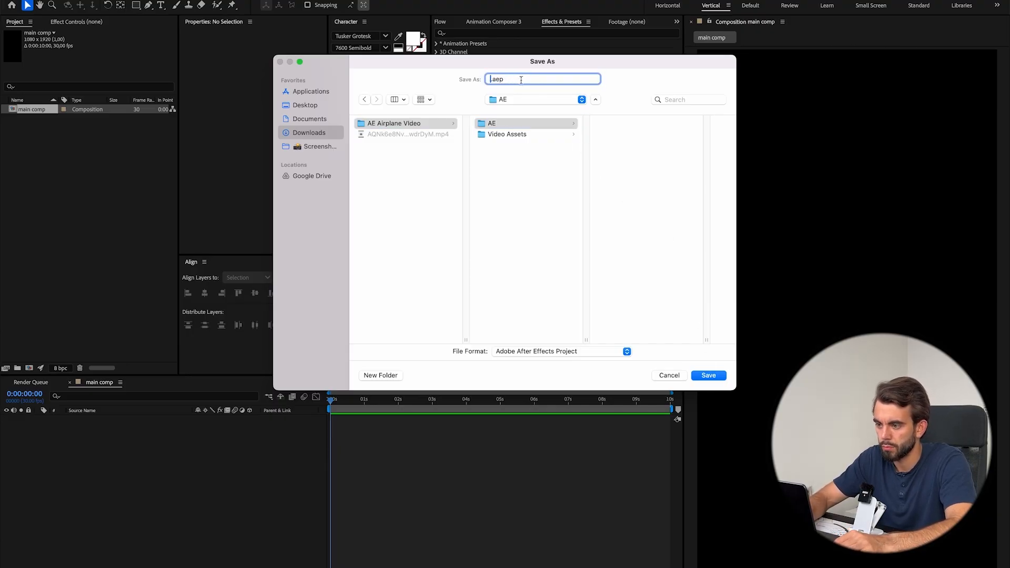
text(AE)
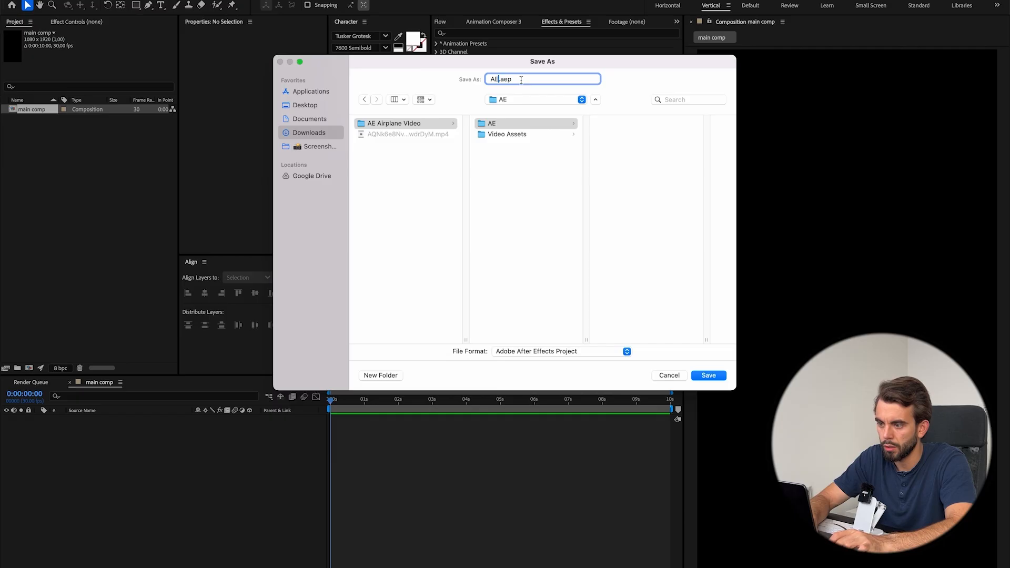
text( Airplane V)
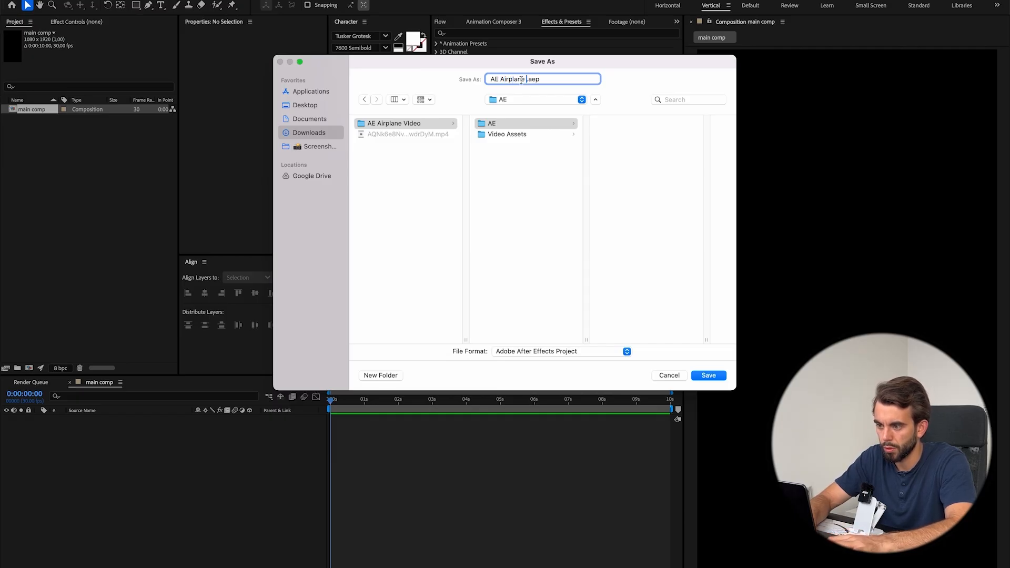
text(ideo)
click(705, 376)
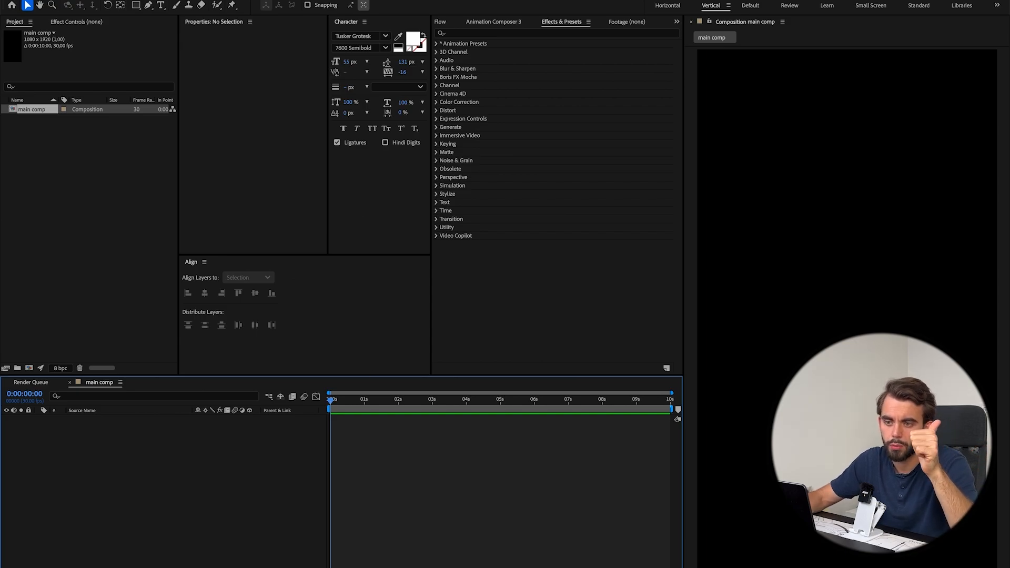
Review the Auto-Save preferences for the save interval, maximum project versions and location, and accept them.
click(14, 0)
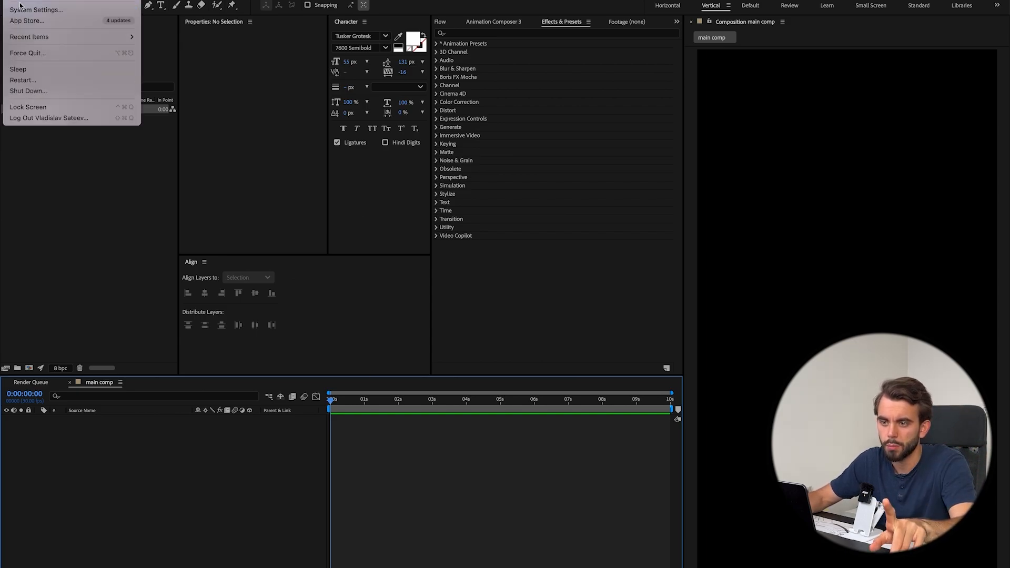
mouse_move(45, 6)
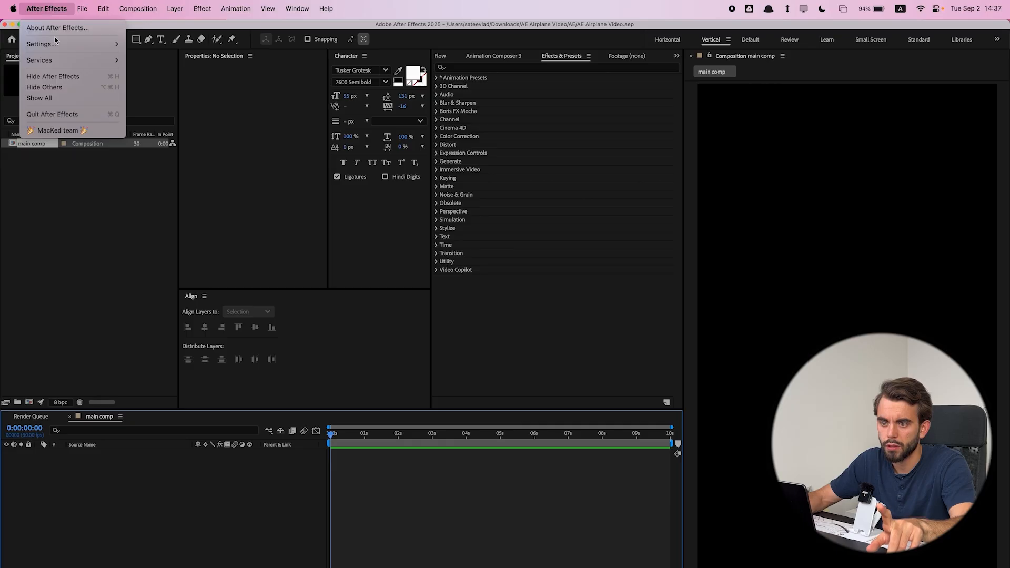
mouse_move(55, 42)
click(181, 175)
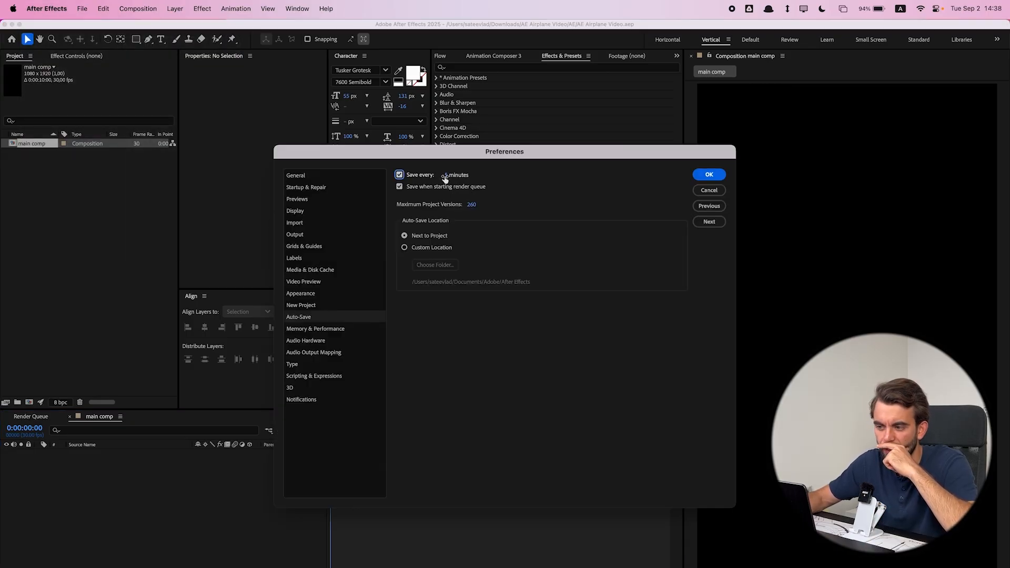
click(474, 207)
click(547, 421)
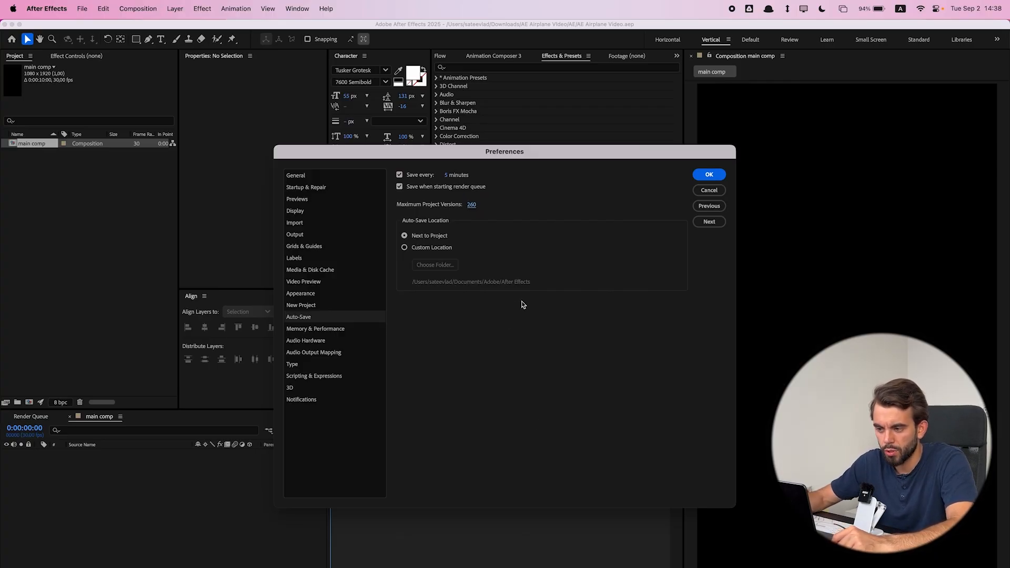
click(701, 178)
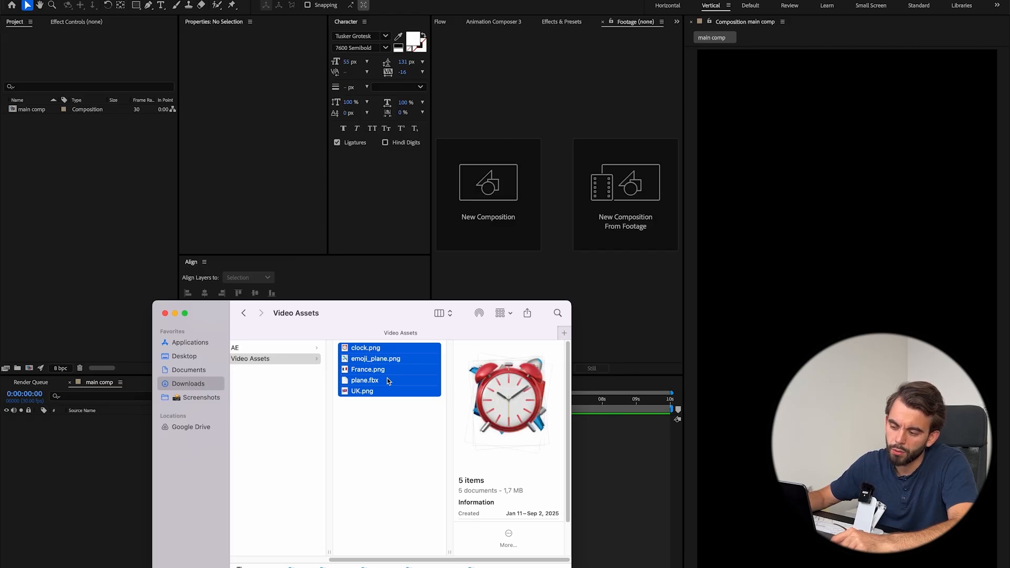
Import the files of the Video Assets folder from Finder into the project.
drag(382, 382, 113, 220)
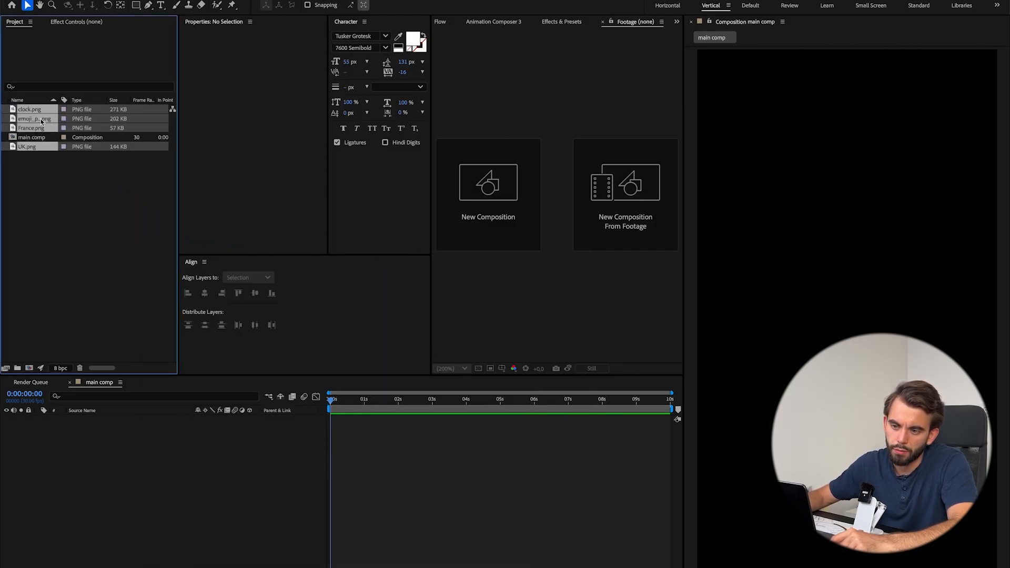
key(super+Tab)
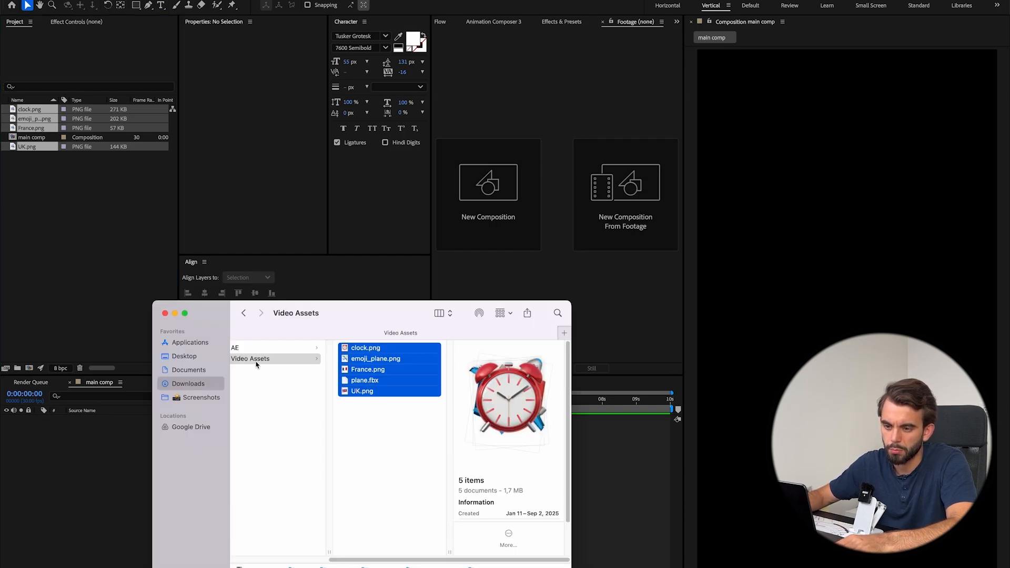
click(122, 354)
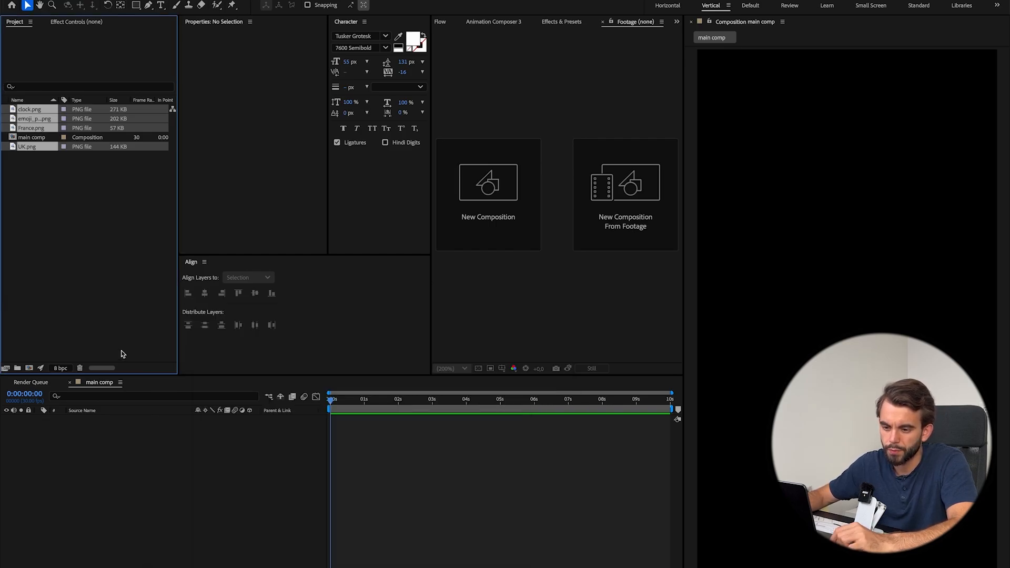
Create a folder in the project and move the clock, emoji plane, France and UK images into it.
click(17, 369)
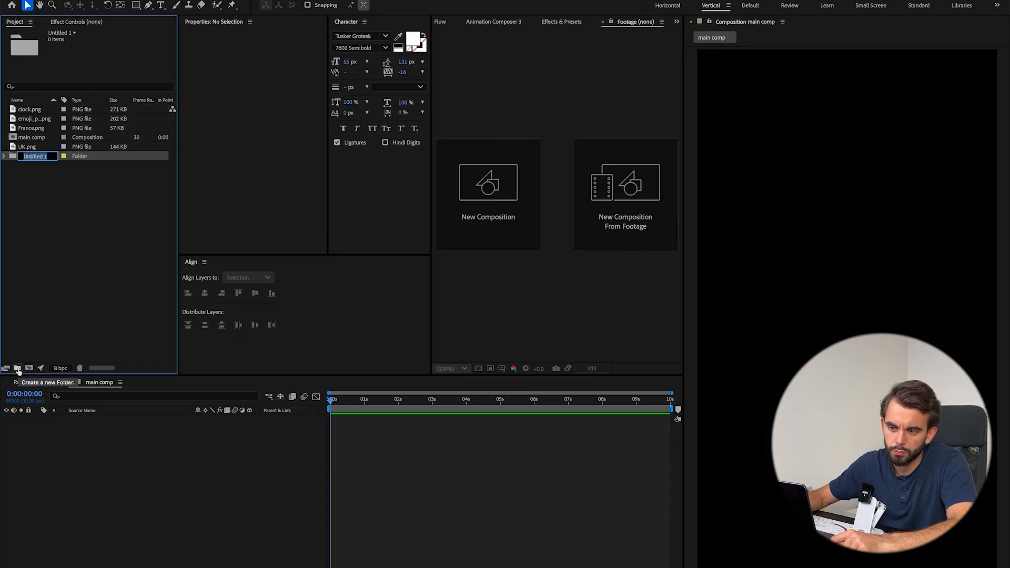
click(48, 275)
drag(30, 148, 34, 157)
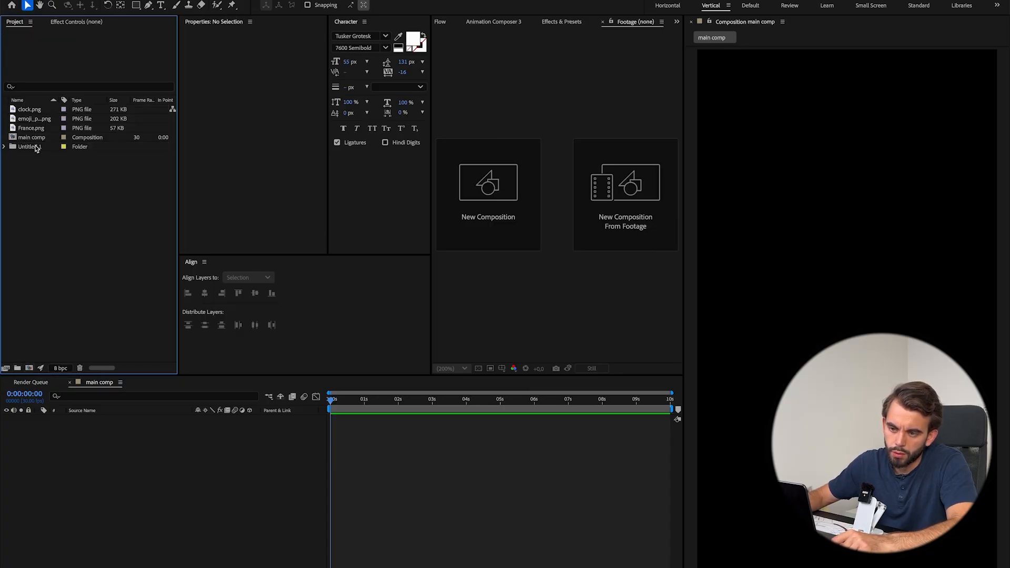
click(32, 128)
shift+click(32, 111)
drag(33, 113, 32, 151)
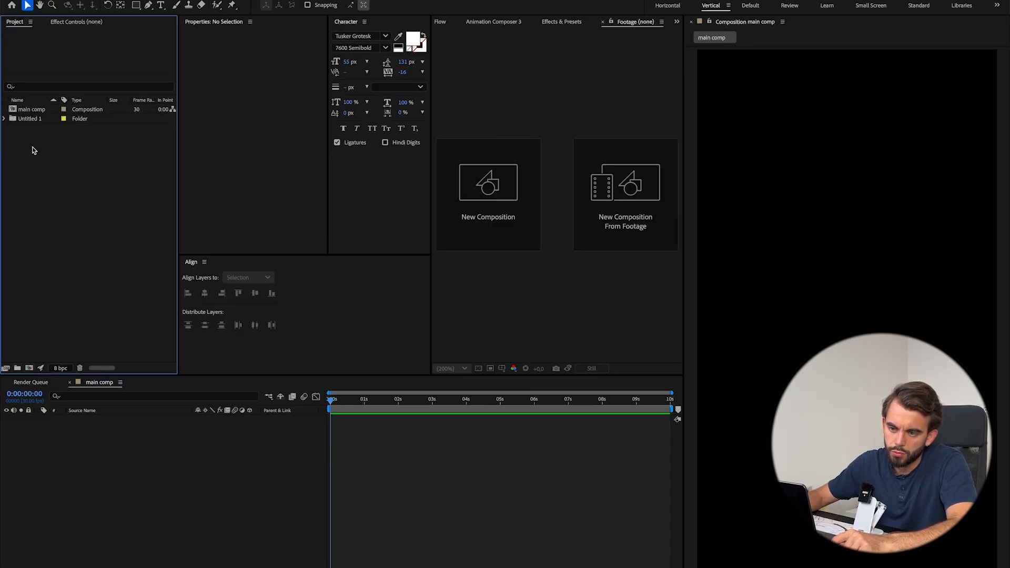
Rename the image folder in the project as "Video Assets" and expand it.
click(24, 119)
key(Return)
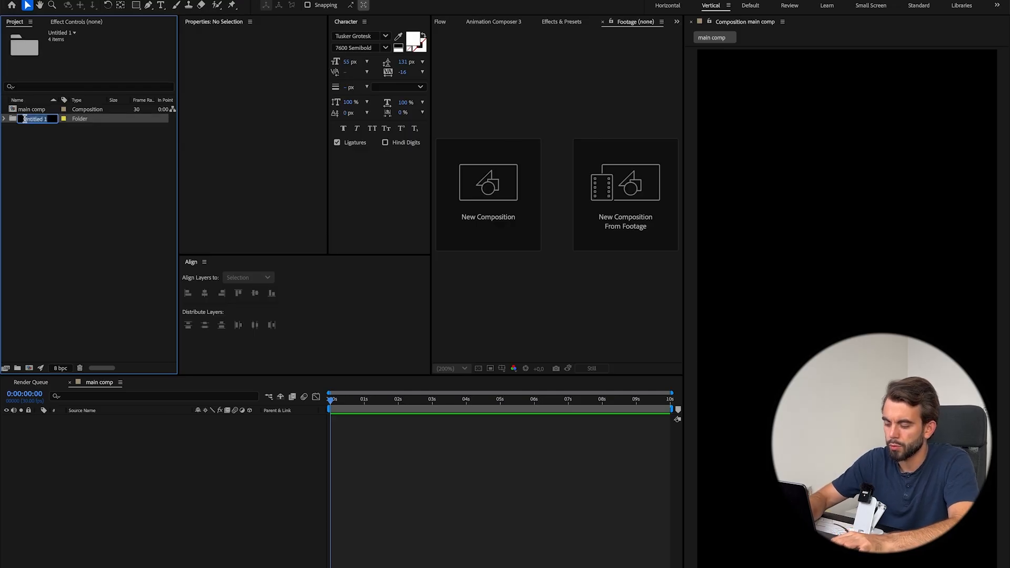
text(Video Assets)
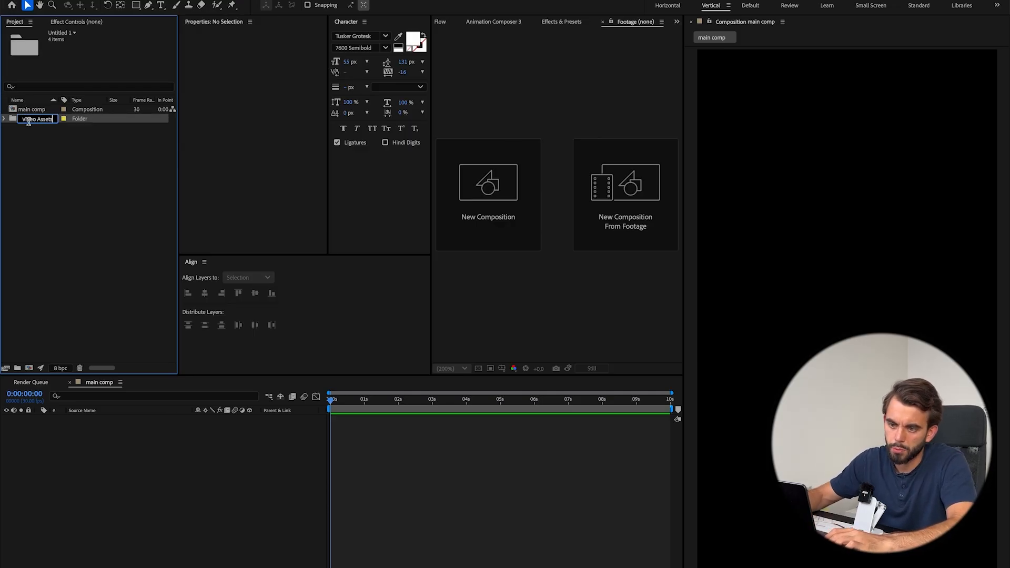
click(61, 190)
click(5, 119)
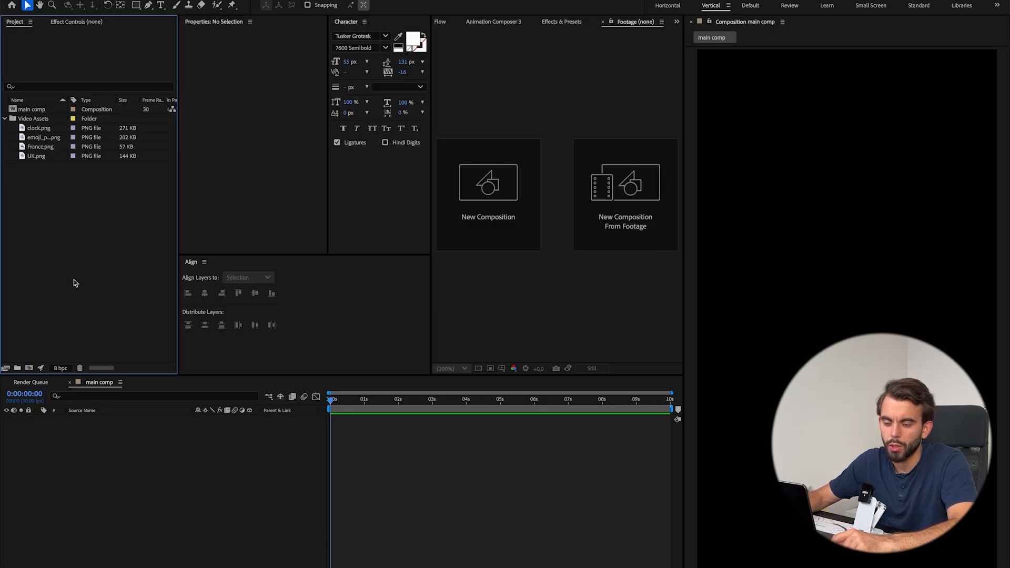
Select main comp, enlarge the reference video window and scrub through its opening "Don't miss next flight." text animation.
click(37, 109)
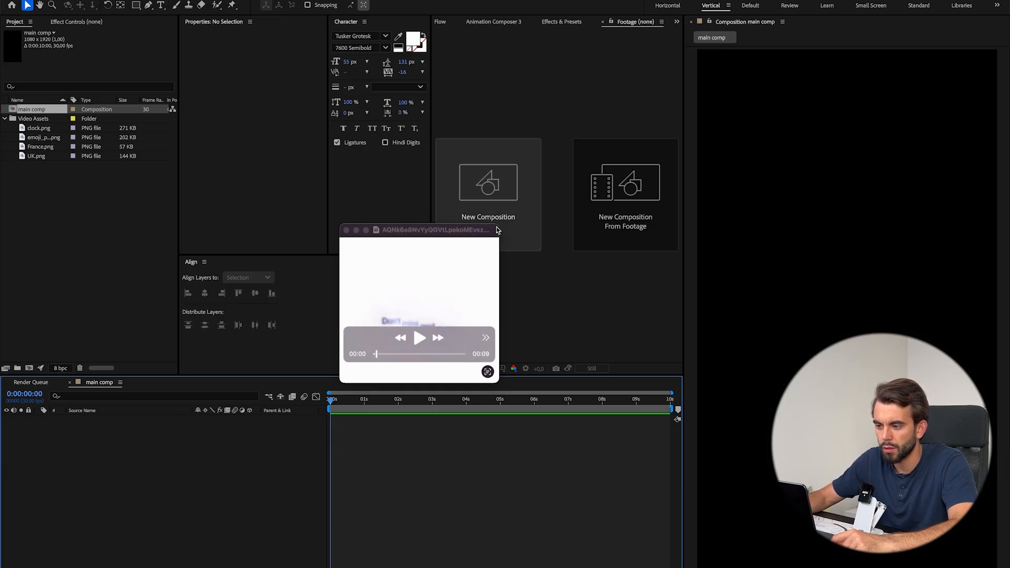
drag(498, 225, 626, 124)
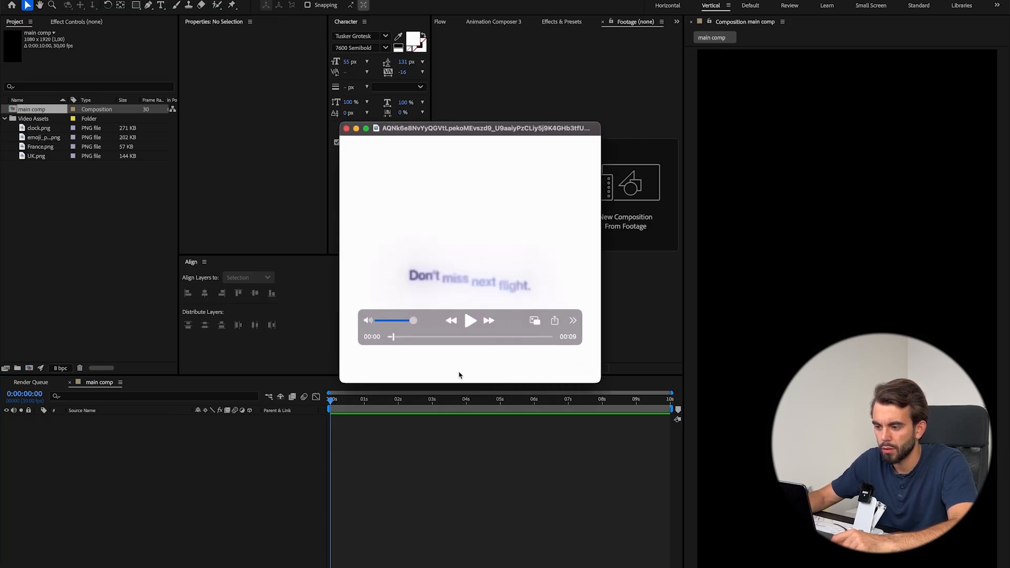
scroll(460, 376, left, 4)
scroll(460, 376, right, 6)
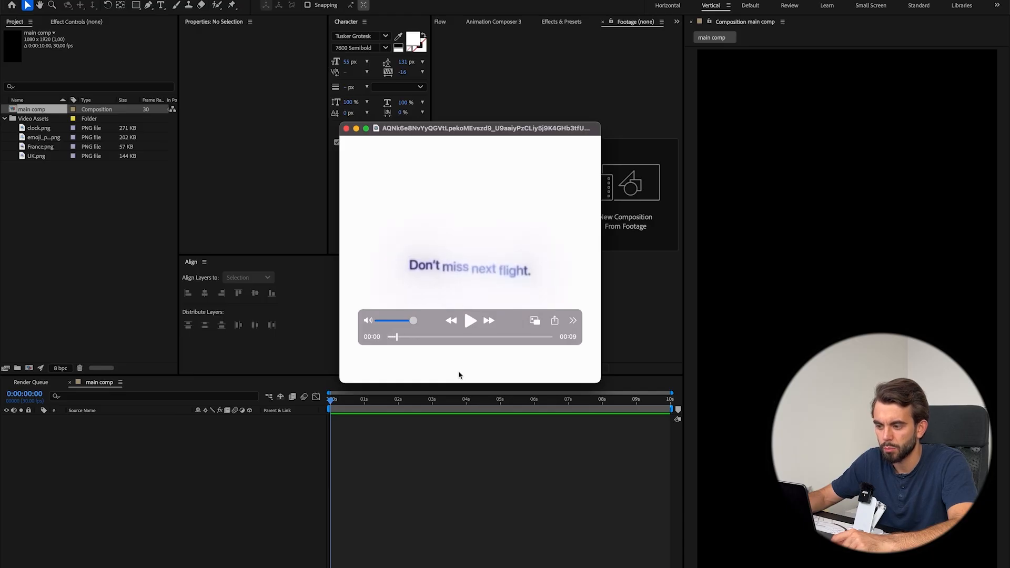
Add a white 1080 x 1920 px solid layer to main comp as its background.
click(209, 467)
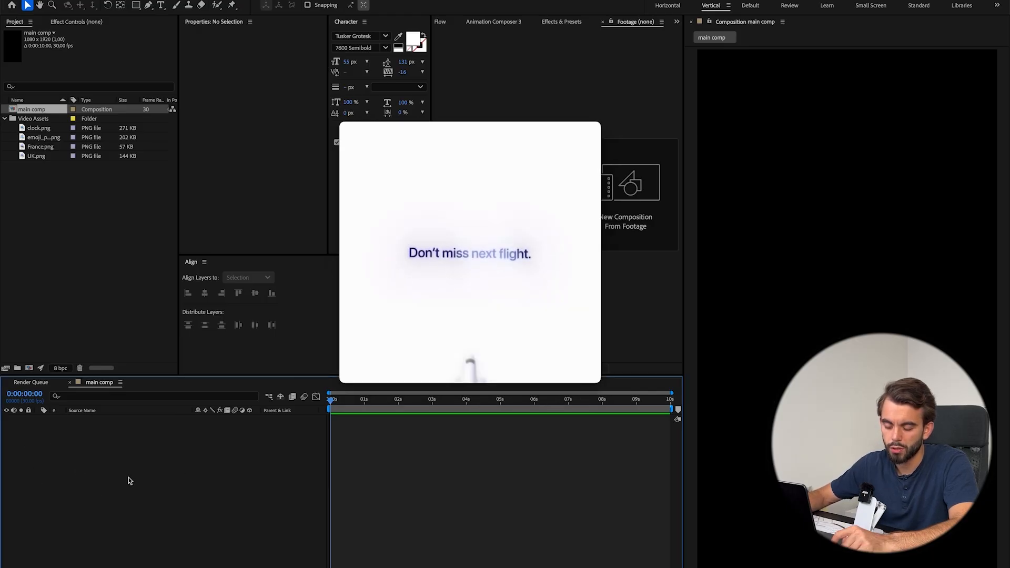
key(ctrl+y)
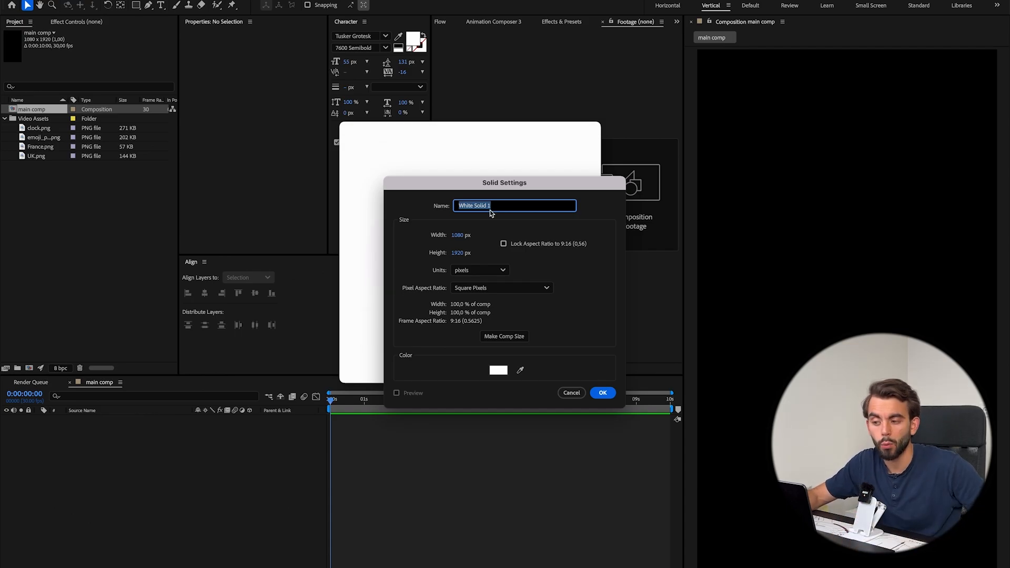
click(603, 394)
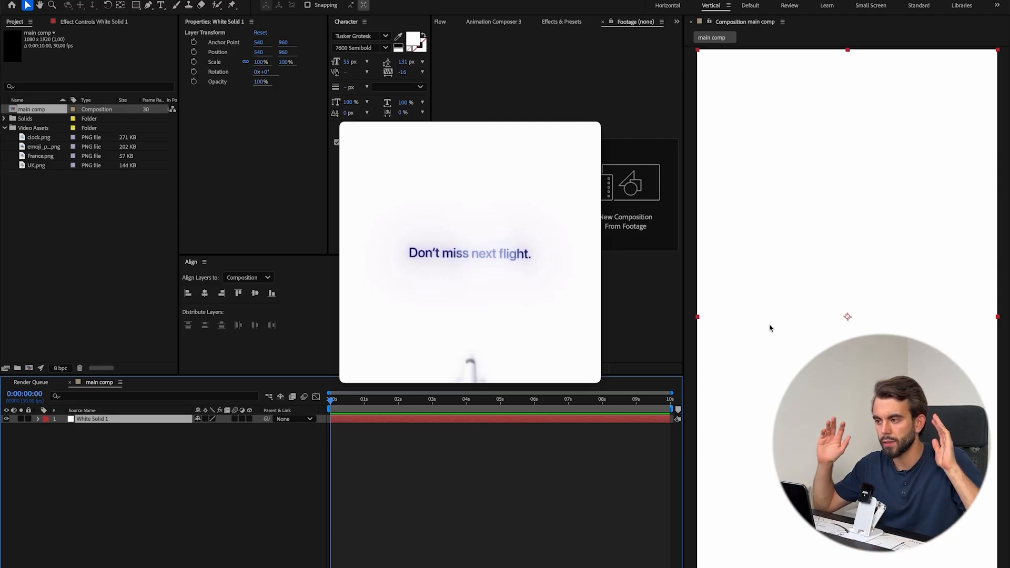
double_click(79, 420)
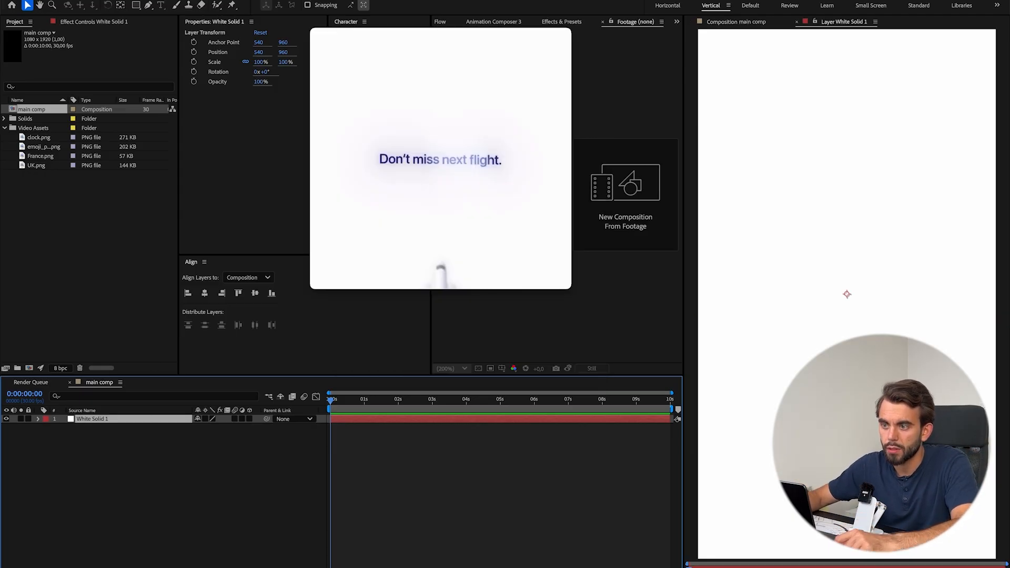
key(shift+super+slash)
text(solid)
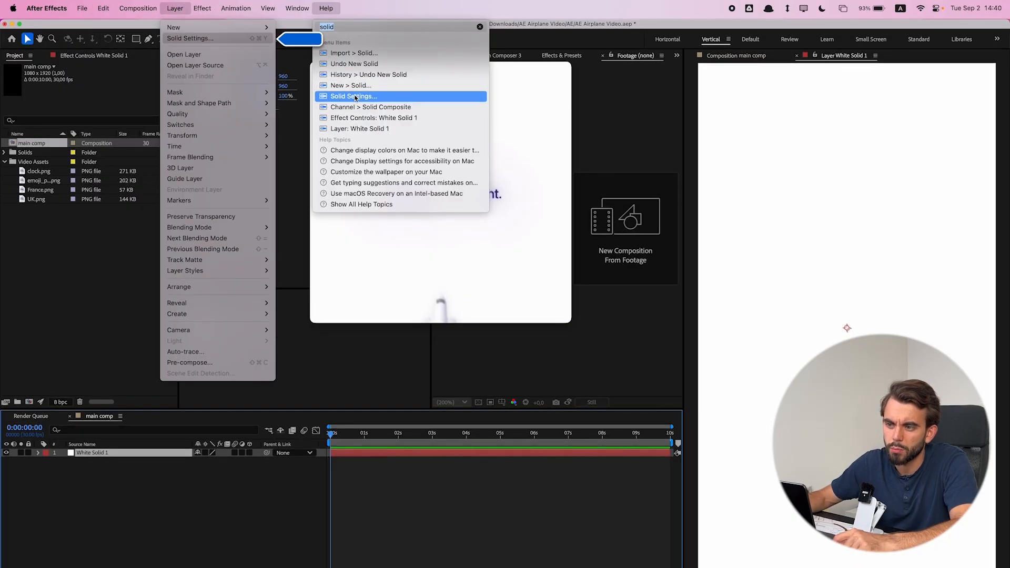
click(355, 97)
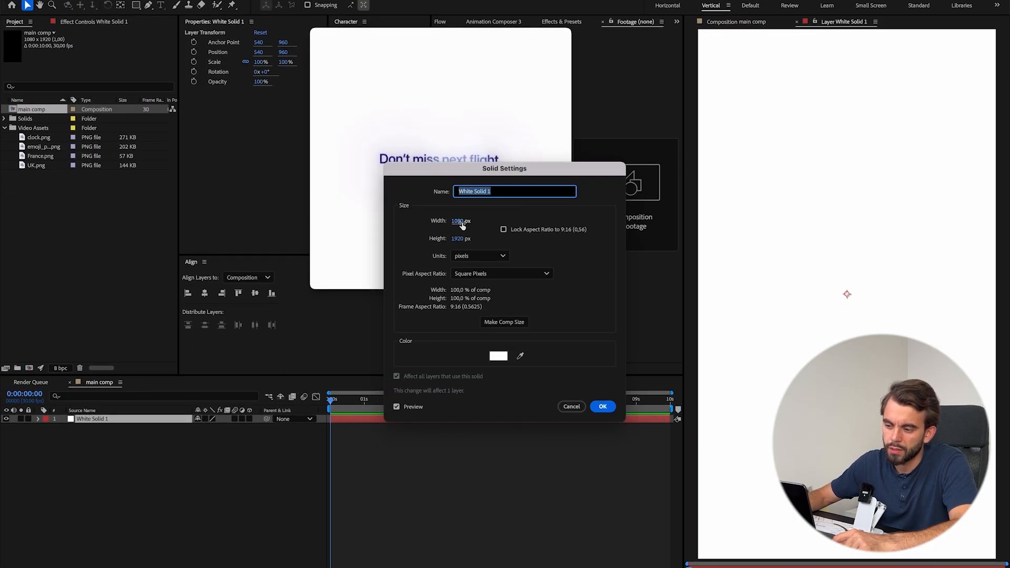
click(572, 407)
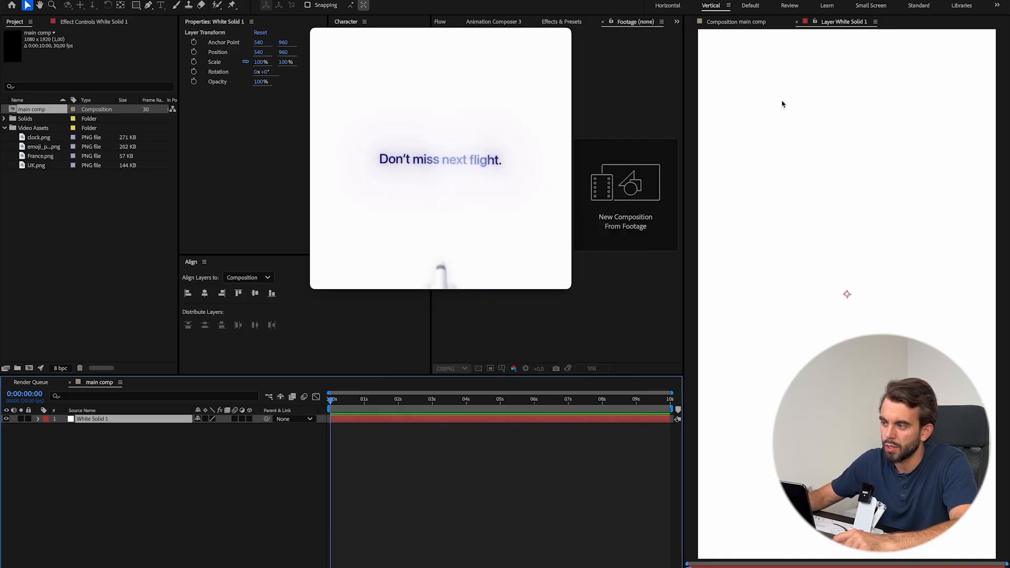
Search the effects for "color" and apply Change to Color to the white solid.
key(ctrl+space)
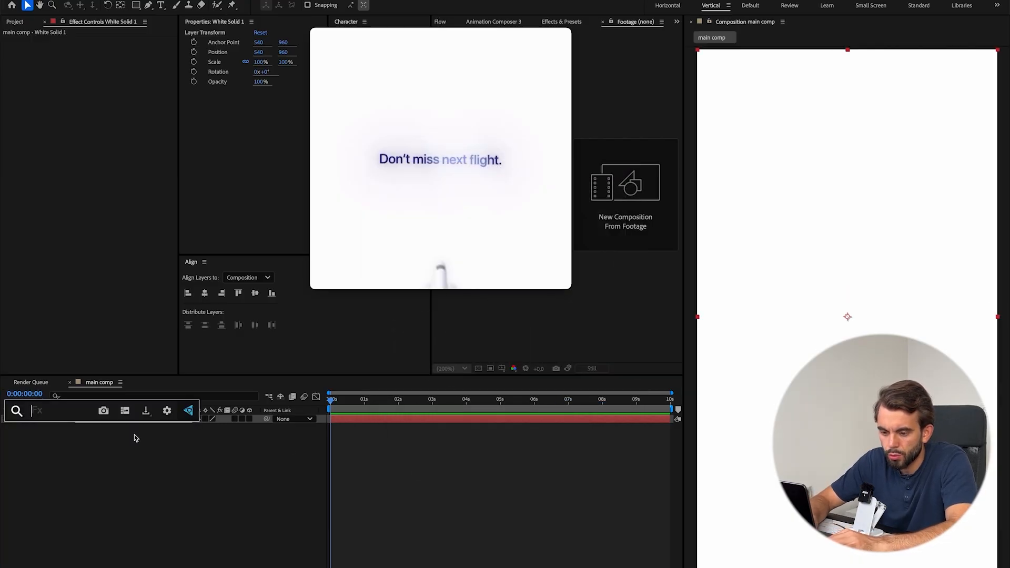
text(color)
drag(194, 438, 194, 485)
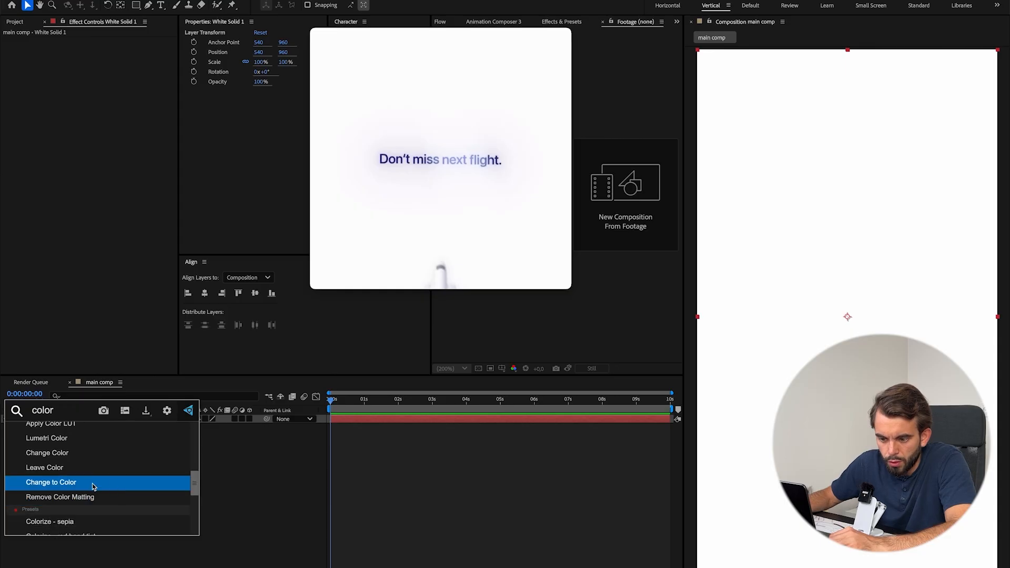
click(92, 483)
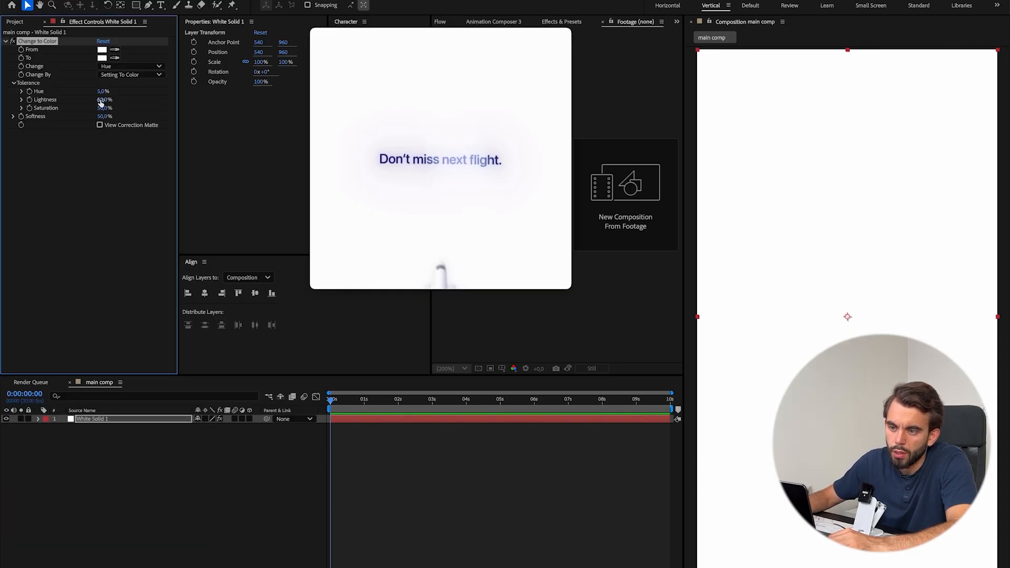
Scrub the reference video through its scenes and step through the frames of the opening text.
mouse_move(410, 254)
drag(377, 247, 442, 248)
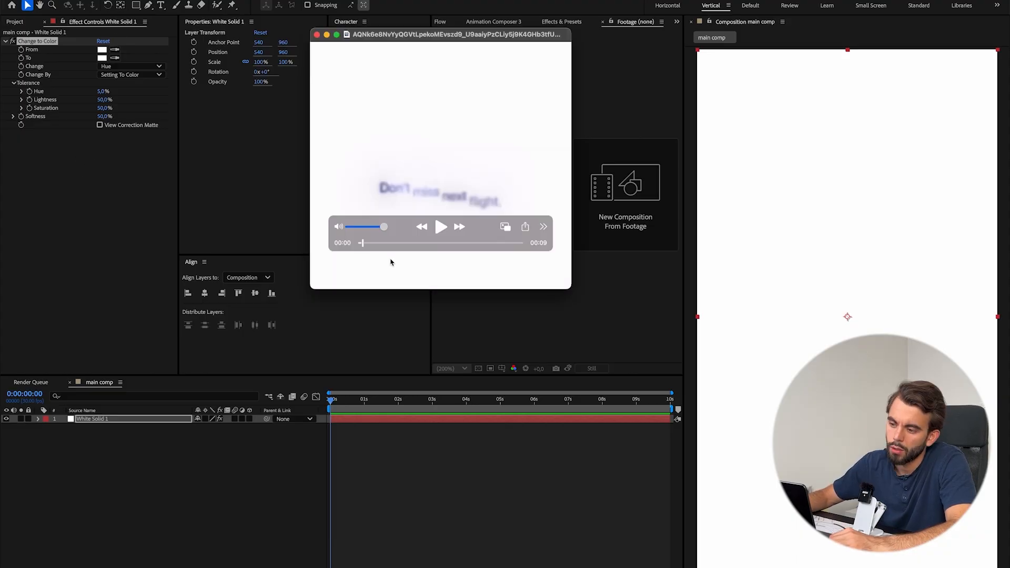
key(Right)
key(Right)
key(Right)
key(Right)
key(Right)
key(Right)
key(Right)
key(Right)
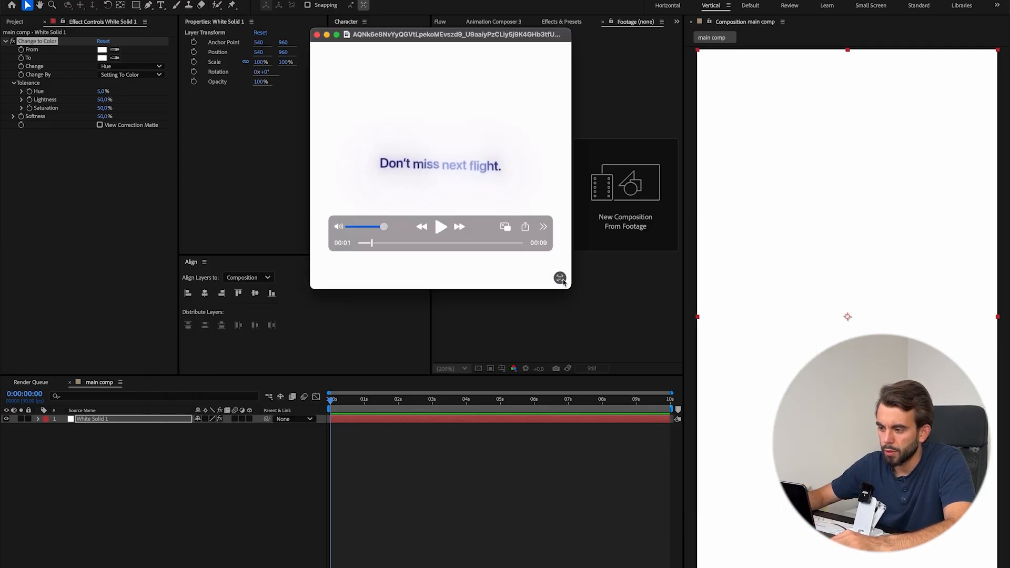
Copy the text "Don't miss next flight." from the paused reference video and paste it as a new text layer in main comp.
click(561, 279)
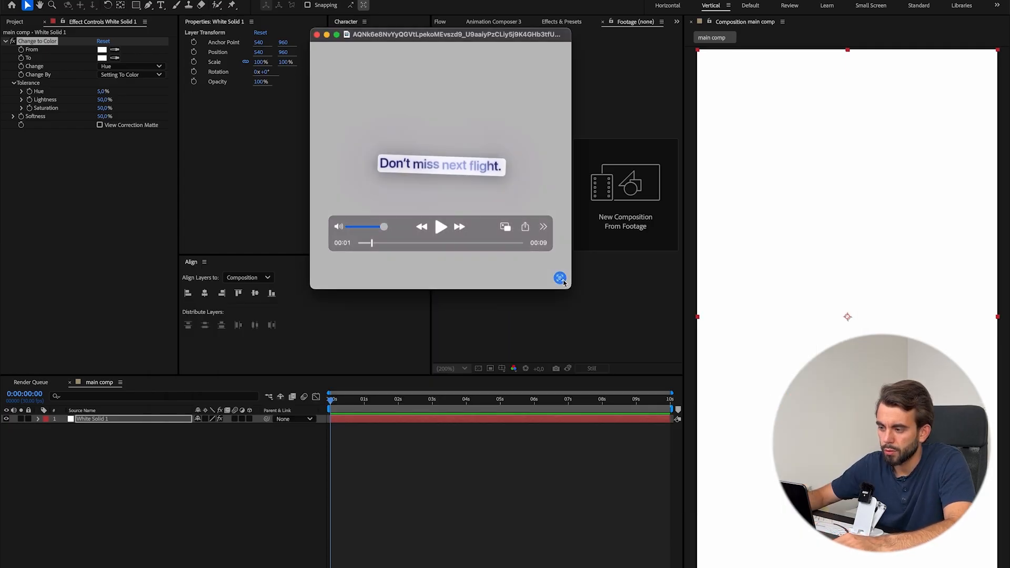
drag(388, 164, 503, 167)
key(ctrl+c)
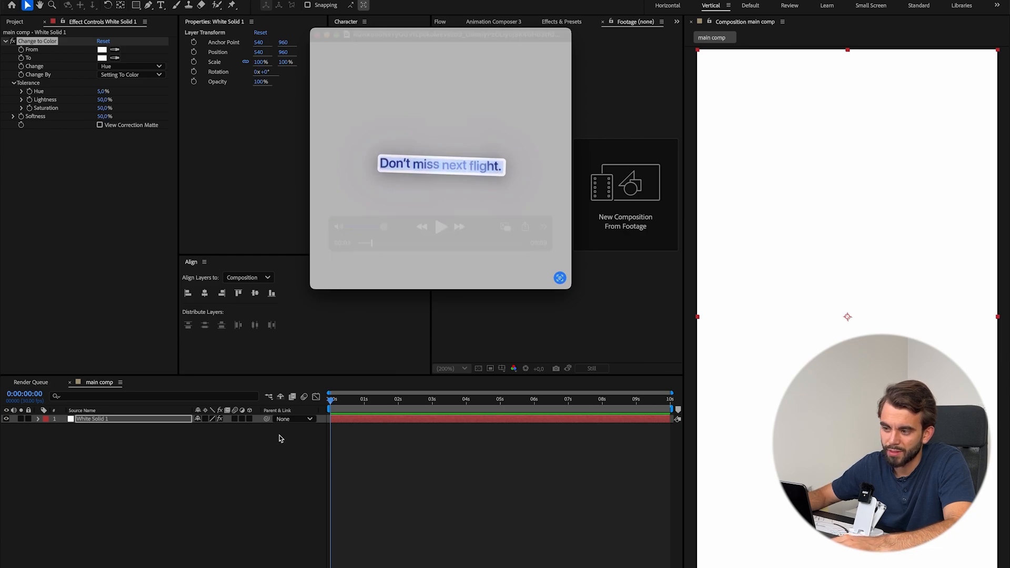
click(161, 7)
key(t)
key(t)
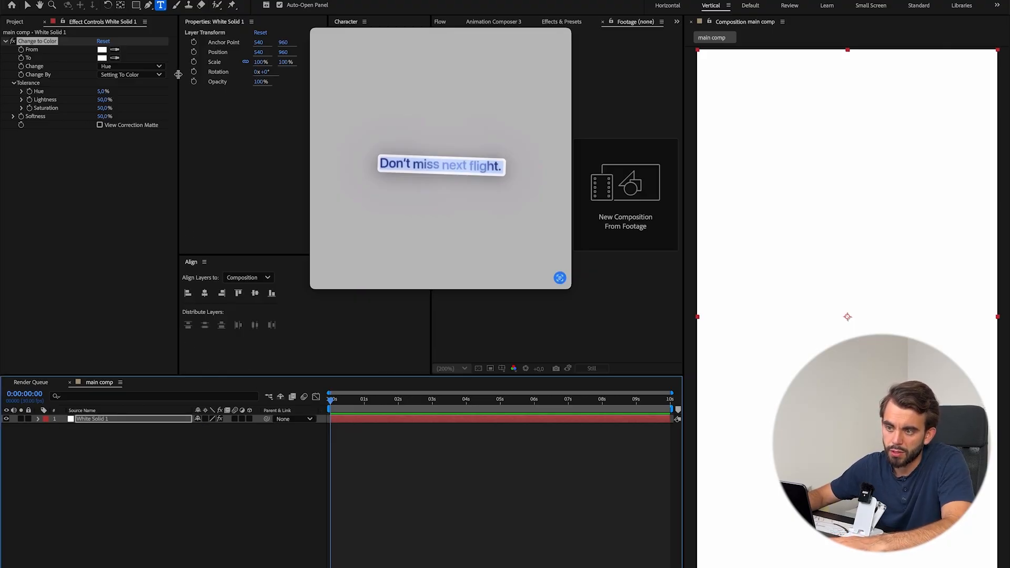
click(791, 243)
key(ctrl+v)
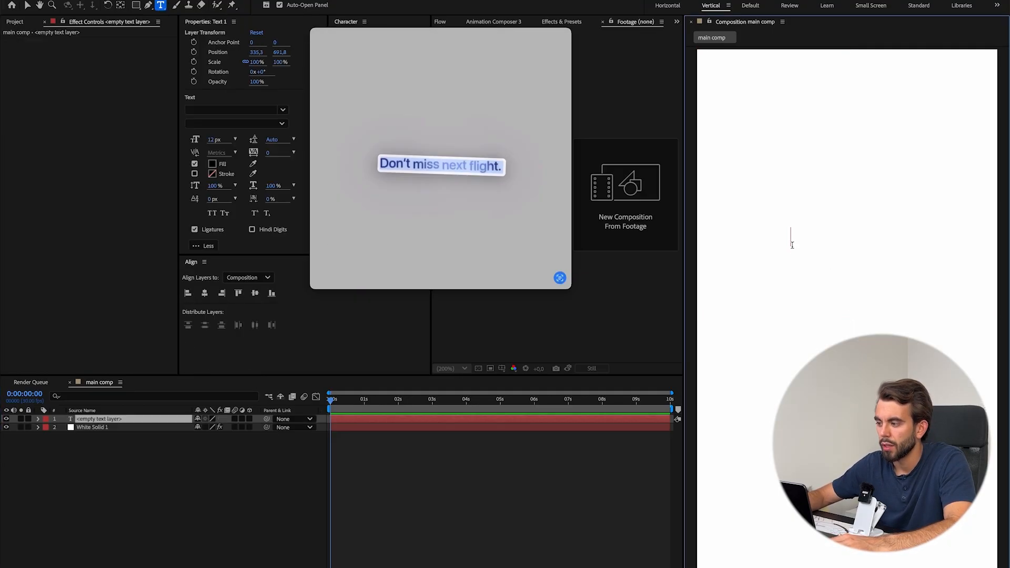
Set the fill colour of the whole text to black, 000000.
key(ctrl+a)
key(ctrl+c)
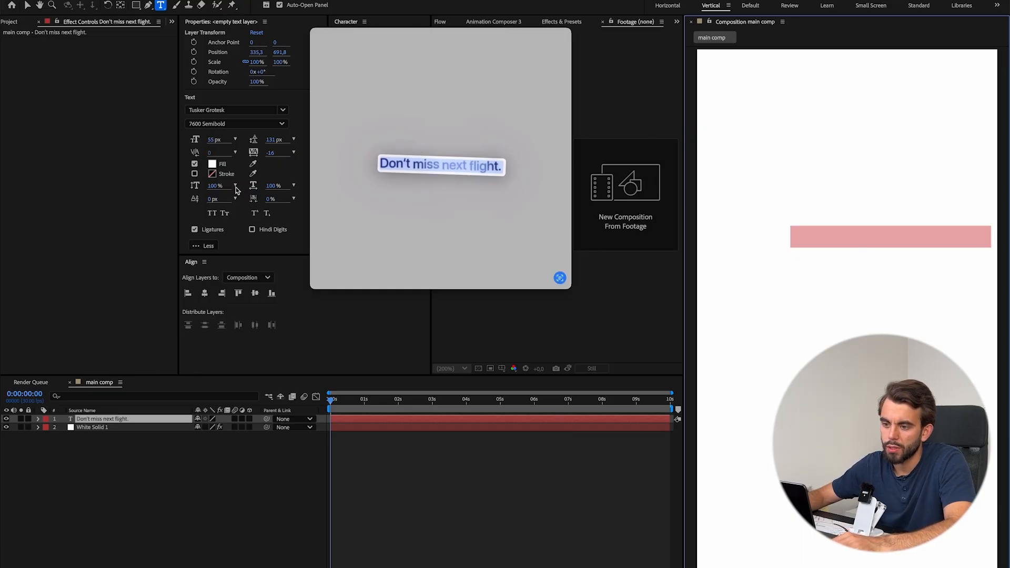
click(213, 164)
drag(447, 321, 374, 349)
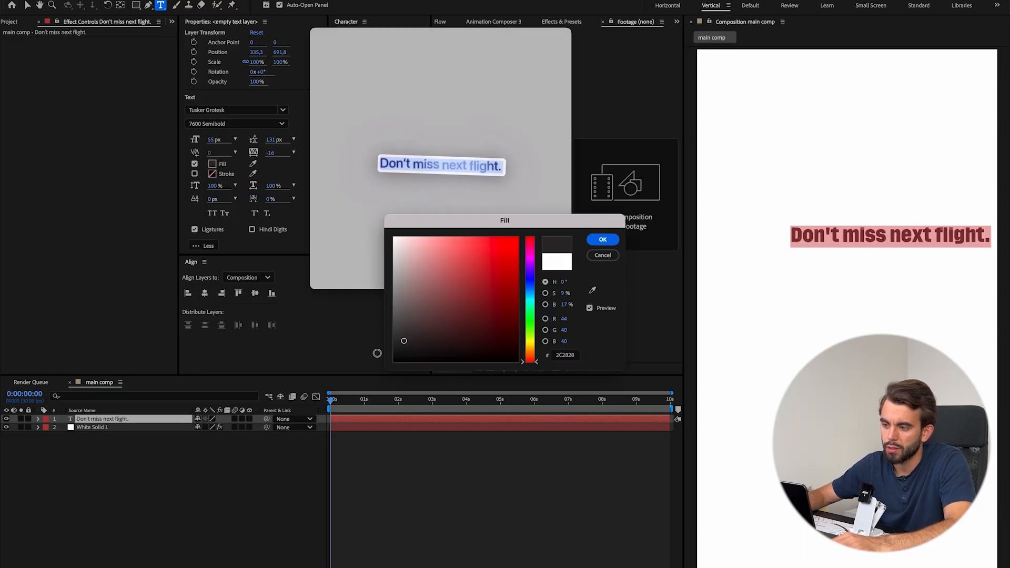
click(603, 240)
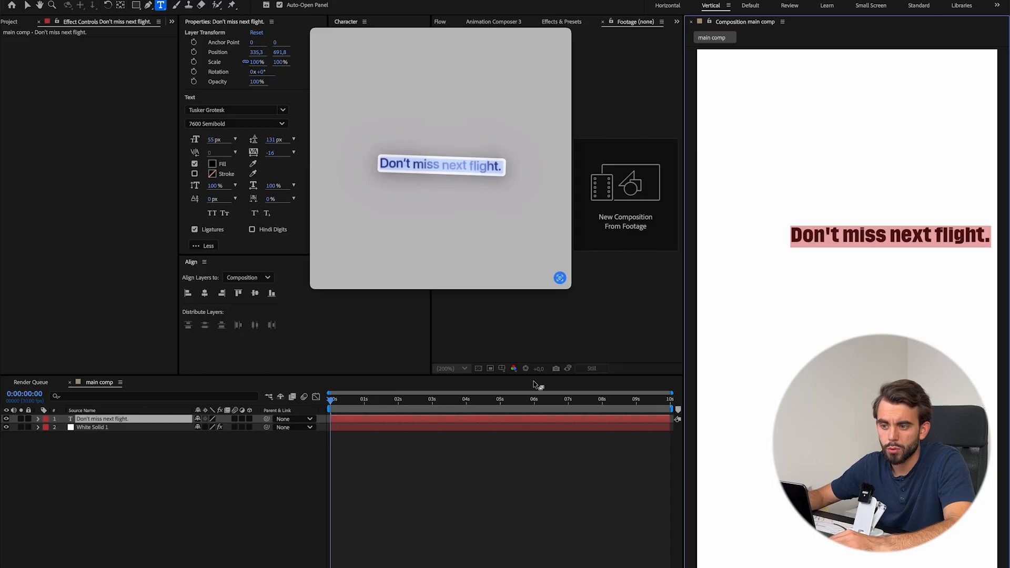
Delete the full stop at the end of the text and centre the layer horizontally in the composition.
click(986, 238)
key(BackSpace)
key(ctrl+a)
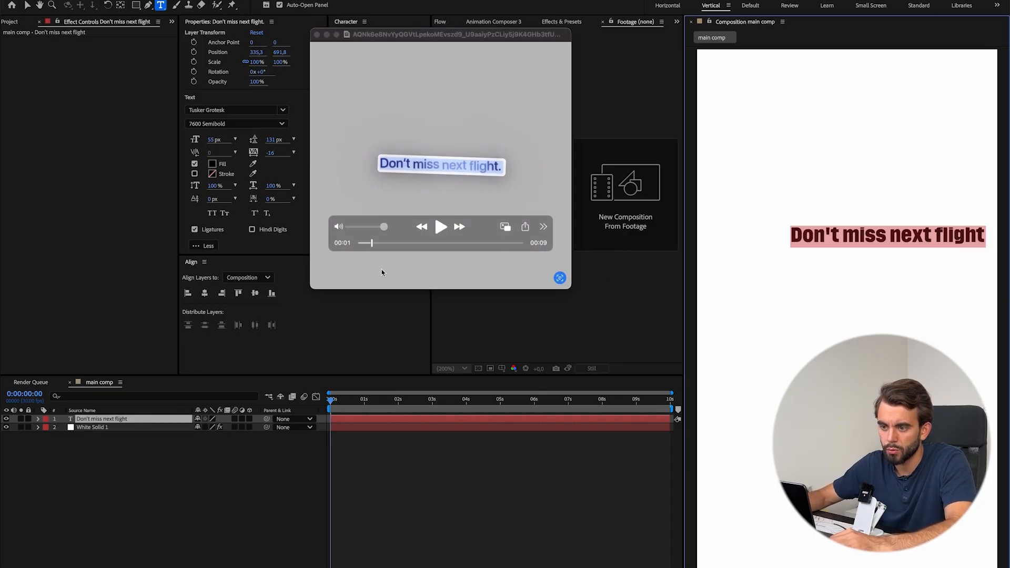
click(238, 124)
click(238, 124)
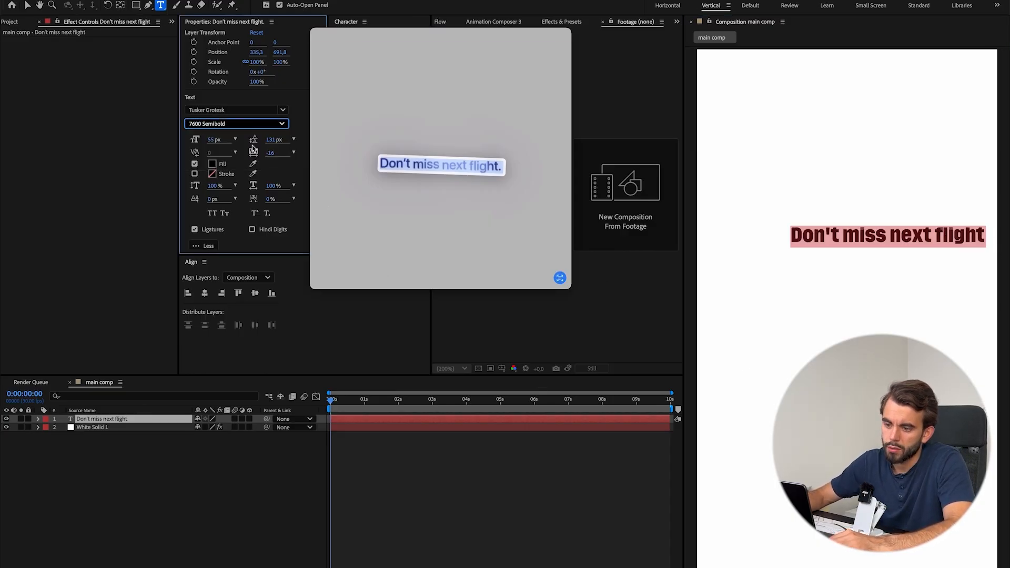
click(205, 294)
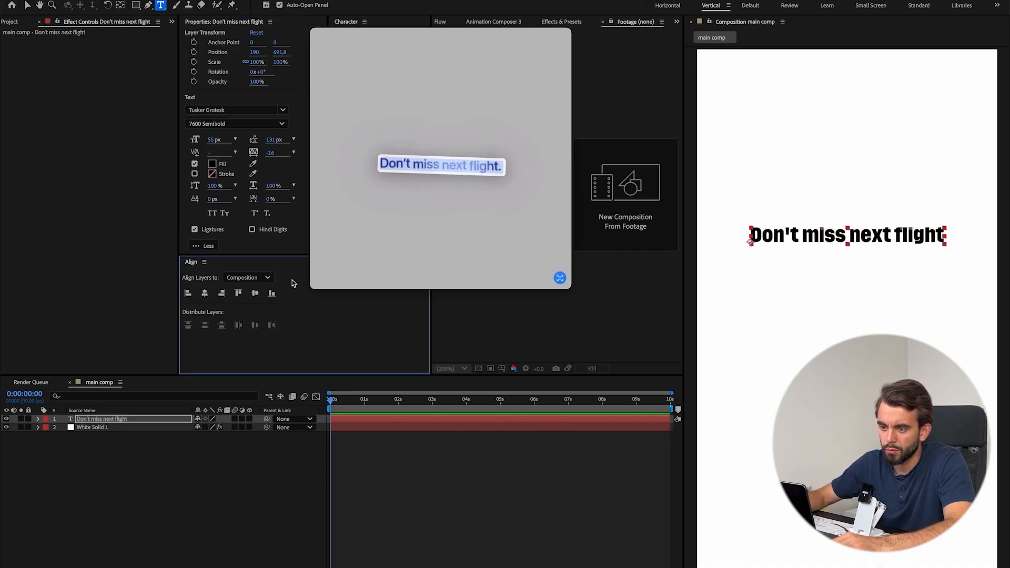
Set the text's paragraph alignment to centred and realign the layer to the composition's horizontal centre.
drag(394, 38, 509, 106)
click(858, 236)
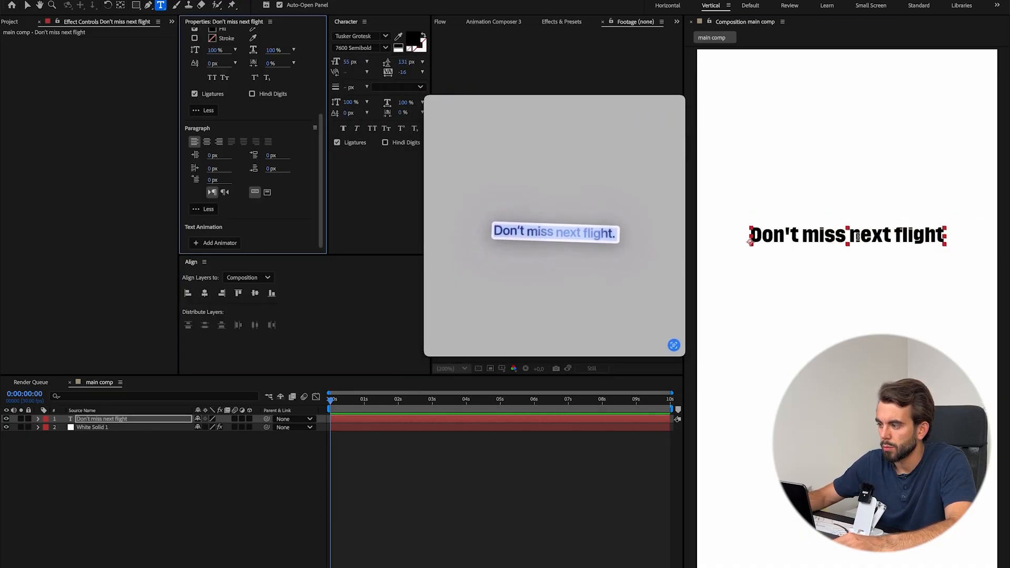
double_click(858, 237)
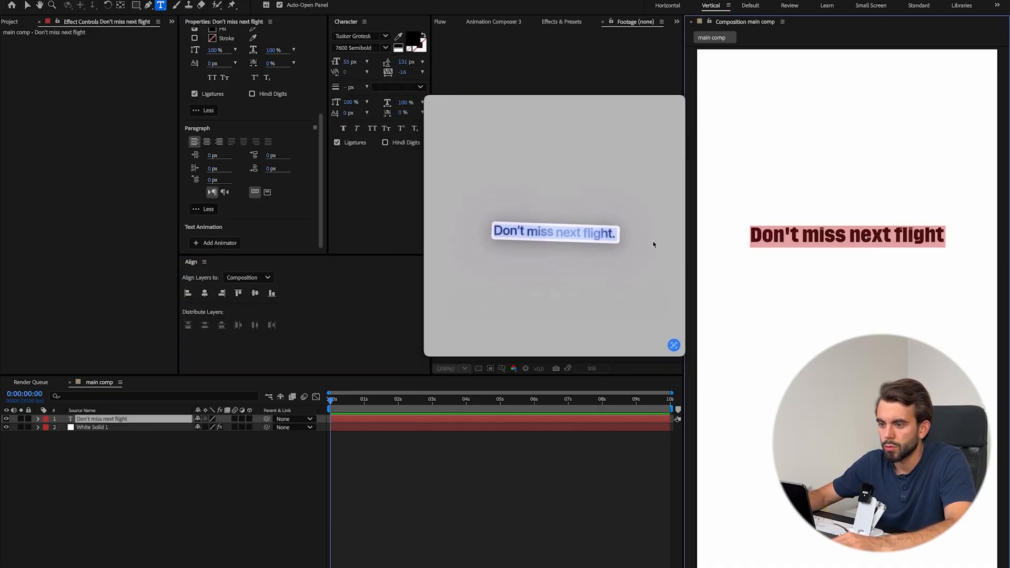
click(206, 143)
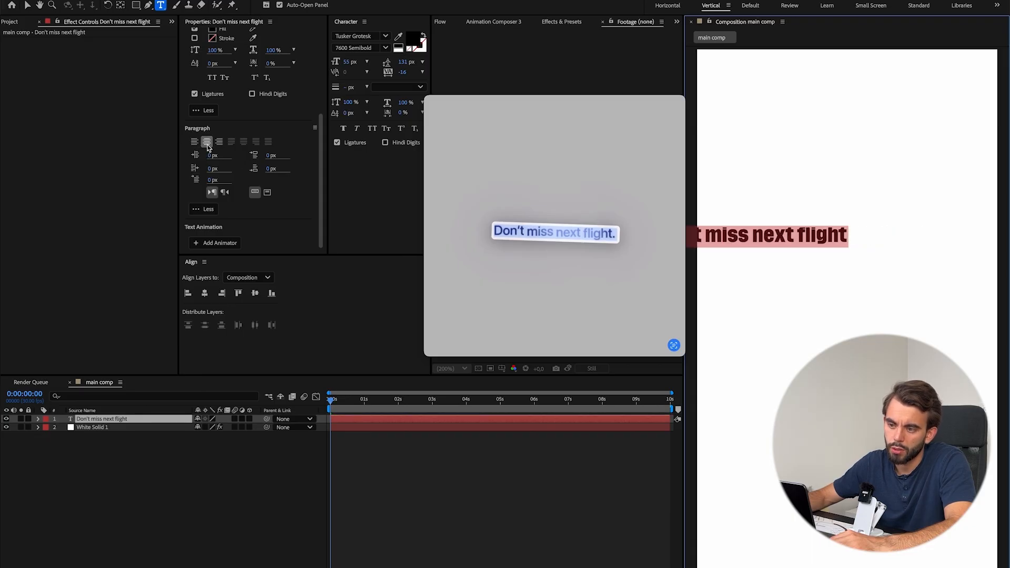
click(205, 293)
Try the centred alignment with the filler text "fuoewhdoiwehd", and restore the line to "Don't miss next flight".
click(857, 237)
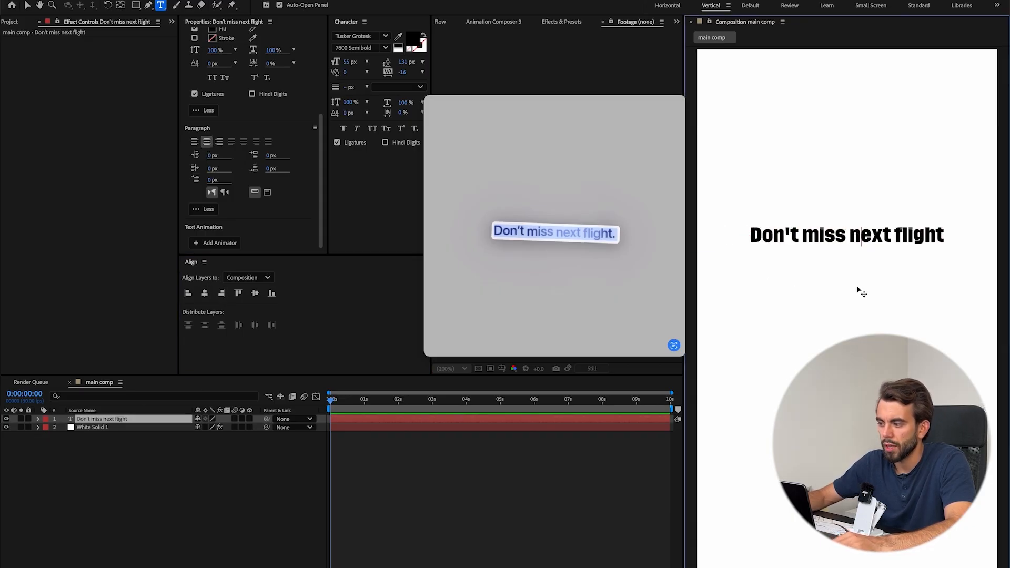
text(fuoewhdoiwehdew)
key(ctrl+a)
key(ctrl+v)
key(BackSpace)
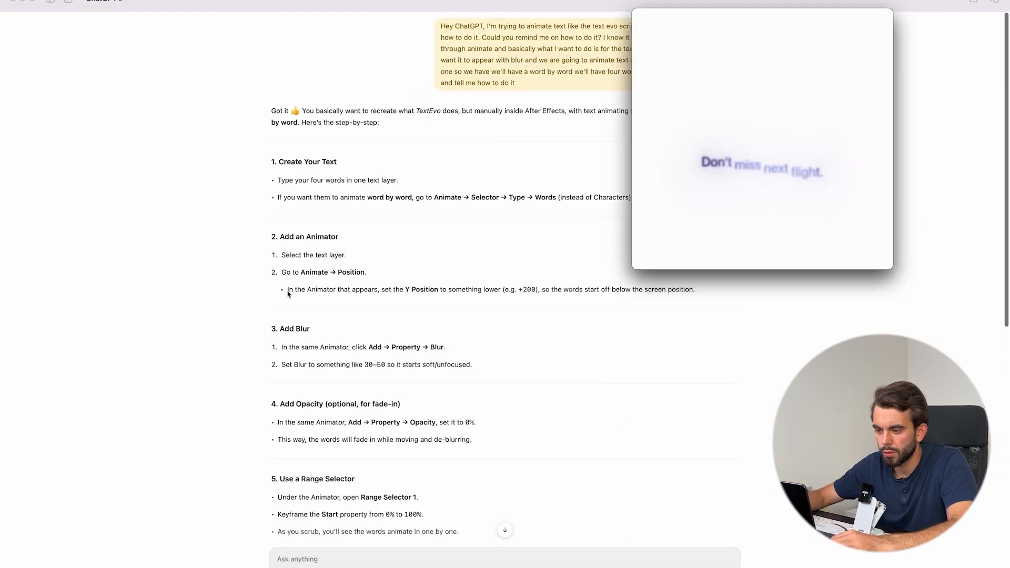
In After Effects, add a Position animator to the text layer and keyframe it from 0, 178.5 at the start to 0, 0 at about 1.3 s.
drag(318, 290, 422, 292)
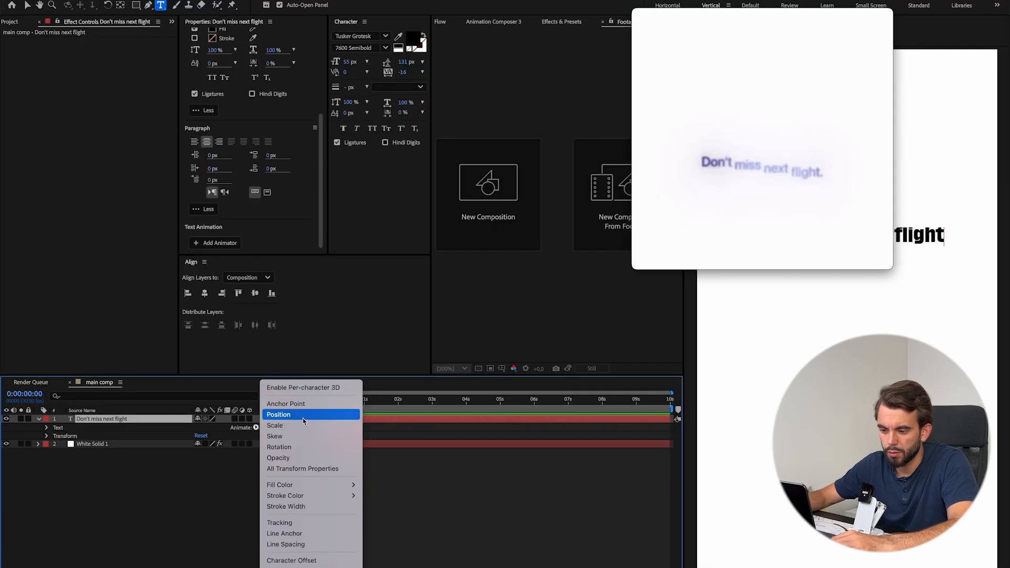
click(304, 413)
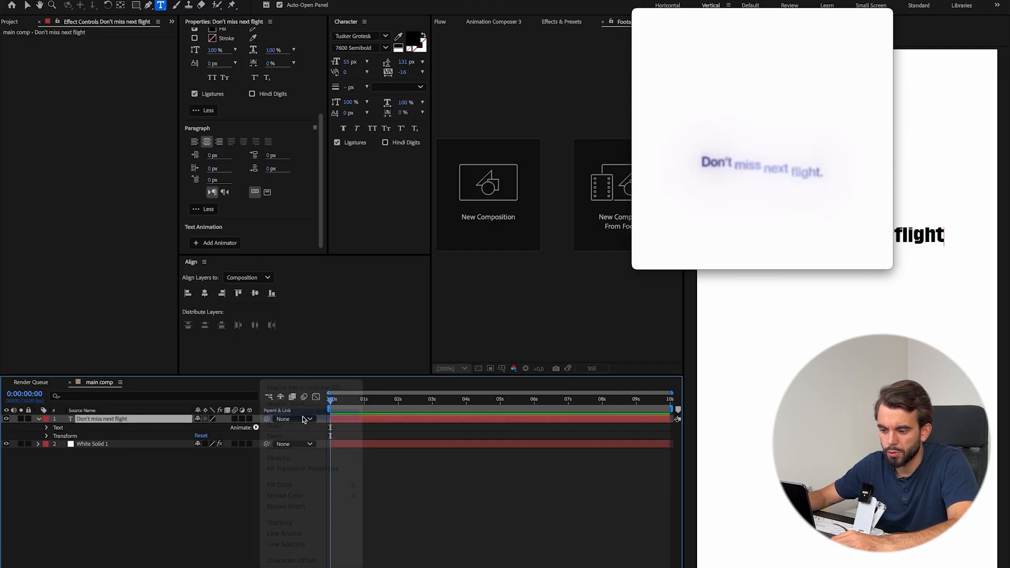
click(71, 477)
drag(330, 477, 374, 478)
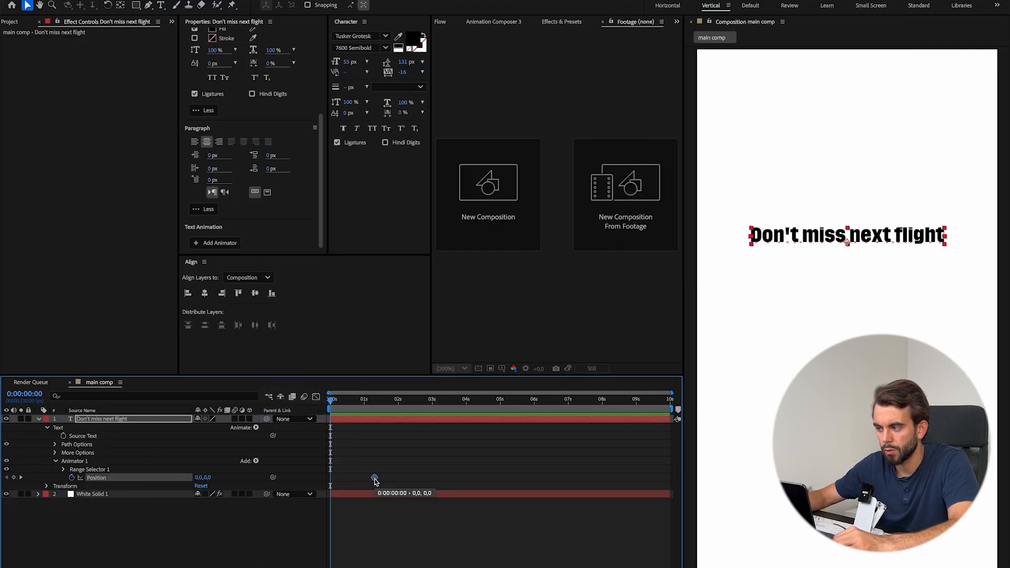
drag(204, 481, 330, 480)
key(space)
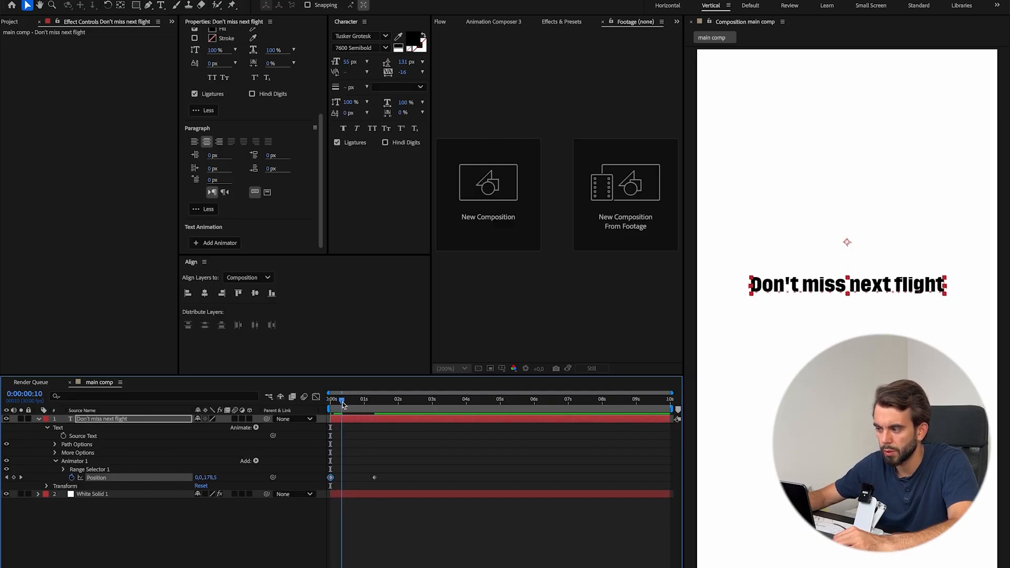
Switch to ChatGPT and read the instructions for the animator's Opacity and Range Selector settings.
key(super+Tab)
key(super+Tab)
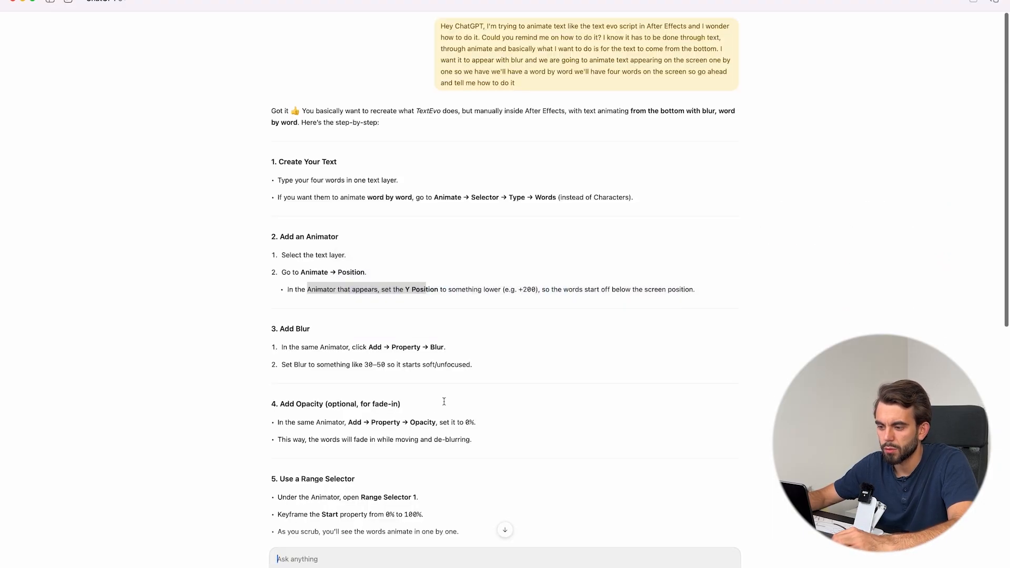
scroll(352, 343, down, 2)
drag(275, 279, 313, 279)
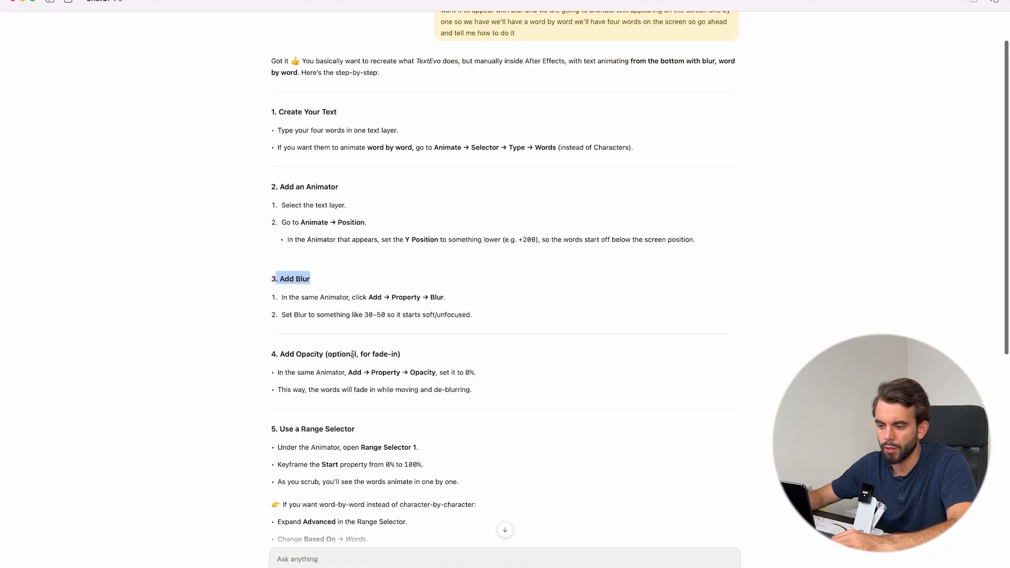
drag(272, 355, 414, 352)
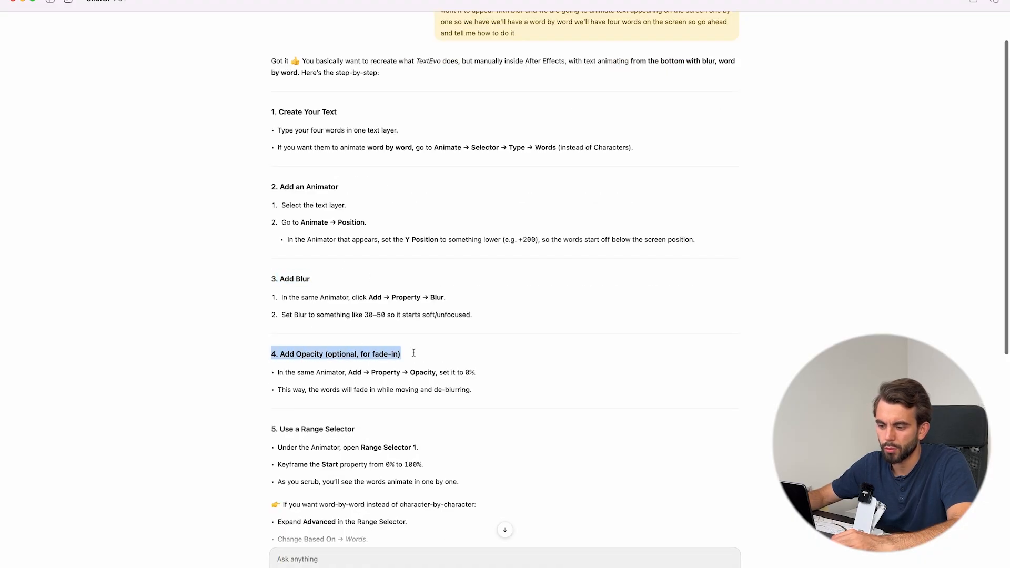
scroll(446, 351, down, 2)
click(281, 382)
drag(281, 381, 356, 384)
scroll(421, 379, down, 2)
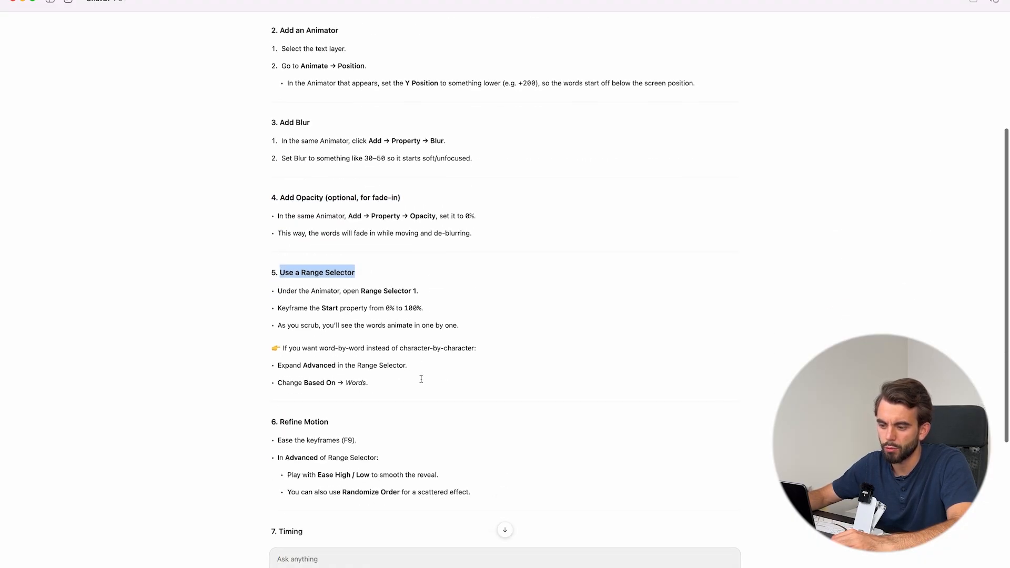
drag(283, 291, 343, 291)
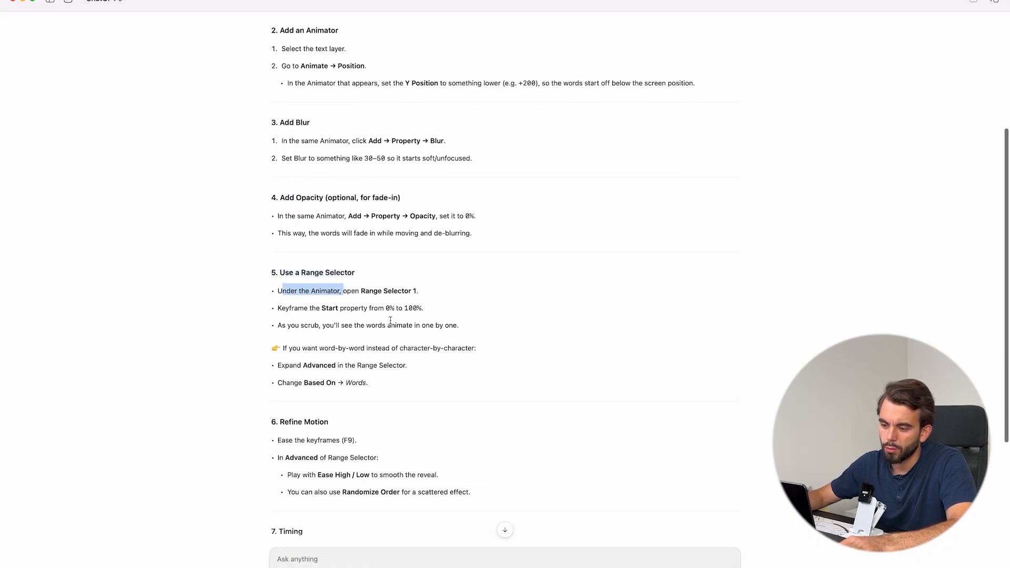
In After Effects, expand Range Selector 1 of the text animator and recheck the Start keyframe instructions in ChatGPT.
key(super+Tab)
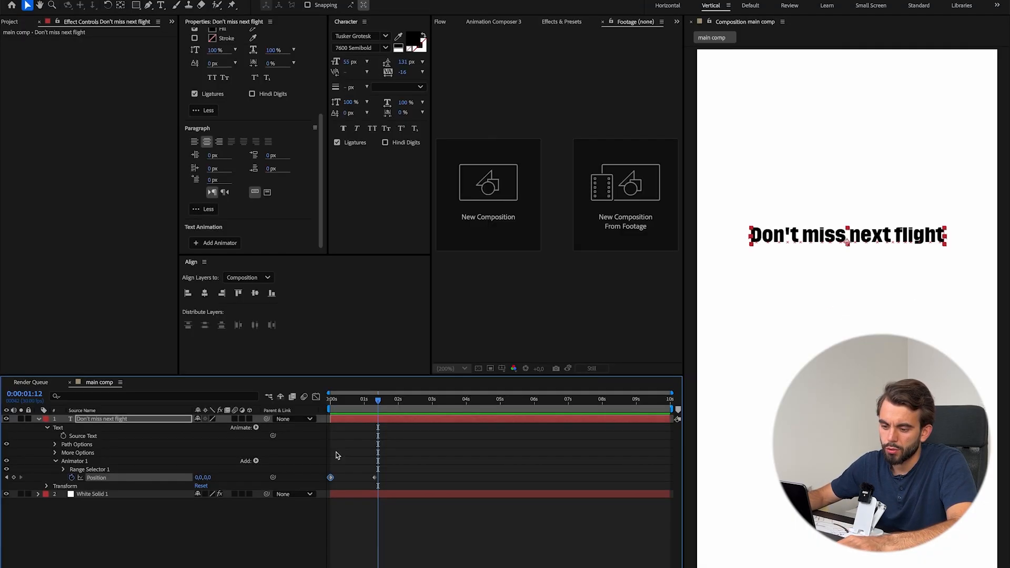
click(64, 470)
key(super+Tab)
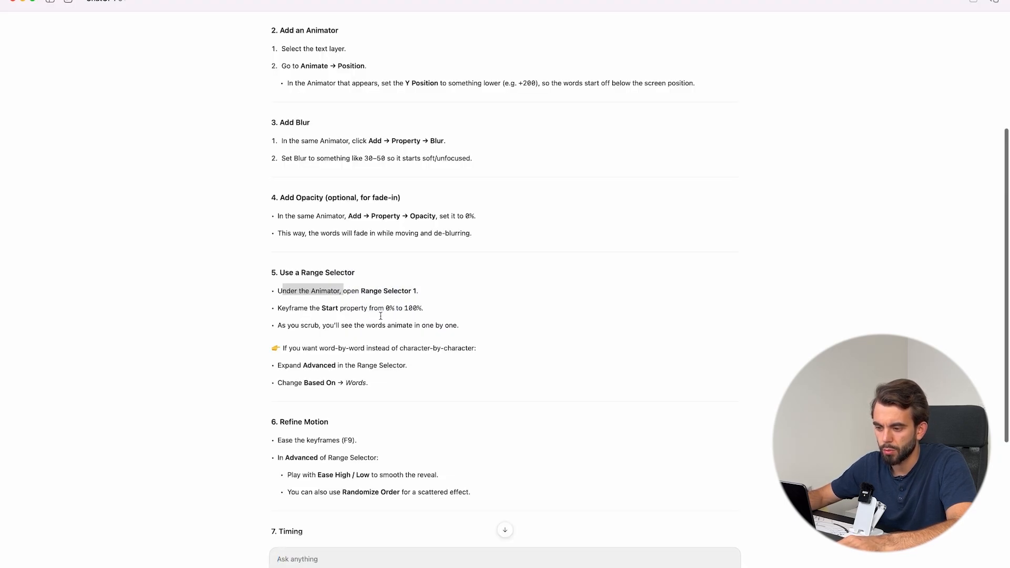
key(super+Tab)
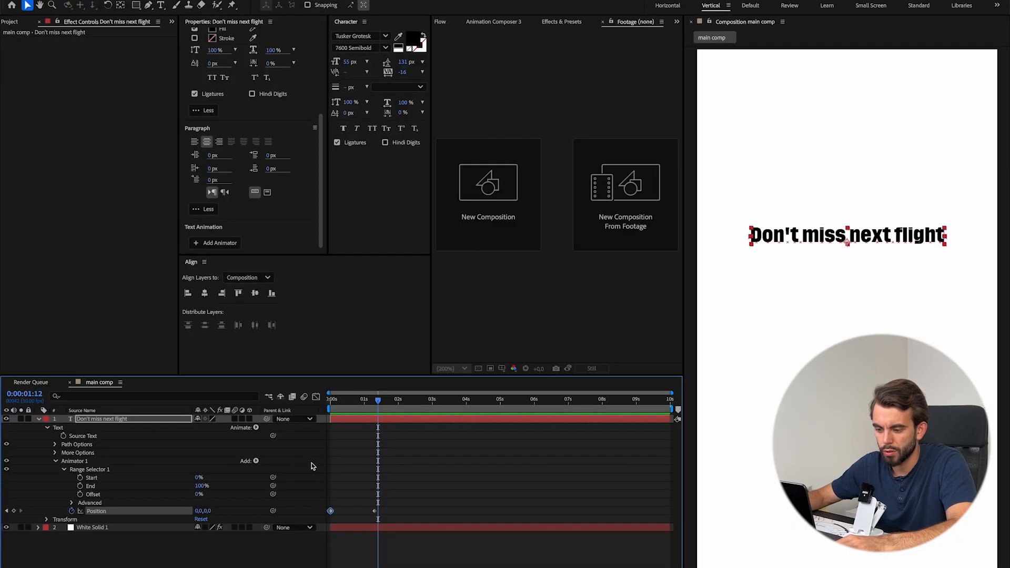
click(348, 406)
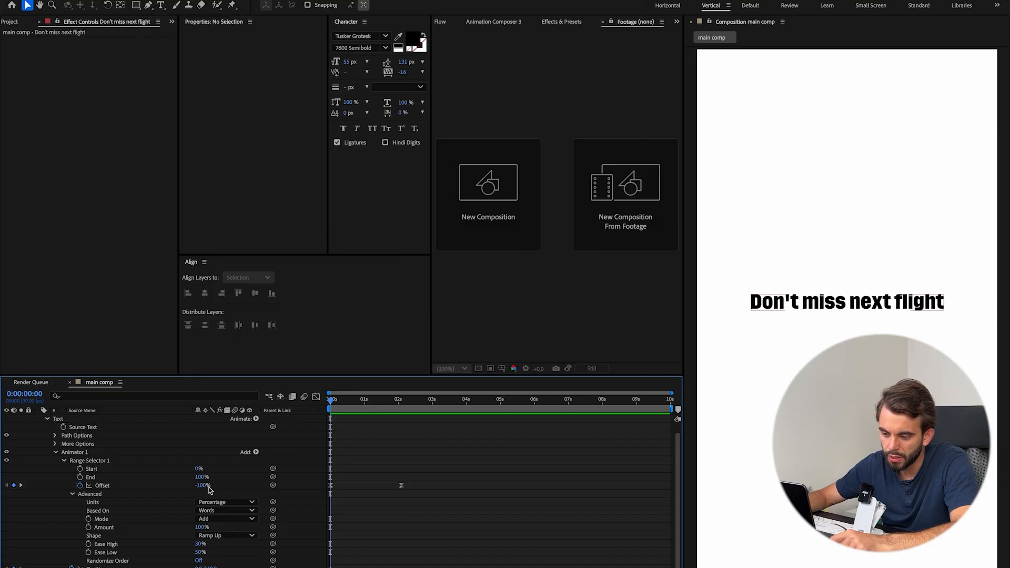
Preview the word-by-word Offset animation from the start and scrub through its first two seconds.
click(402, 401)
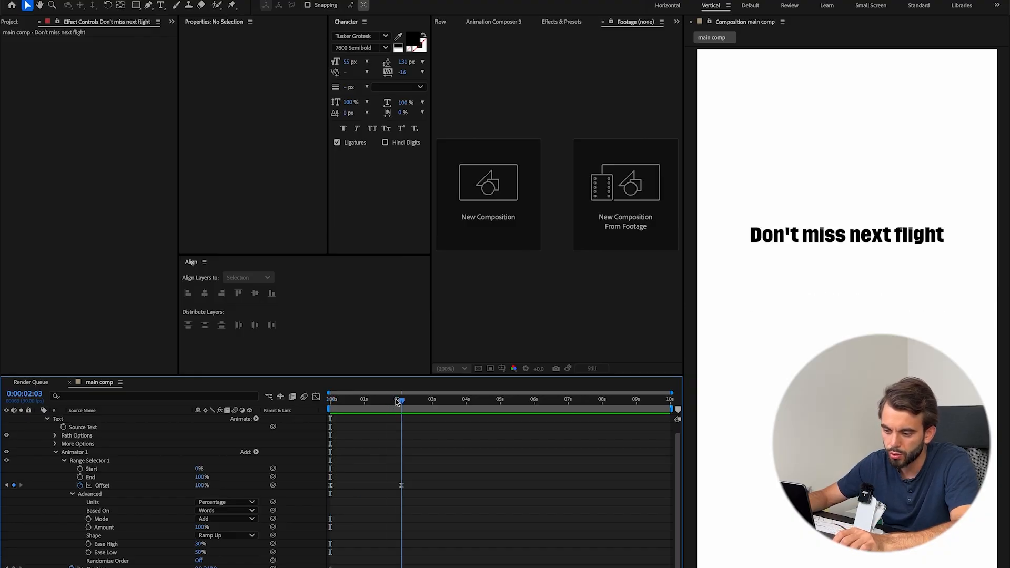
drag(402, 401, 320, 405)
key(space)
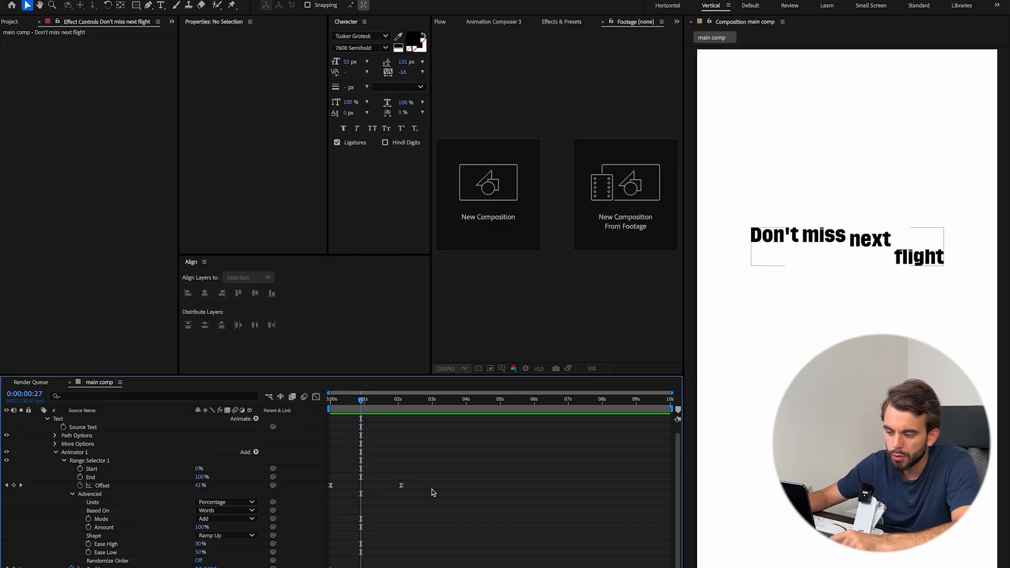
key(Home)
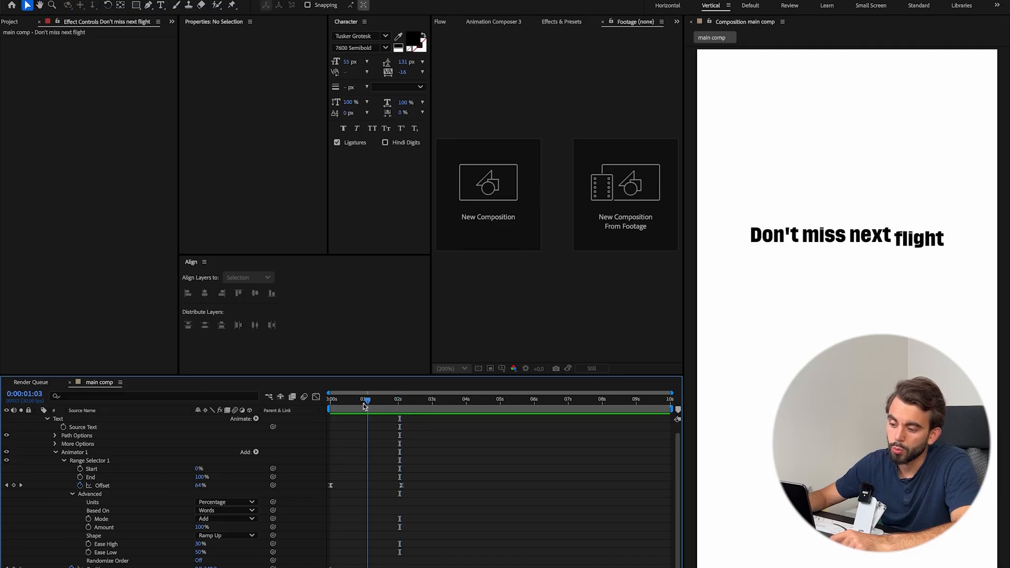
click(345, 407)
drag(346, 406, 367, 407)
Replay the opening of the reference clip in QuickTime Player and compare its word motion with the composition.
click(558, 567)
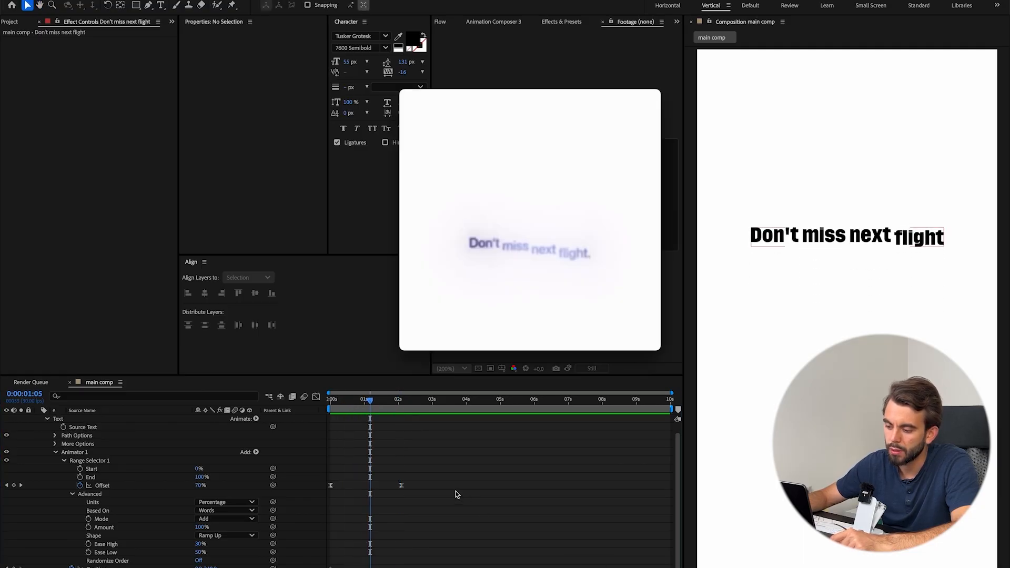
drag(451, 305, 450, 330)
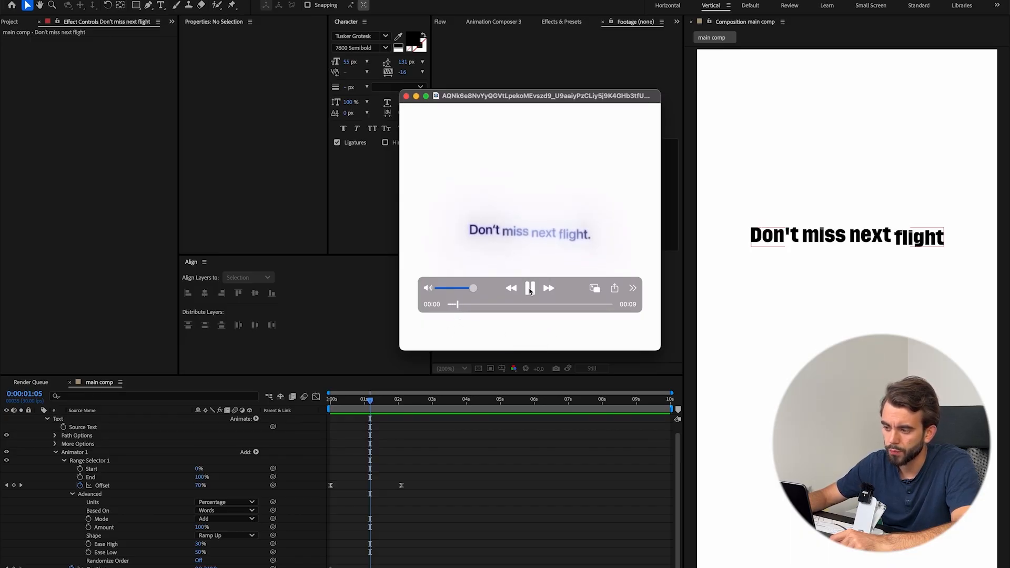
click(530, 289)
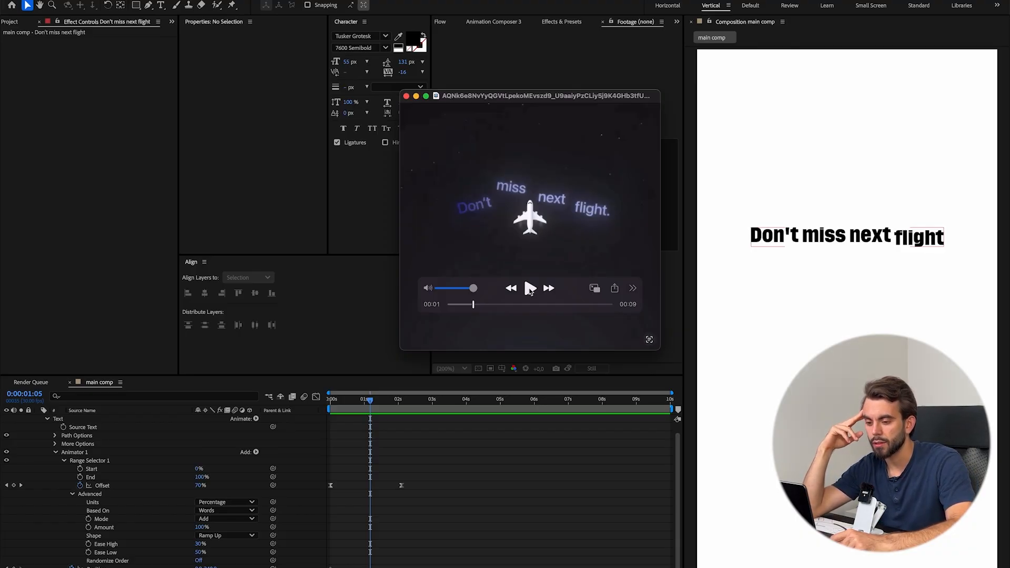
click(488, 486)
Replace the animated text layer with a fresh "Don't miss next flight" text layer, centred horizontally in the composition.
scroll(432, 489, up, 1)
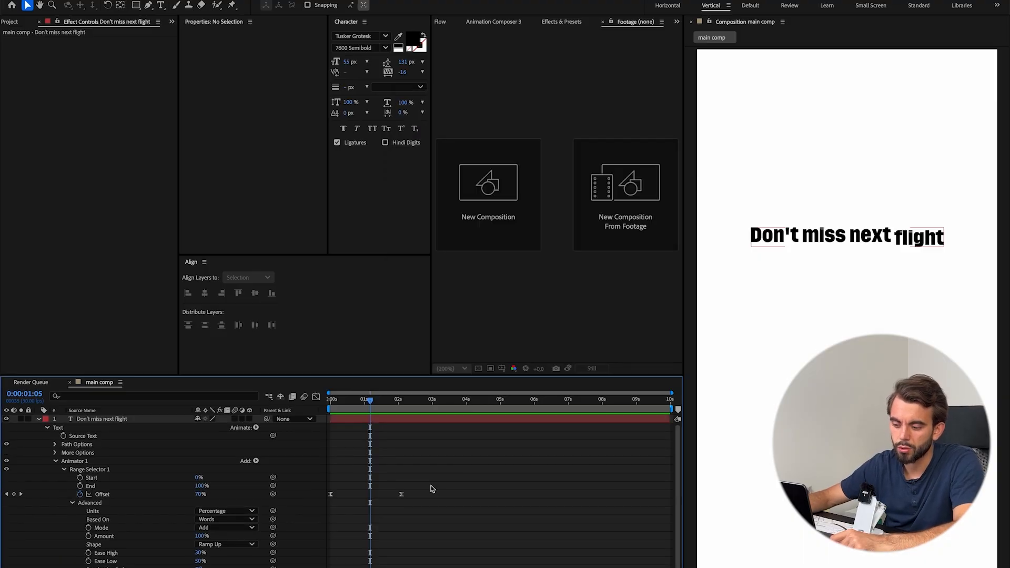
scroll(162, 461, down, 1)
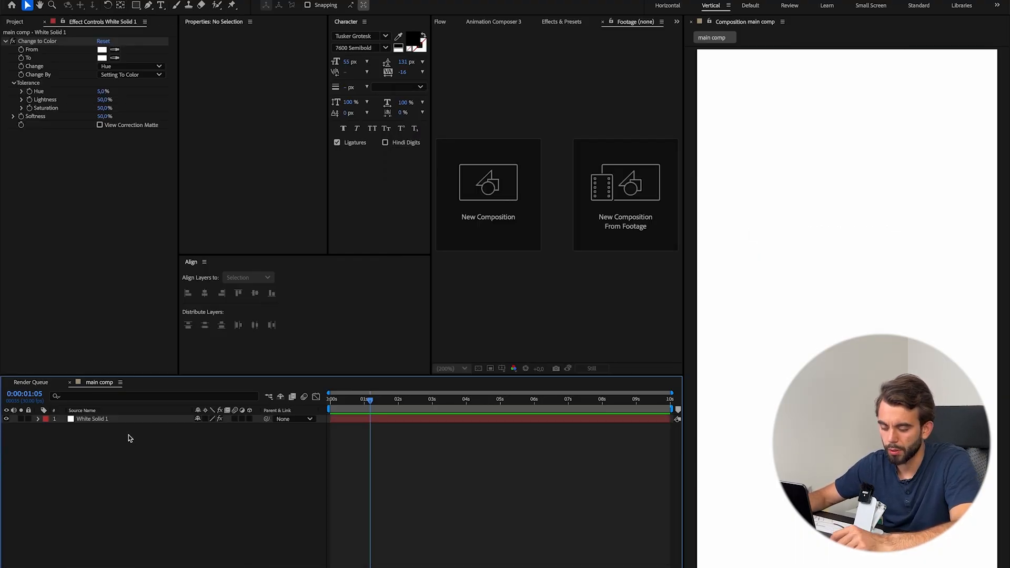
key(ctrl+v)
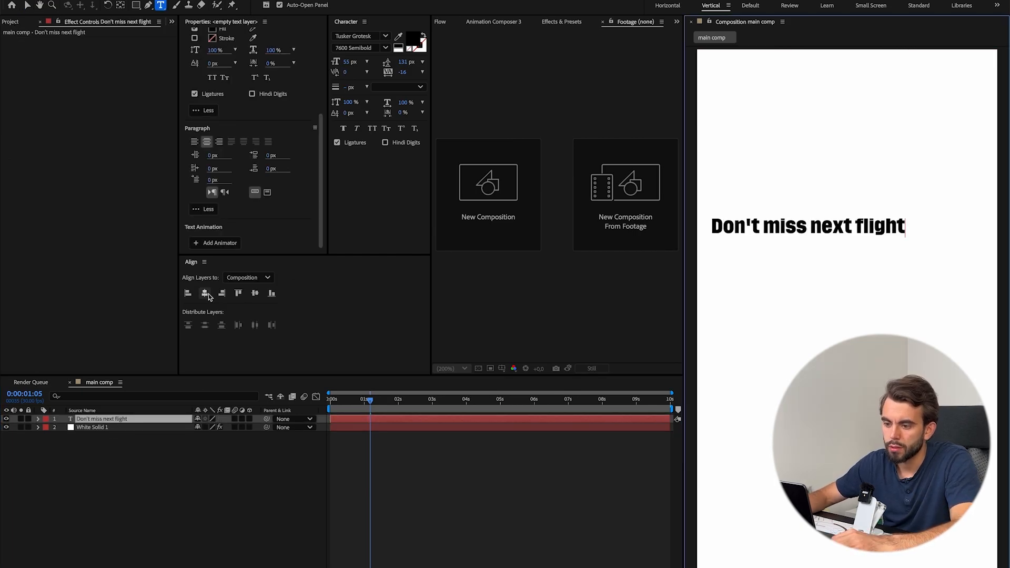
triple_click(826, 232)
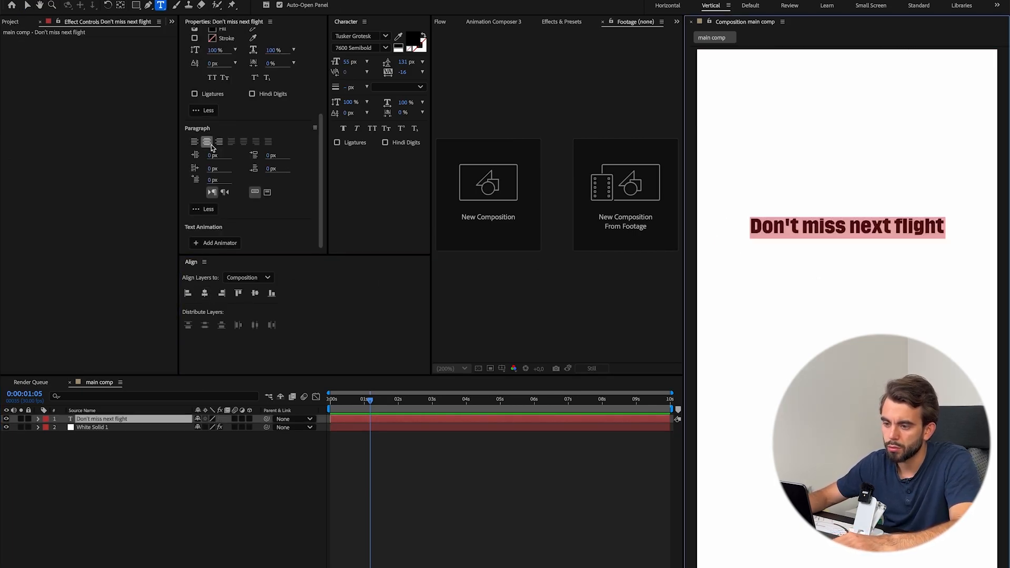
key(Escape)
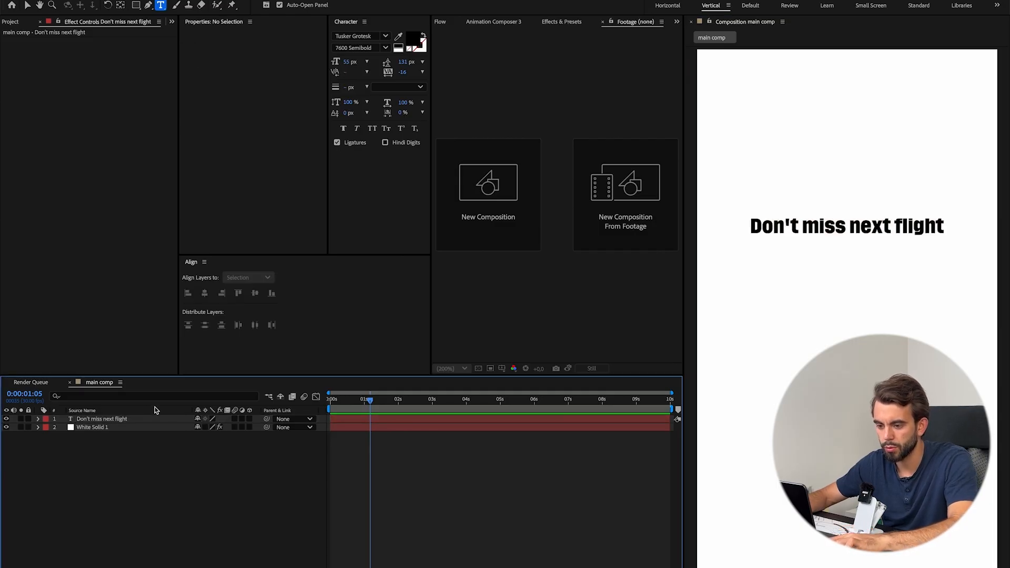
Apply the TextEvo preset "Up + Opacity (words)" to the text layer at 0:00 and preview the animation.
key(ctrl+i)
key(Escape)
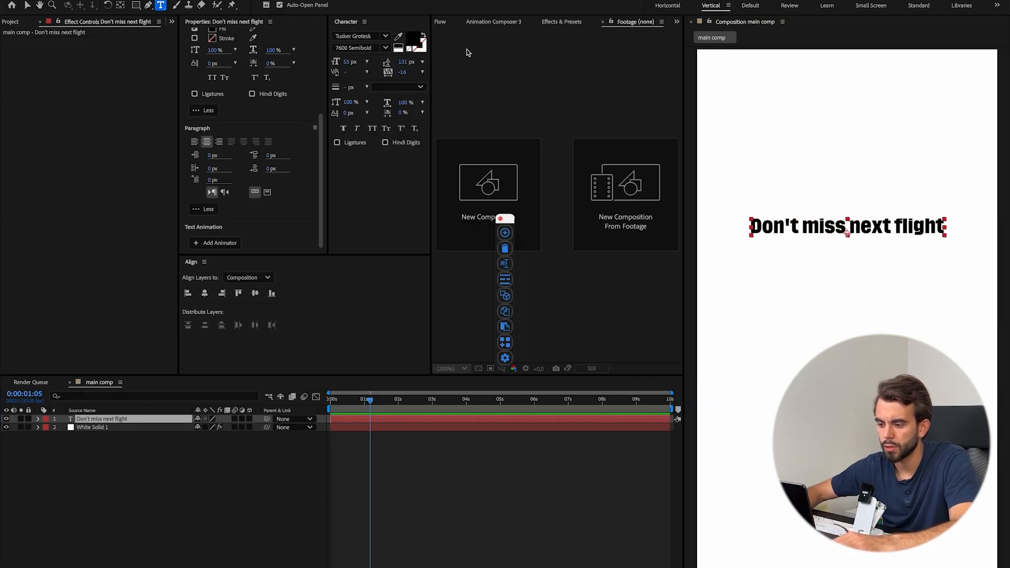
drag(354, 403, 236, 413)
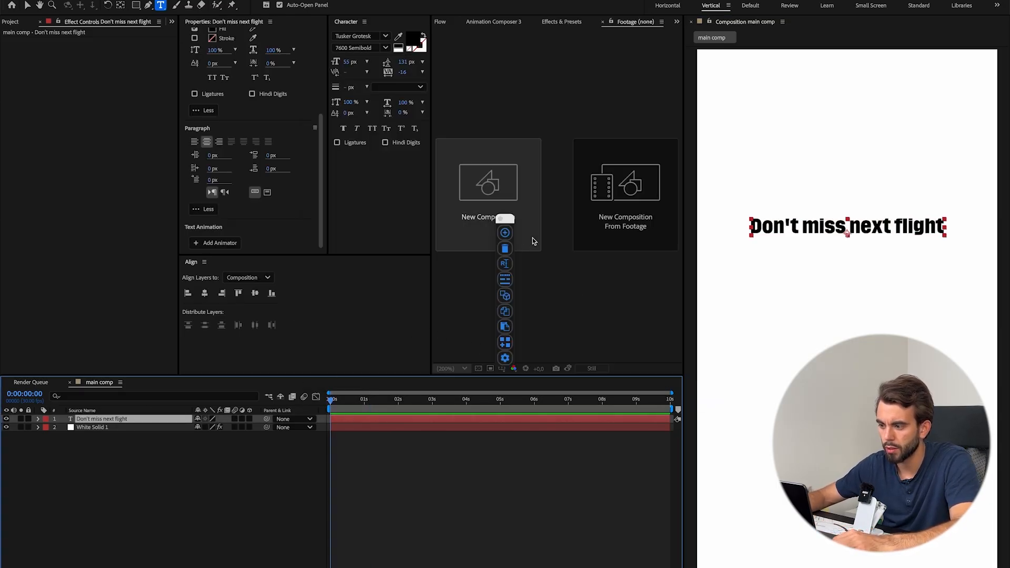
click(505, 343)
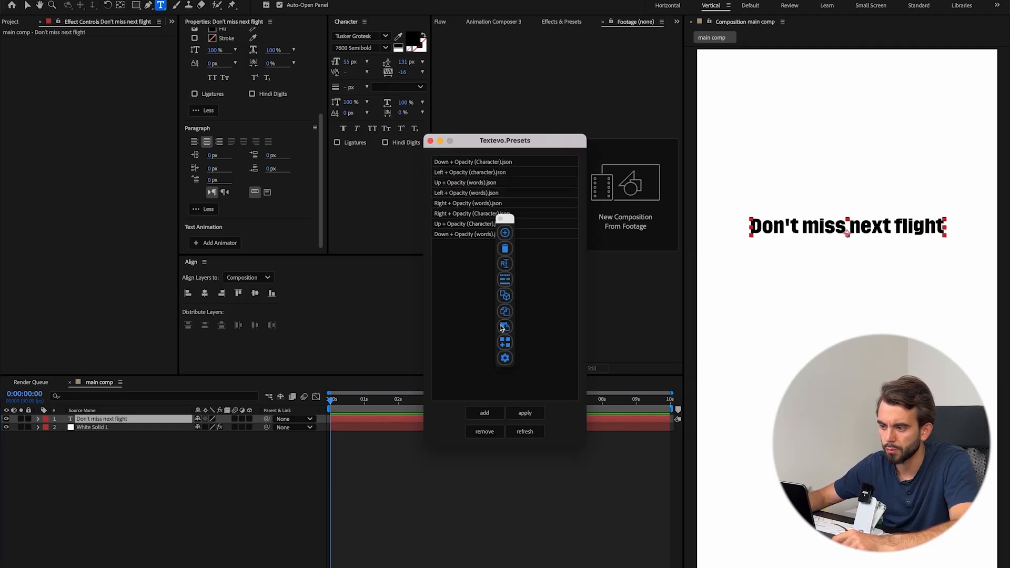
drag(496, 217, 487, 250)
click(457, 183)
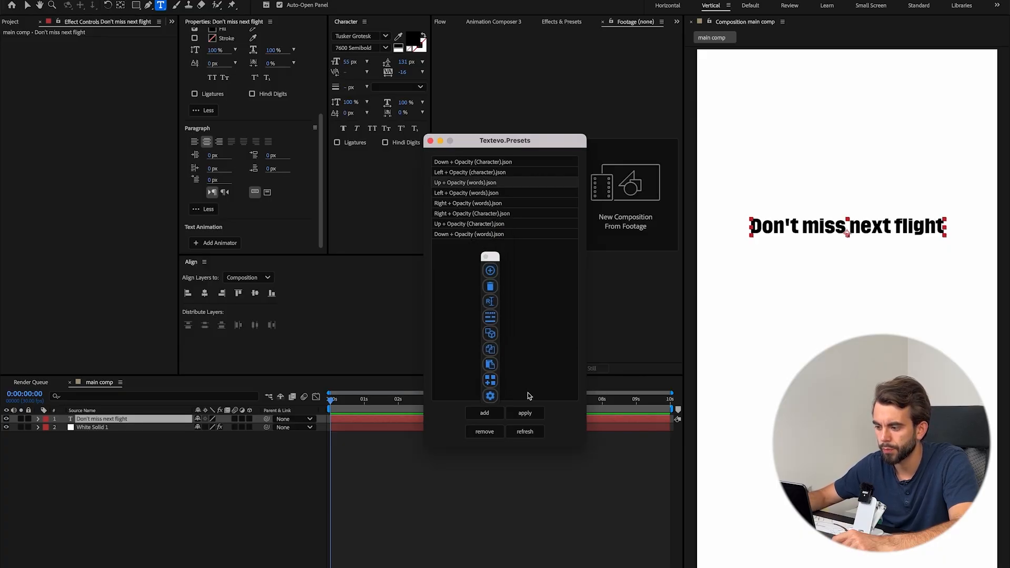
click(525, 413)
key(space)
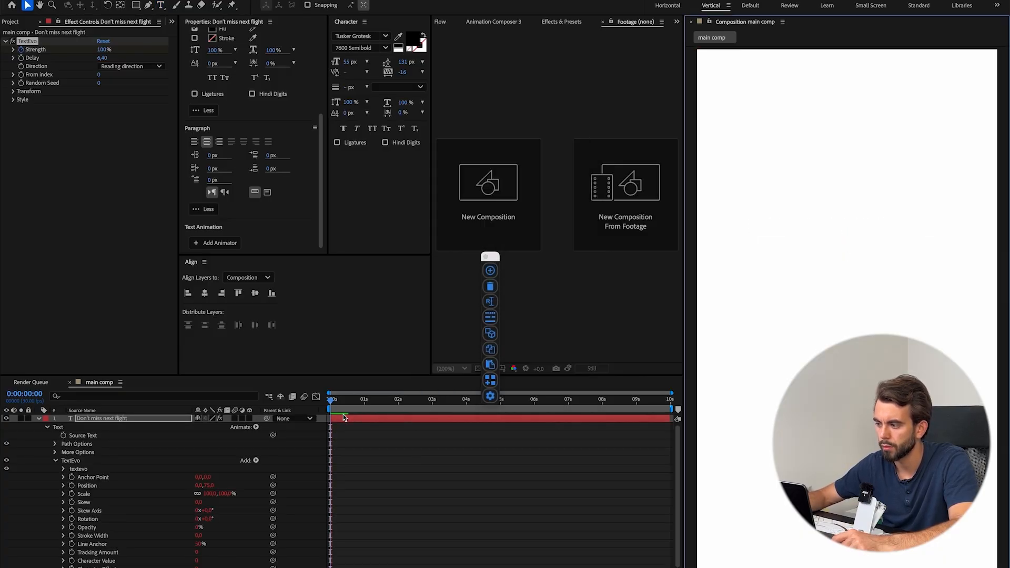
Collapse the text layer's properties, show only its keyframed TextEvo Strength, and inspect the Strength value at frame 16.
click(43, 421)
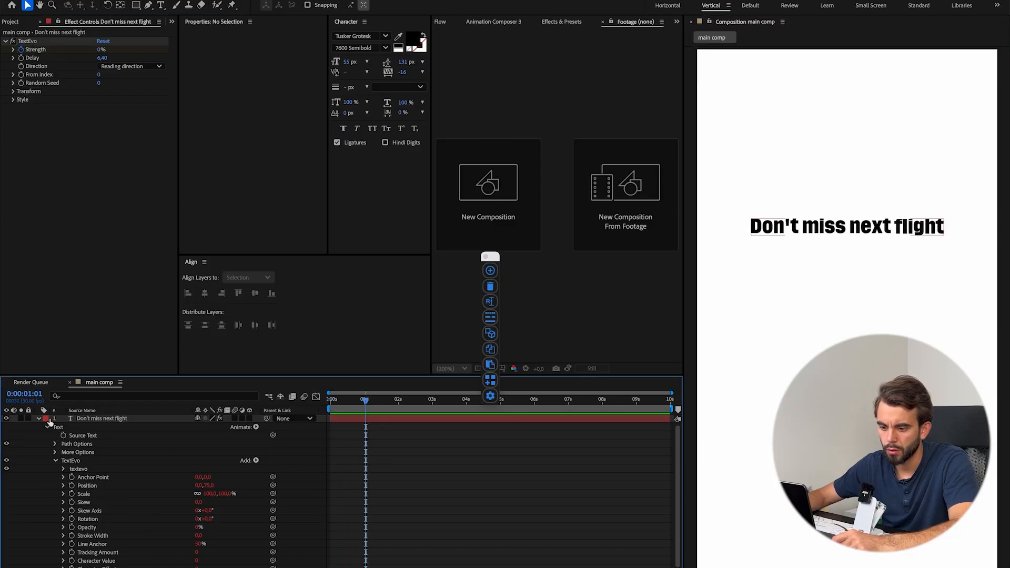
click(39, 420)
click(399, 421)
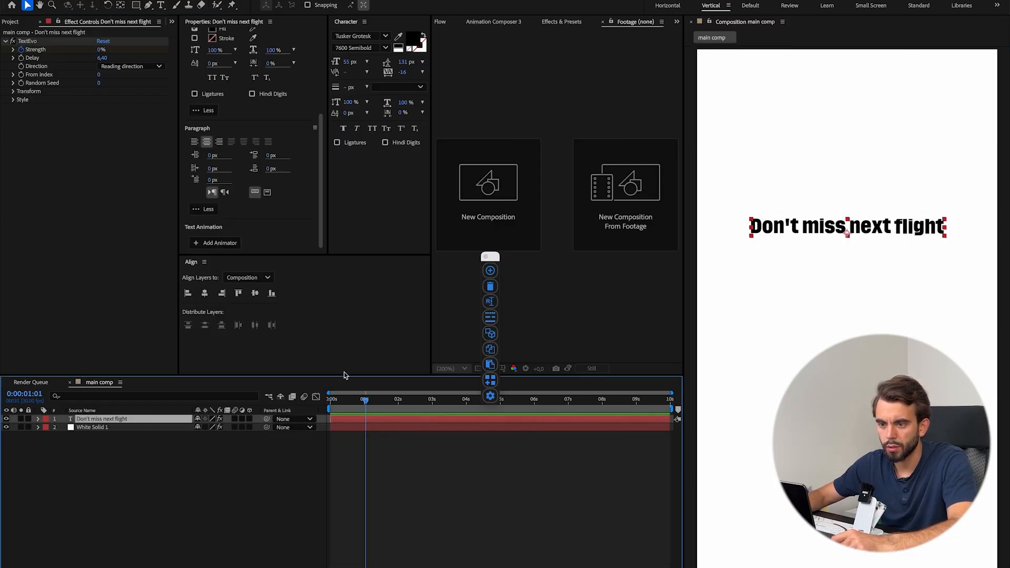
key(u)
key(j)
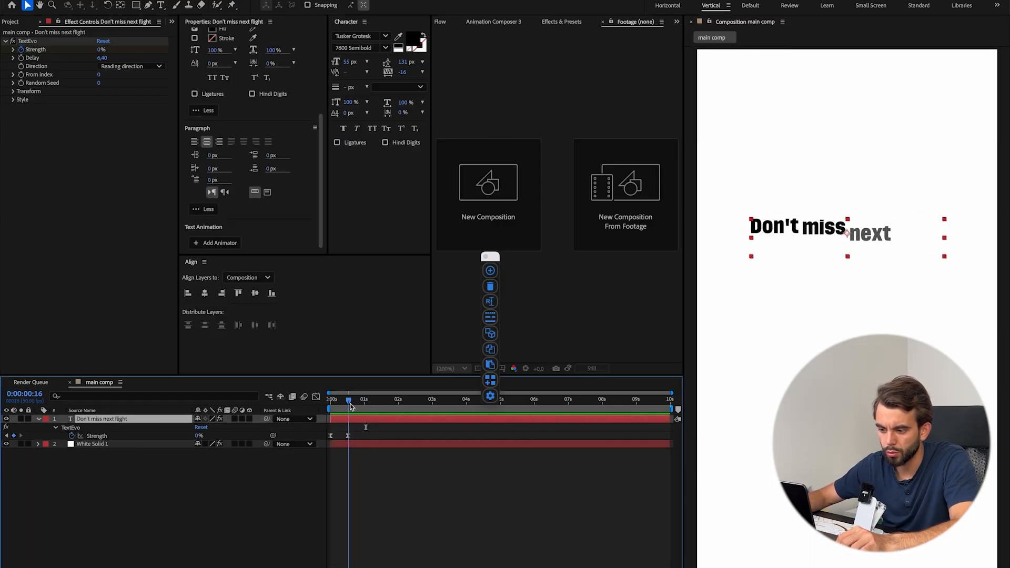
click(199, 435)
text(100)
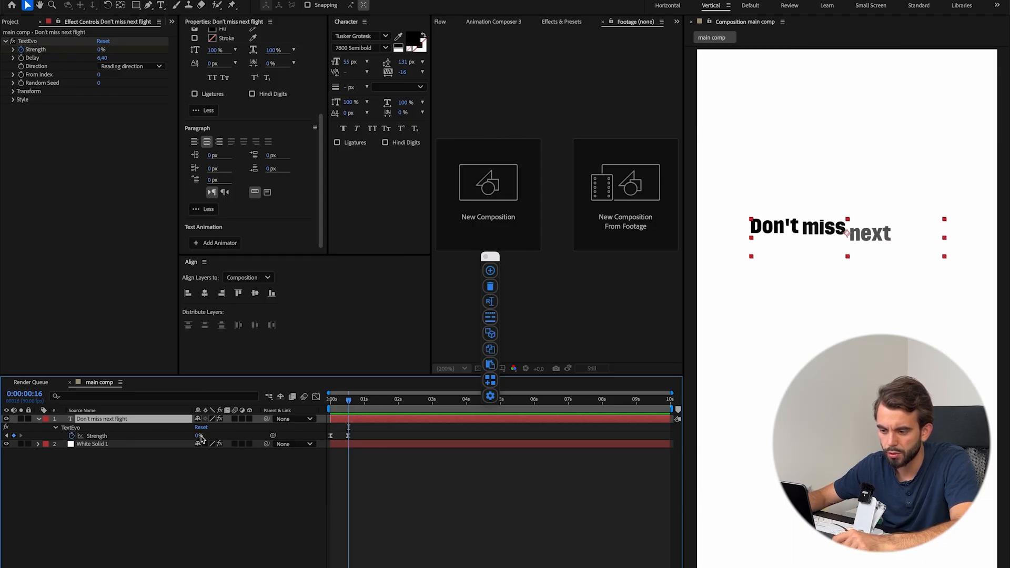
key(Return)
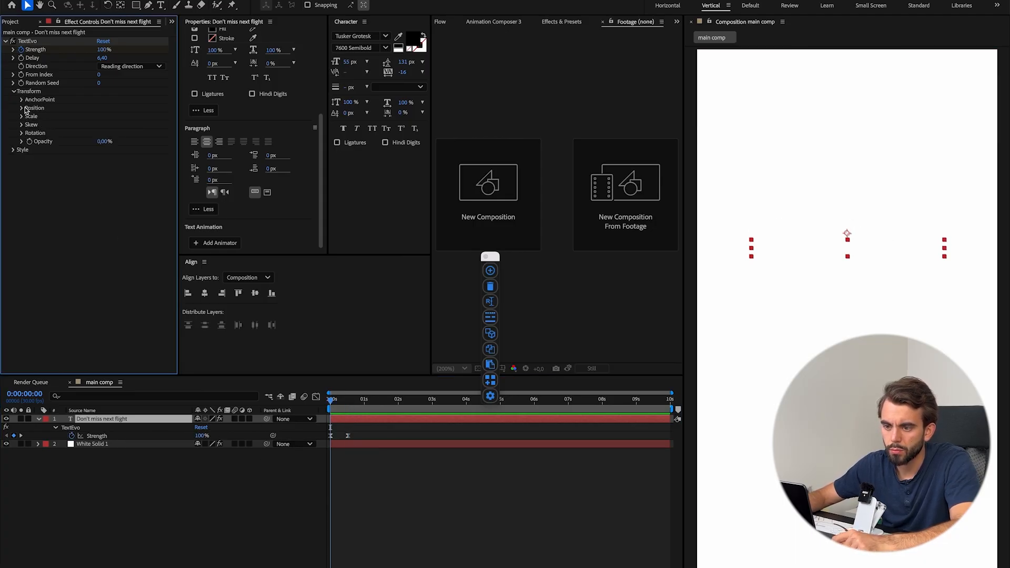
Set the TextEvo effect's Position Y to 207 and preview the animation from the start.
click(22, 108)
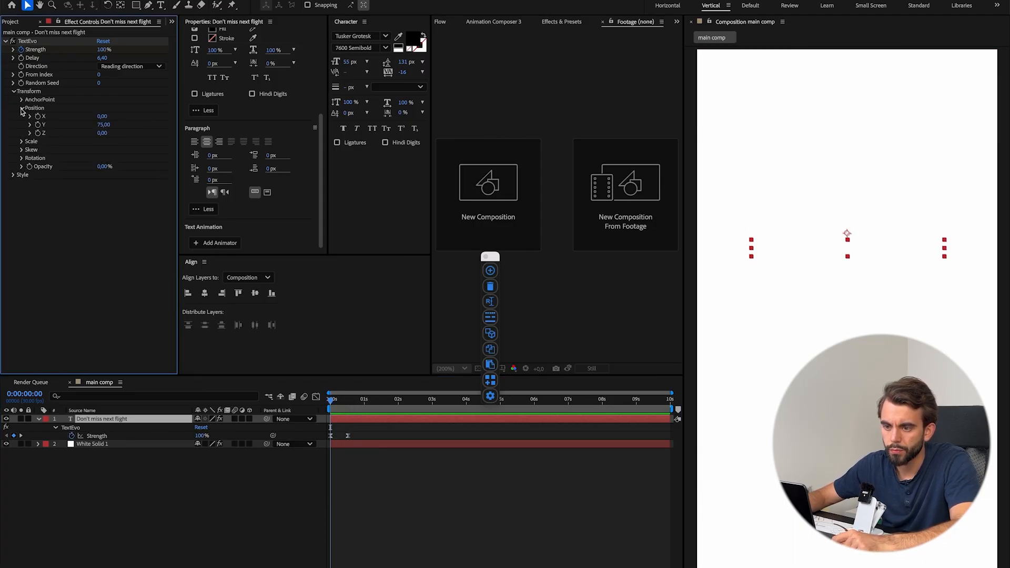
drag(105, 124, 172, 124)
mouse_move(333, 401)
mouse_down()
mouse_move(358, 404)
mouse_move(329, 405)
mouse_up()
key(space)
Set the TextEvo Delay to 1.40 and move the last Strength keyframe to about 2 s, previewing the result.
key(space)
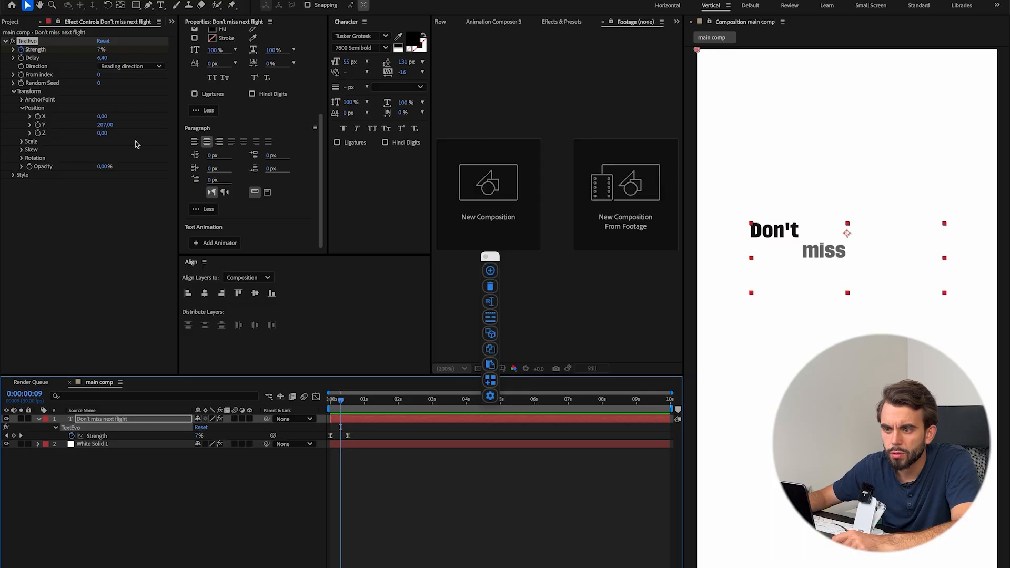
drag(106, 56, 102, 58)
drag(341, 402, 274, 409)
key(space)
drag(347, 436, 399, 437)
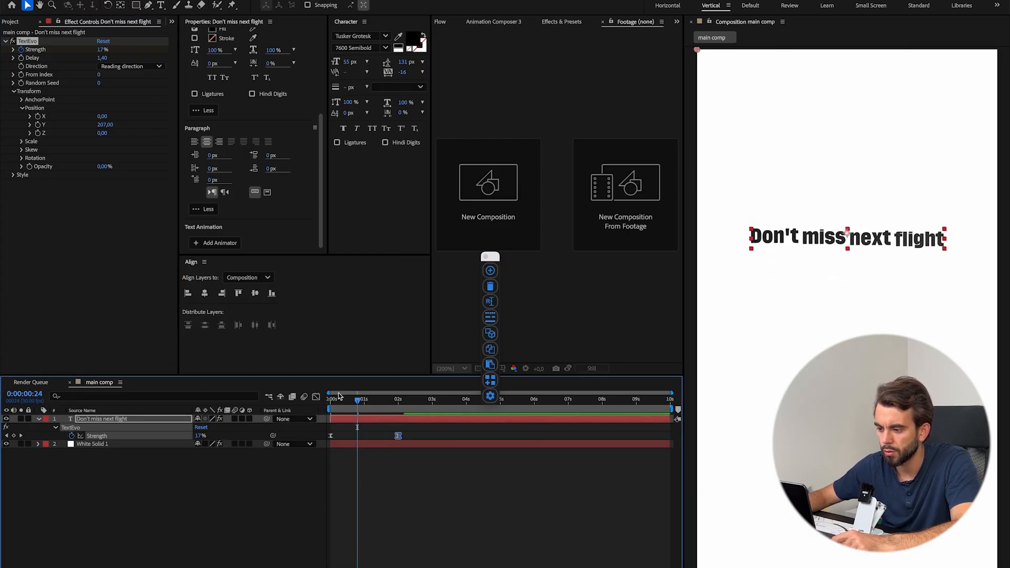
drag(342, 400, 240, 428)
key(space)
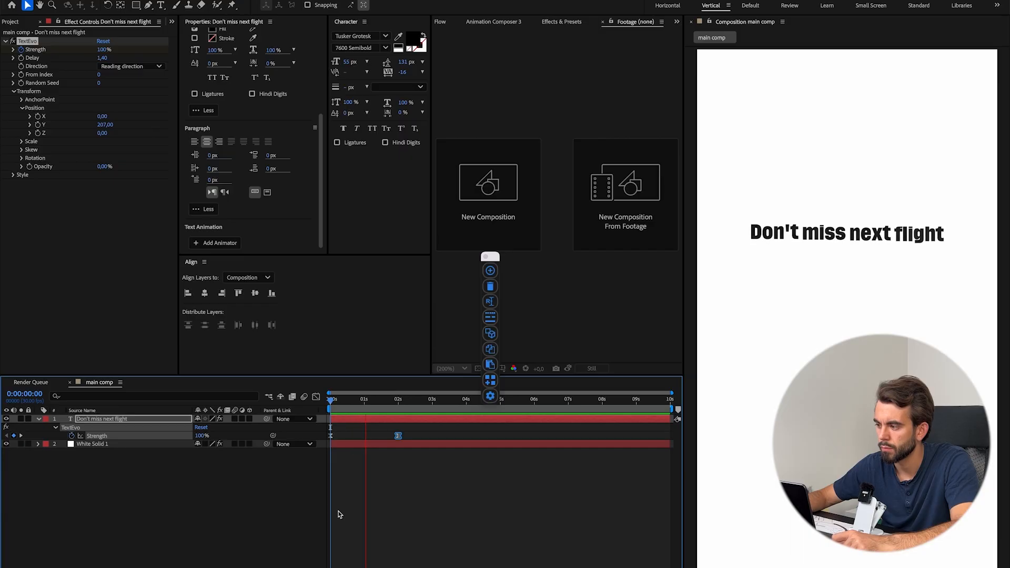
Play the reference clip's opening again in QuickTime Player to compare its timing, and return to the composition.
click(561, 567)
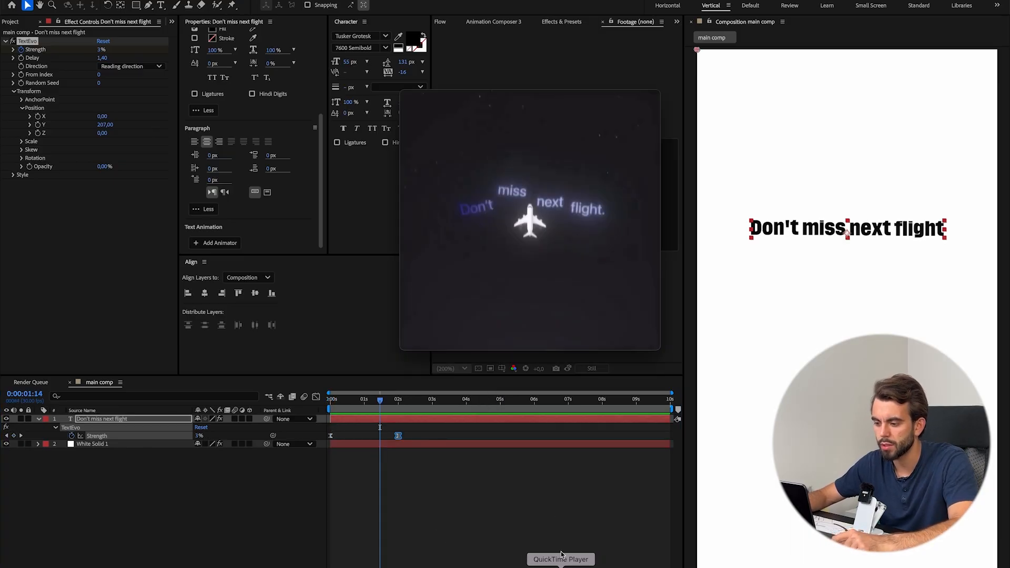
drag(471, 307, 449, 307)
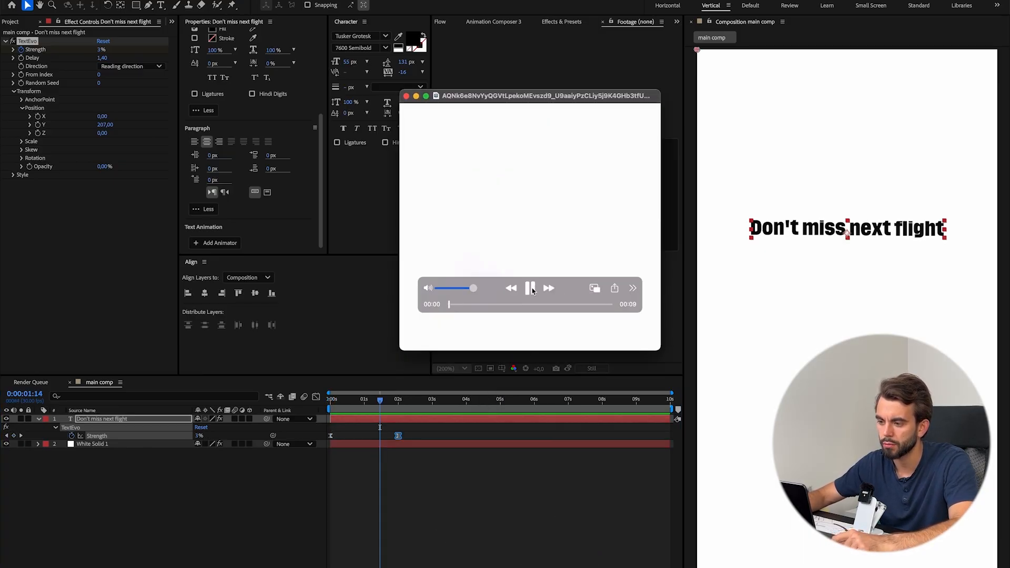
click(531, 288)
click(367, 398)
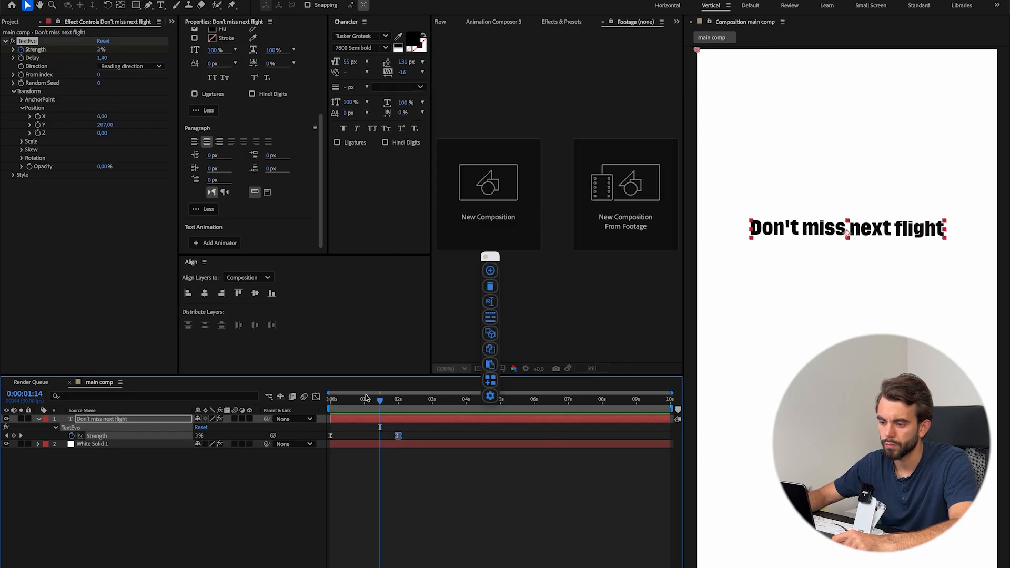
Preview the text animation from the start of the composition and return to its opening frames.
key(Home)
click(451, 516)
key(space)
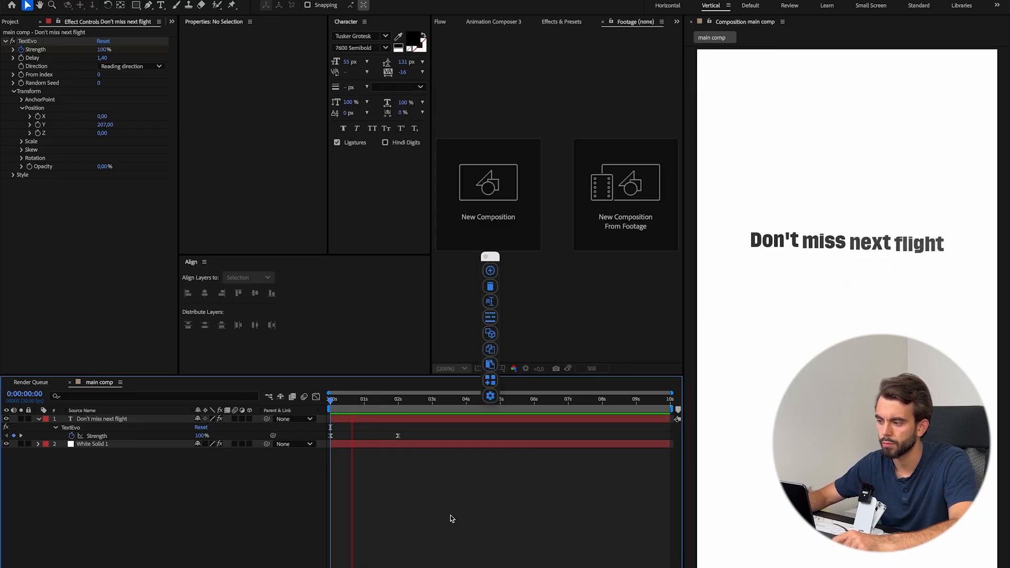
key(space)
drag(330, 403, 332, 403)
Scrub back and forth through the reference clip in QuickTime Player to compare its text movement.
key(super+Tab)
scroll(493, 230, left, 3)
scroll(494, 231, left, 5)
scroll(493, 230, left, 1)
scroll(494, 230, right, 2)
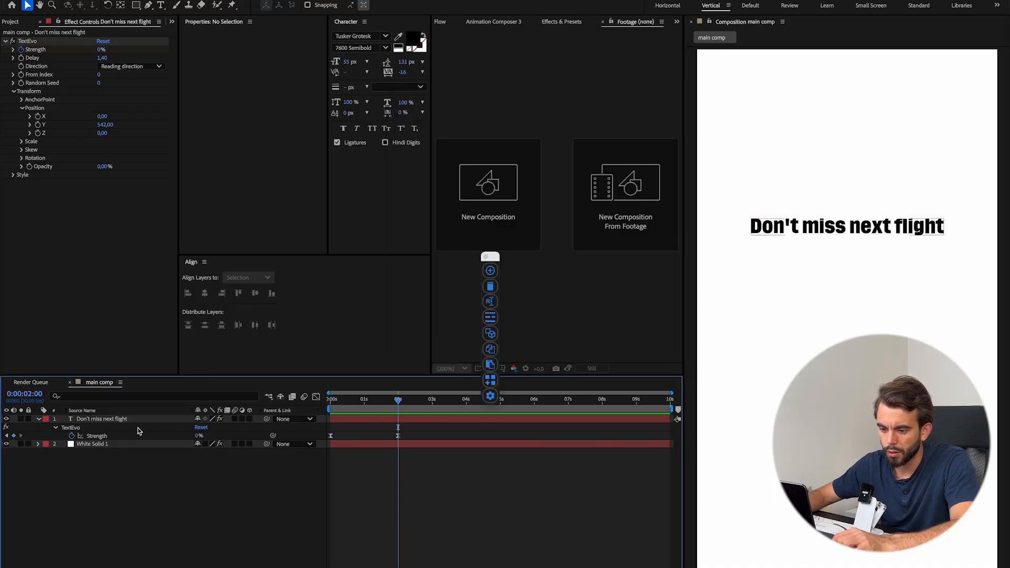
Lower the "Don't miss next flight" text layer by setting its Position to 539, 913.
click(109, 420)
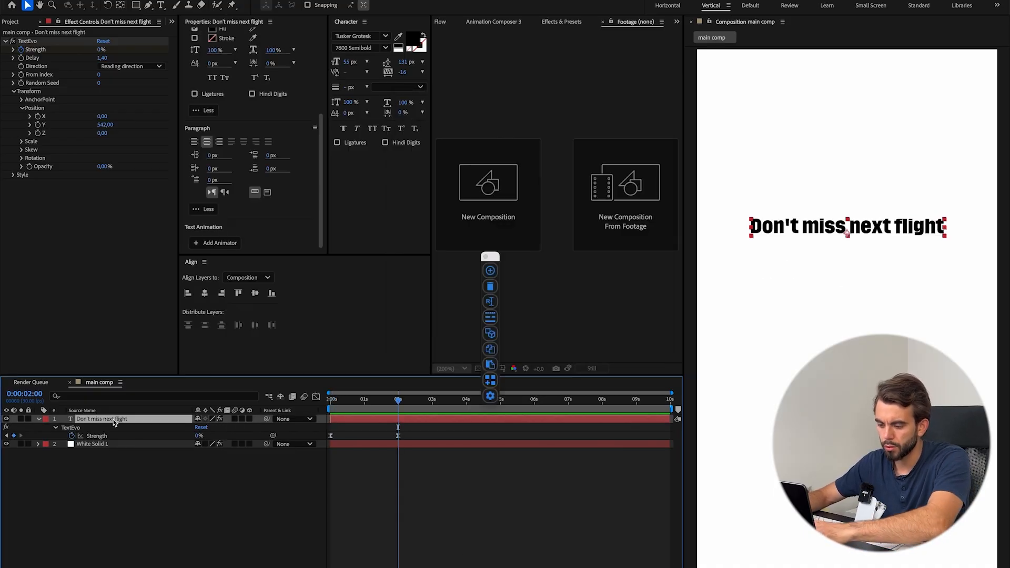
key(p)
drag(216, 428, 316, 426)
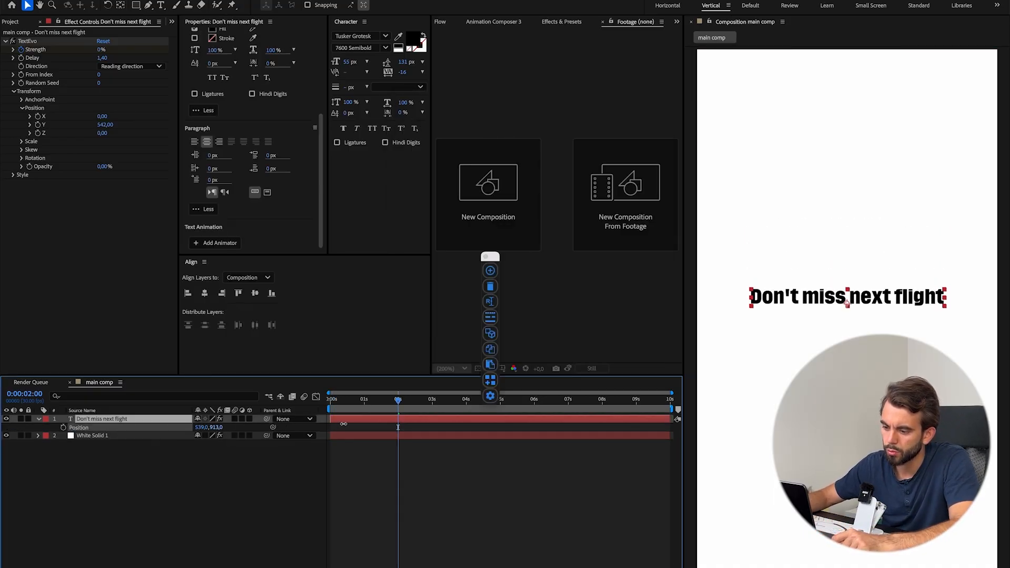
click(191, 491)
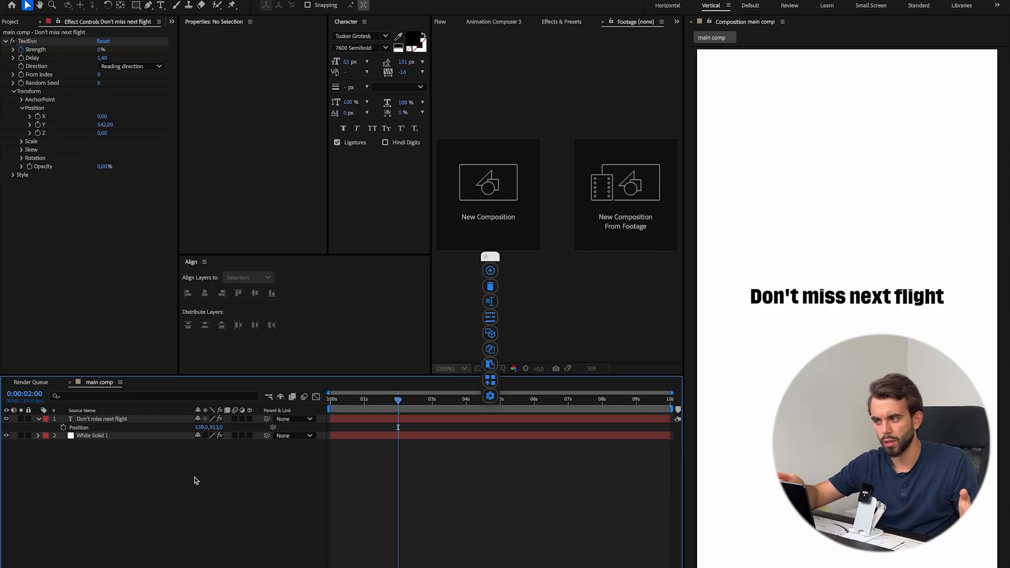
Search the web for the TextEvo script, view the TextEvo 2 product page on aescripts, and return to After Effects.
click(418, 567)
text(textevo script\)
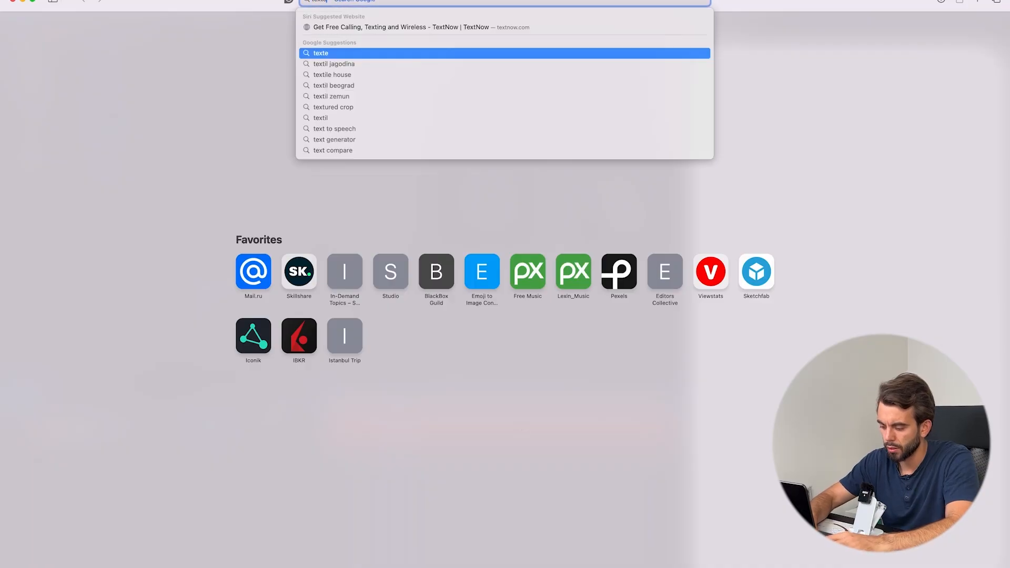
key(Return)
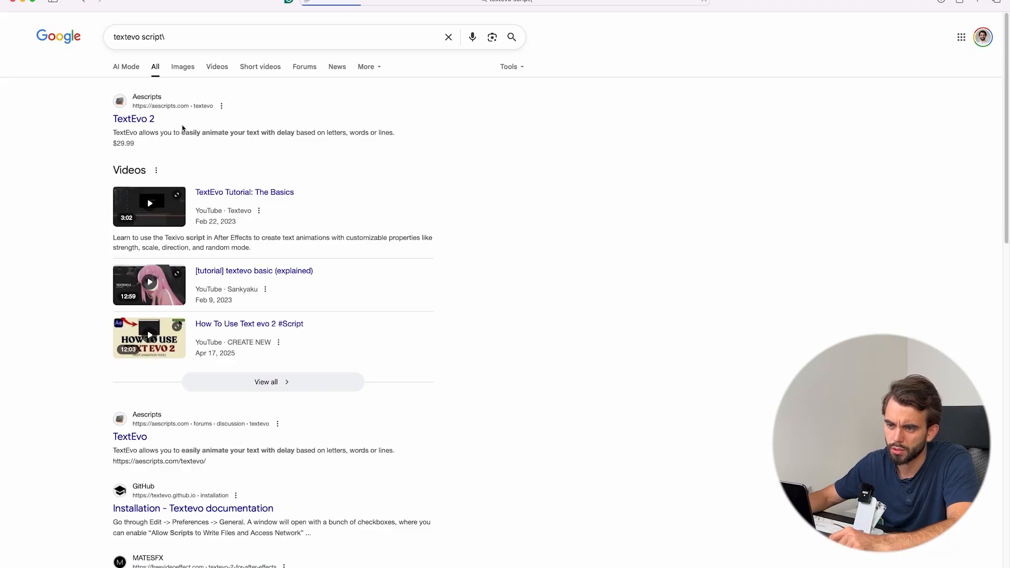
click(150, 120)
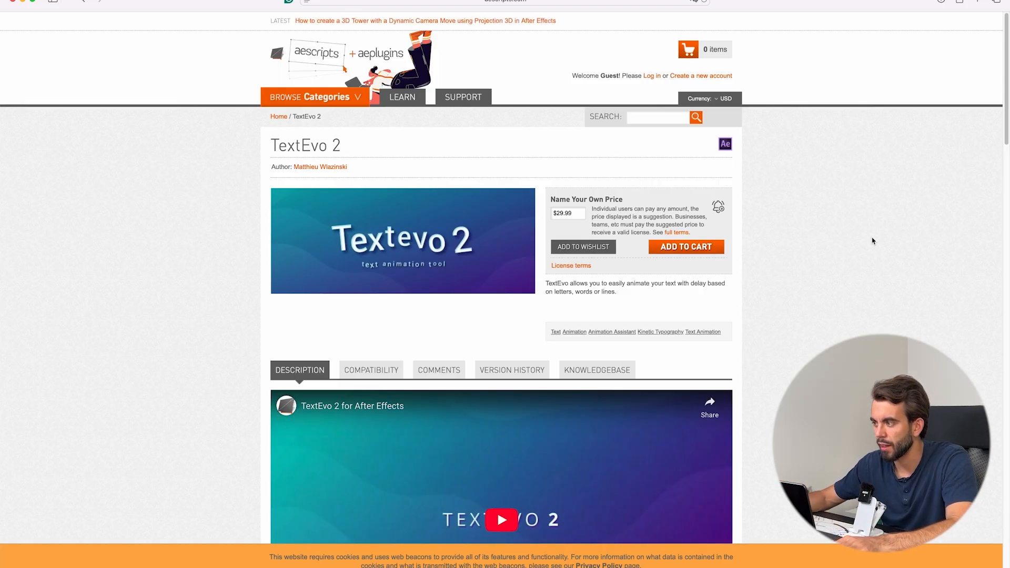
key(super+Tab)
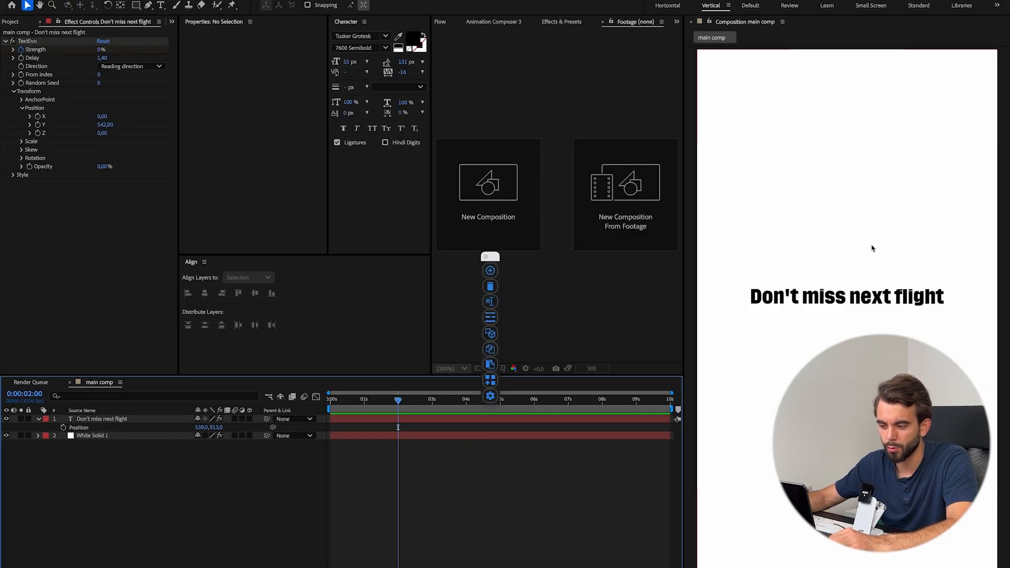
Scrub the composition's opening and the reference clip in QuickTime Player to compare how the words enter.
drag(398, 403, 312, 409)
click(557, 565)
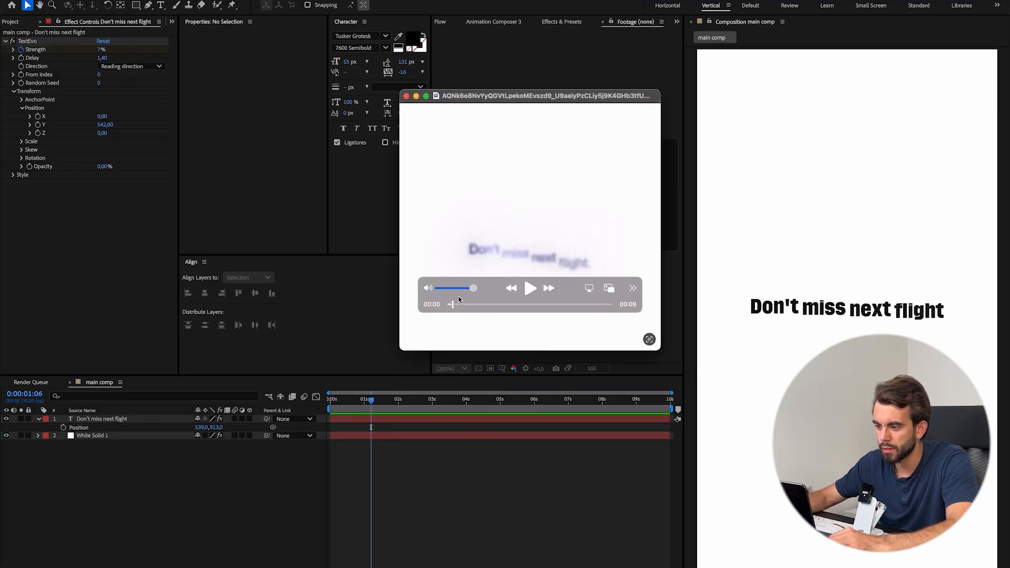
drag(454, 305, 454, 304)
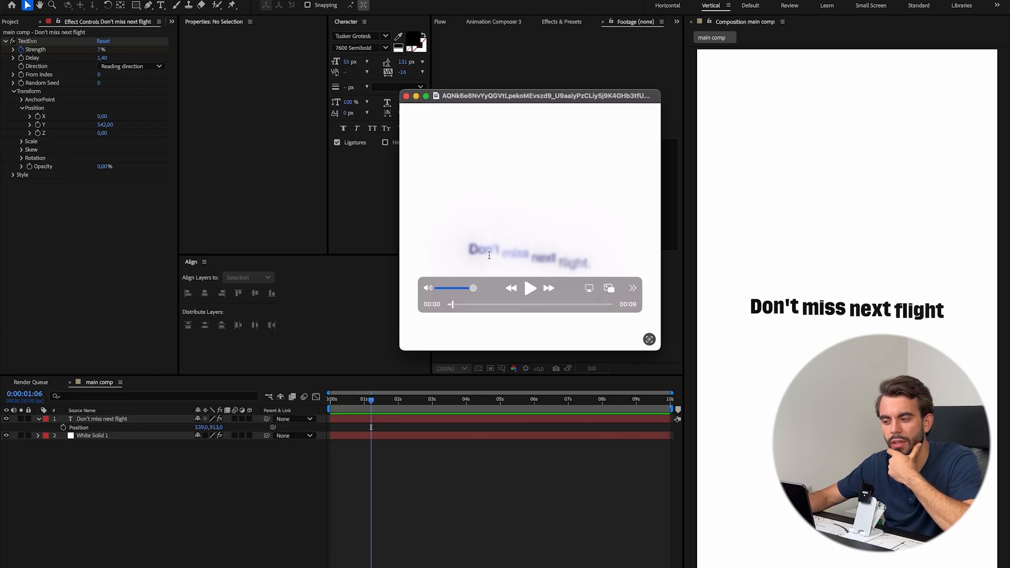
click(541, 371)
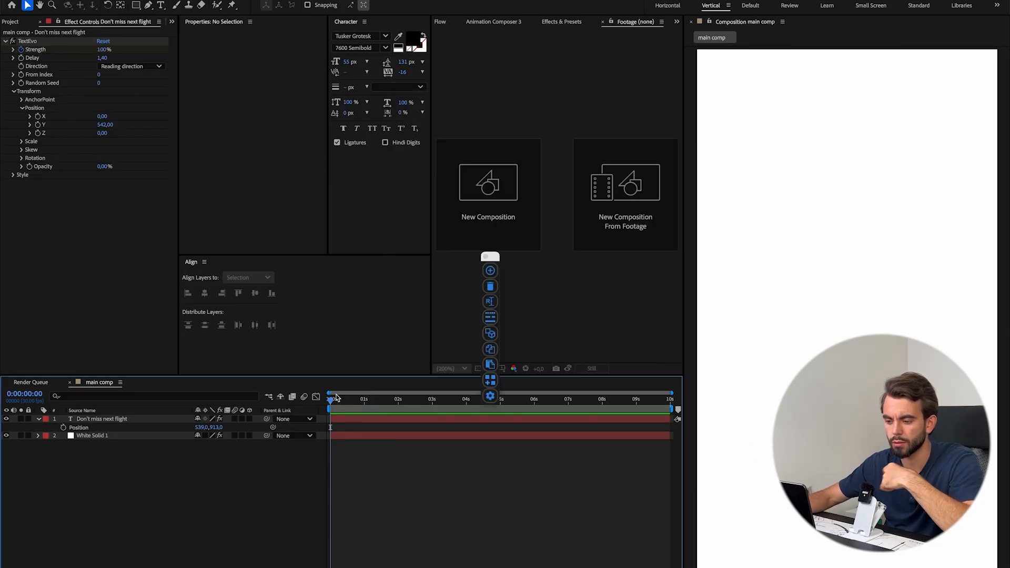
click(335, 400)
key(super+Tab)
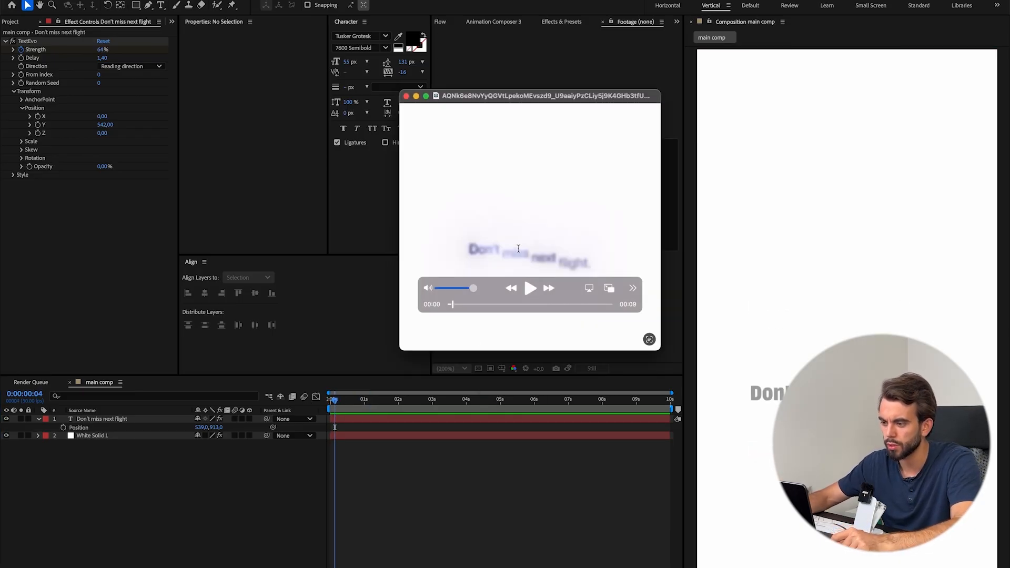
Step through the reference clip's frames to examine how the words spread around the airplane, and return to the composition.
key(Right)
key(Right)
key(Right)
key(Right)
key(Right)
key(Right)
key(Right)
key(Right)
key(Right)
key(Right)
key(Right)
key(Right)
key(Right)
key(Right)
key(Right)
key(Right)
key(Right)
key(Right)
key(Right)
key(Right)
key(Right)
key(Right)
key(Right)
key(Right)
key(Right)
key(Right)
key(Right)
key(Right)
key(Right)
key(Right)
key(Right)
key(Right)
key(Right)
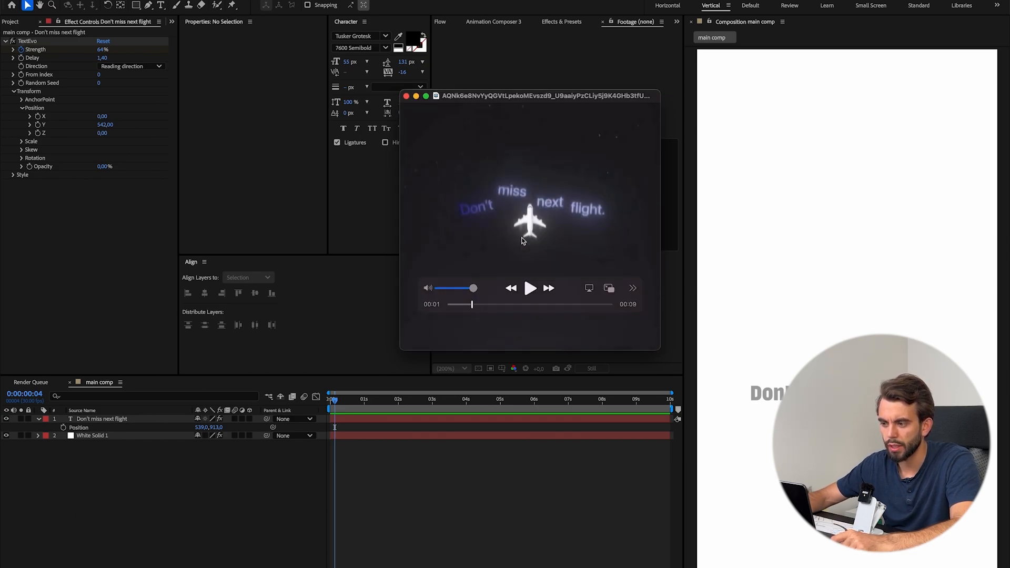
key(Left)
key(Left)
key(Left)
key(Left)
key(Left)
key(Left)
key(Left)
key(Left)
key(Left)
key(Left)
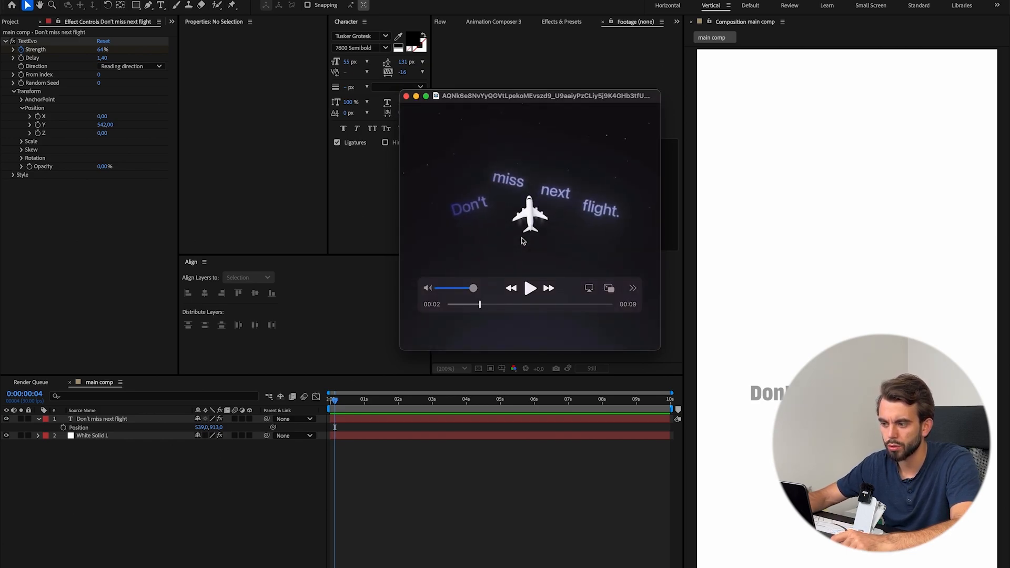
key(Right)
key(Right)
key(Right)
key(Right)
key(Right)
key(Right)
key(Right)
key(Right)
key(Right)
key(Right)
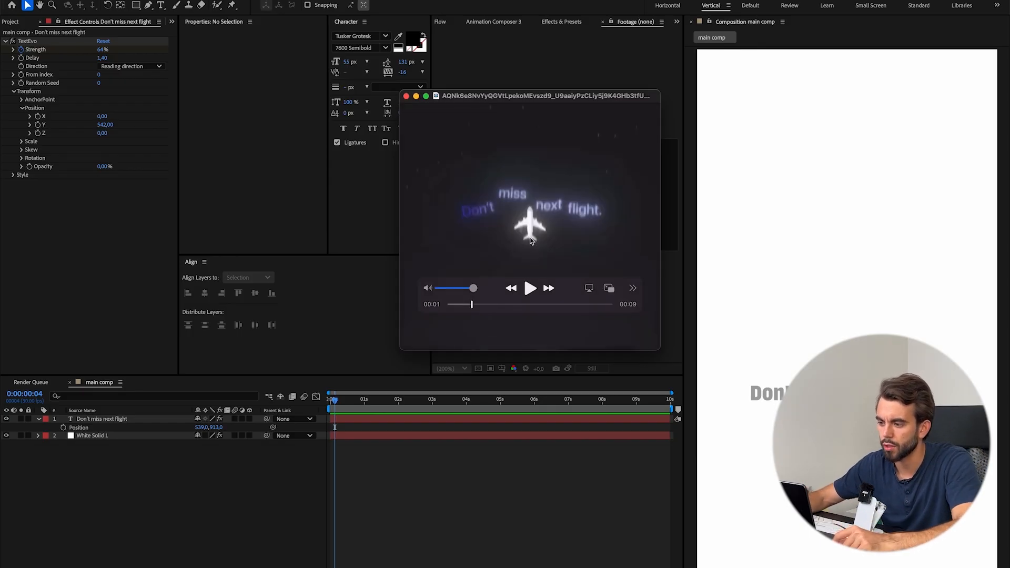
click(436, 486)
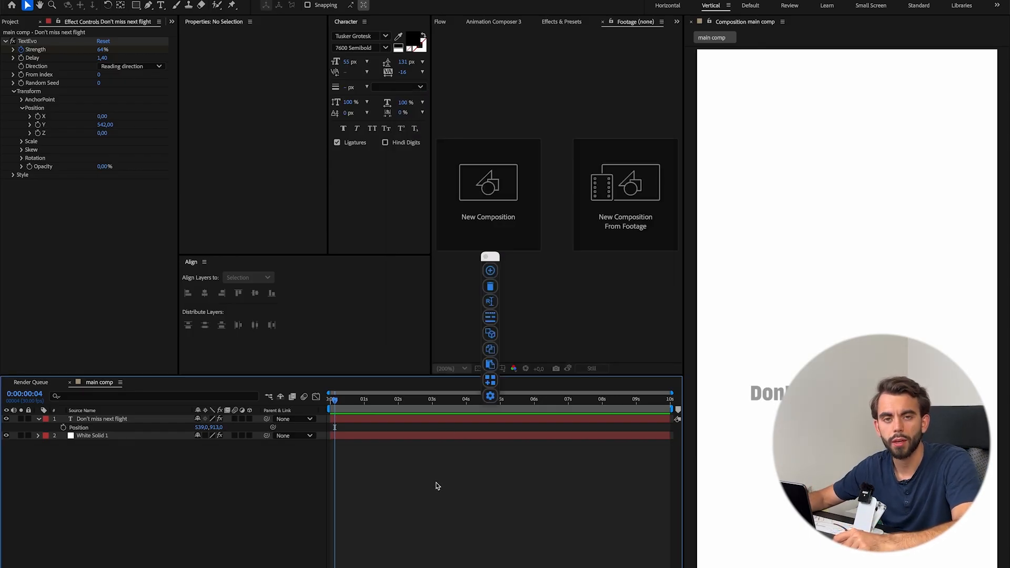
Step back and forth through the reference clip around 1 s to examine the moment the straight text line breaks apart.
key(super+Tab)
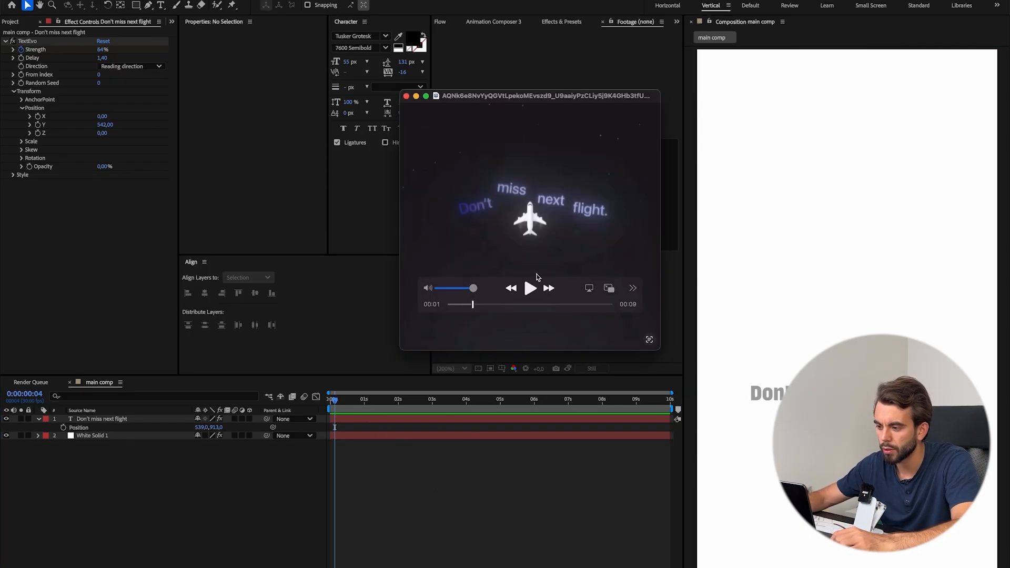
key(Left)
key(Left)
key(Left)
key(Left)
key(Left)
key(Left)
key(Left)
key(Left)
key(Left)
key(Left)
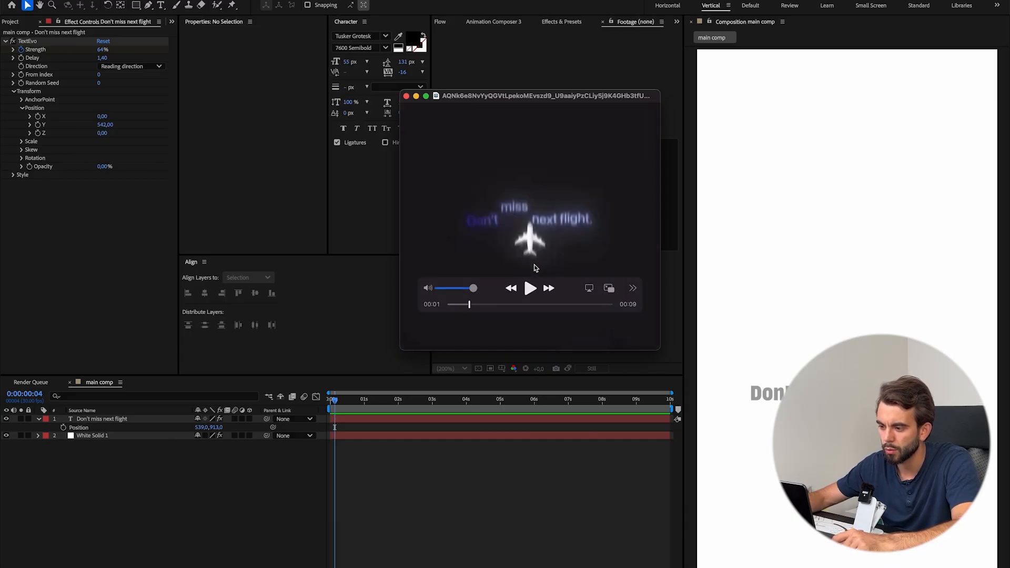
key(Right)
key(Right)
key(Right)
key(Right)
key(Right)
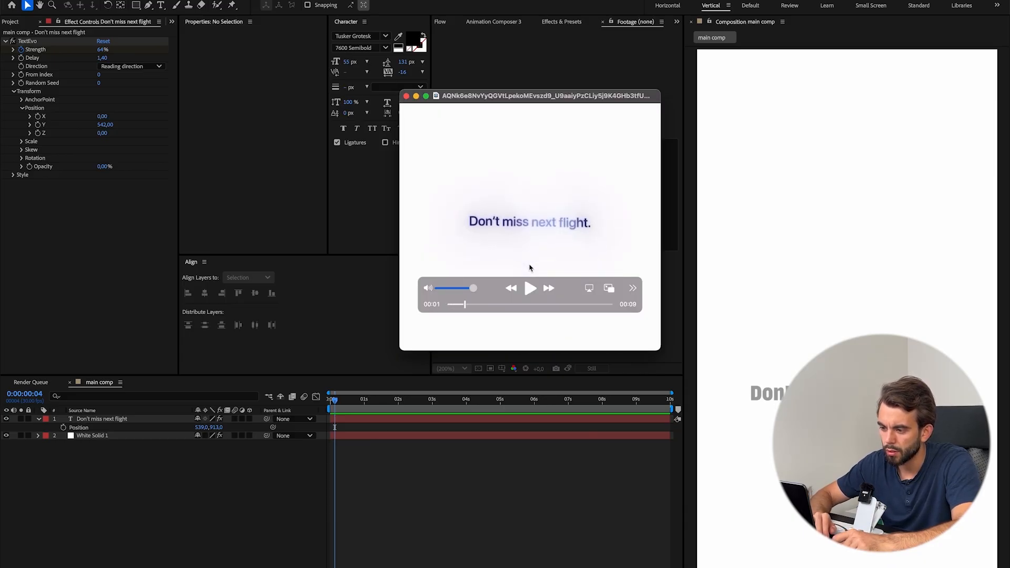
key(Right)
key(Right)
key(Right)
key(Left)
key(Left)
key(Left)
key(Left)
key(Left)
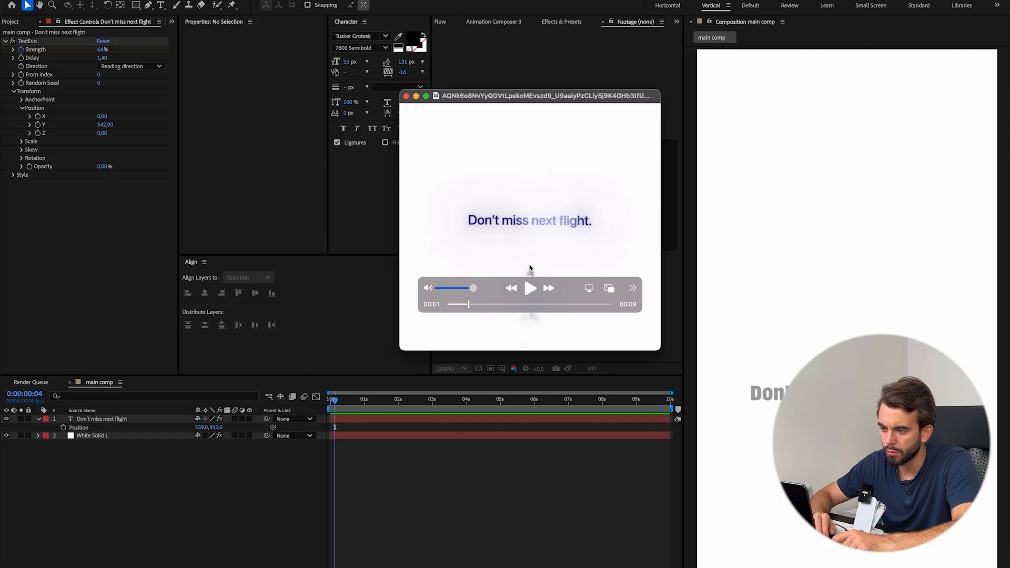
Return to the composition and place the playhead at 0:00:01:15, checking the neighbouring frames.
click(406, 460)
click(381, 401)
drag(382, 406, 383, 412)
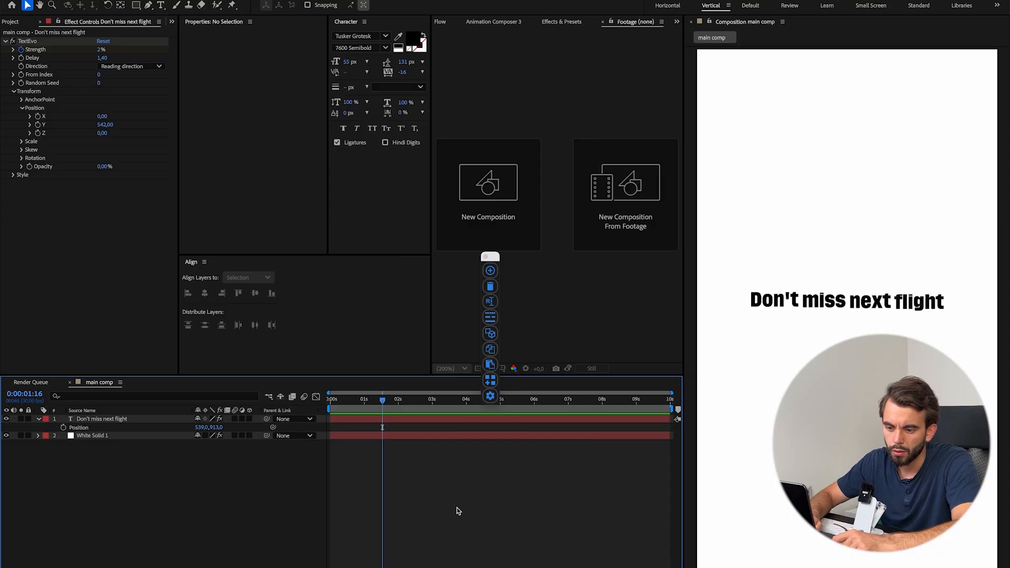
key(Page_Up)
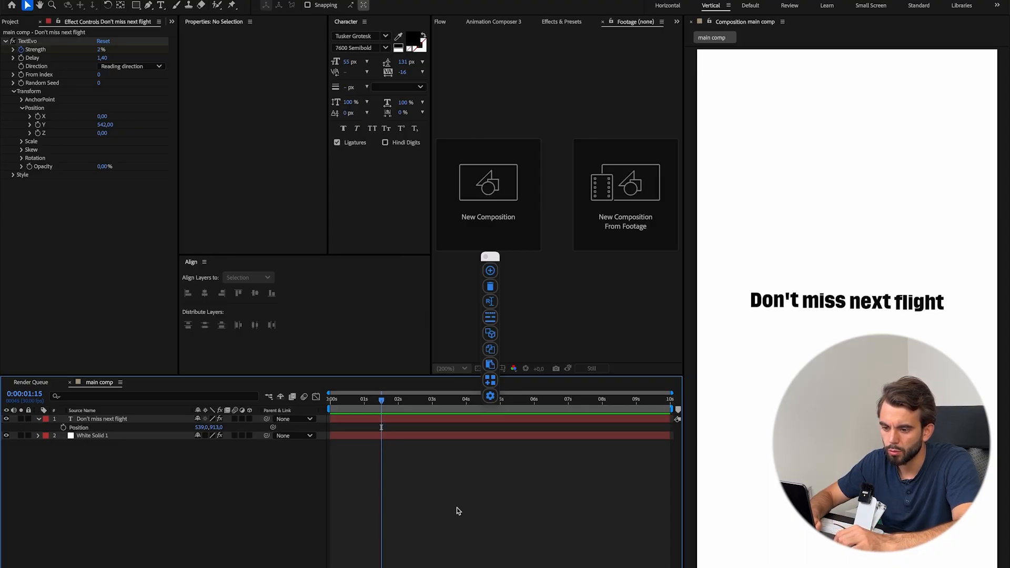
key(Page_Up)
key(Page_Up)
key(Page_Up)
key(Page_Down)
key(Page_Down)
key(Page_Down)
key(Page_Down)
key(Page_Up)
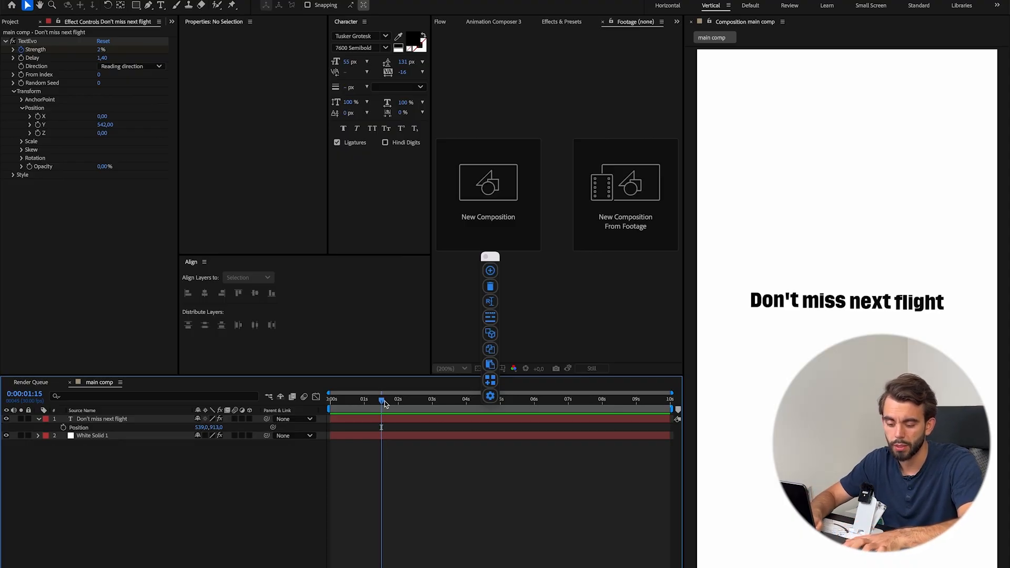
Compare the frame ten frames earlier, and split the "Don't miss next flight" text layer at 0:00:01:15.
key(shift+Page_Up)
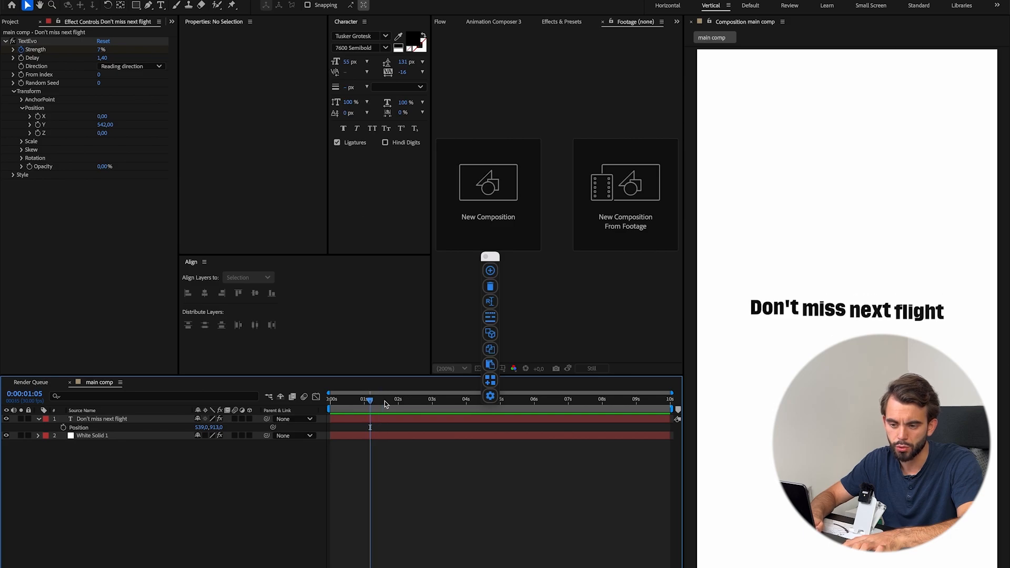
key(shift+Page_Down)
click(380, 425)
click(377, 436)
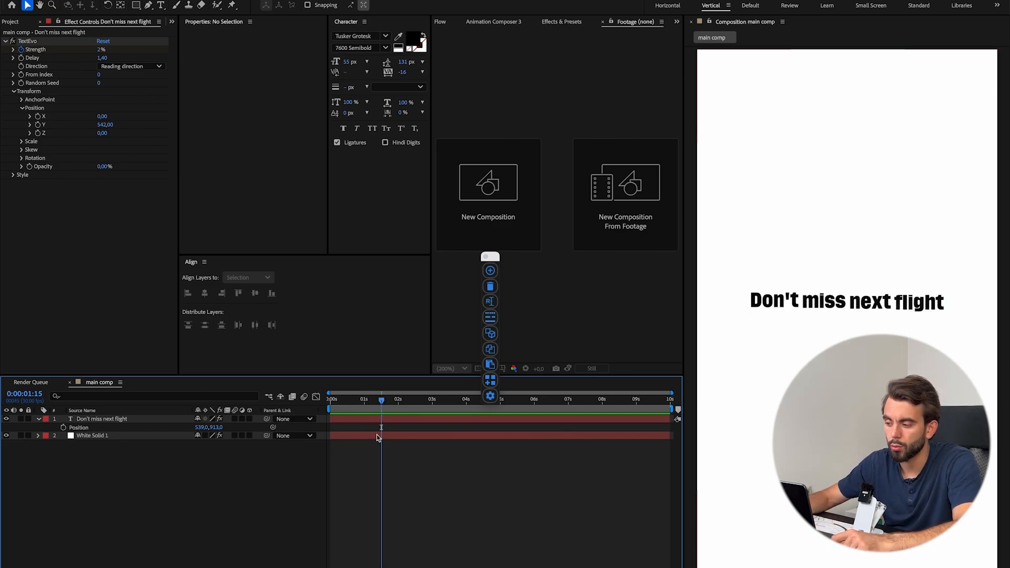
click(389, 419)
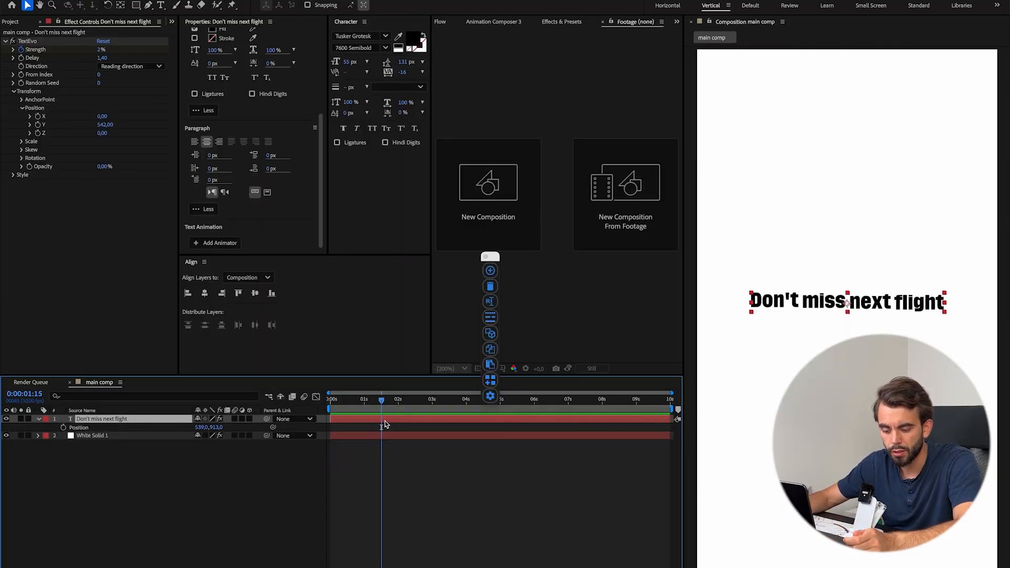
key(ctrl+shift+d)
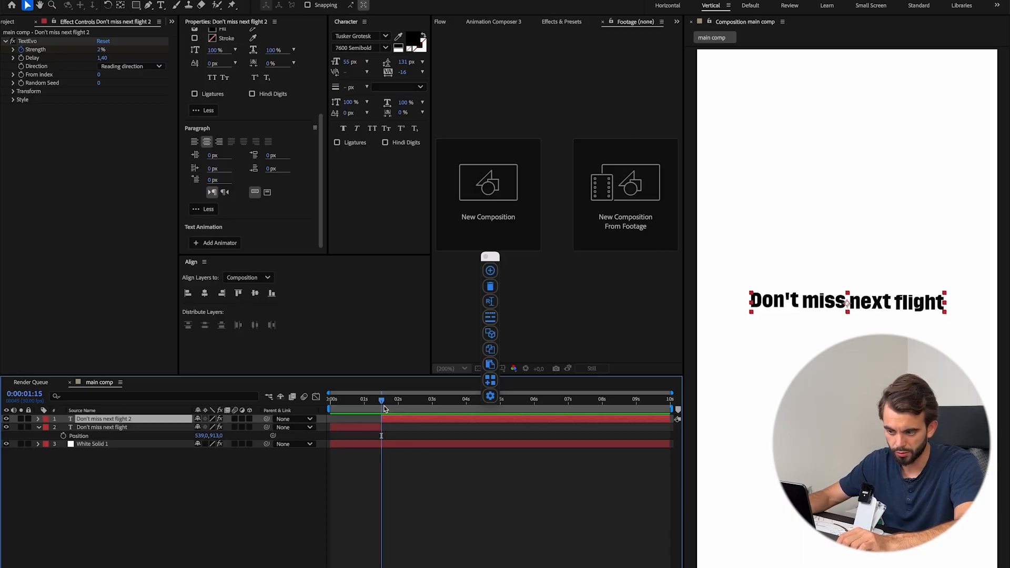
Duplicate the split-off text layer and remove the TextEvo effect from both copies.
key(ctrl+d)
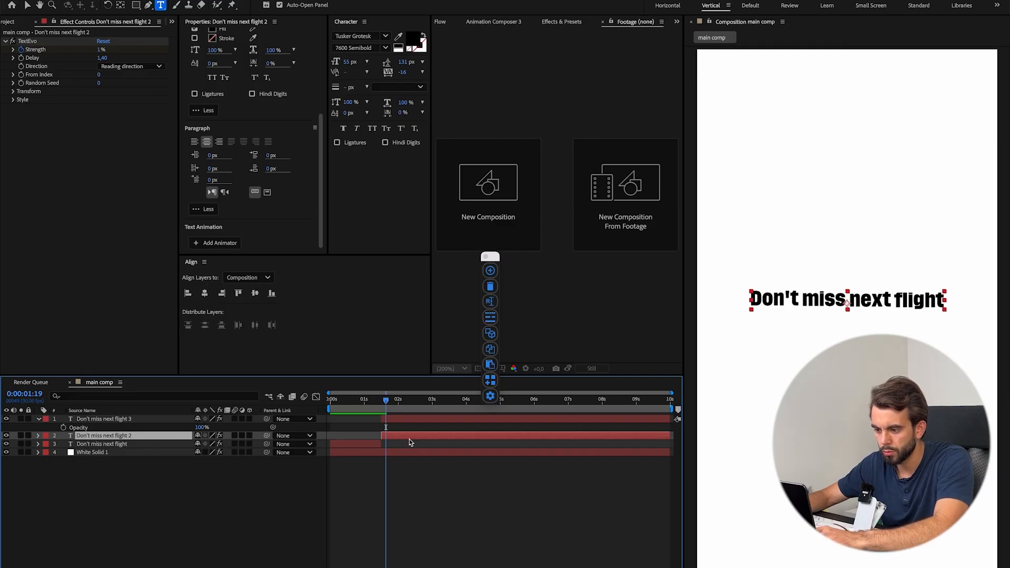
click(493, 290)
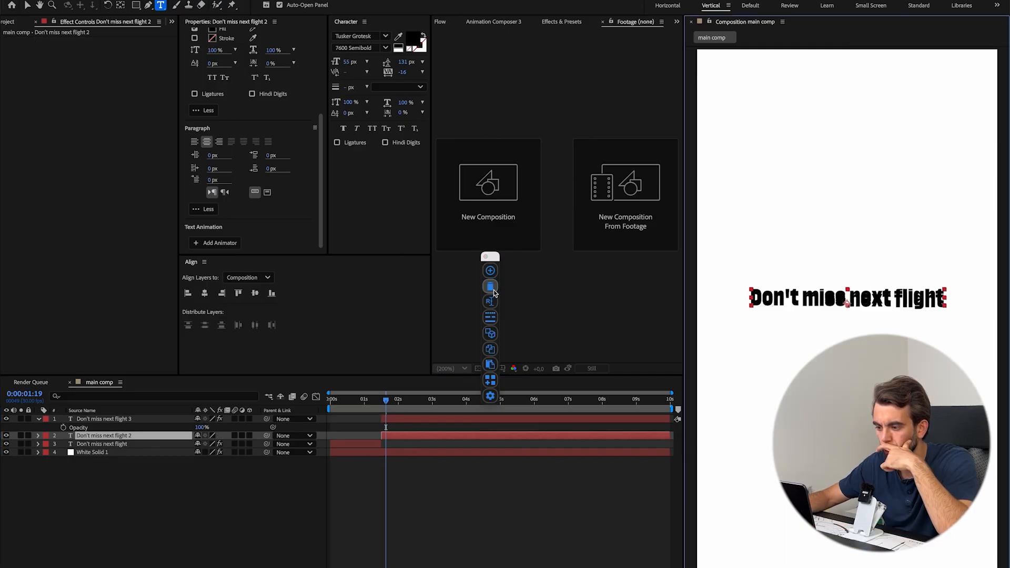
click(419, 419)
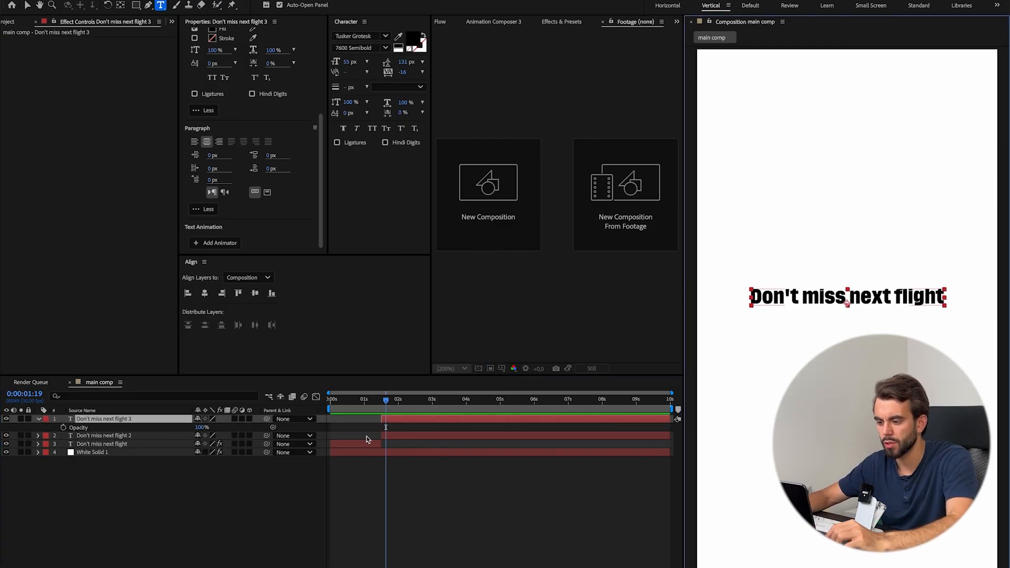
key(t)
Shorten the topmost text copy to "Don't" and set its Position to 278, 913 to align with the original word.
drag(802, 297, 955, 293)
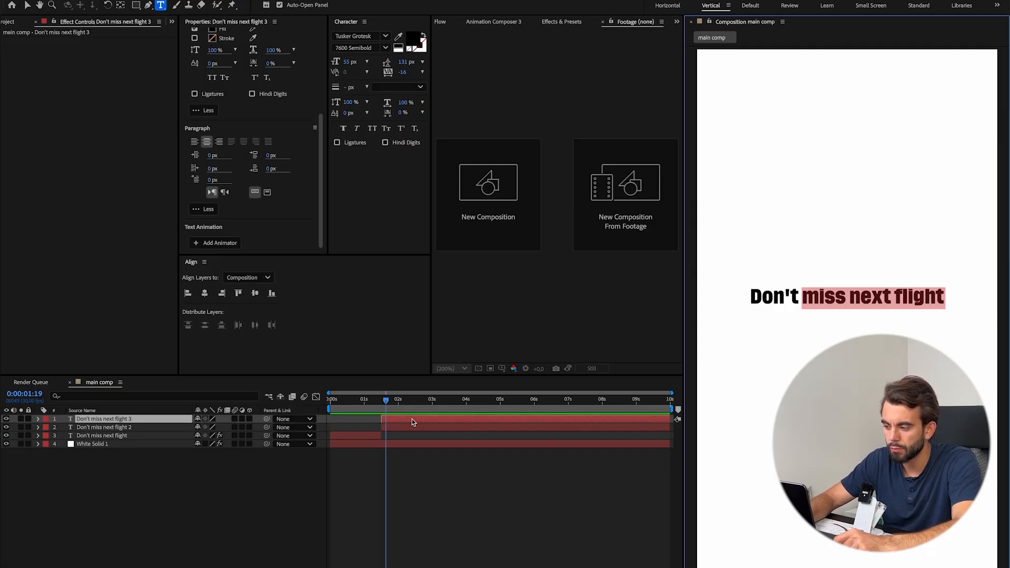
key(BackSpace)
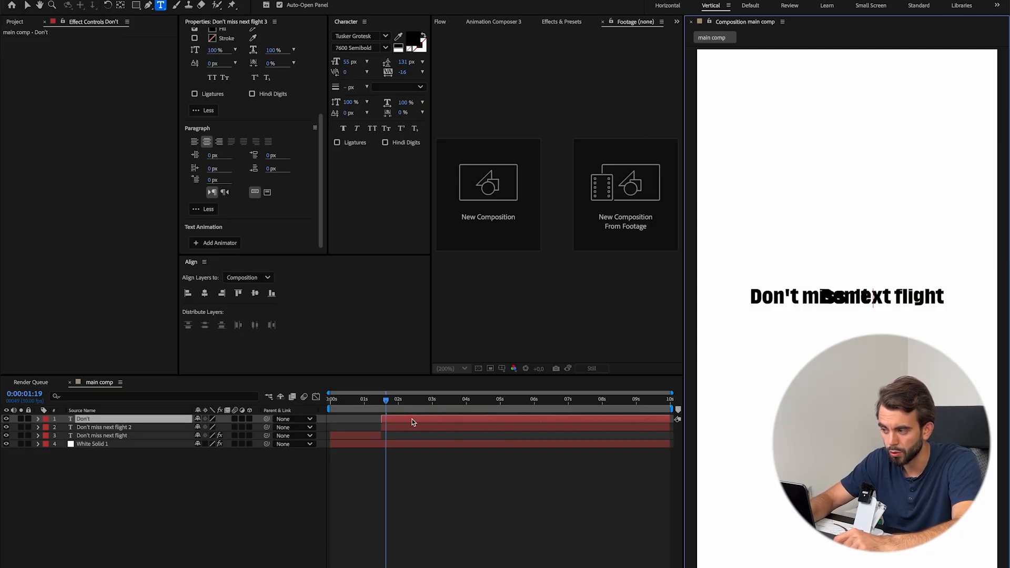
click(419, 420)
key(p)
drag(77, 428, 64, 428)
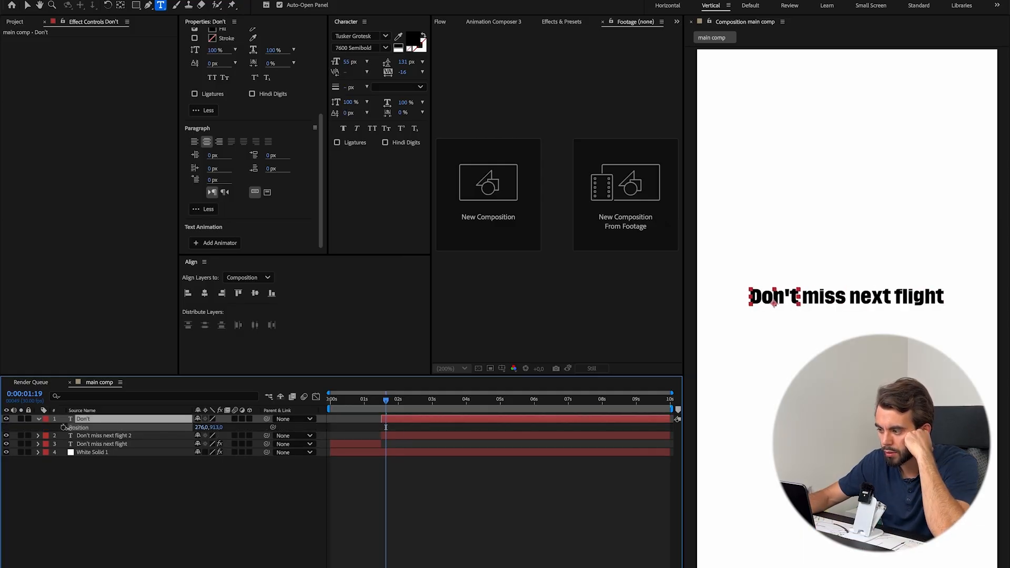
Duplicate the split full-text layer, shorten the copy to "miss", and set its Position to 456, 913 over the original word.
click(406, 436)
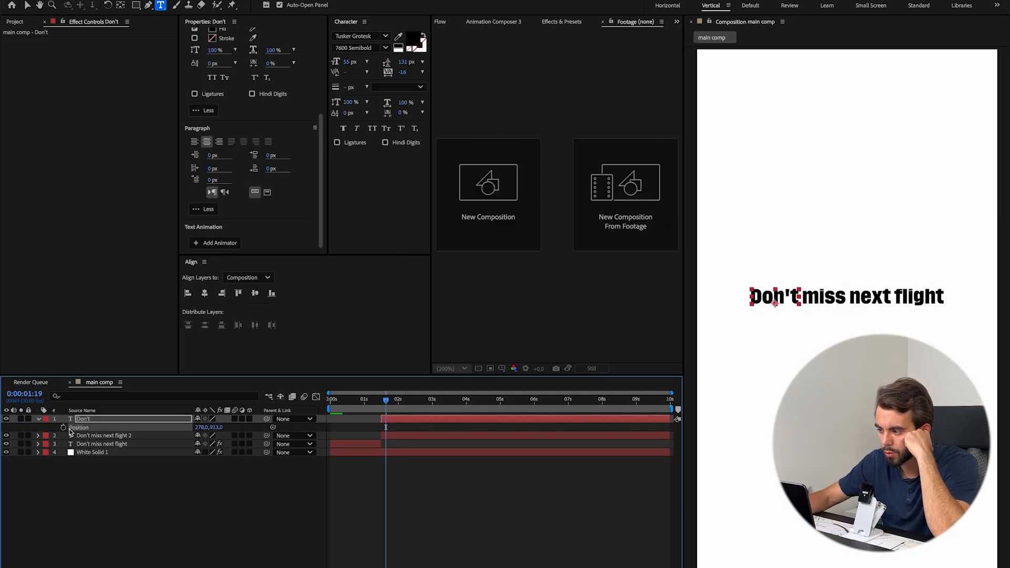
key(ctrl+d)
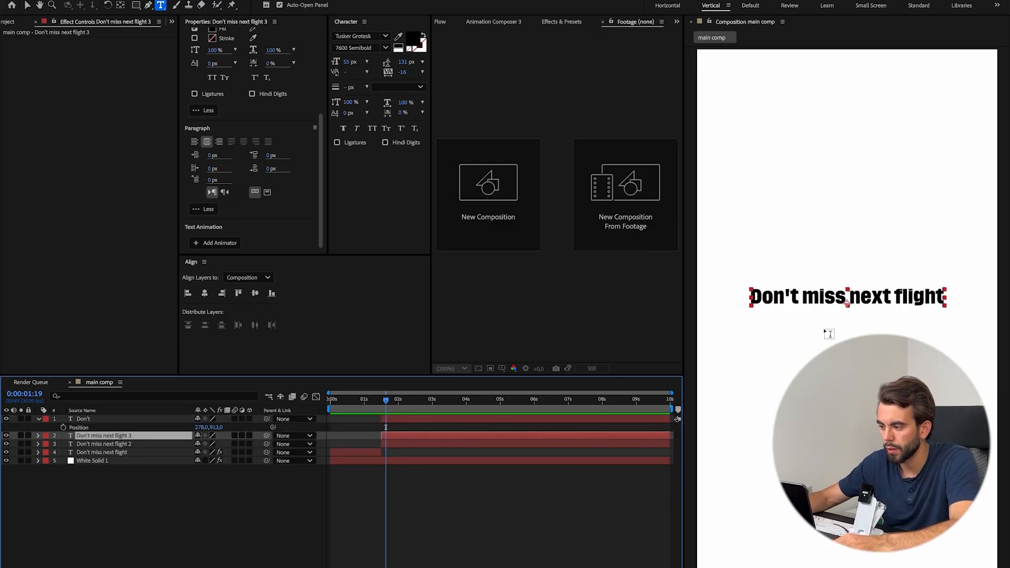
drag(804, 300, 736, 300)
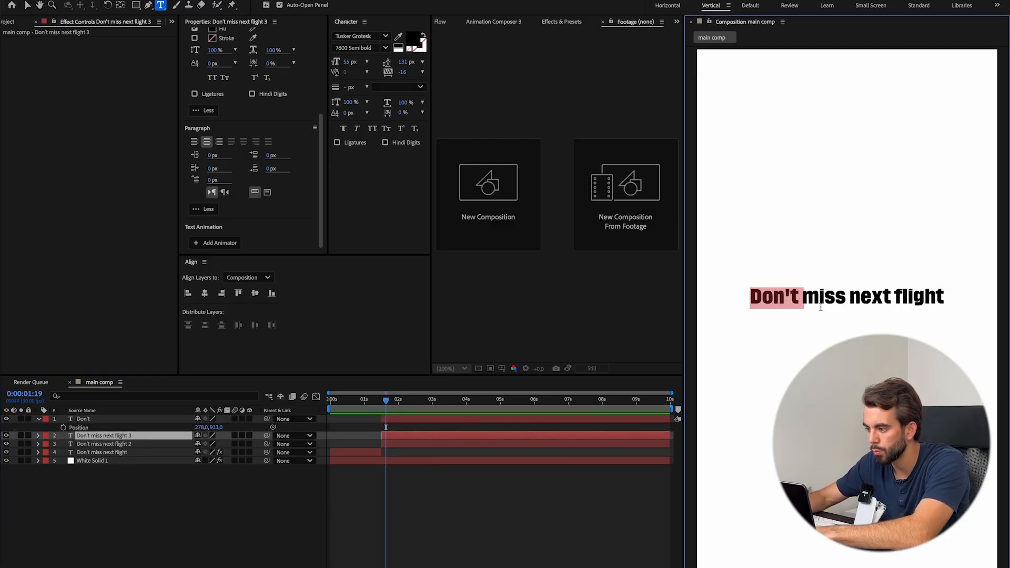
key(BackSpace)
drag(861, 300, 998, 304)
key(BackSpace)
key(BackSpace)
key(BackSpace)
key(BackSpace)
key(BackSpace)
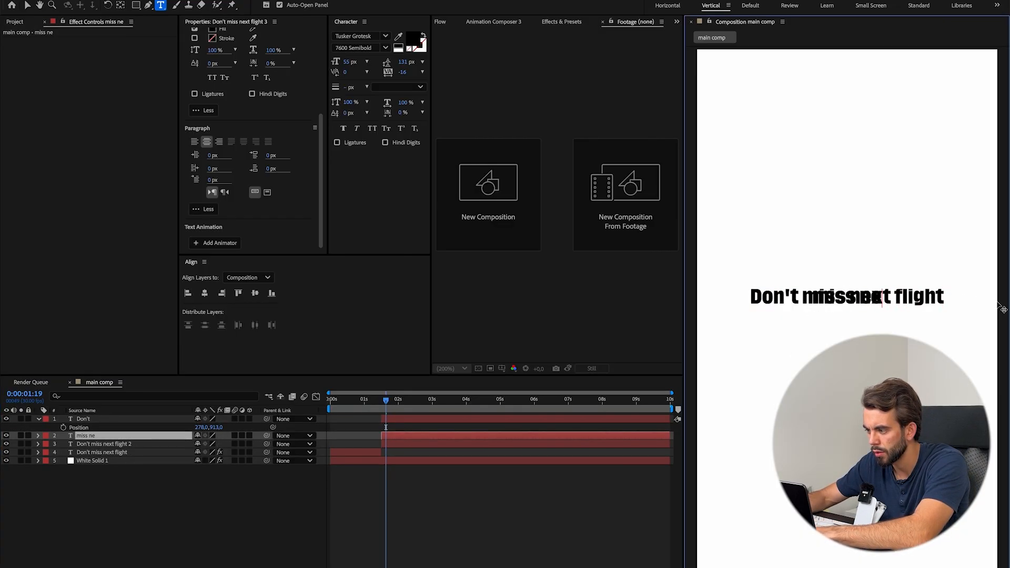
click(428, 437)
key(p)
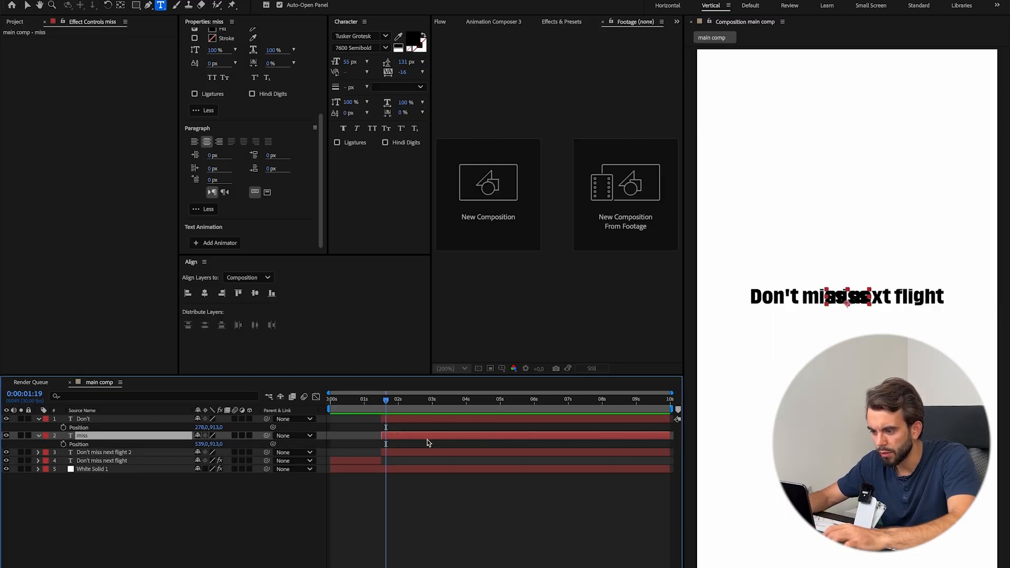
drag(169, 446, 161, 449)
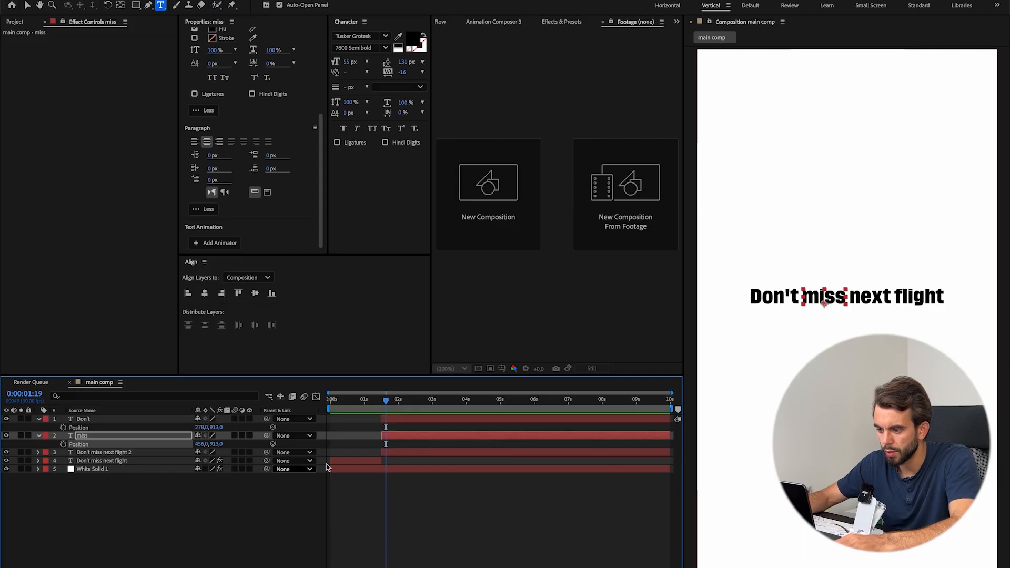
Replace the leftover full-text copy with separate layers "next" at Position 622, 913 and "flight" at 798, 913, and save the project.
click(420, 453)
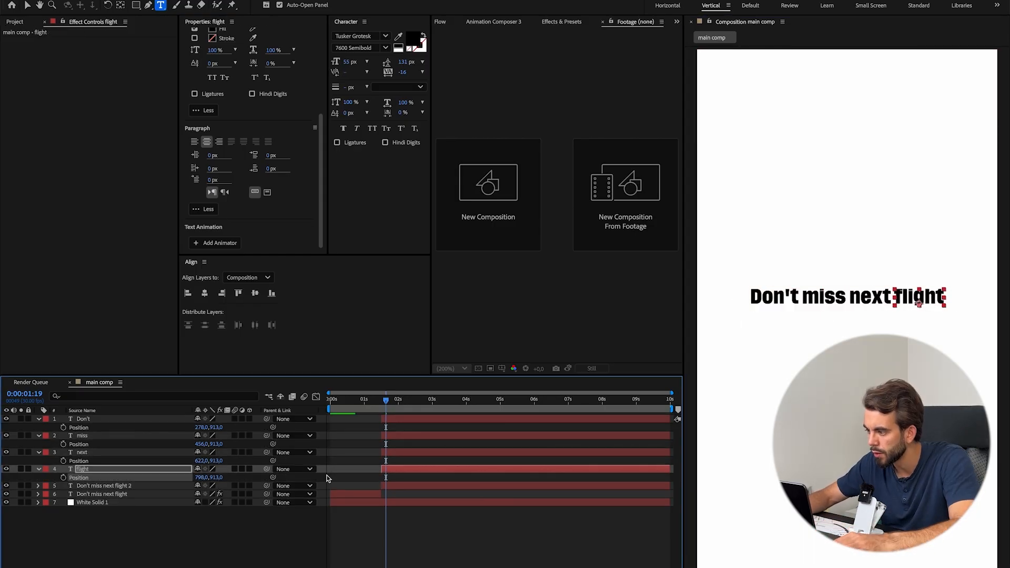
click(155, 486)
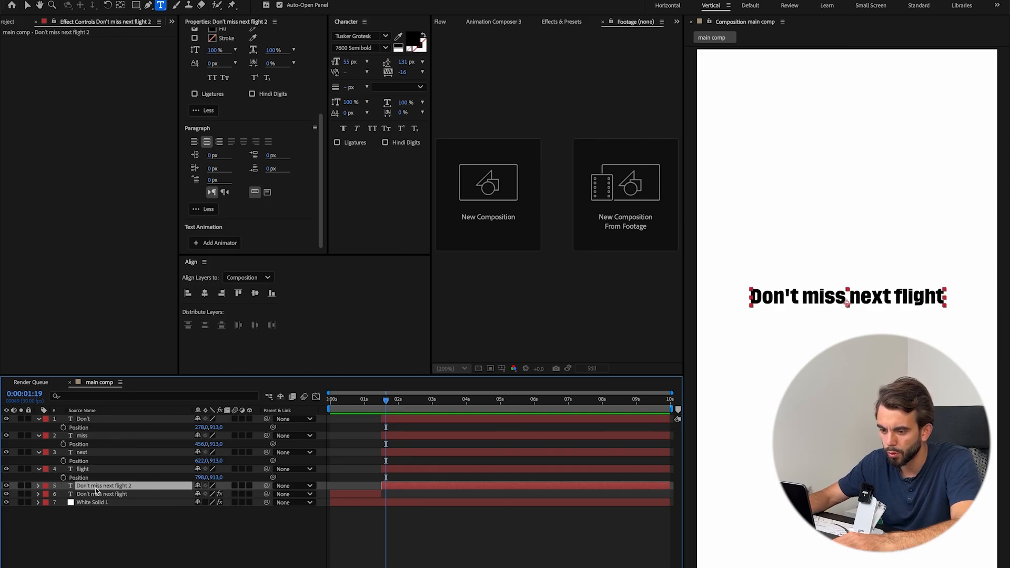
key(Delete)
key(super+s)
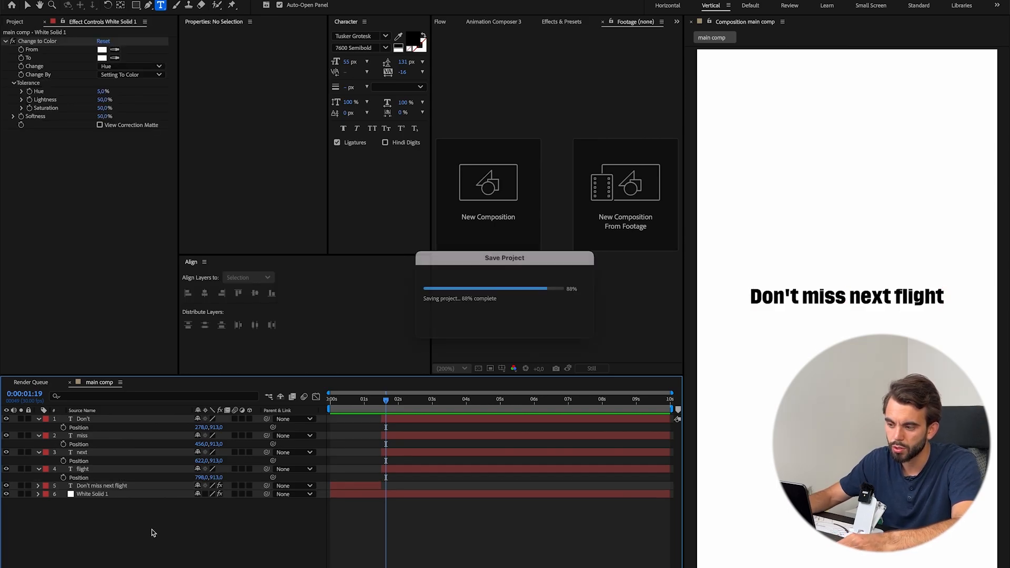
Check the reference video's word spread, add Position keyframes to the four word layers at 0:00:01:15, and place the playhead at 0:00:02:20.
click(94, 419)
shift+click(94, 469)
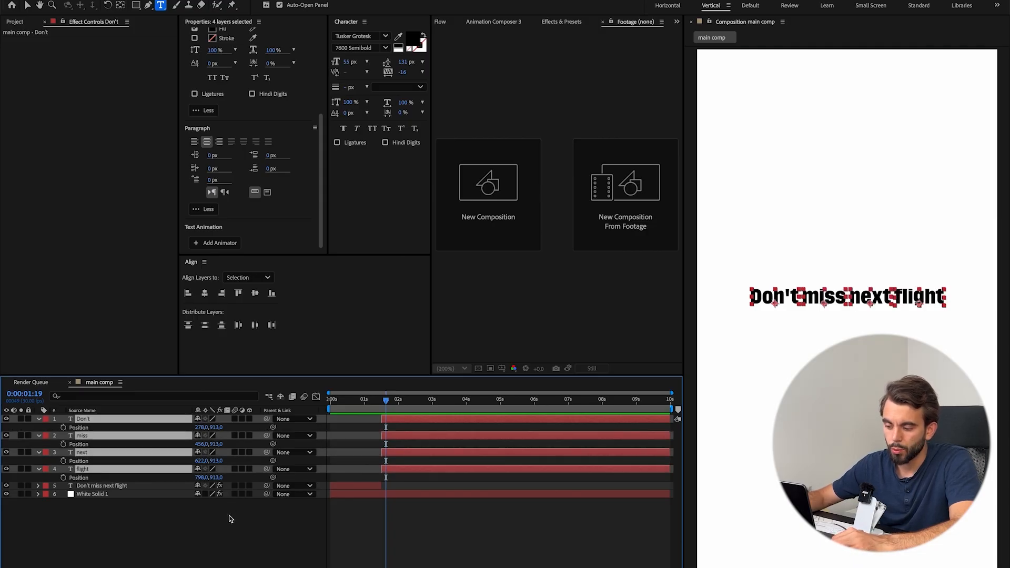
click(573, 565)
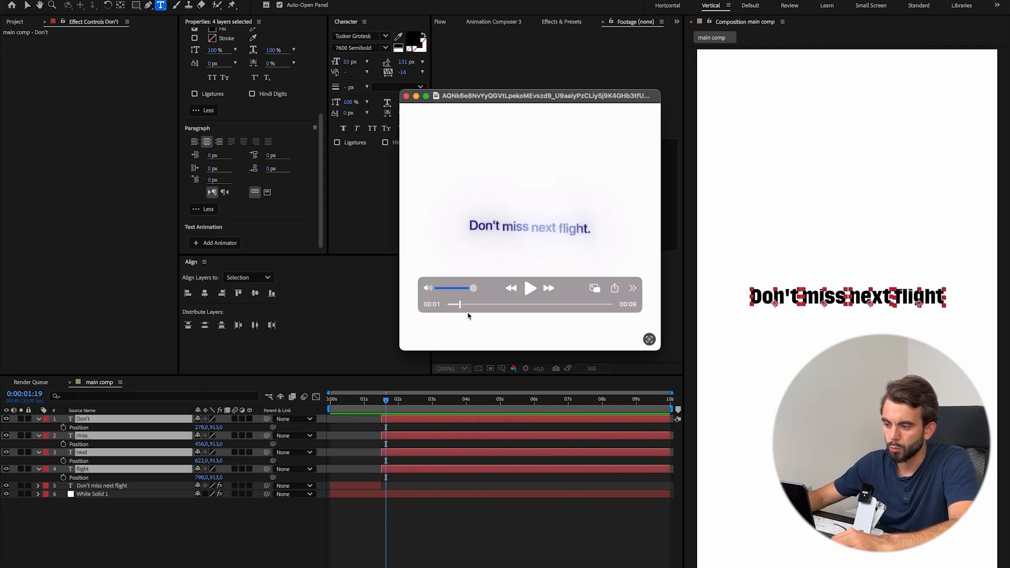
drag(462, 307, 481, 323)
click(401, 533)
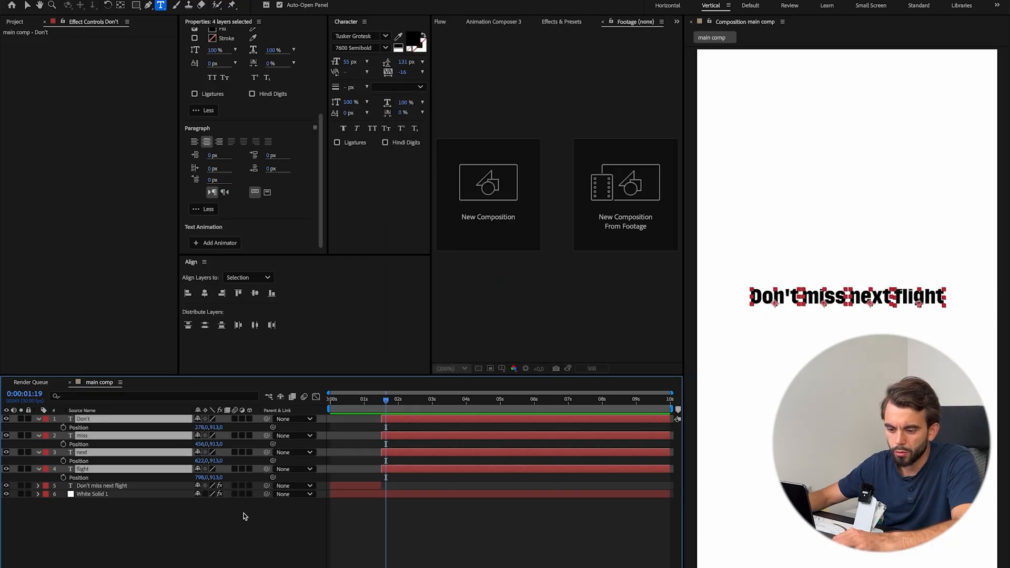
click(63, 477)
drag(386, 478, 382, 478)
drag(415, 401, 421, 403)
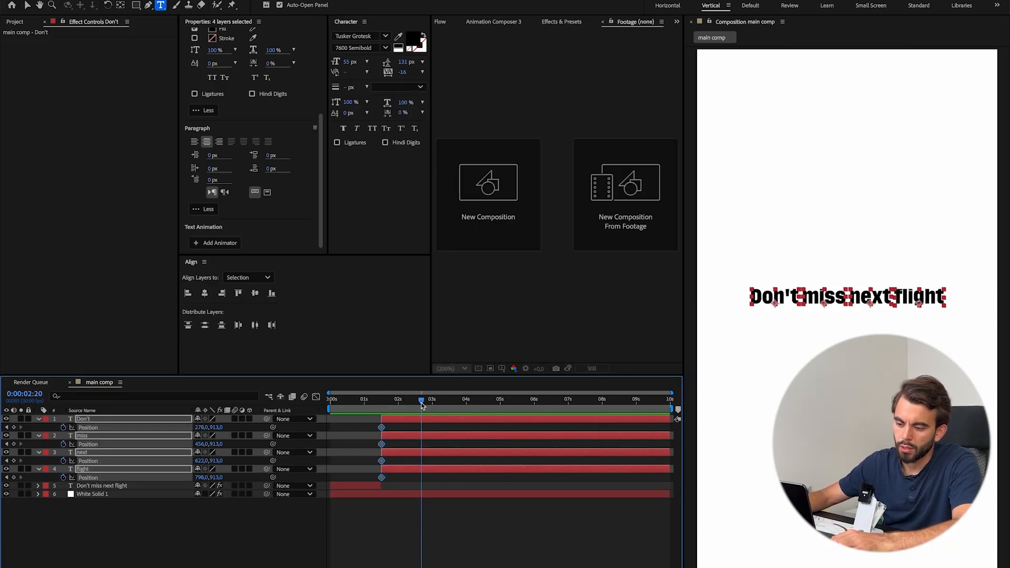
key(v)
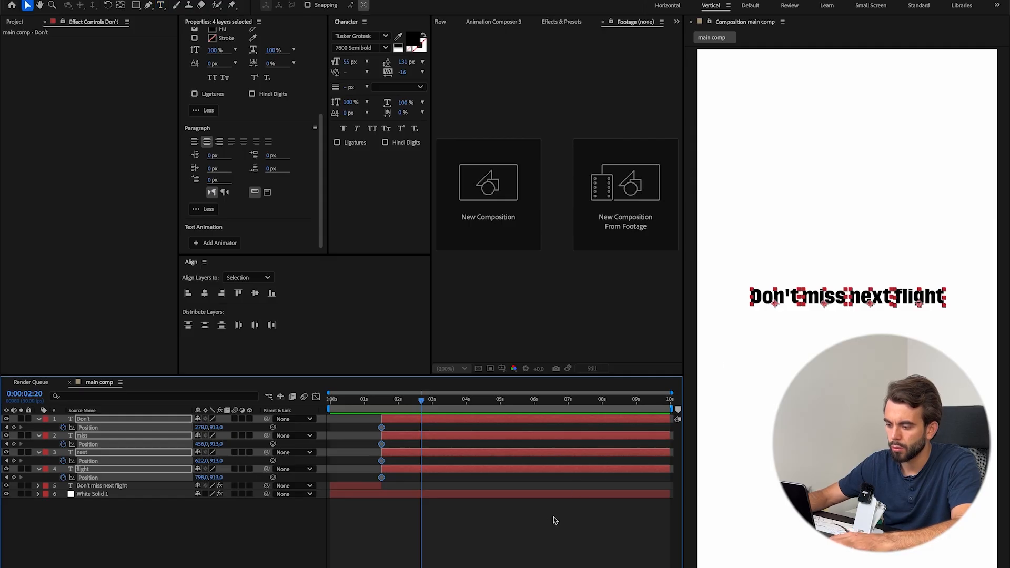
click(627, 478)
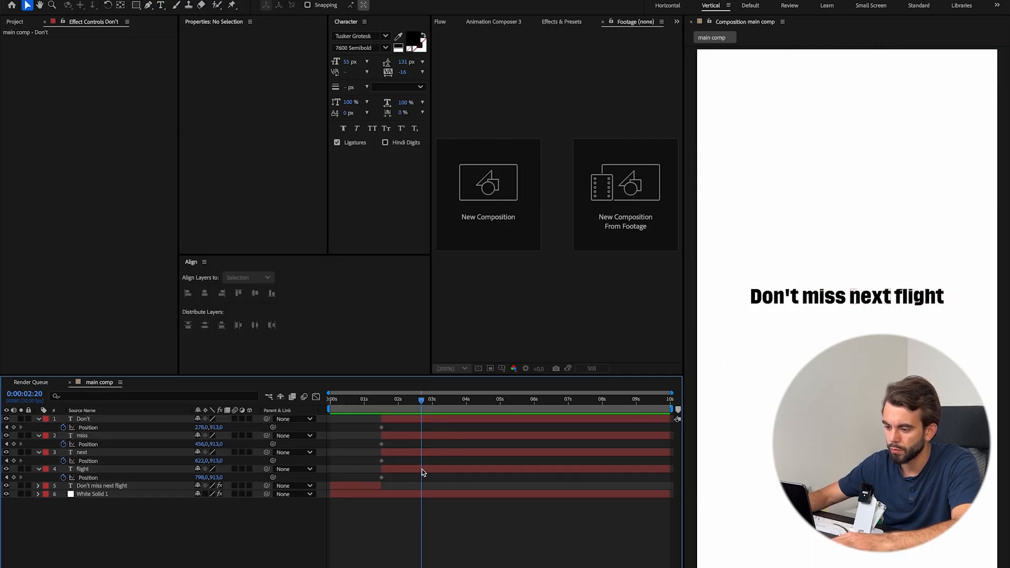
click(456, 469)
click(775, 305)
drag(783, 303, 770, 250)
key(ctrl+z)
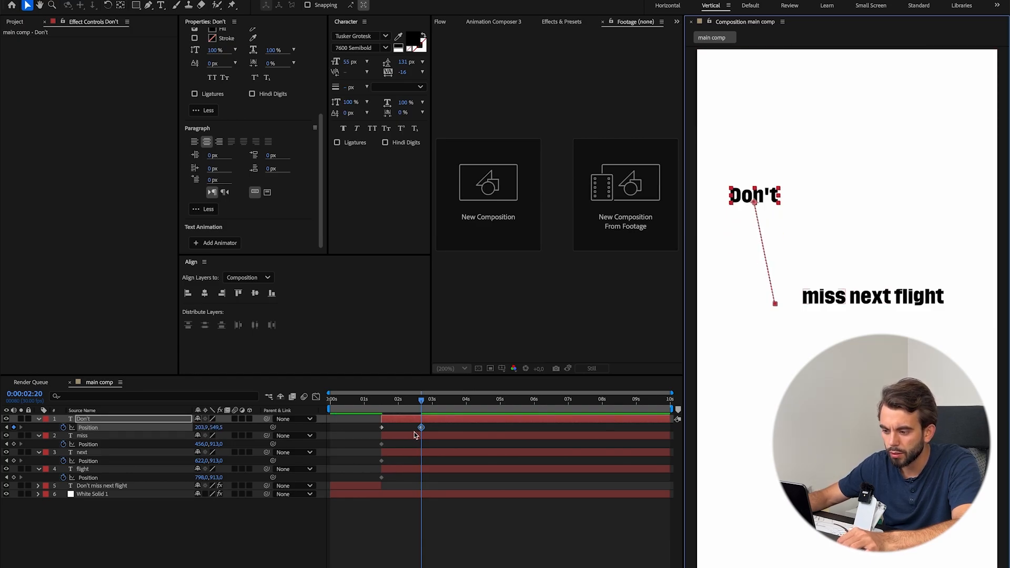
key(ctrl+z)
Add Rotation keyframes to the four word layers and align them with the Position keyframes at 0:00:01:15.
shift+click(421, 470)
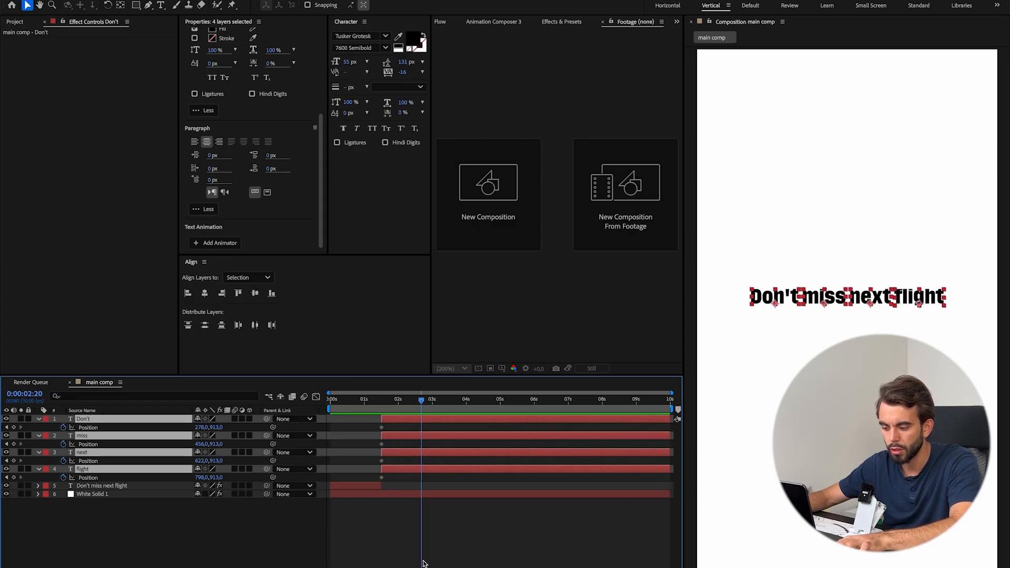
key(shift+r)
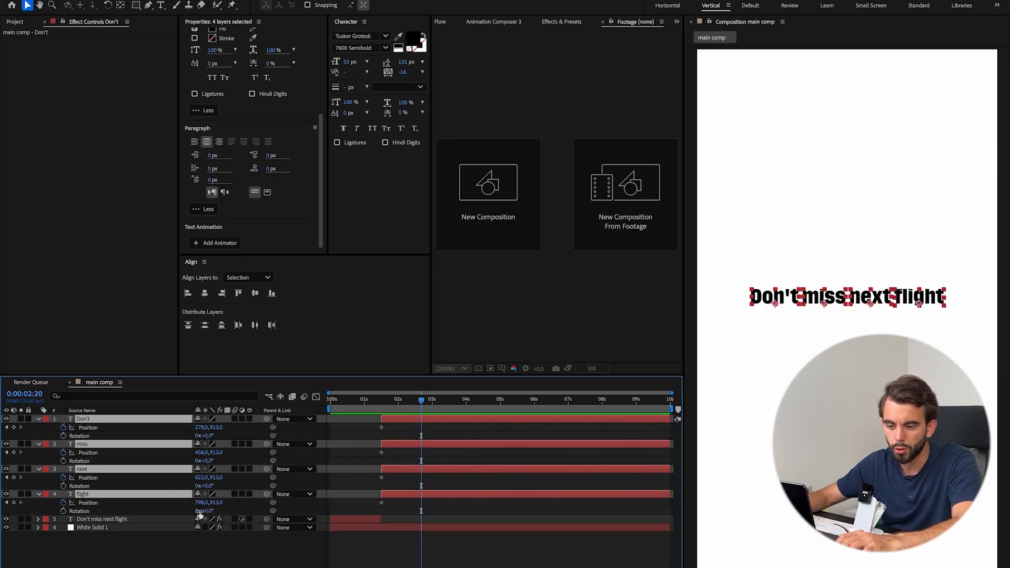
click(63, 436)
drag(422, 435, 378, 487)
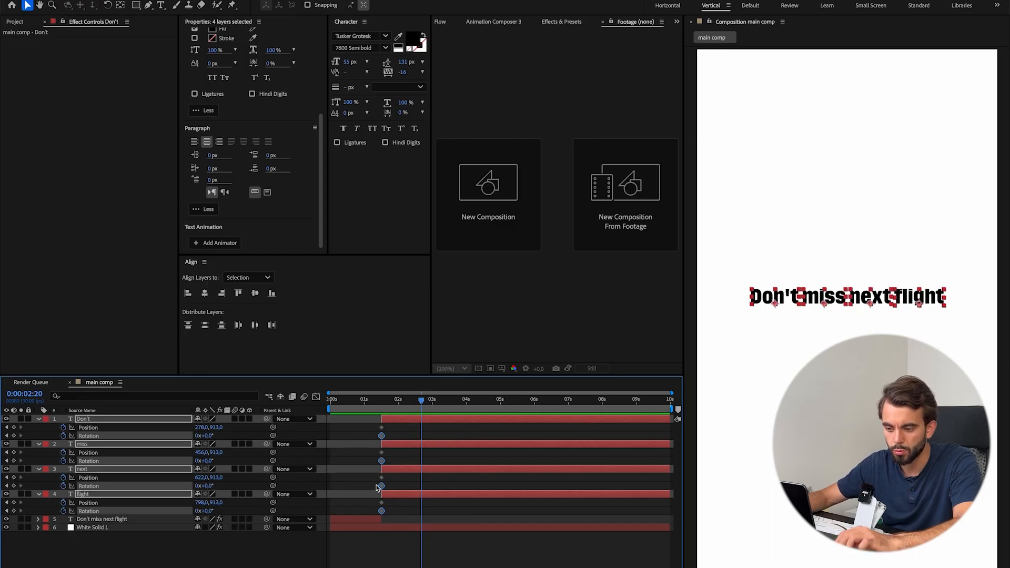
click(419, 521)
At 0:00:02:20, spread the words into an arc: "Don't" about (193, 756), "miss" (414, 698), "next" (661, 677), "flight" (863, 804).
click(436, 496)
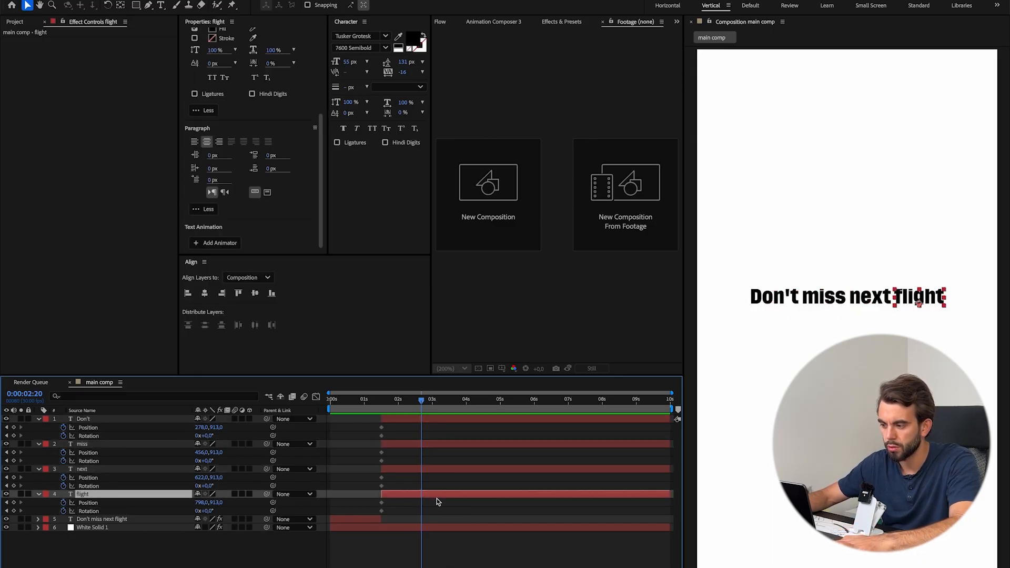
click(784, 298)
drag(784, 297, 763, 236)
drag(825, 301, 818, 264)
drag(872, 299, 881, 233)
drag(753, 234, 750, 254)
drag(817, 265, 811, 243)
drag(919, 298, 936, 267)
drag(881, 238, 881, 241)
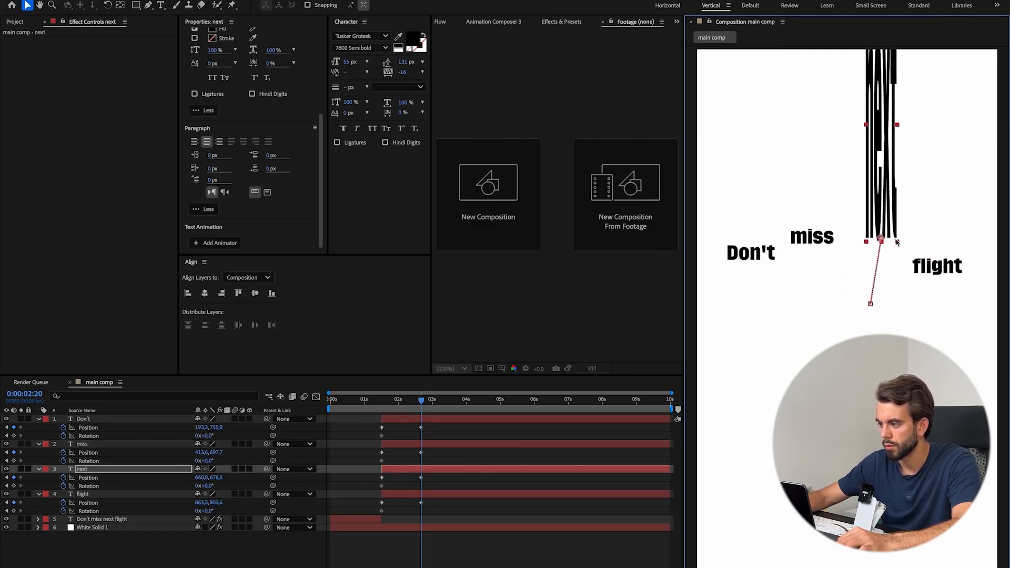
key(super+z)
Following the reference, set Rotation at 0:00:02:20 to -12° for "Don't", -7° for "miss" and +11° for "next", and preview the motion.
key(super+Tab)
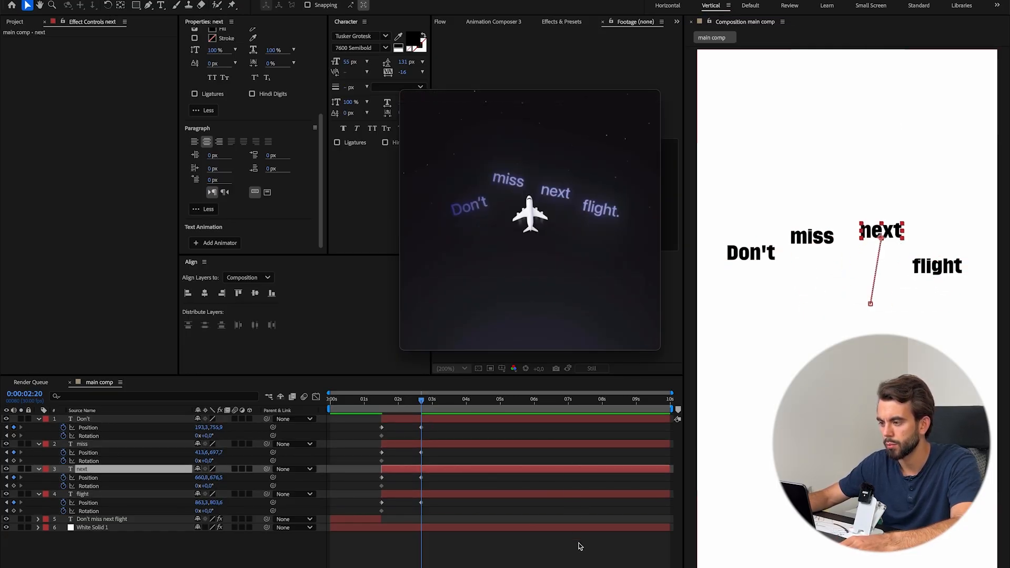
key(super+Tab)
drag(208, 437, 212, 486)
drag(208, 512, 214, 511)
drag(421, 402, 379, 412)
key(space)
Apply Easy Ease to all Position and Rotation keyframes of the four word layers.
click(433, 541)
drag(433, 541, 358, 419)
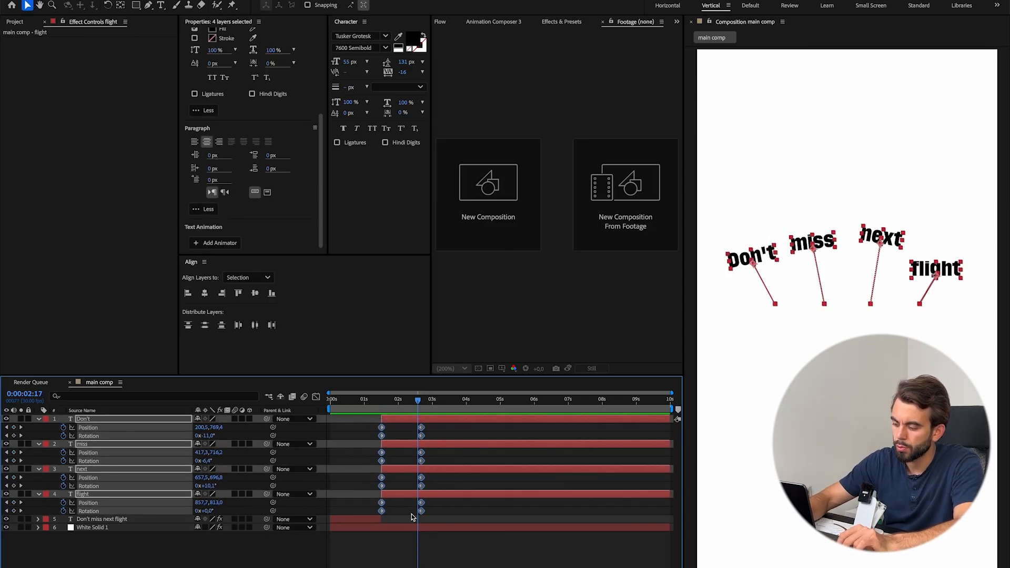
key(F9)
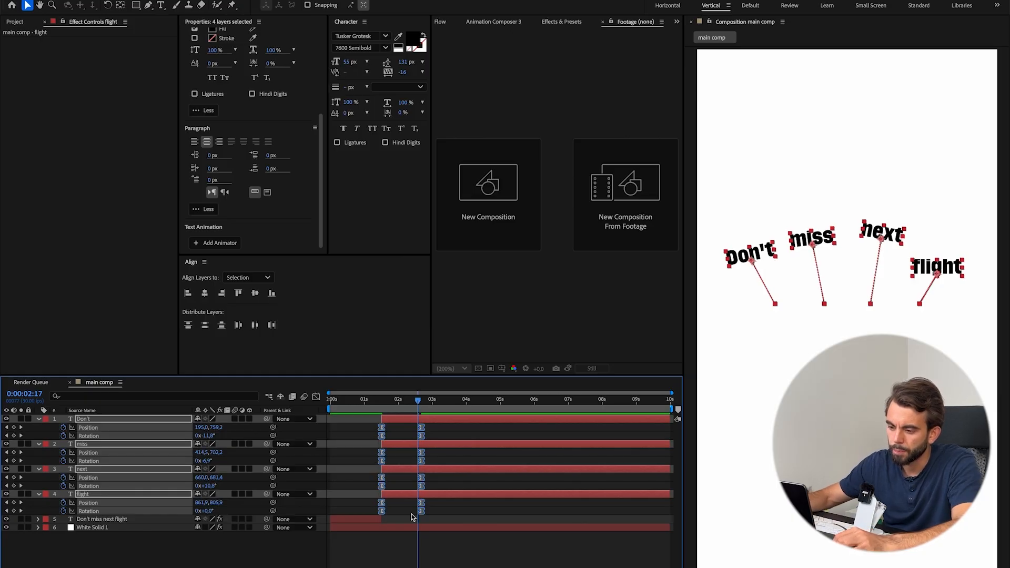
Steepen the middle of the words' speed curves by lengthening the handles at both ends in the Graph Editor, and preview.
key(shift+F3)
drag(452, 534, 345, 567)
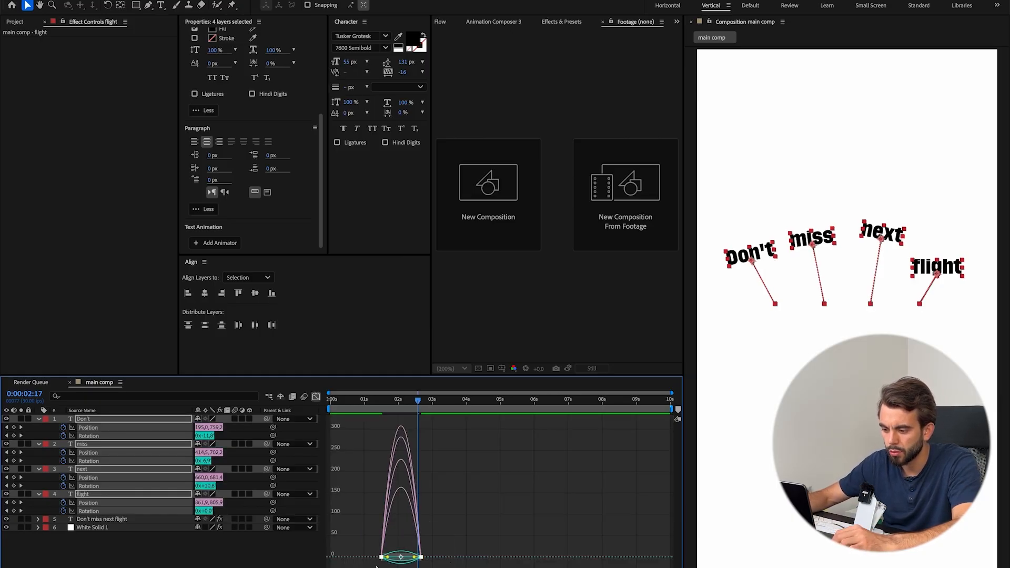
scroll(387, 564, up, 8)
scroll(387, 566, down, 4)
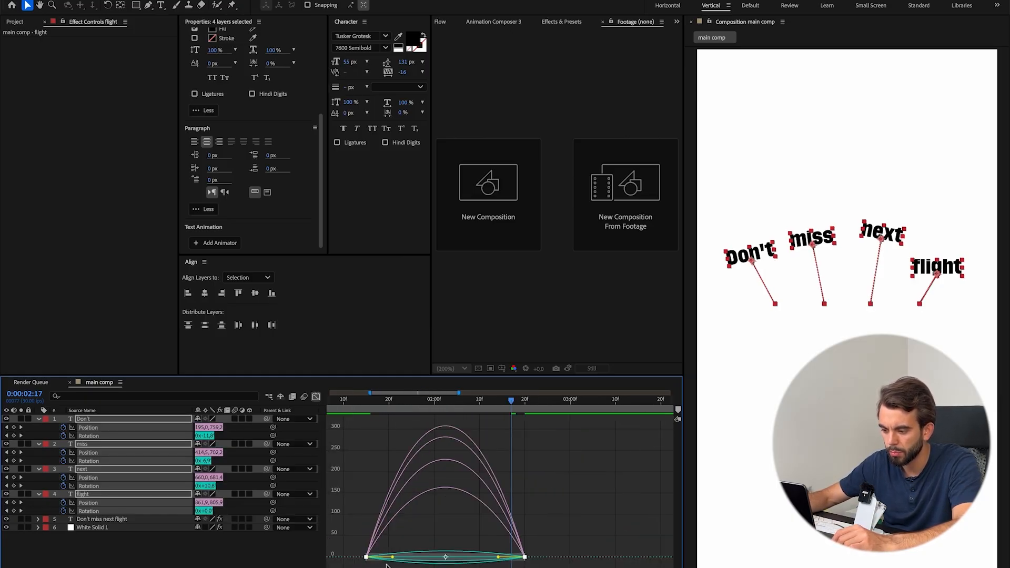
drag(392, 558, 415, 558)
drag(496, 561, 469, 557)
click(399, 405)
key(space)
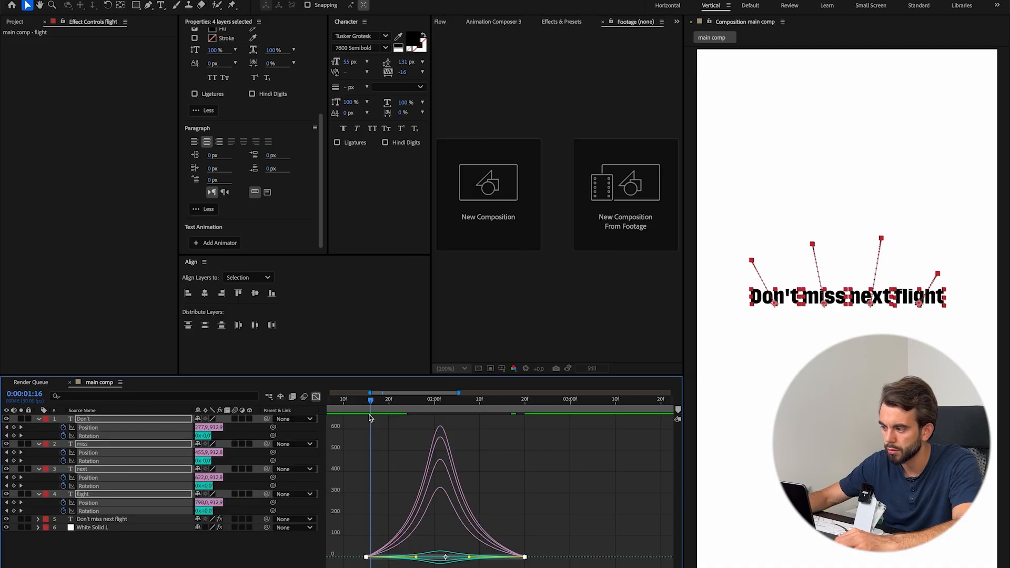
Play the reference's word lift, reshape the words' speed curves into a fast start with a long ease-out, and preview the result.
key(super+Tab)
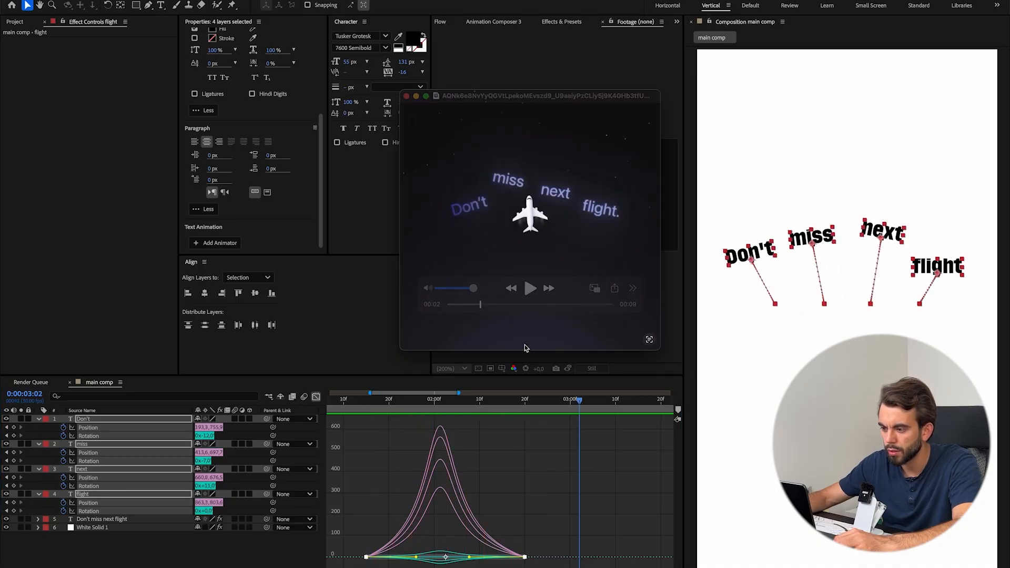
drag(482, 305, 466, 308)
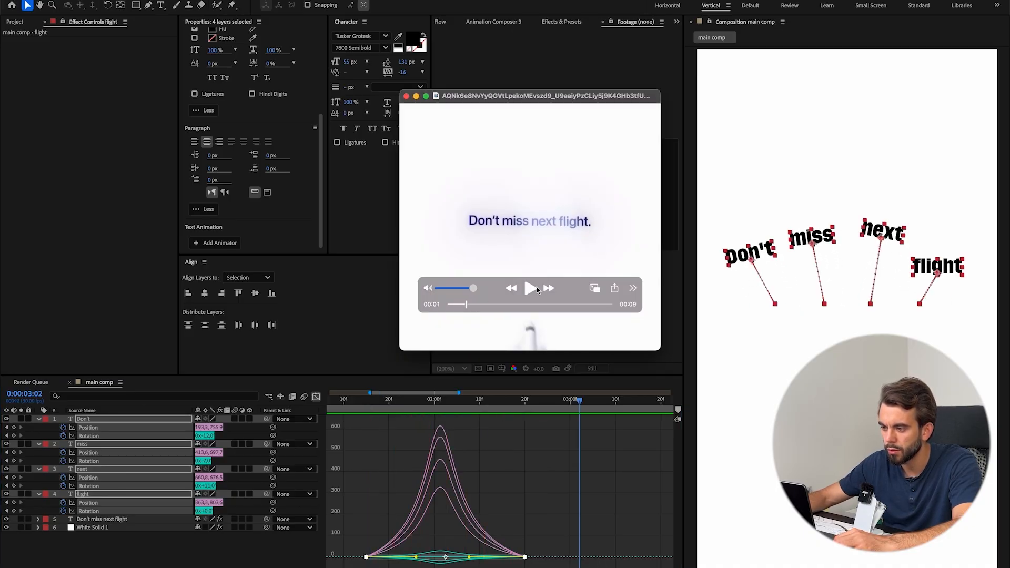
click(530, 293)
click(540, 487)
drag(416, 560, 359, 562)
drag(368, 404, 345, 413)
key(space)
key(space)
key(space)
key(space)
drag(452, 557, 439, 556)
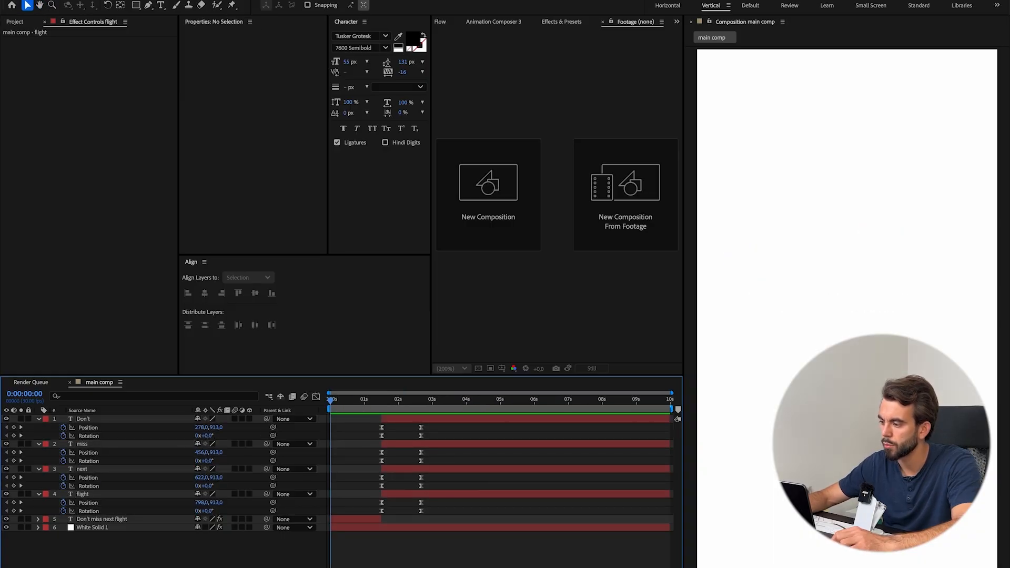
key(space)
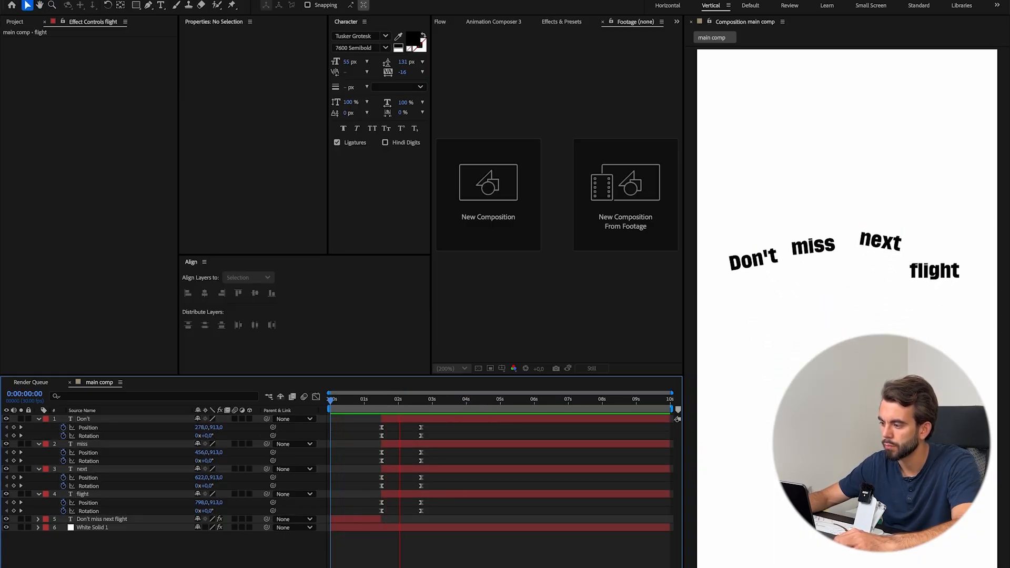
key(space)
Examine frame by frame the handover from the entrance text to the separate word layers around 0:00:01:15.
click(381, 407)
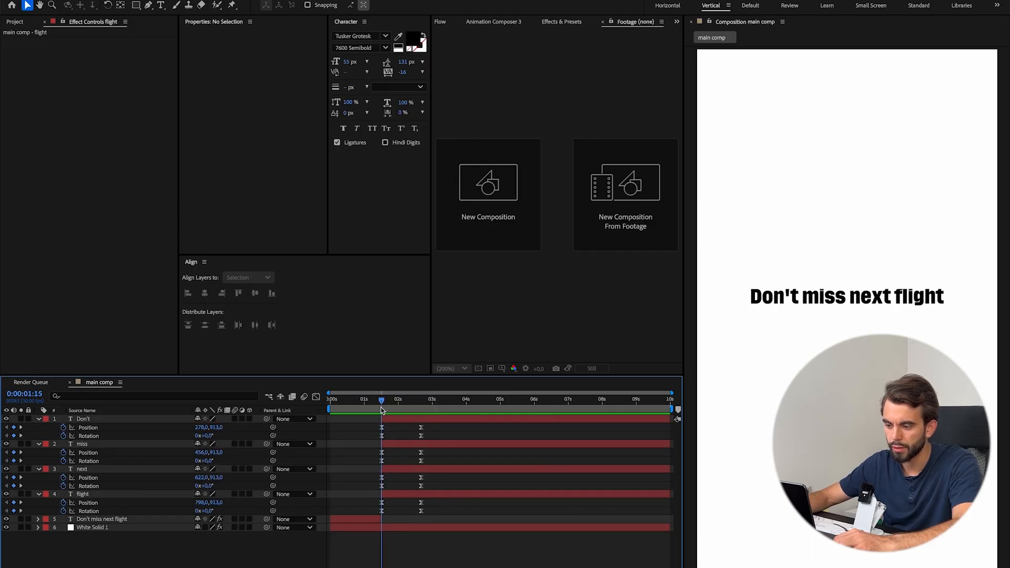
drag(381, 408, 379, 408)
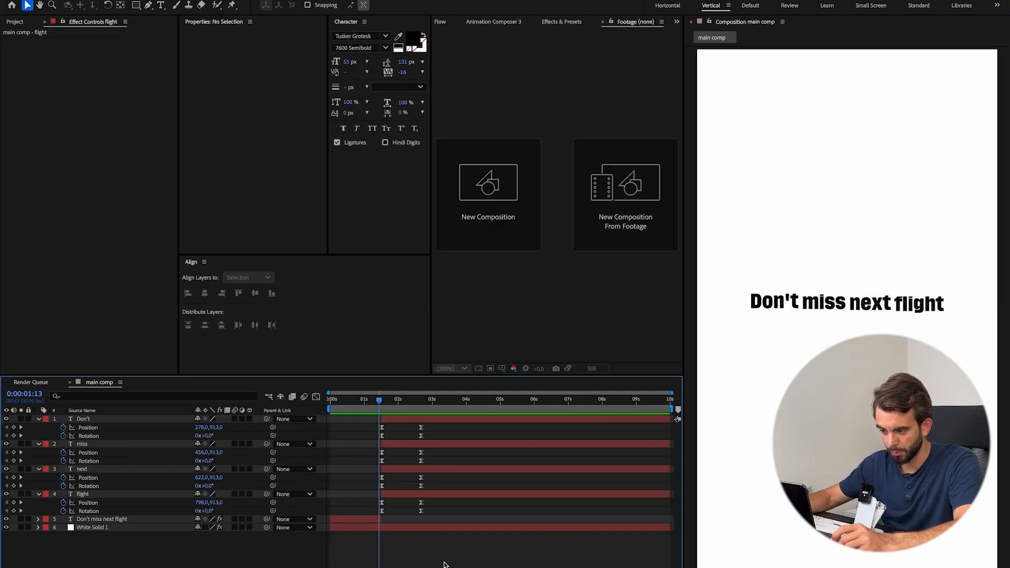
key(k)
key(Page_Down)
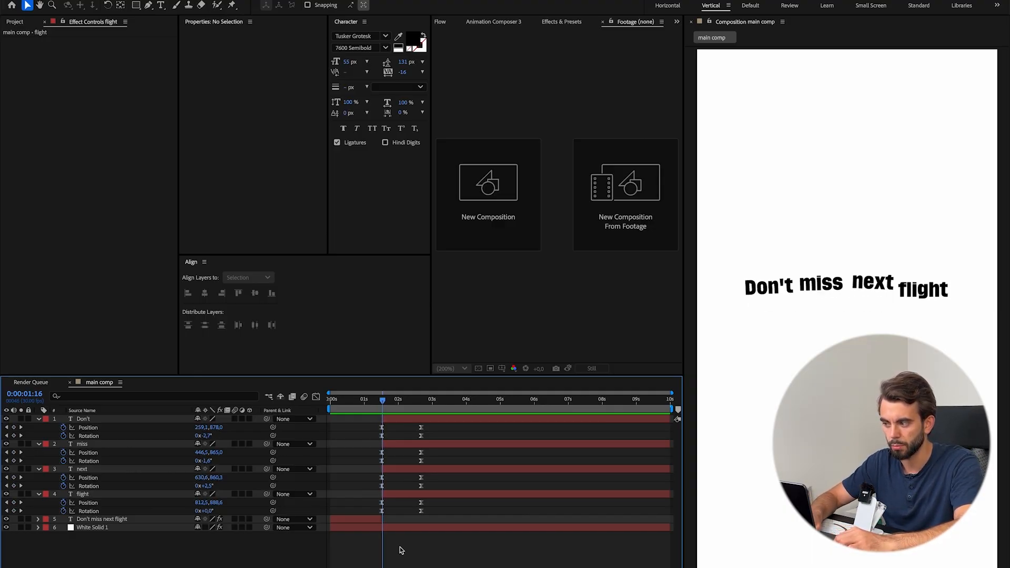
key(Page_Up)
key(Page_Down)
key(Page_Up)
key(Page_Down)
key(Page_Up)
key(Page_Down)
key(Page_Up)
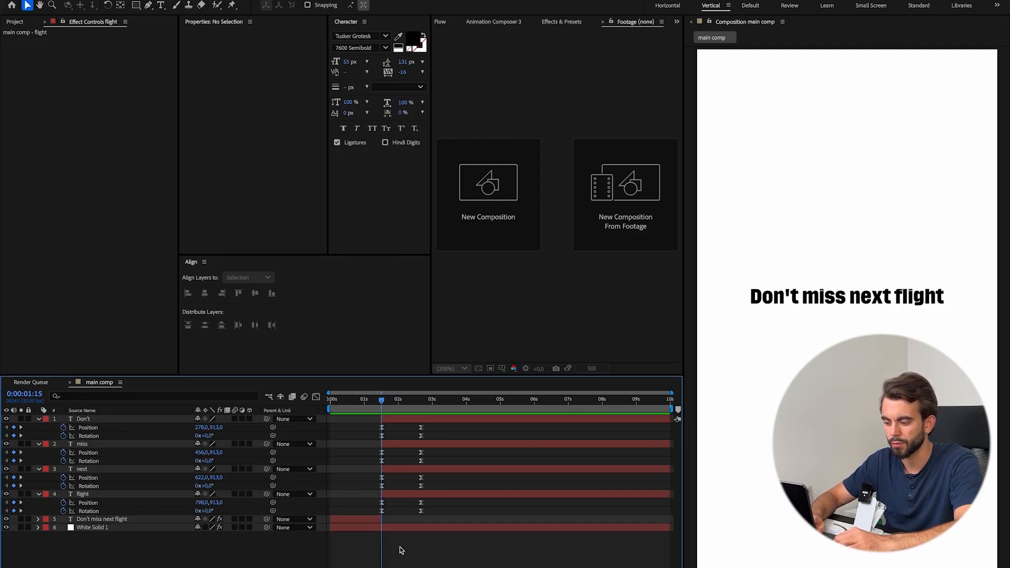
Step through the reference video frame by frame to examine how its words separate from the line.
key(Right)
key(Right)
key(Right)
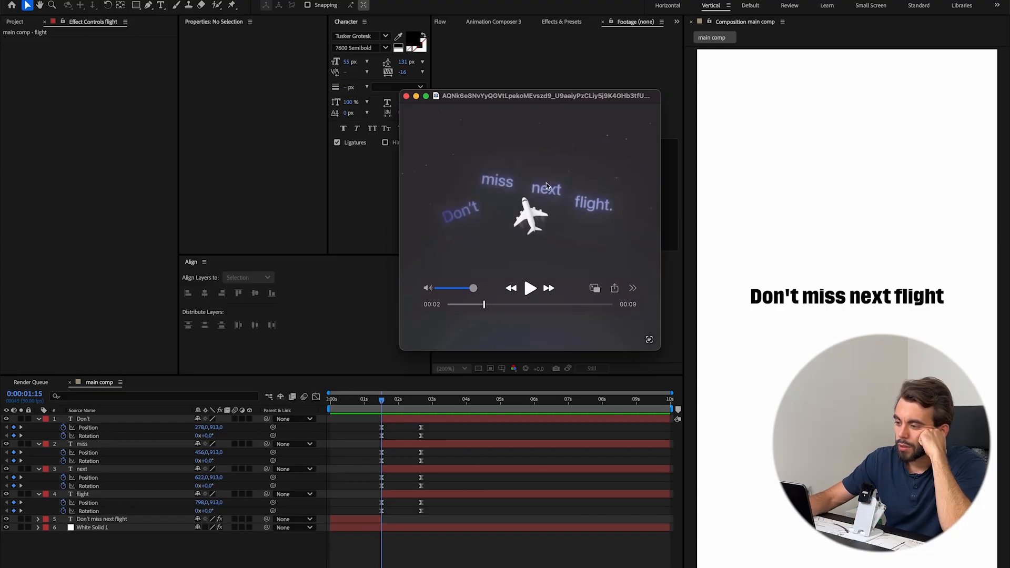
Play the reference video, and import the Video Assets folder from the downloaded AE Airplane Video folder into the project.
key(space)
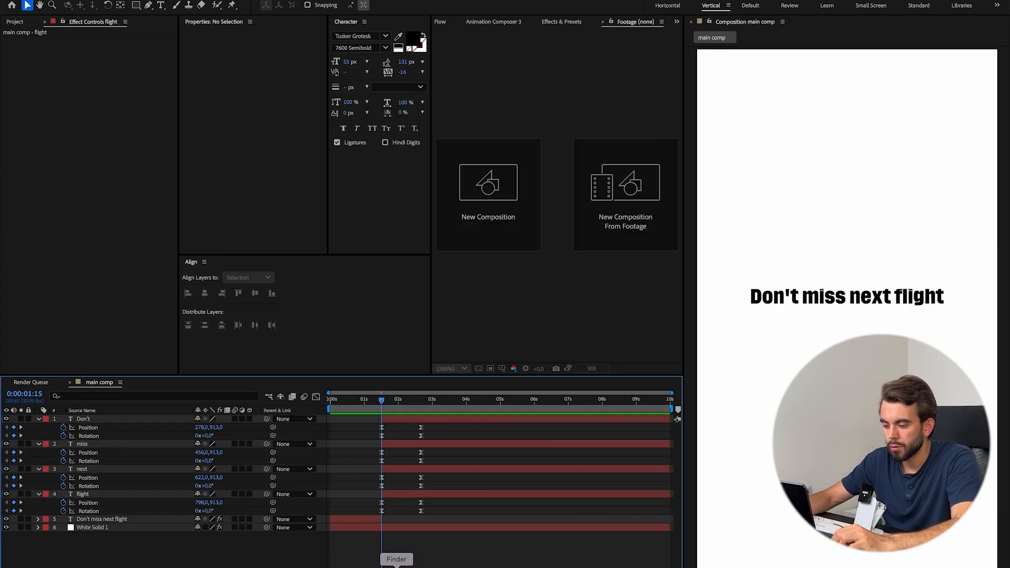
click(396, 567)
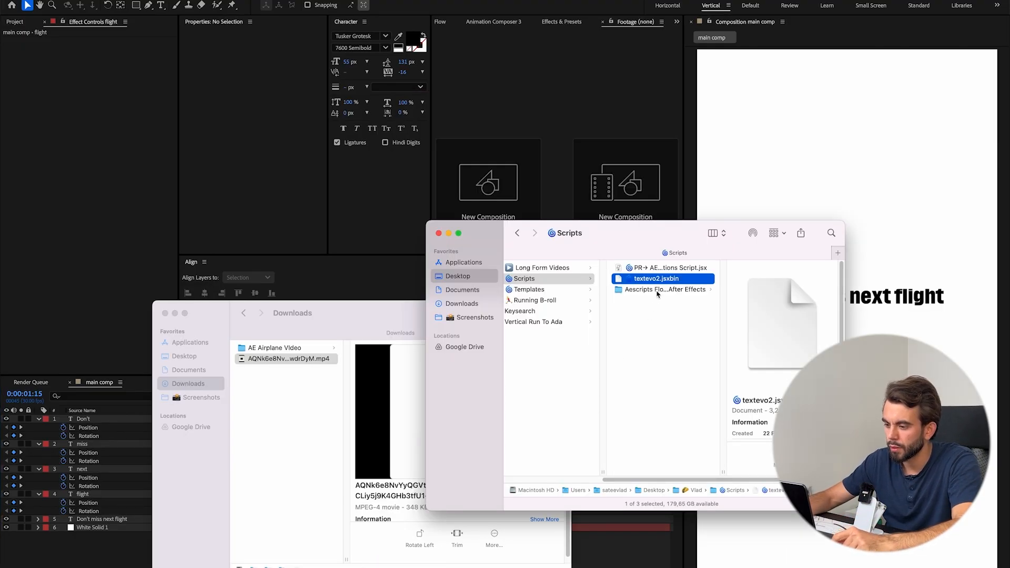
click(275, 348)
click(402, 360)
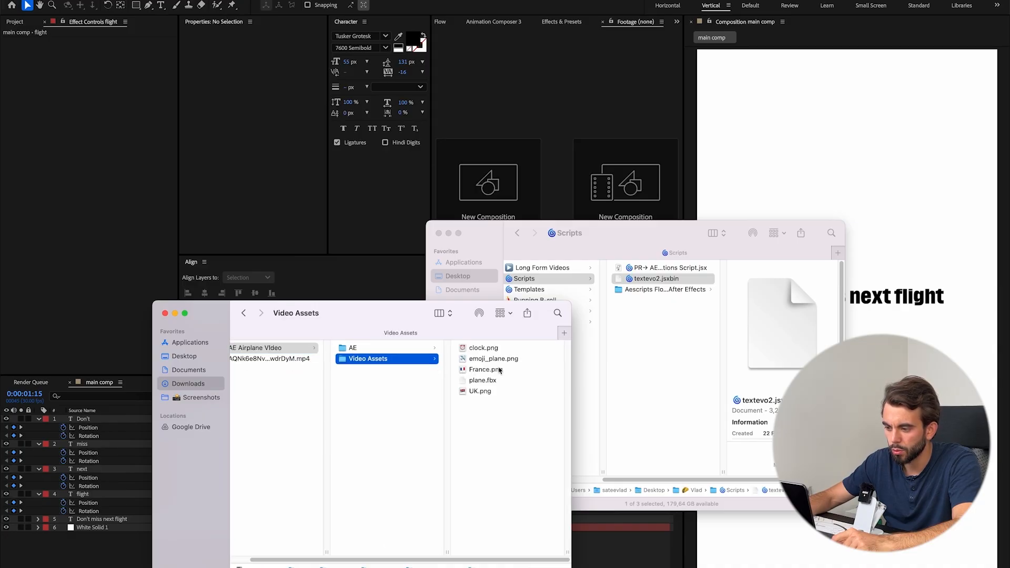
click(498, 380)
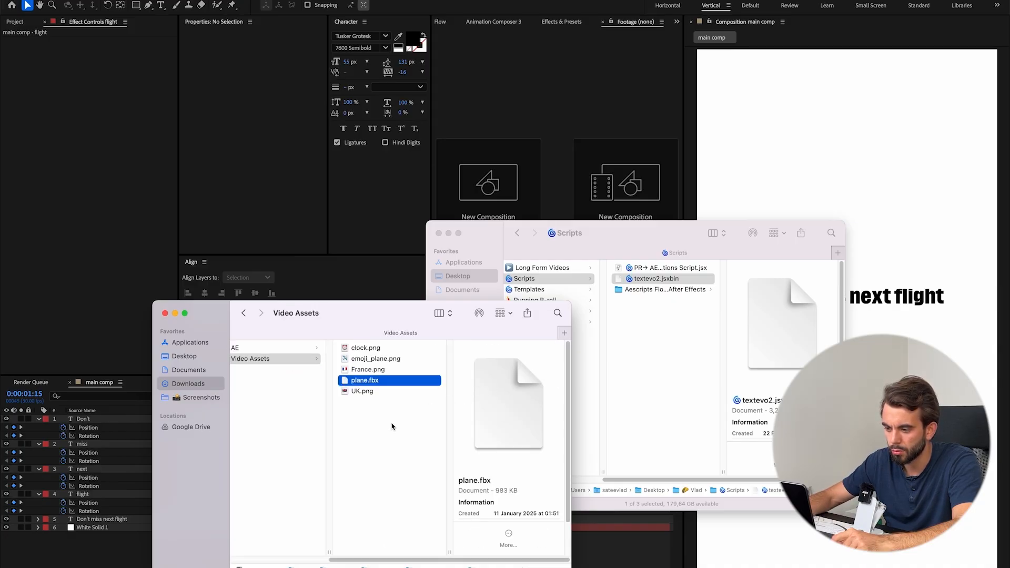
drag(359, 384, 107, 558)
drag(326, 415, 226, 553)
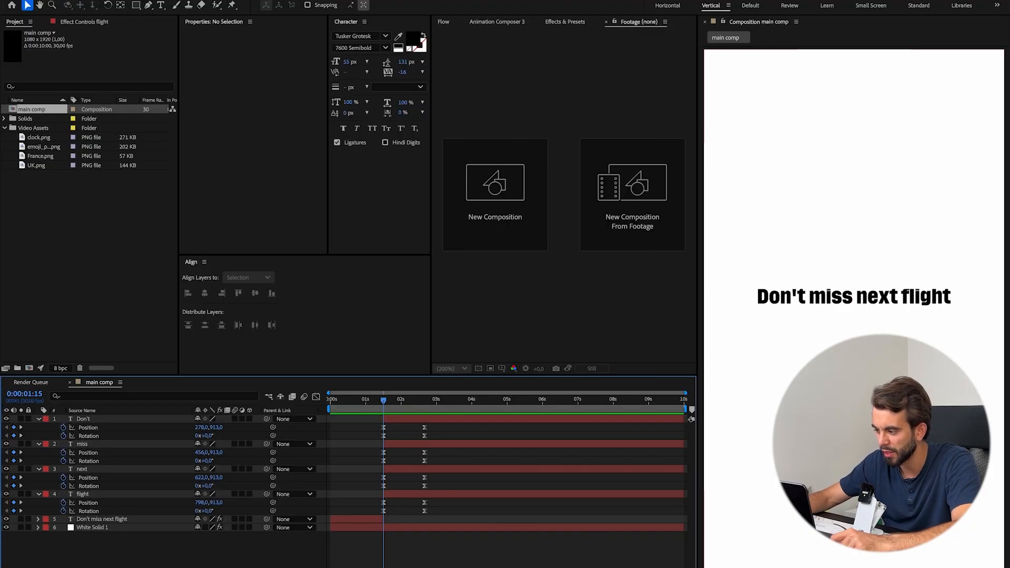
Make the Don't layer 3D and switch the composition's renderer to Advanced 3D.
drag(695, 543, 545, 544)
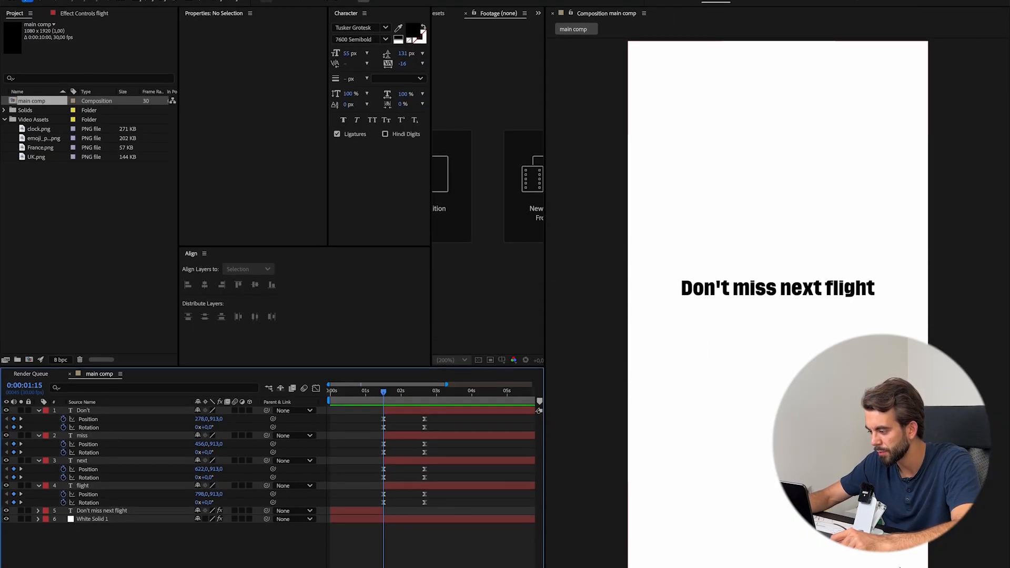
click(249, 389)
click(950, 564)
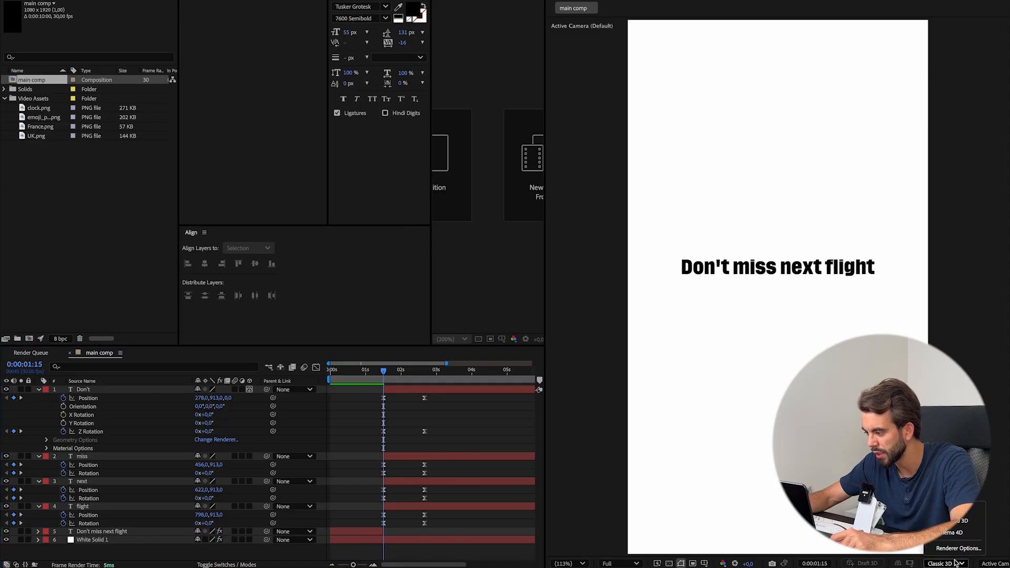
click(953, 520)
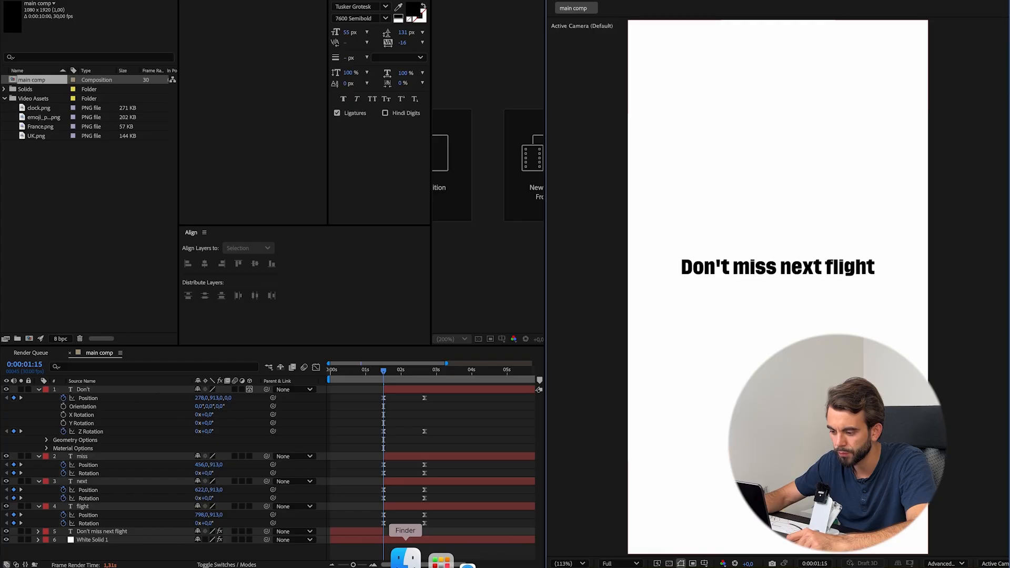
Try to import the plane.fbx model into the project, and undo the Advanced 3D setup.
click(406, 557)
drag(380, 351, 97, 210)
click(97, 208)
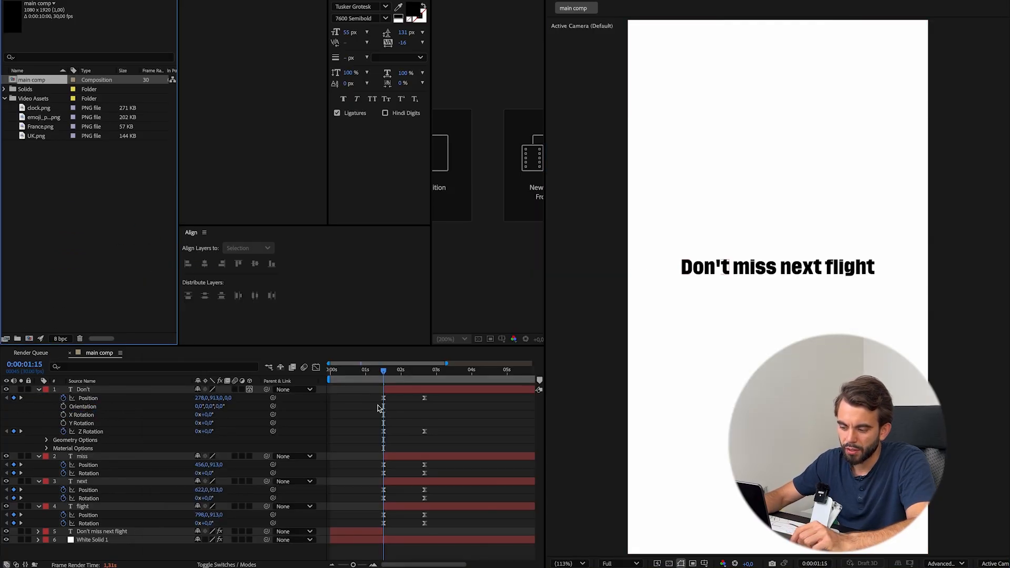
key(super+z)
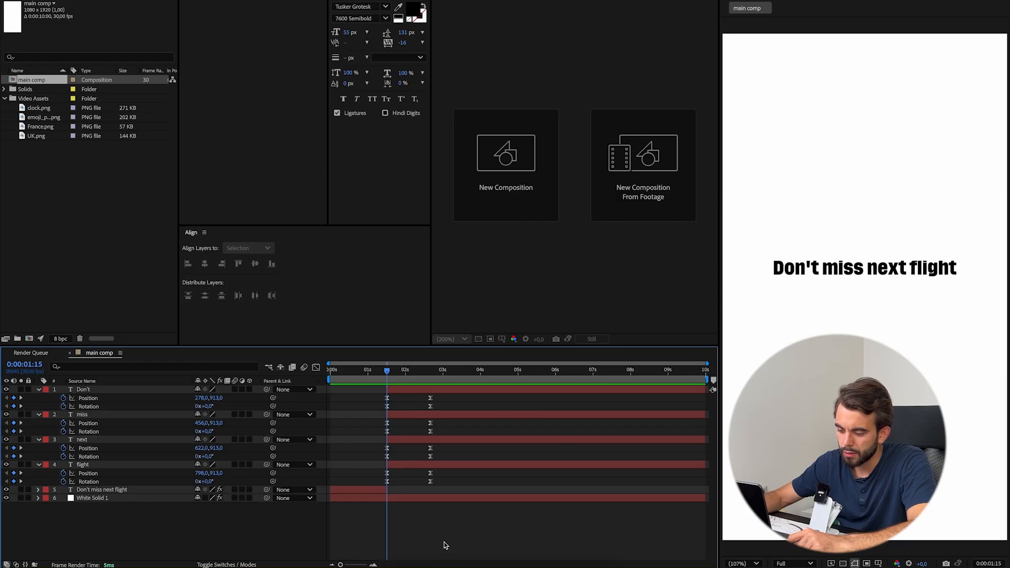
Import emoji_plane.png from the Video Assets folder and add it as the topmost layer of main comp.
click(565, 558)
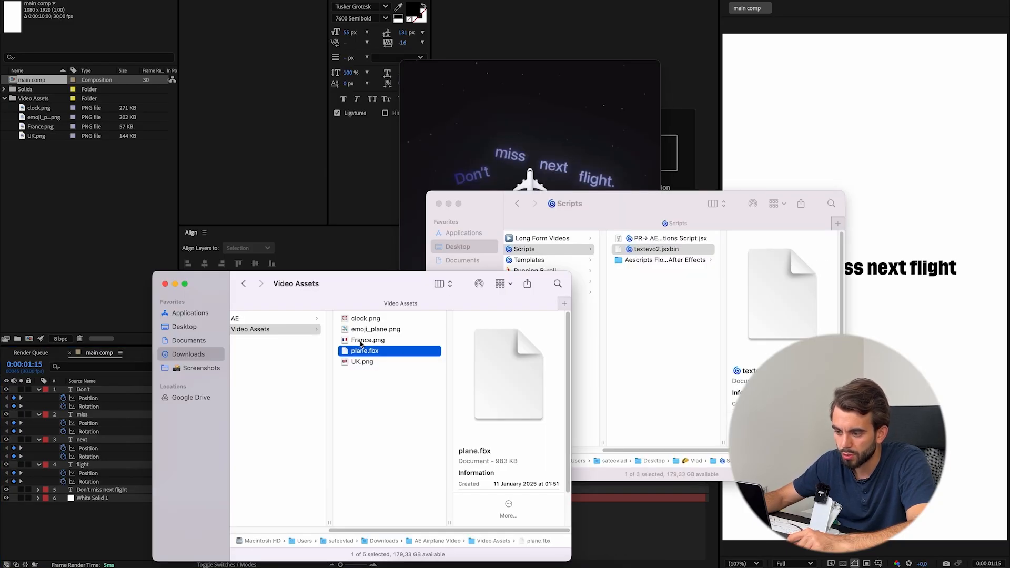
click(367, 331)
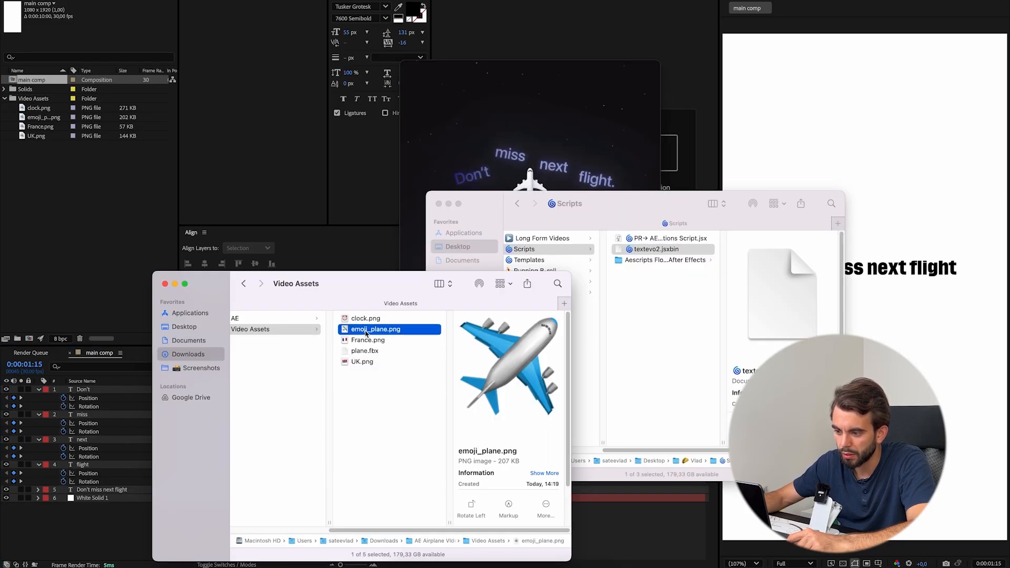
drag(315, 307, 95, 227)
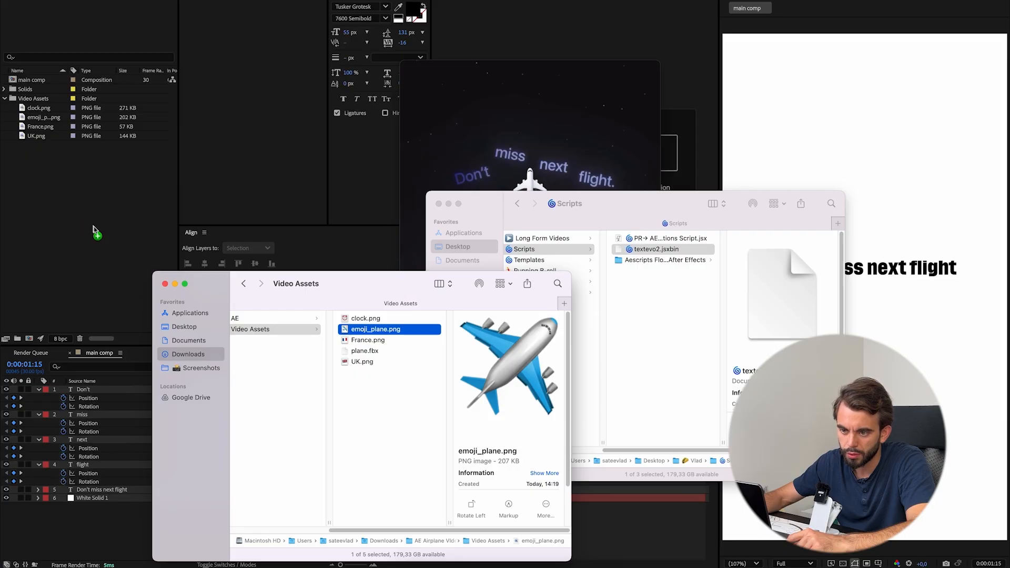
click(102, 237)
drag(43, 85, 131, 389)
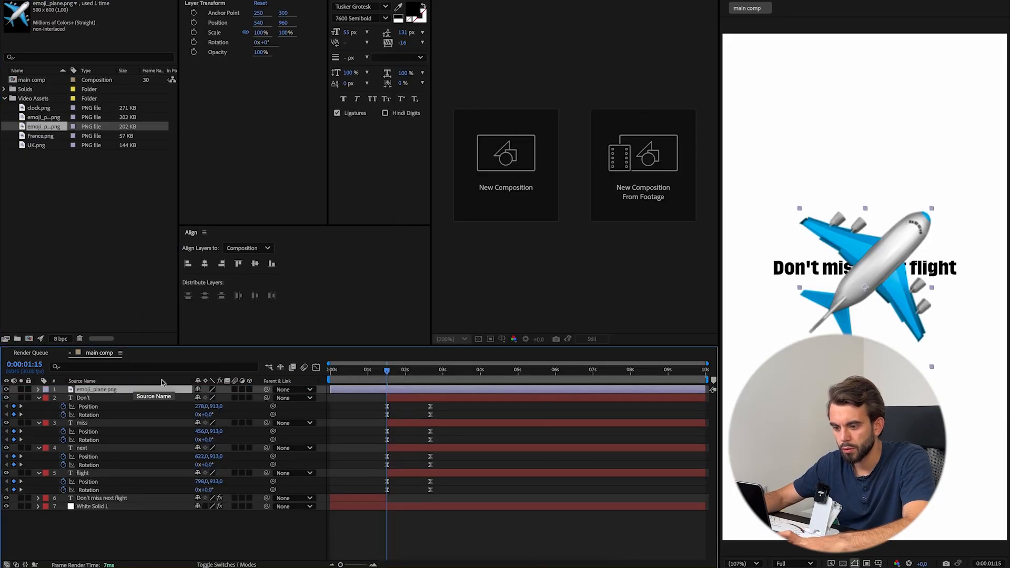
Set the emoji_plane.png layer's rotation to -45° so the plane points straight up, and make the layer 3D.
key(r)
click(209, 399)
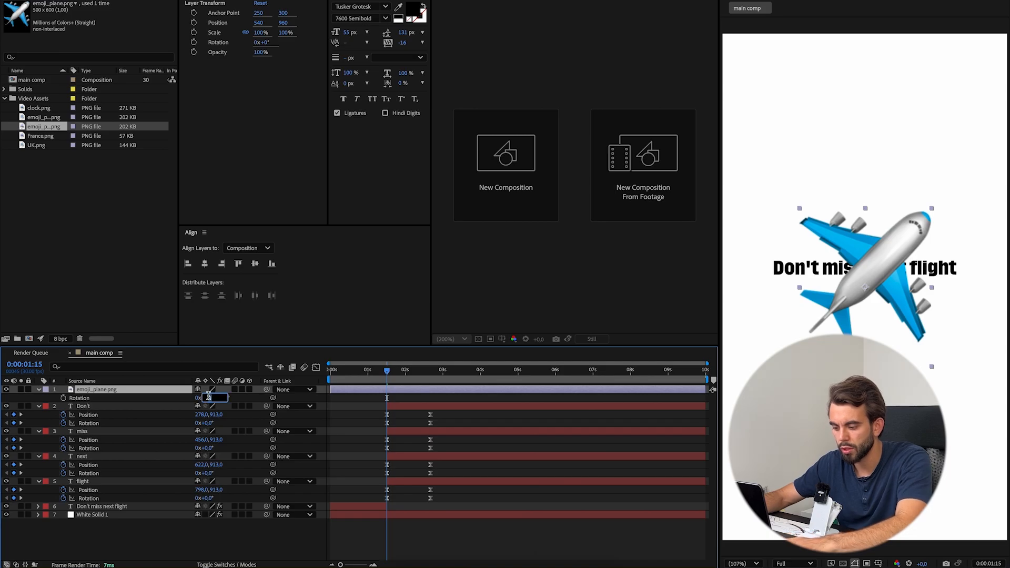
click(171, 424)
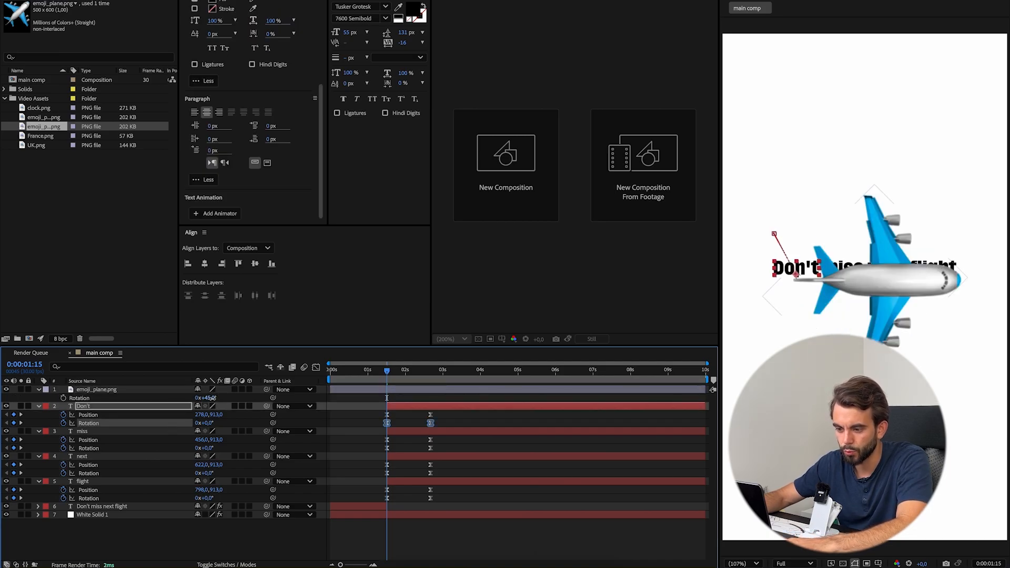
key(Return)
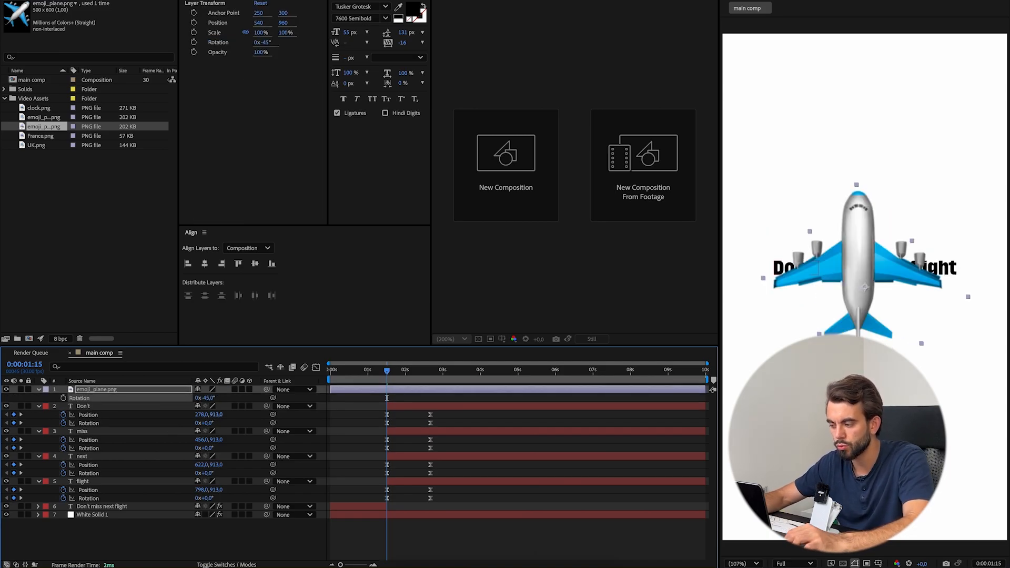
click(250, 390)
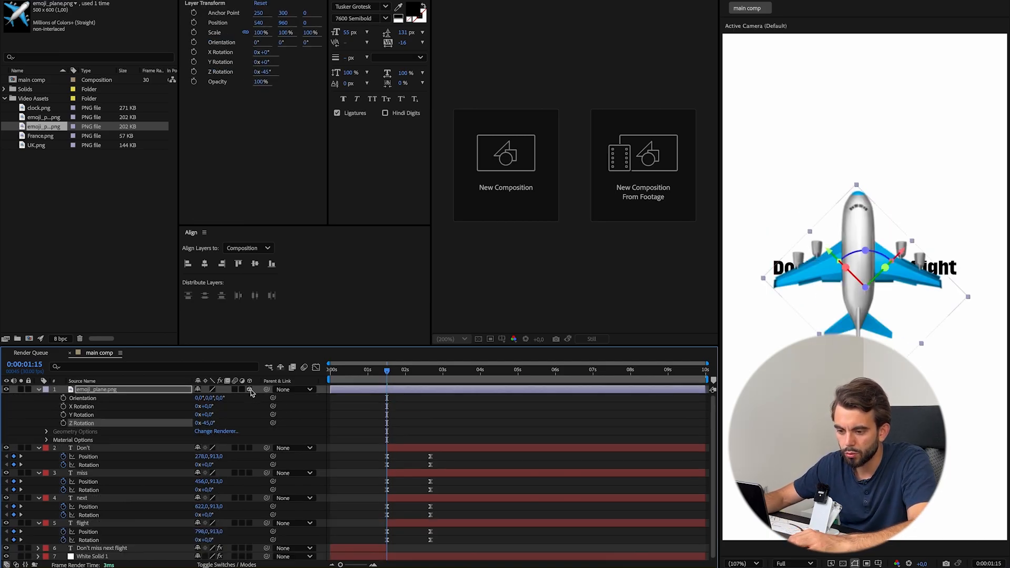
click(38, 390)
Collapse the four word layers' properties, and expand the plane layer's transform properties at 0:00:01:14.
click(112, 399)
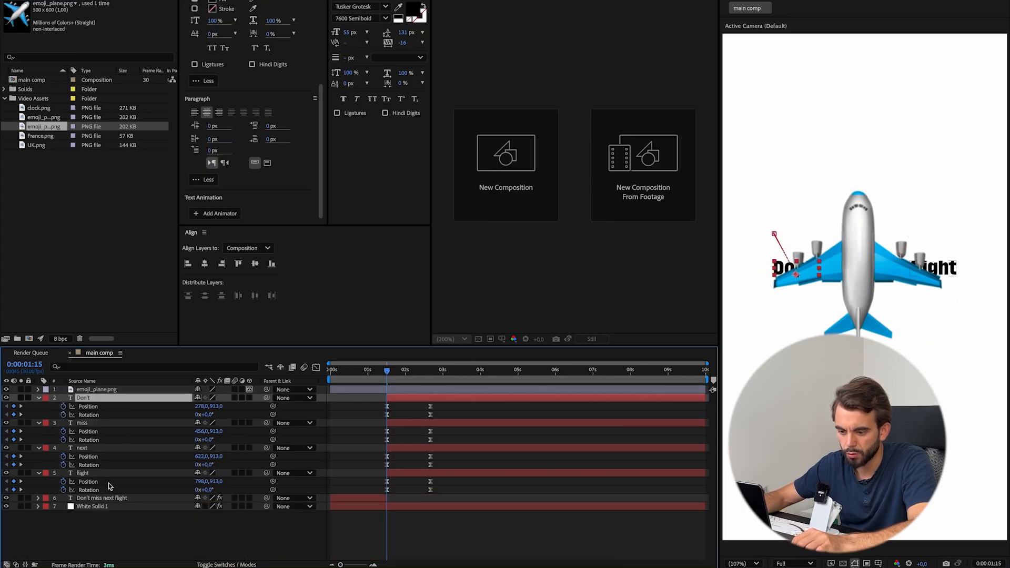
shift+click(102, 474)
key(u)
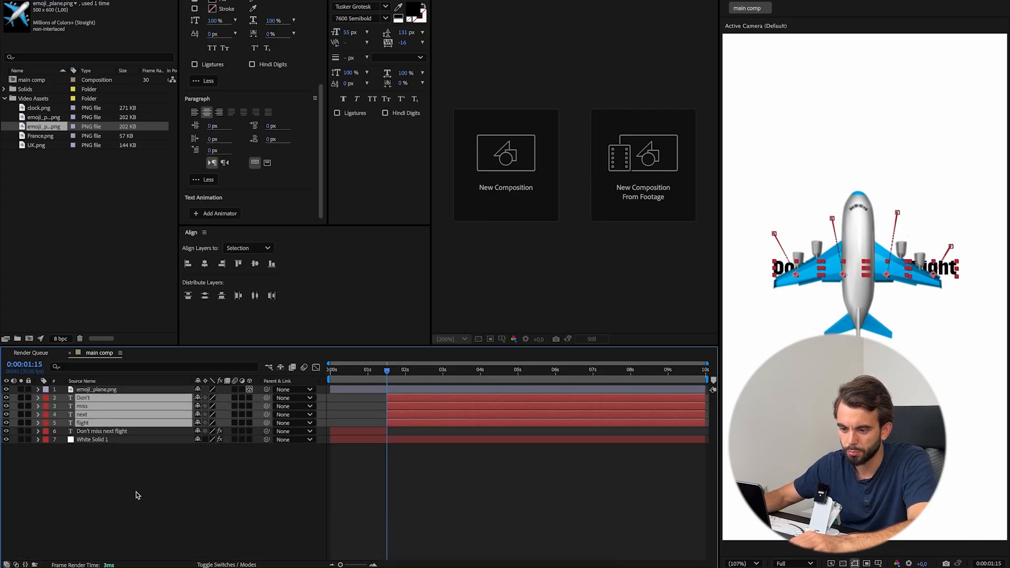
click(136, 494)
drag(389, 372, 385, 374)
click(136, 392)
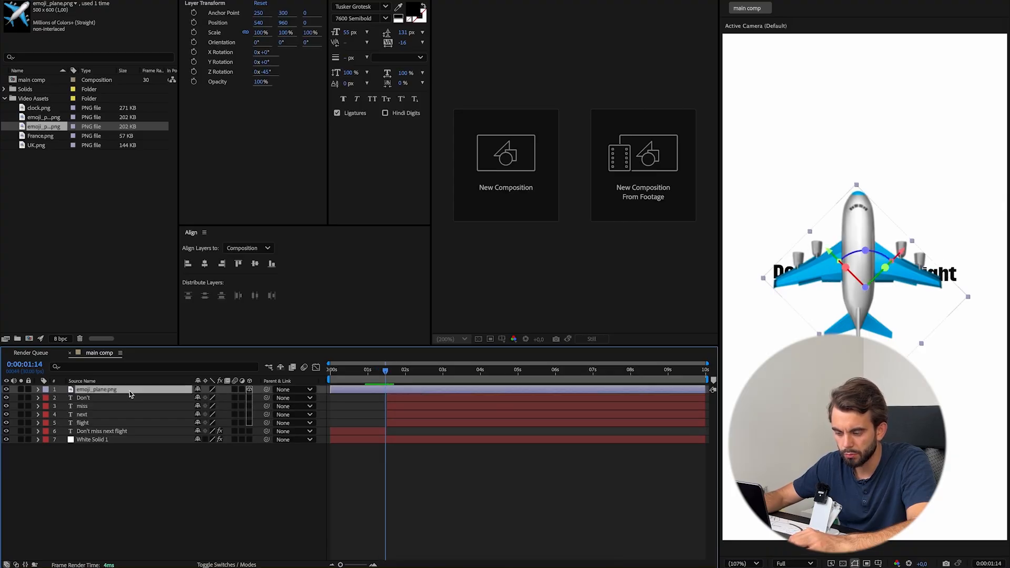
click(38, 389)
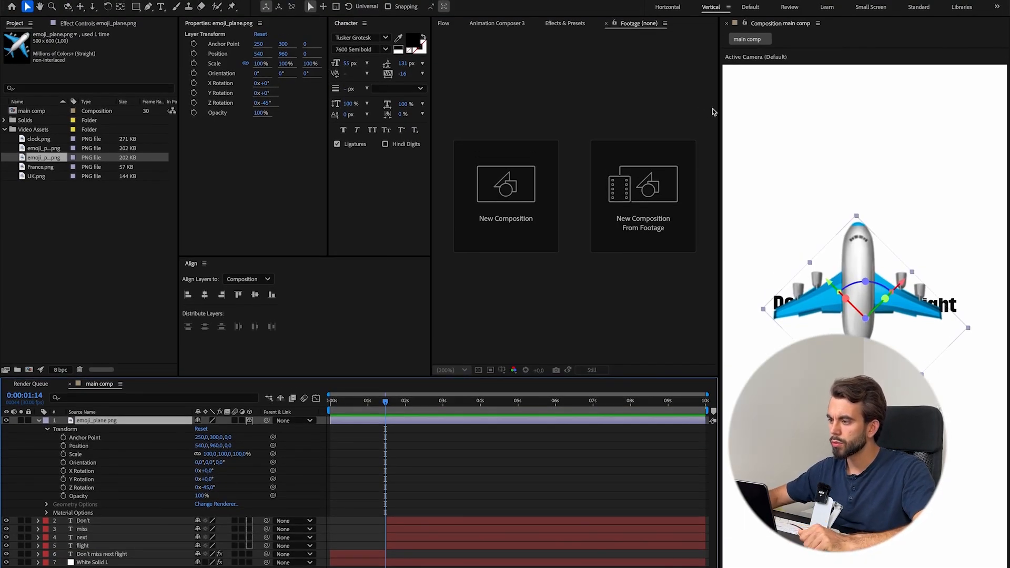
Switch to the Horizontal workspace and show the composition in two views, Active Camera and Top.
click(679, 7)
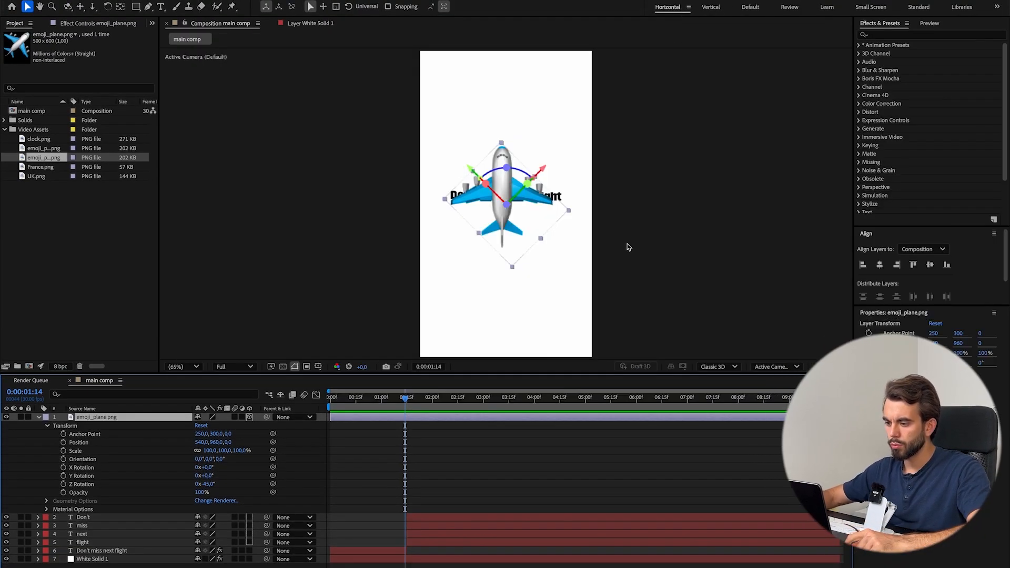
click(828, 367)
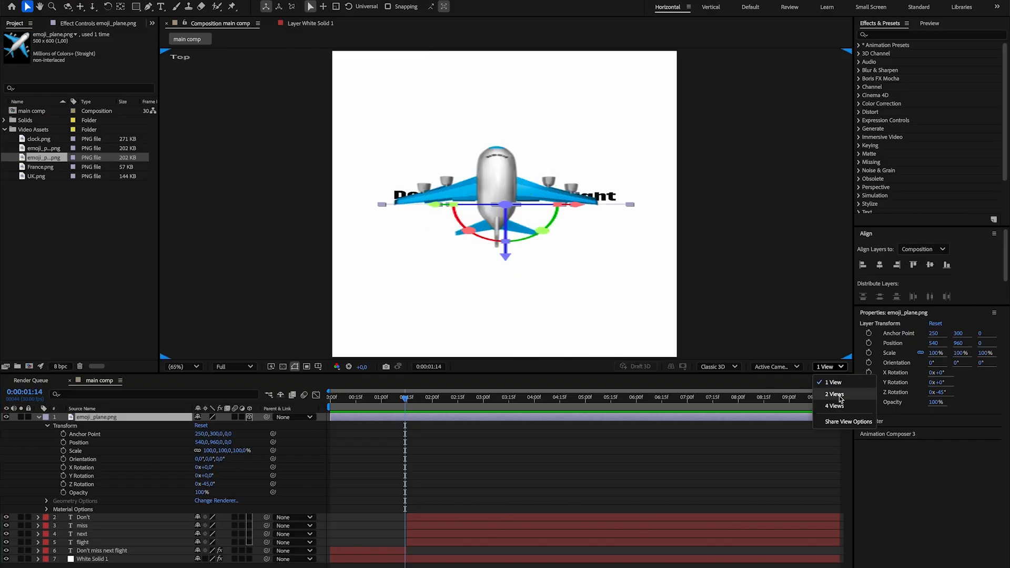
click(839, 395)
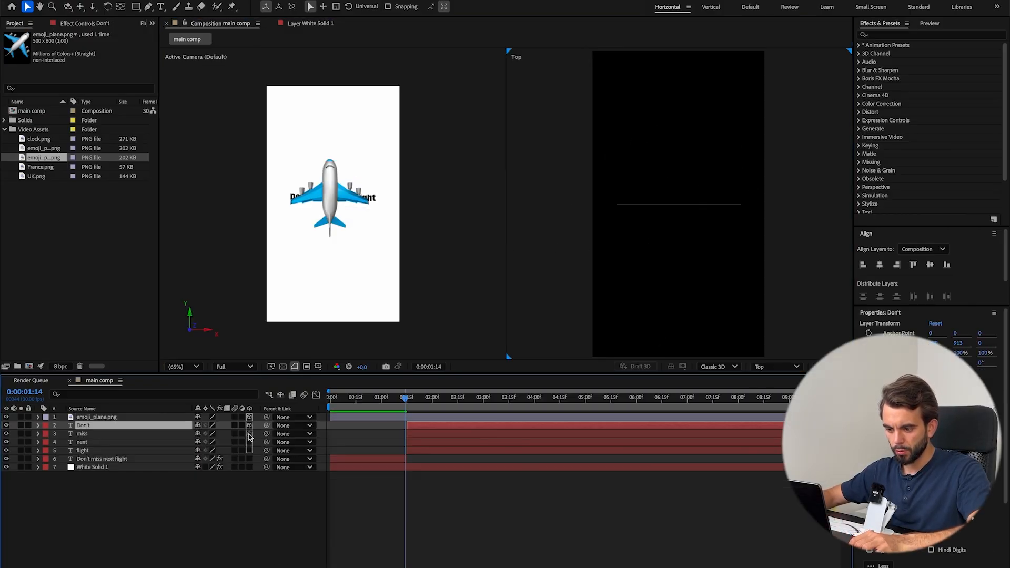
Make the four word layers and the Don't miss next flight layer 3D, and select the White Solid 1 layer.
click(250, 451)
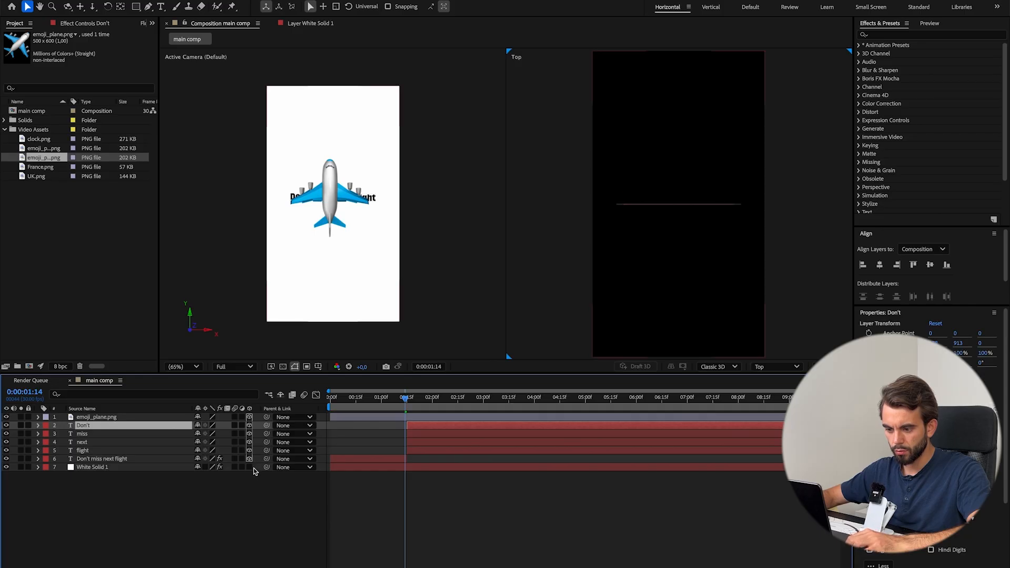
click(197, 496)
click(105, 468)
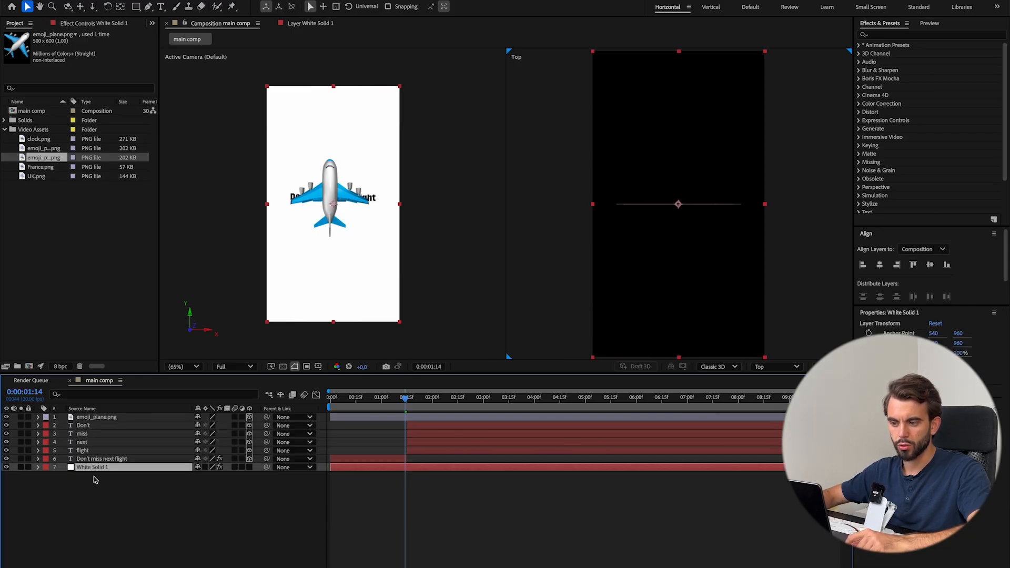
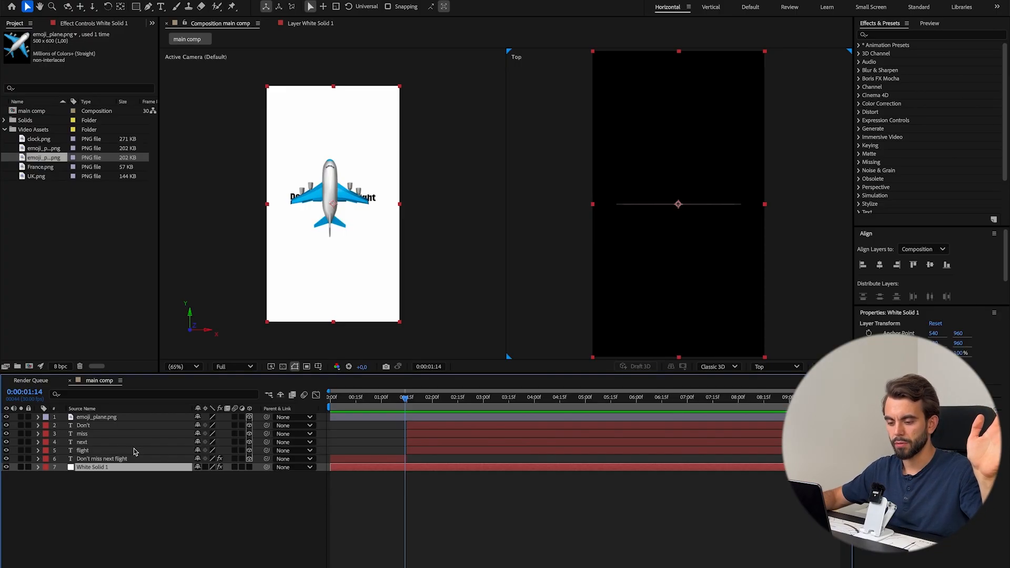
Move the plane layer below the text to Y position 1135 at 57% scale, and compare it with the reference video.
click(38, 417)
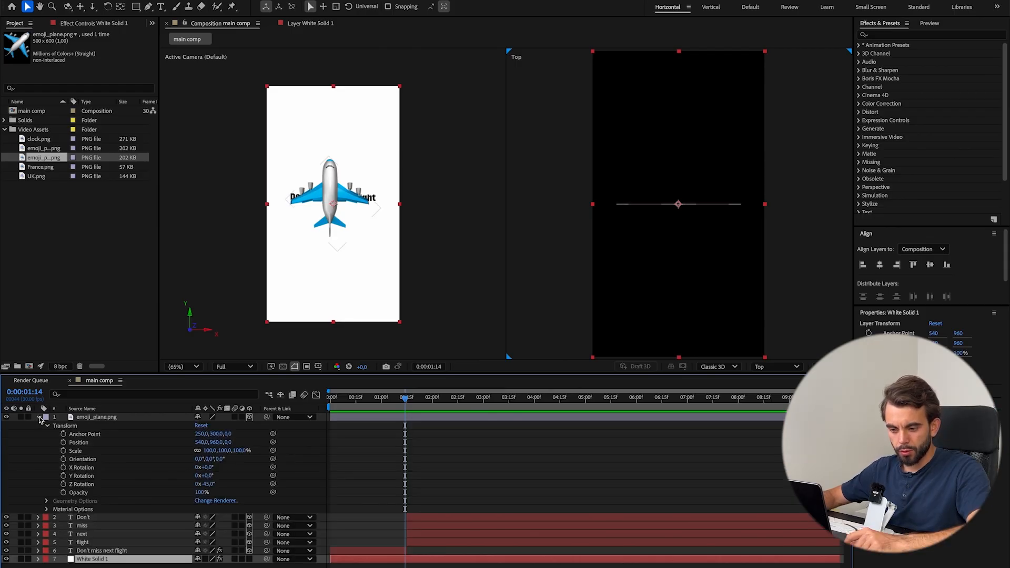
drag(215, 468, 304, 439)
key(super+z)
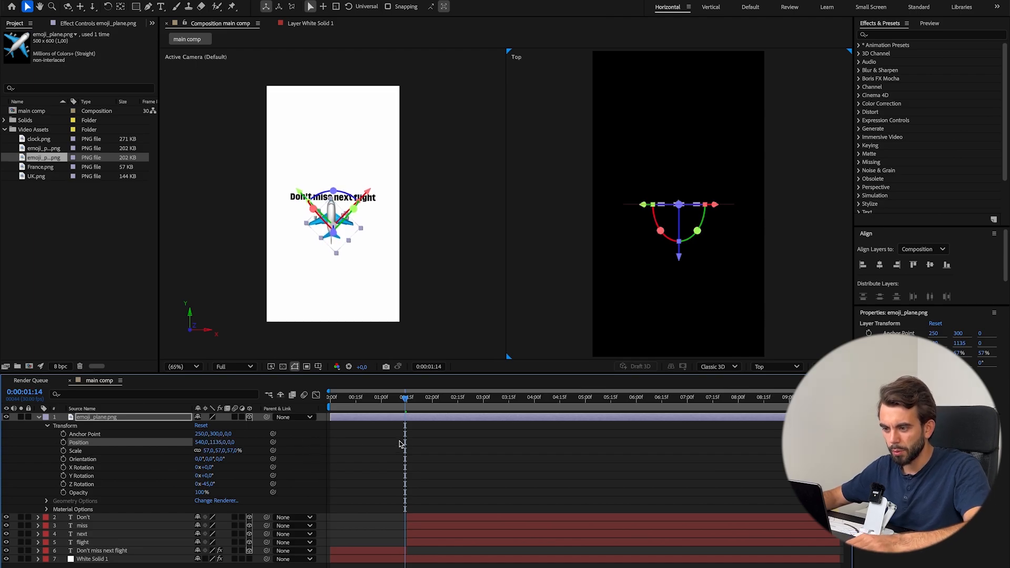
key(super+Tab)
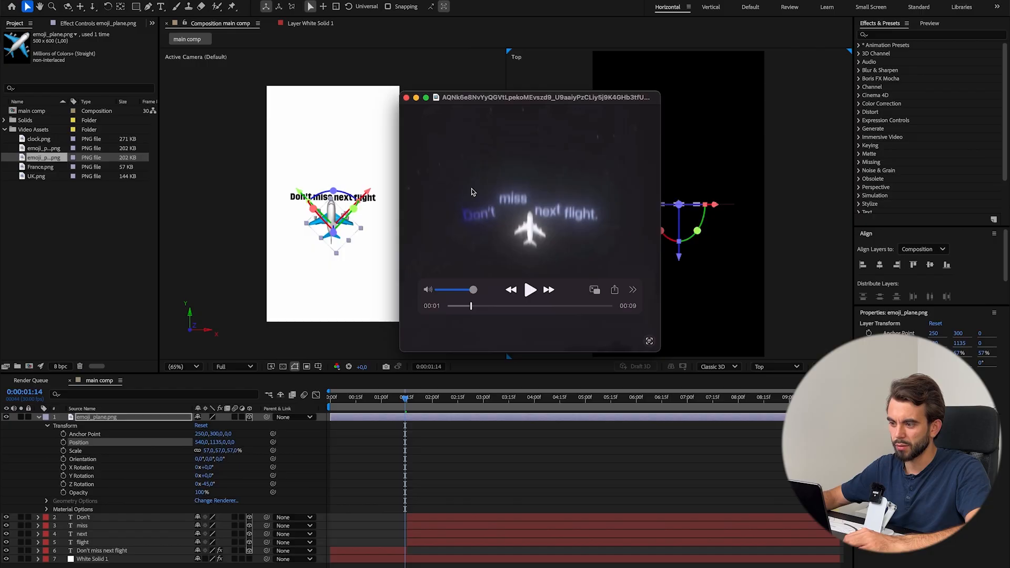
key(super+Tab)
Reduce the plane layer's scale to 35%.
click(209, 452)
text(50)
key(Return)
click(208, 451)
text(45)
click(458, 442)
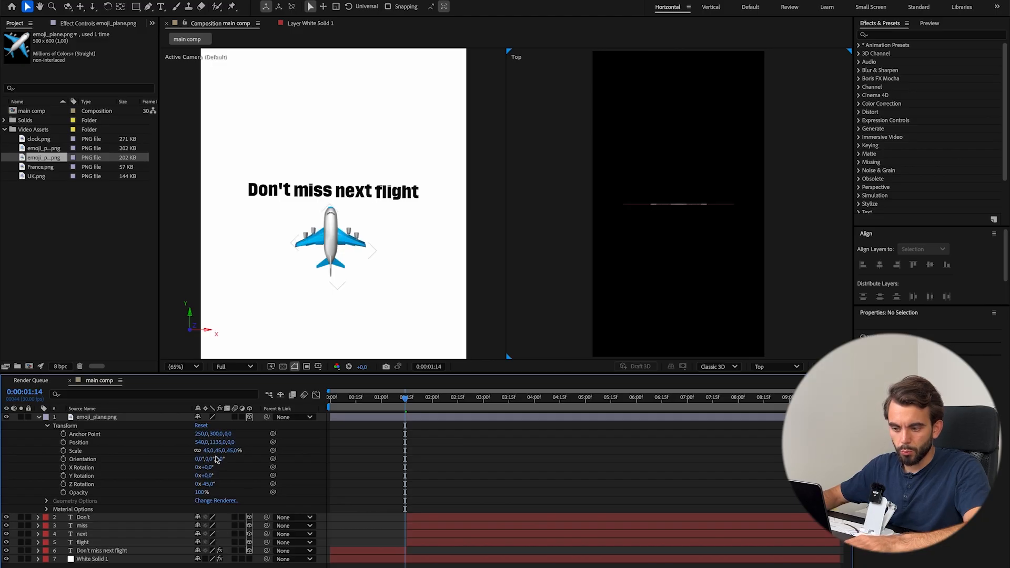
click(208, 451)
text(35)
click(430, 460)
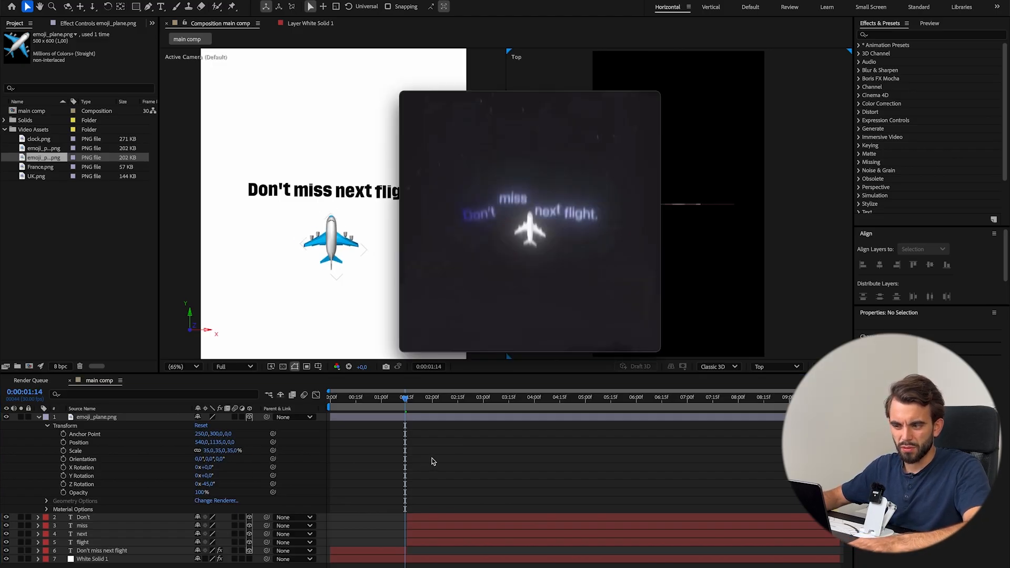
At 0:00:01:27, raise the plane to Y position 874 and add Position and Scale keyframes.
mouse_move(514, 203)
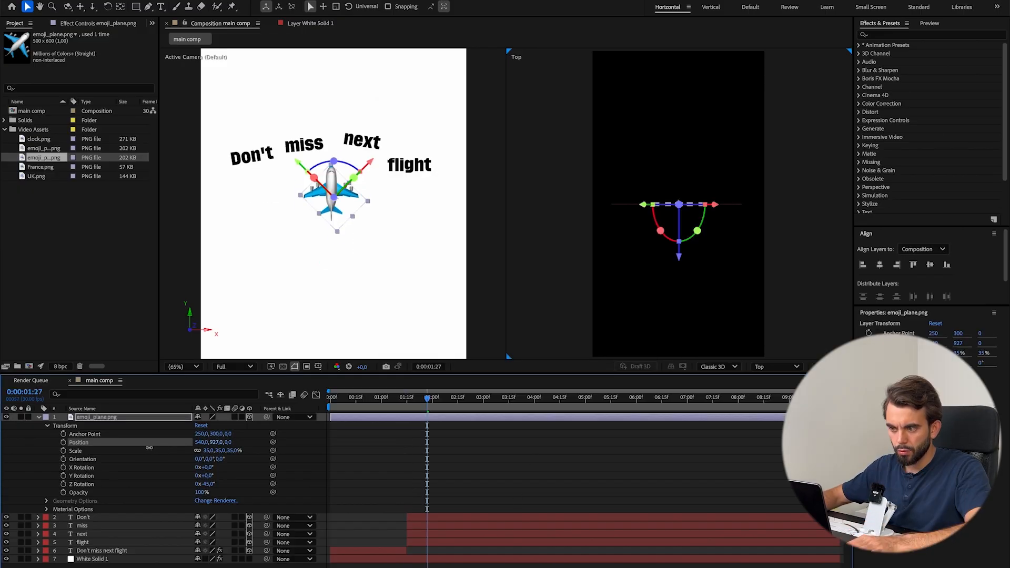
key(shift+Up)
key(shift+Up)
key(shift+Up)
key(shift+Up)
key(shift+Up)
key(shift+Up)
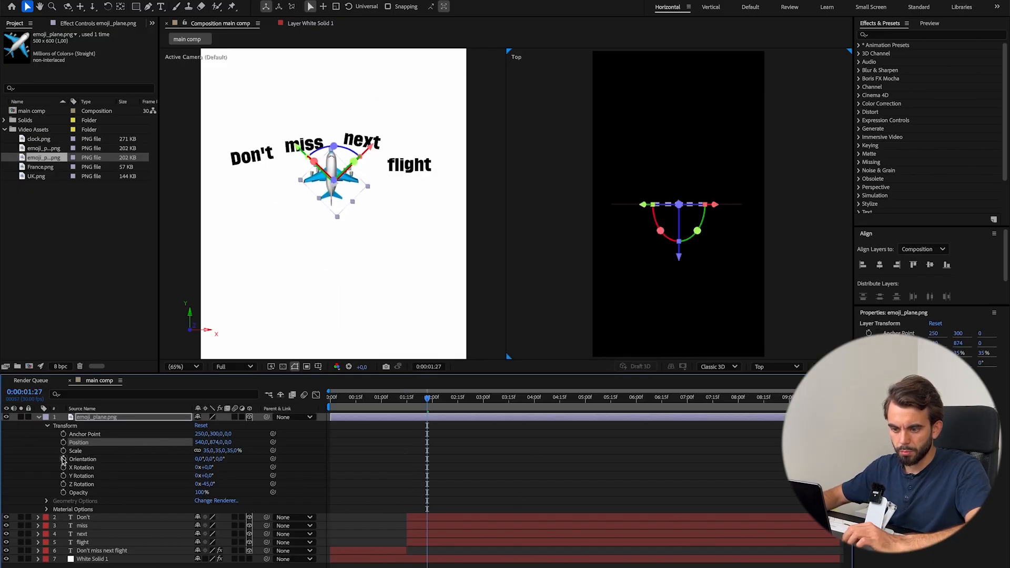
click(63, 443)
click(63, 451)
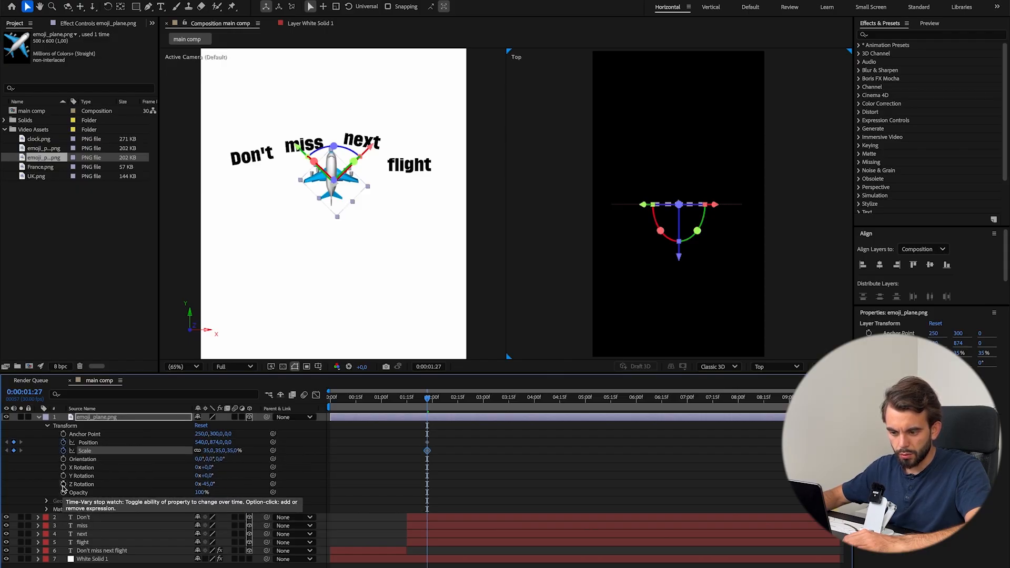
Try out tilting the plane in 3D, undo it, and add an X Rotation keyframe of 0° at 0:00:01:27.
drag(208, 476, 247, 468)
key(super+z)
key(super+z)
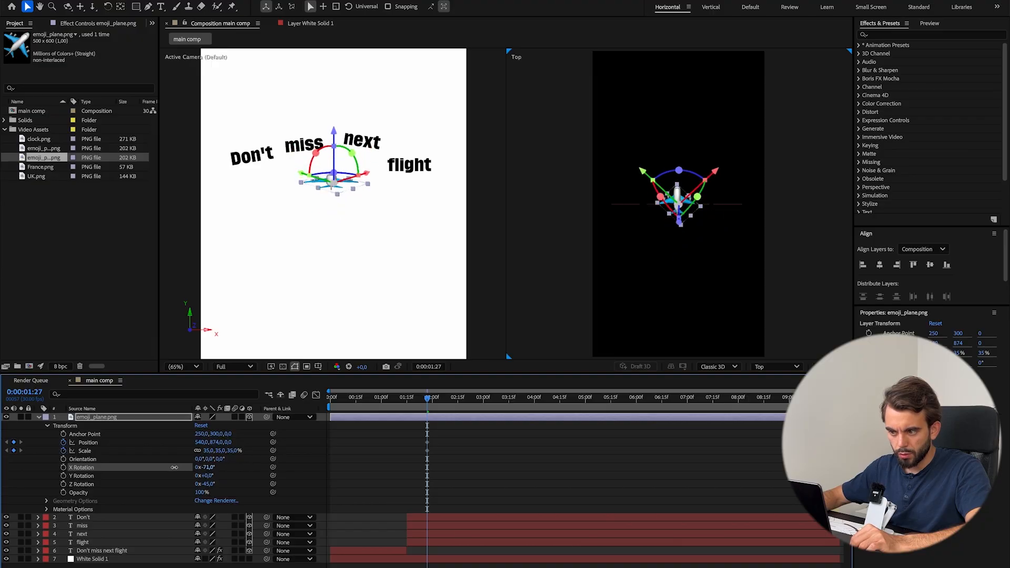
click(63, 468)
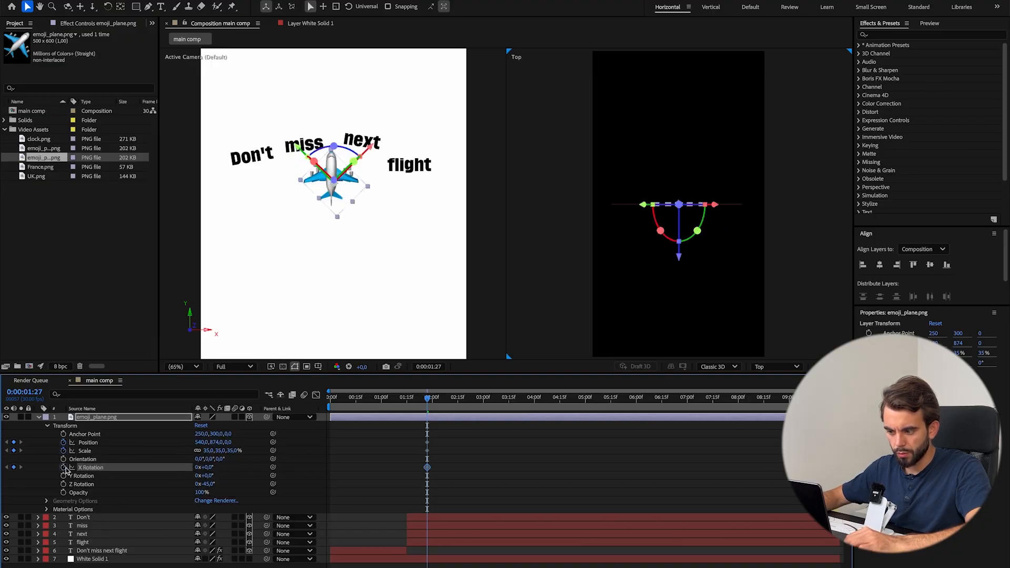
click(459, 497)
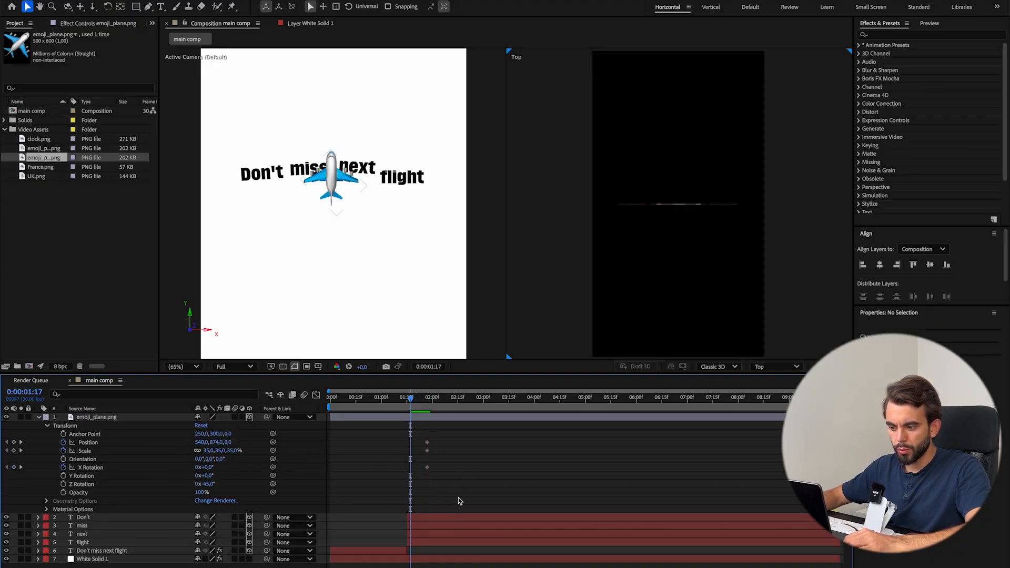
At 0:00:01:09, keyframe the plane at Y position 1809, scale 56% and X rotation -60°.
click(411, 401)
drag(412, 404, 397, 404)
drag(216, 442, 270, 440)
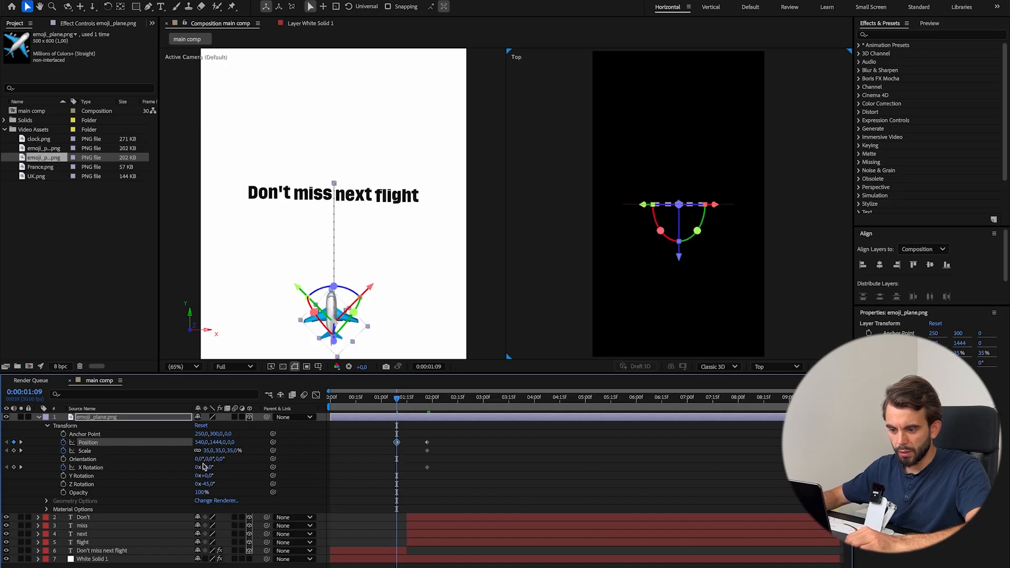
drag(207, 453, 180, 468)
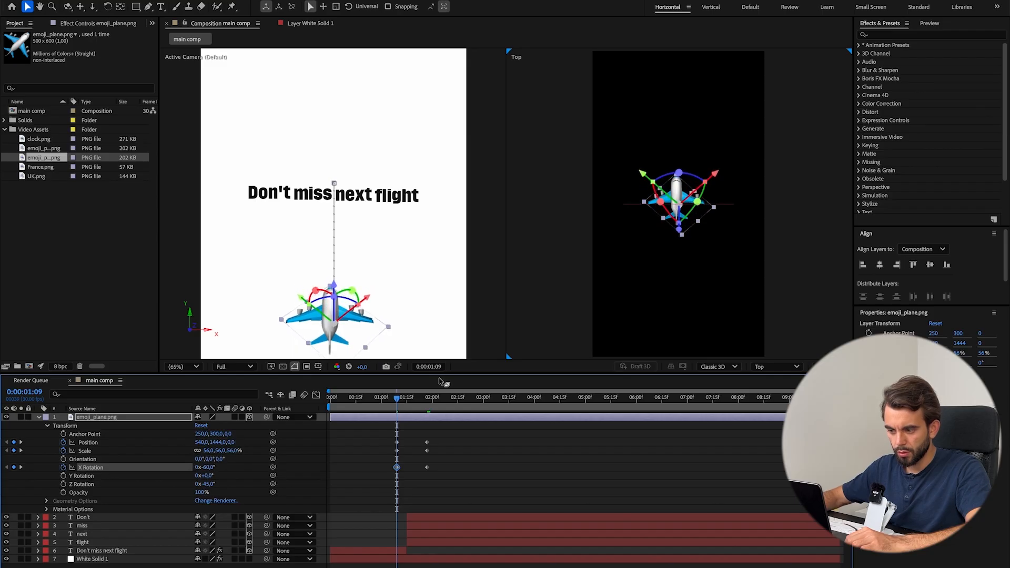
mouse_move(386, 402)
mouse_down()
mouse_move(431, 403)
mouse_move(398, 411)
mouse_up()
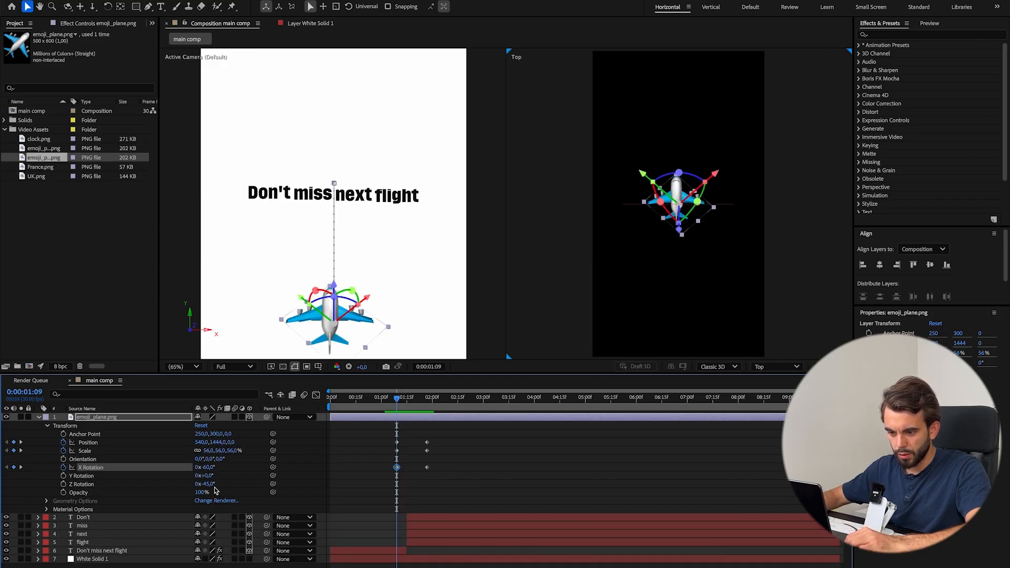
drag(218, 442, 355, 442)
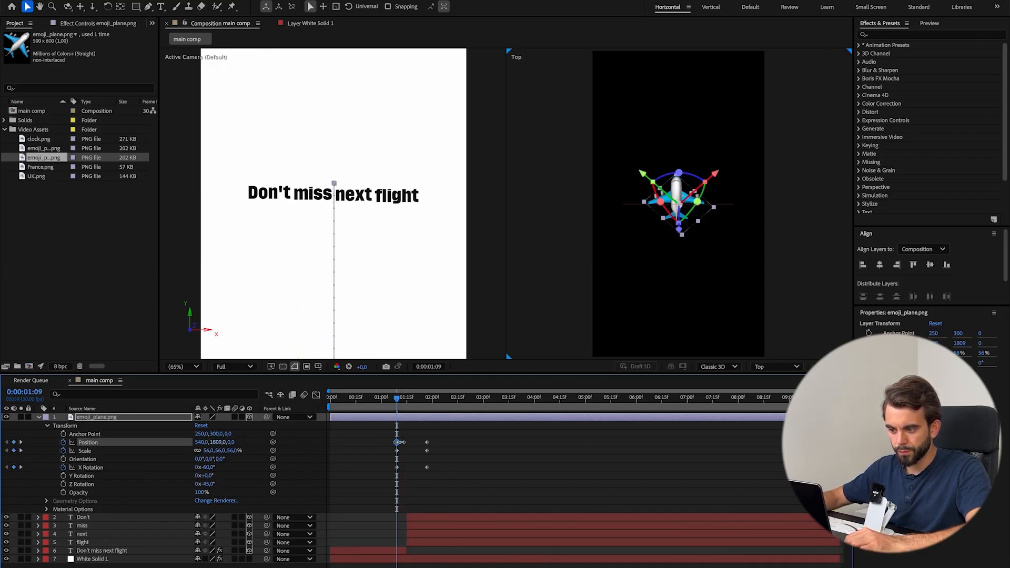
drag(399, 404, 420, 404)
Apply Easy Ease to all plane keyframes and reshape the speed curve so it peaks early and slows down gradually.
drag(493, 491, 349, 441)
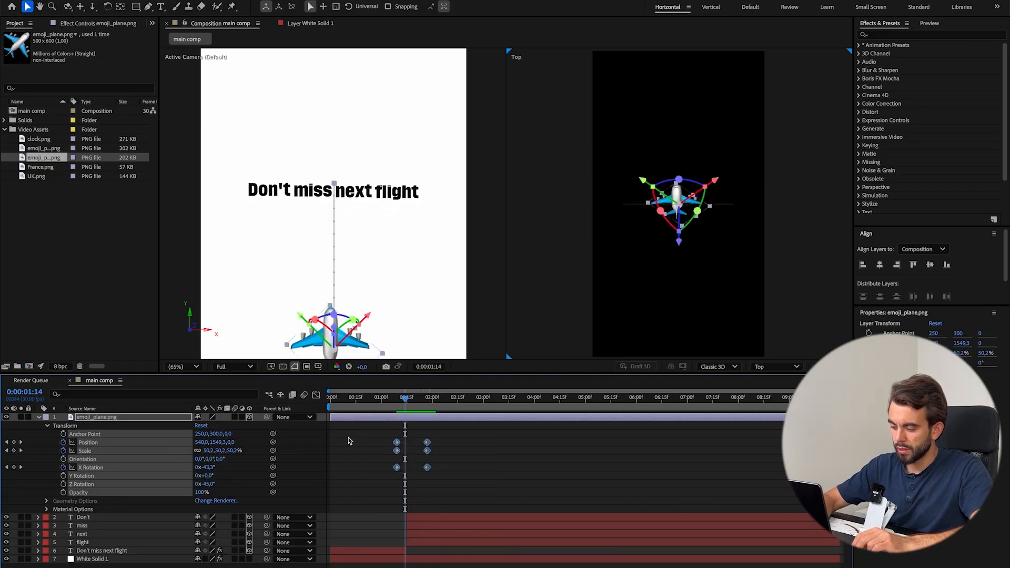
key(F9)
key(shift+F3)
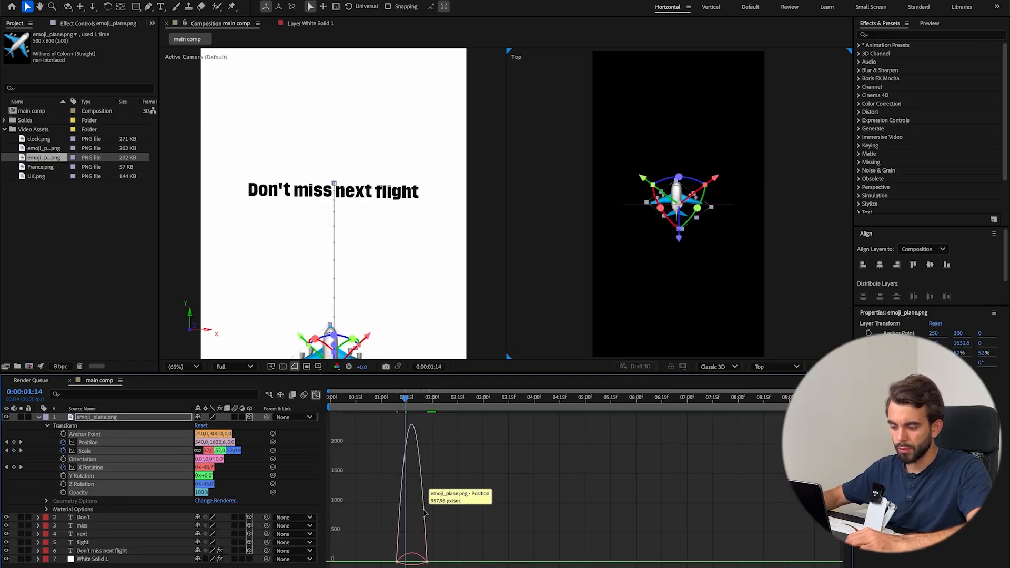
scroll(422, 547, up, 3)
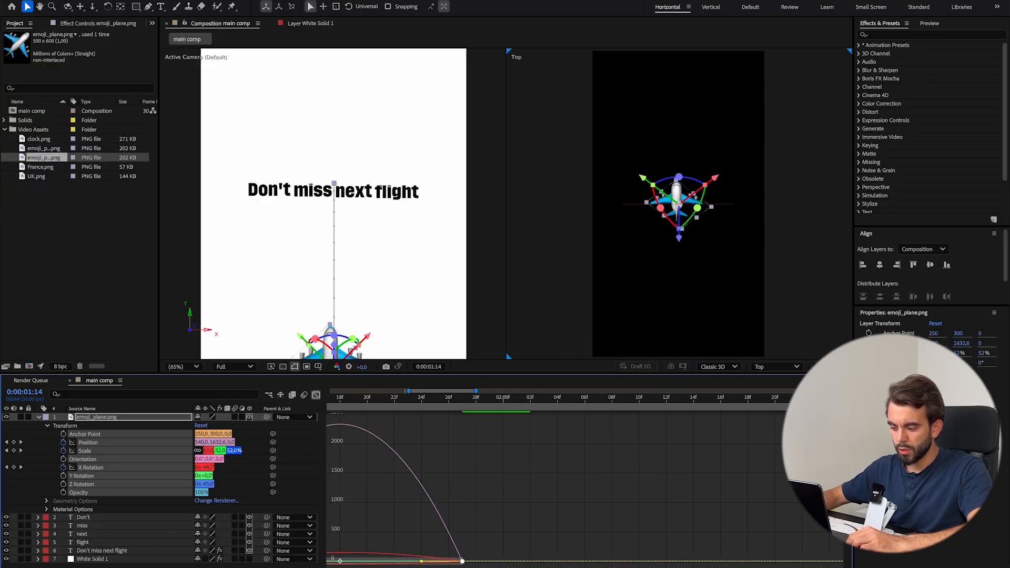
scroll(583, 526, left, 5)
drag(593, 562, 506, 562)
drag(431, 404, 414, 407)
Play back the plane's eased flight and compare it with the same moment in the reference video.
key(space)
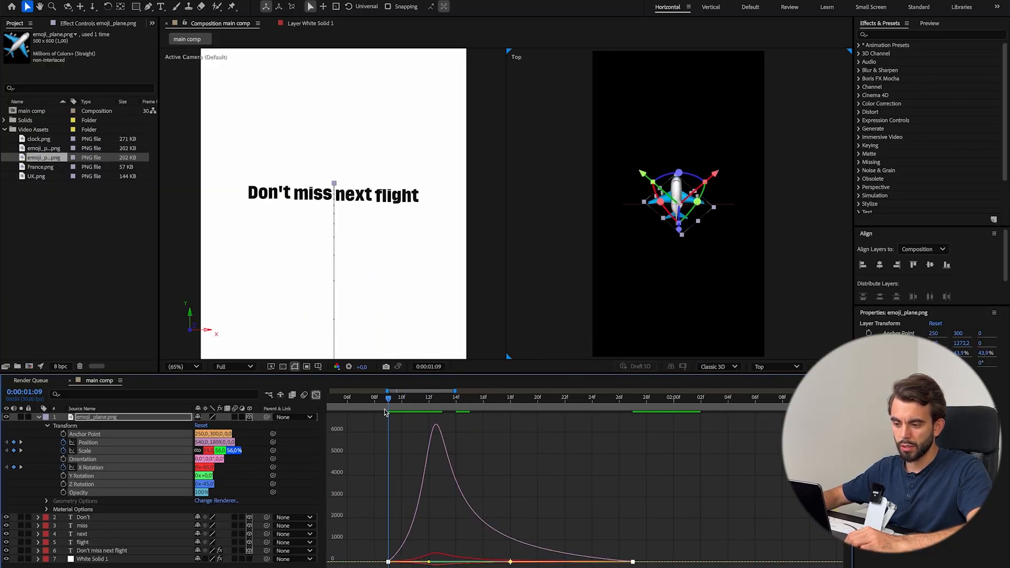
key(space)
drag(416, 403, 450, 406)
key(super+Tab)
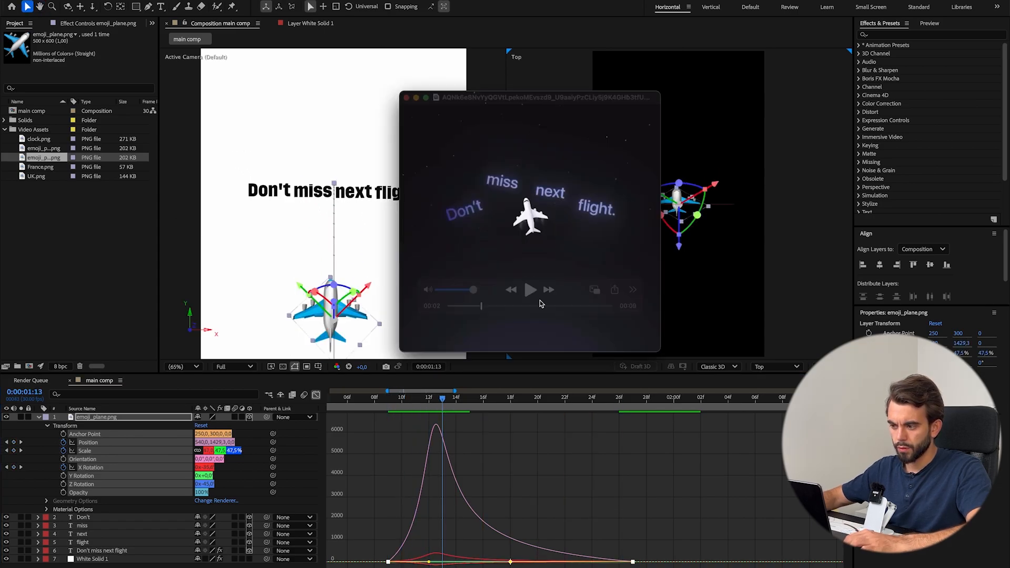
drag(481, 306, 471, 311)
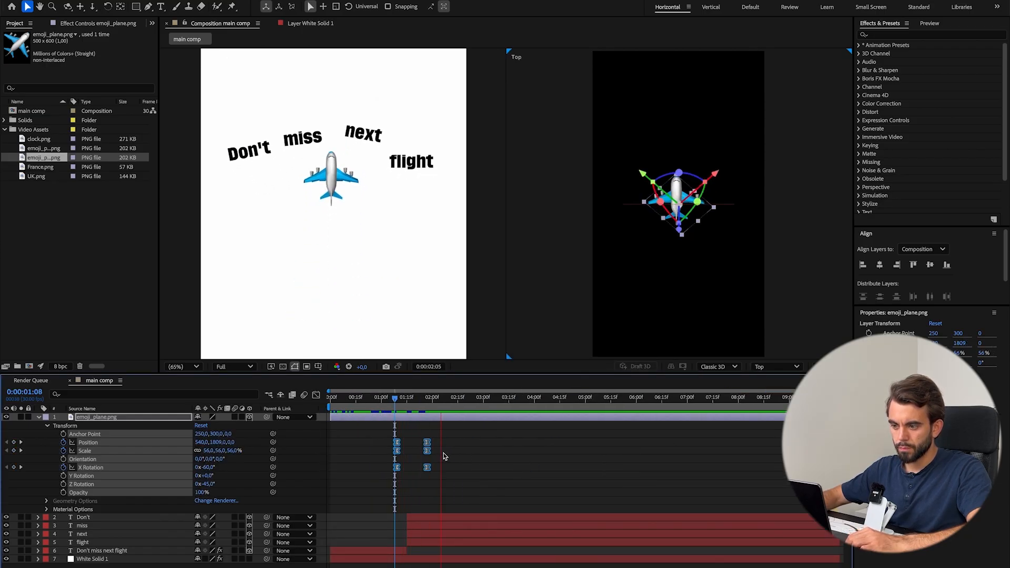
Leave the speed graph and convert all the plane's keyframes back to linear.
scroll(446, 455, up, 3)
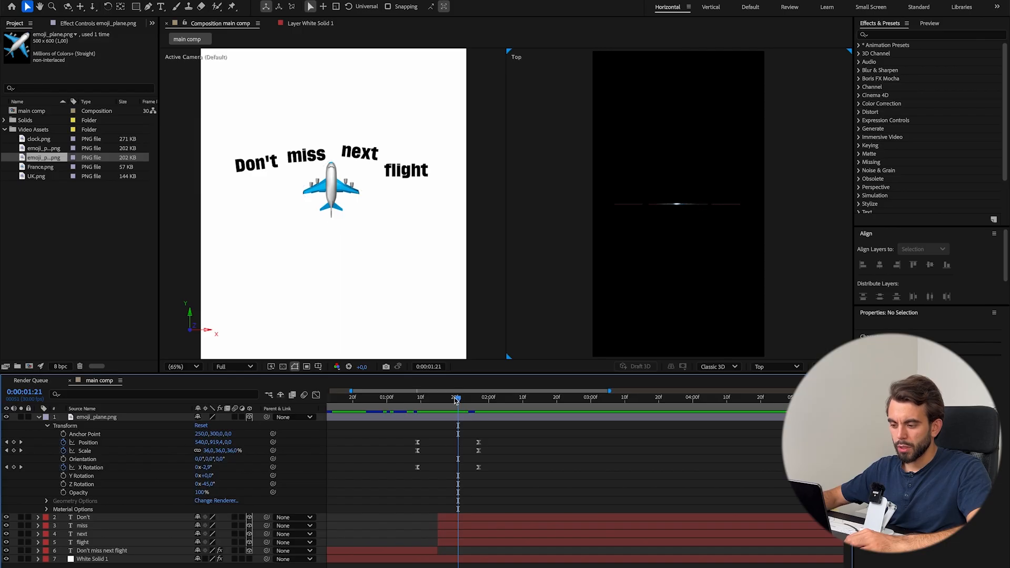
drag(456, 400, 446, 433)
key(shift+F3)
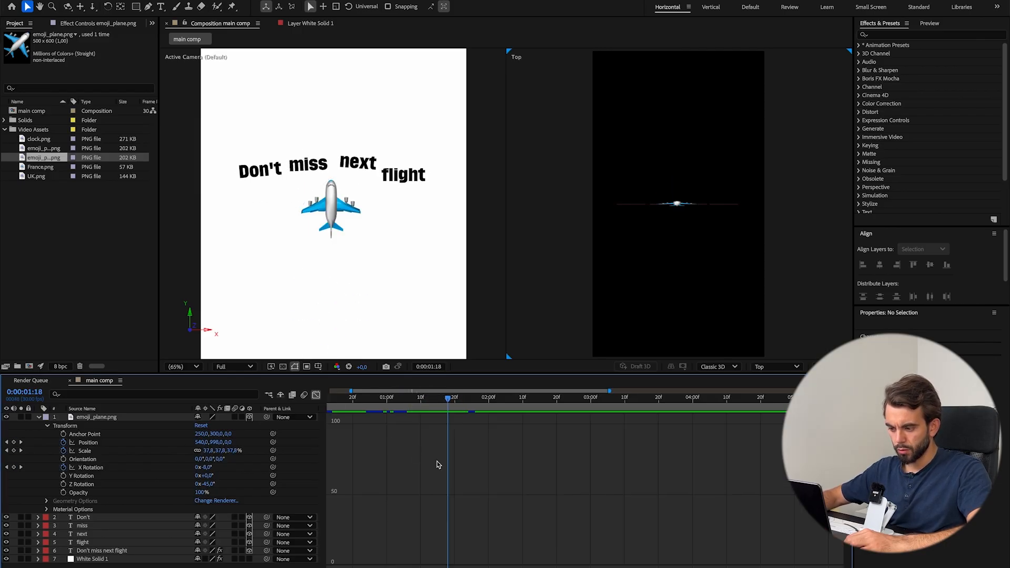
click(315, 395)
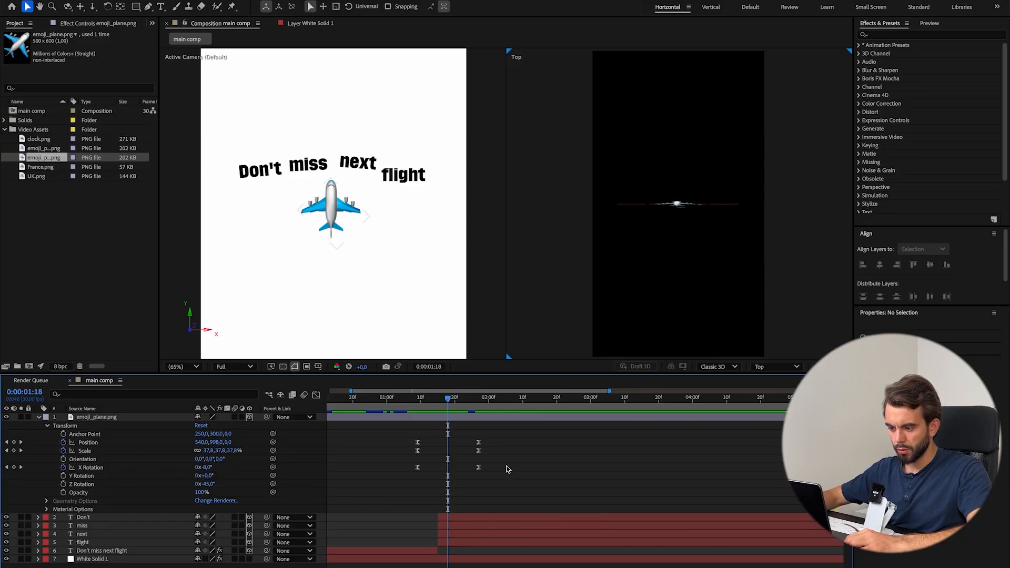
ctrl+click(418, 468)
drag(542, 482, 403, 423)
click(559, 492)
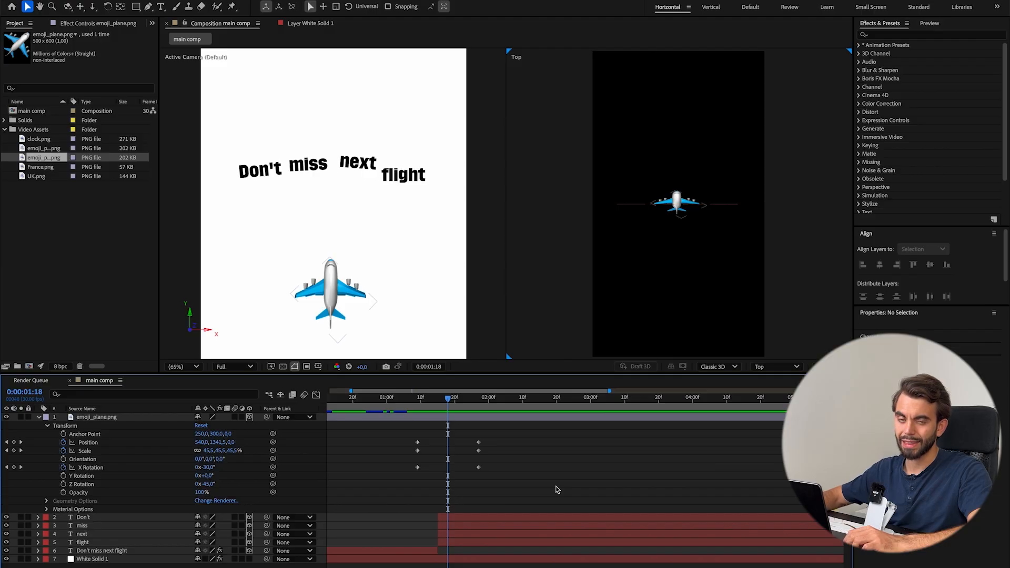
Preview the plane's linear flight from 0:00:01:09 against the lifting words.
drag(537, 488, 382, 435)
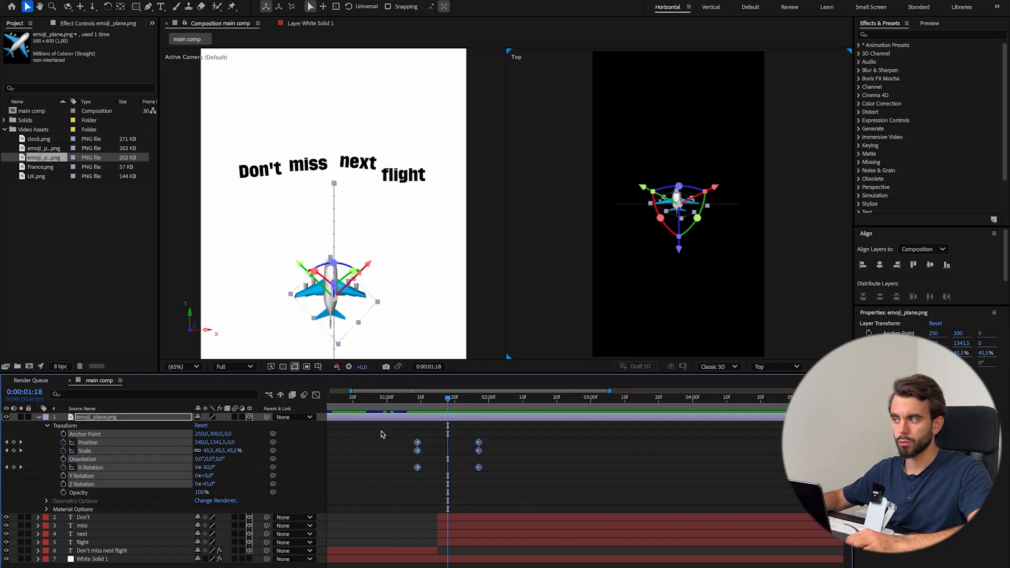
drag(488, 479, 403, 436)
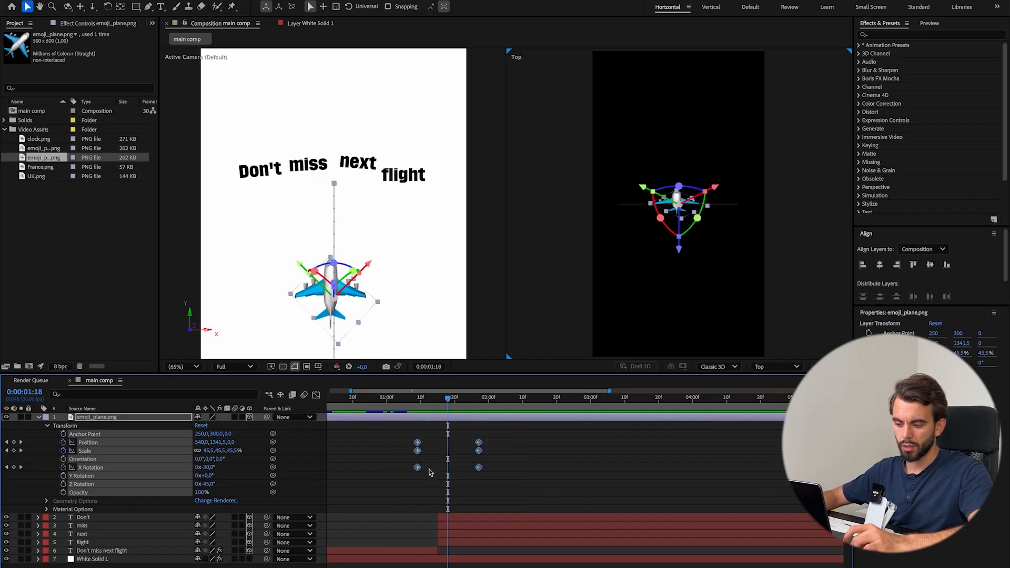
key(space)
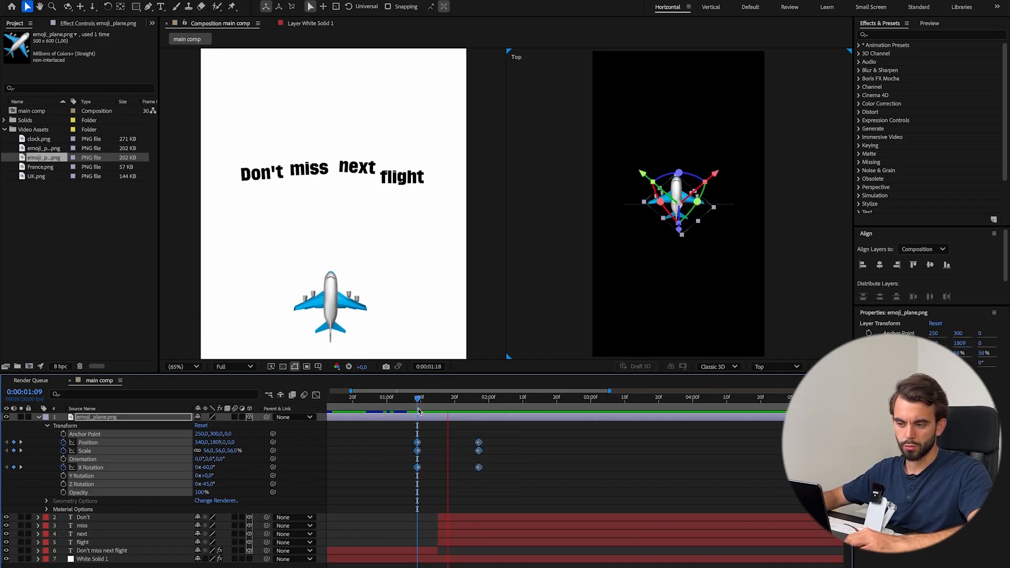
key(space)
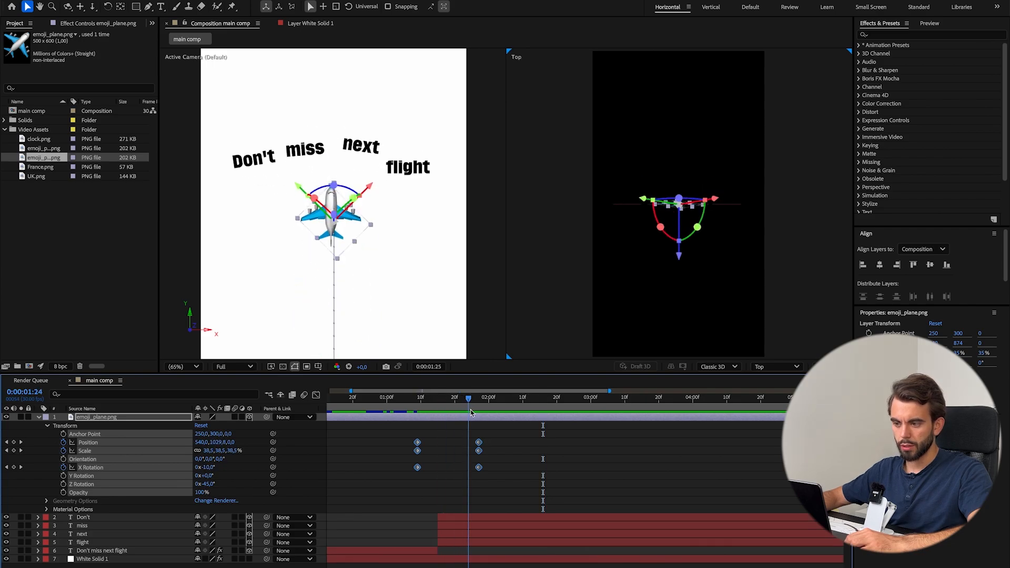
Move the plane's ending Position, Scale and X Rotation keyframes to 0:00:01:15.
drag(503, 506, 477, 440)
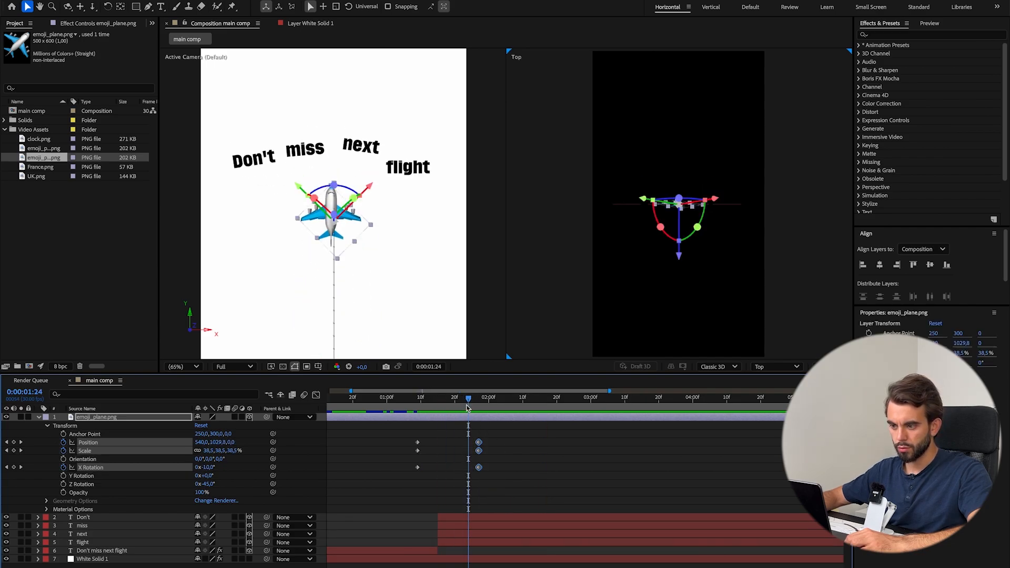
key(super+Left)
key(super+Left)
key(super+Left)
key(super+Left)
key(super+Left)
key(super+Left)
key(super+Left)
key(super+Left)
key(super+Left)
key(super+Left)
key(super+Right)
key(super+Right)
key(super+Left)
drag(486, 475, 441, 446)
Lower the plane's ending Position keyframe to Y 1046 and preview the shortened flight.
drag(217, 443, 305, 442)
drag(438, 399, 424, 402)
key(space)
key(space)
drag(425, 405, 458, 408)
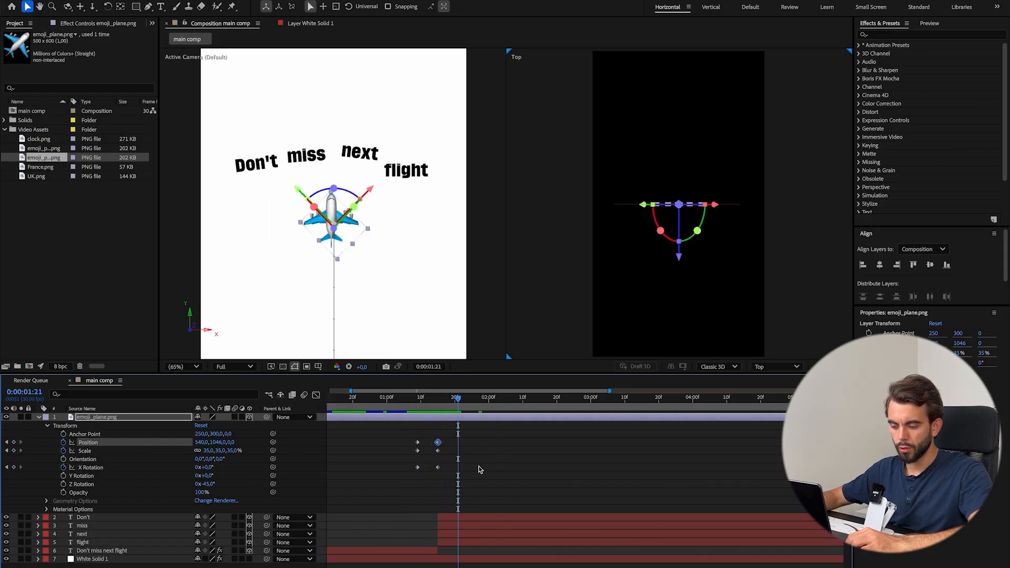
click(498, 467)
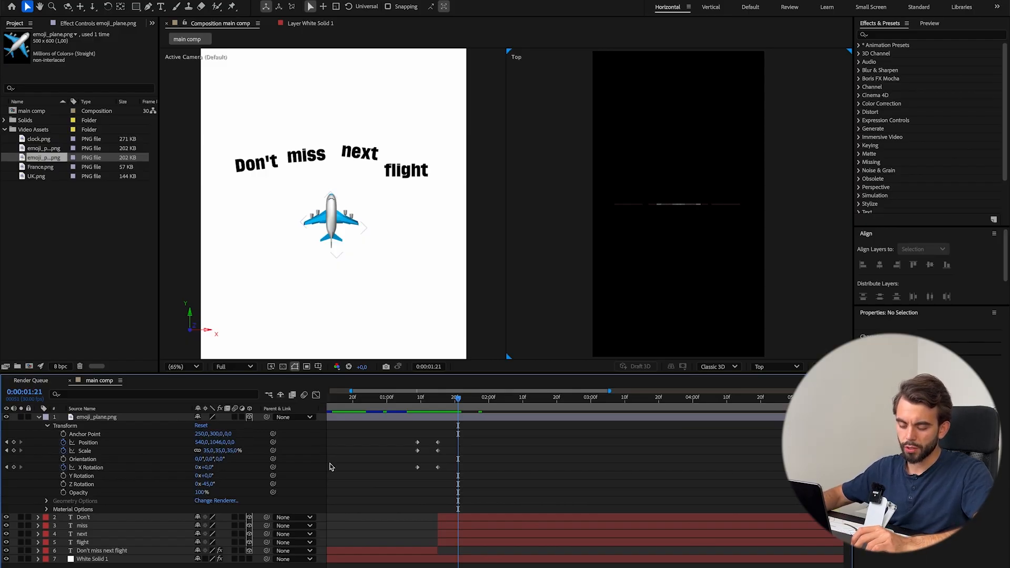
Create a null object, parent the plane layer to Null 1, and collapse the plane's properties.
key(ctrl+alt+shift+y)
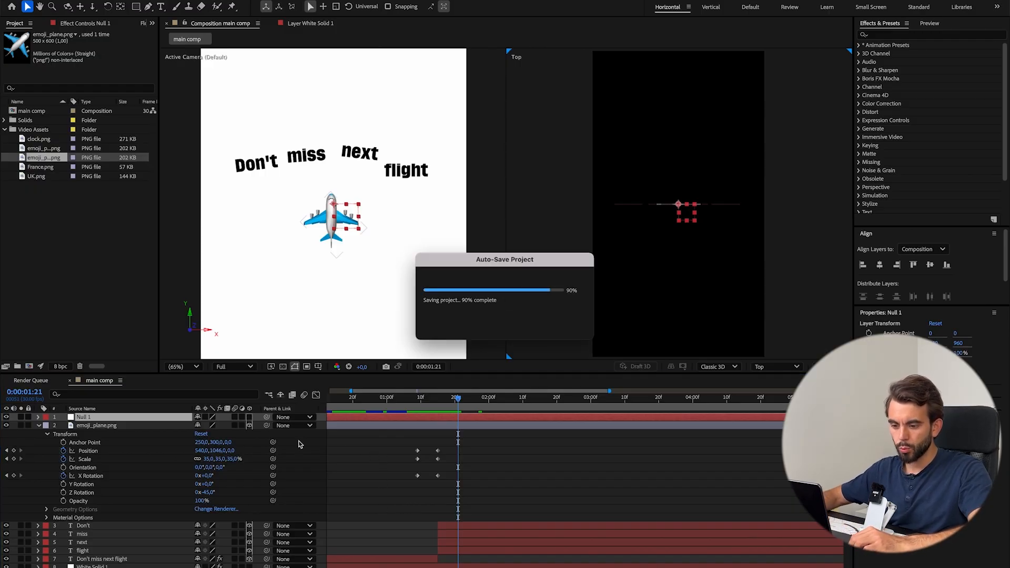
click(146, 426)
drag(267, 425, 267, 417)
click(39, 425)
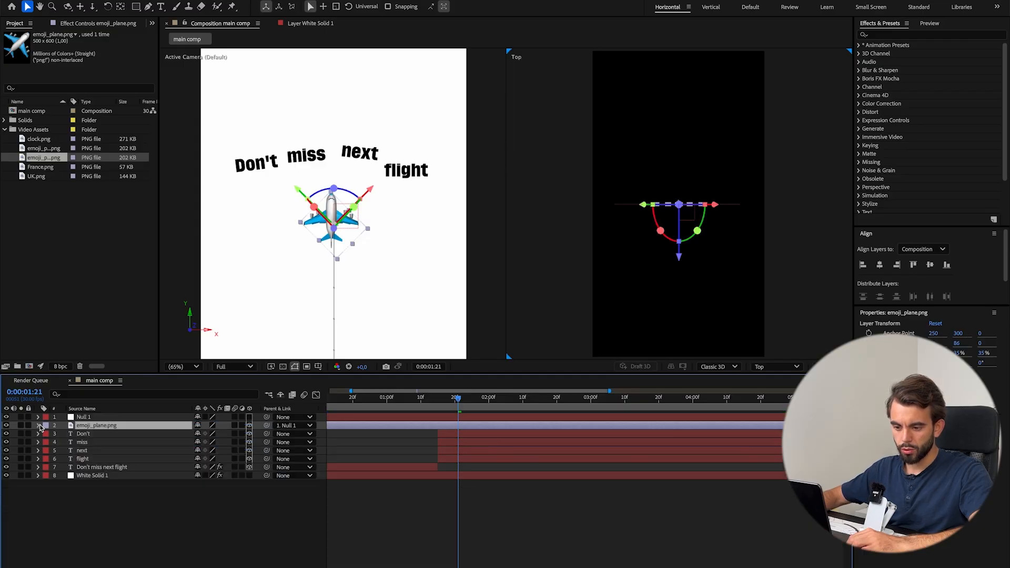
Reveal Null 1's Position property, try shifting the null vertically with the plane attached, and undo the shift.
click(38, 417)
click(96, 419)
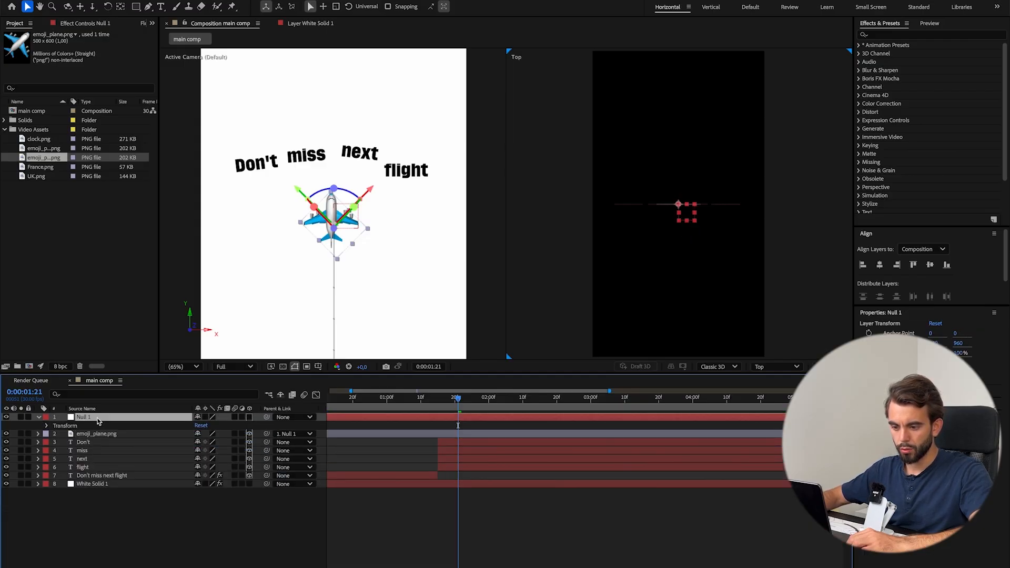
drag(215, 426, 203, 396)
key(super+z)
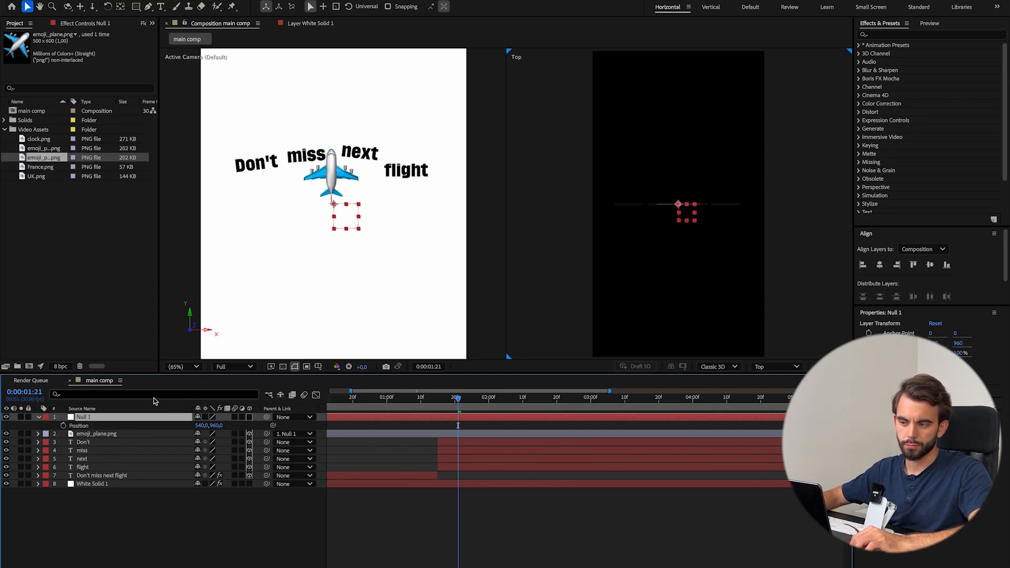
Split Null 1 at 0:00:01:15, delete its earlier part, and check the frames just before the cut.
key(super+shift+d)
click(416, 427)
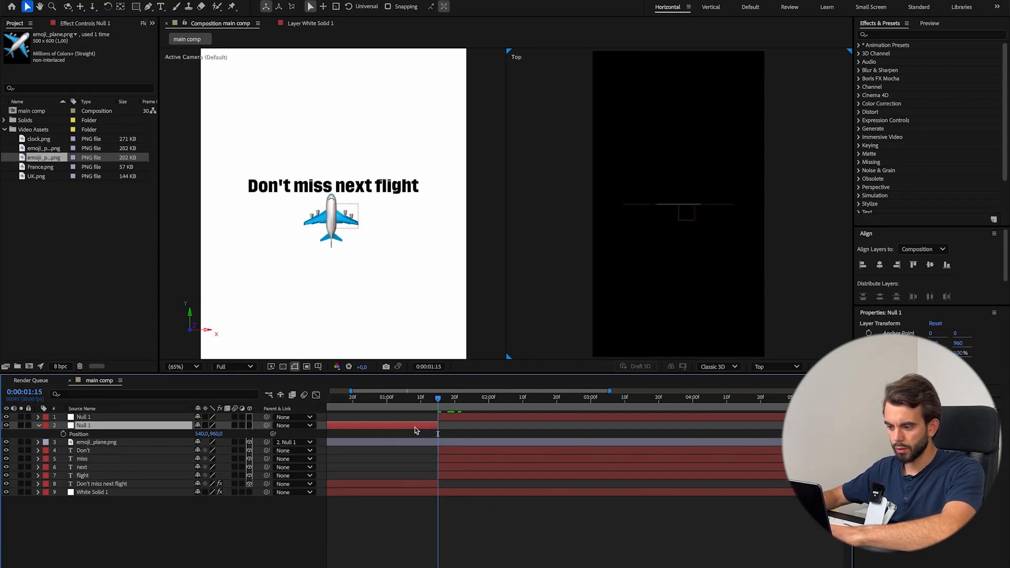
key(Delete)
key(super+Left)
key(super+Left)
key(super+Left)
key(super+Left)
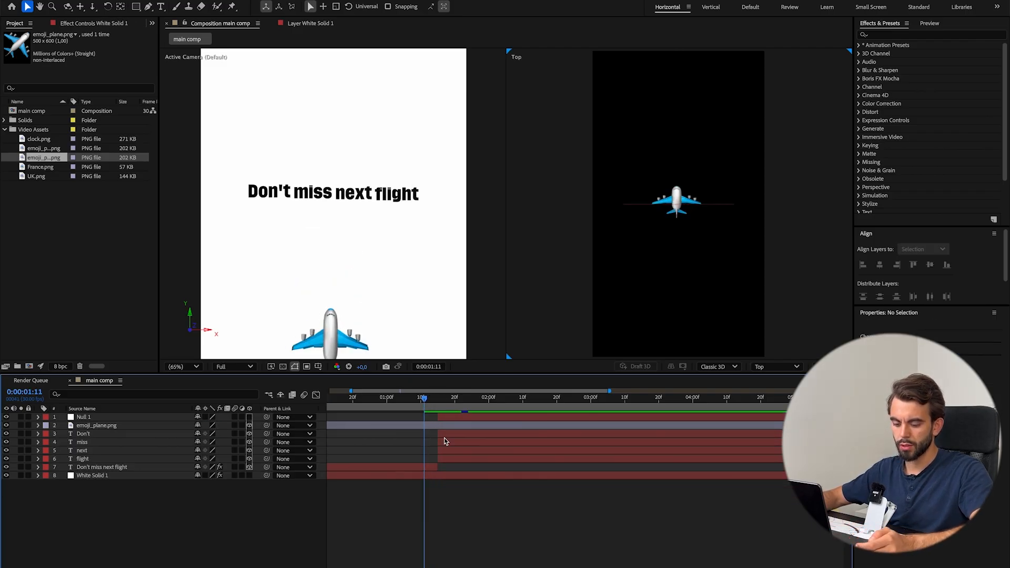
Try to animate Null 1's Position with a keyframe at 0:00:01:15 and Y 848 at 0:00:01:29, then undo it.
click(439, 398)
click(104, 418)
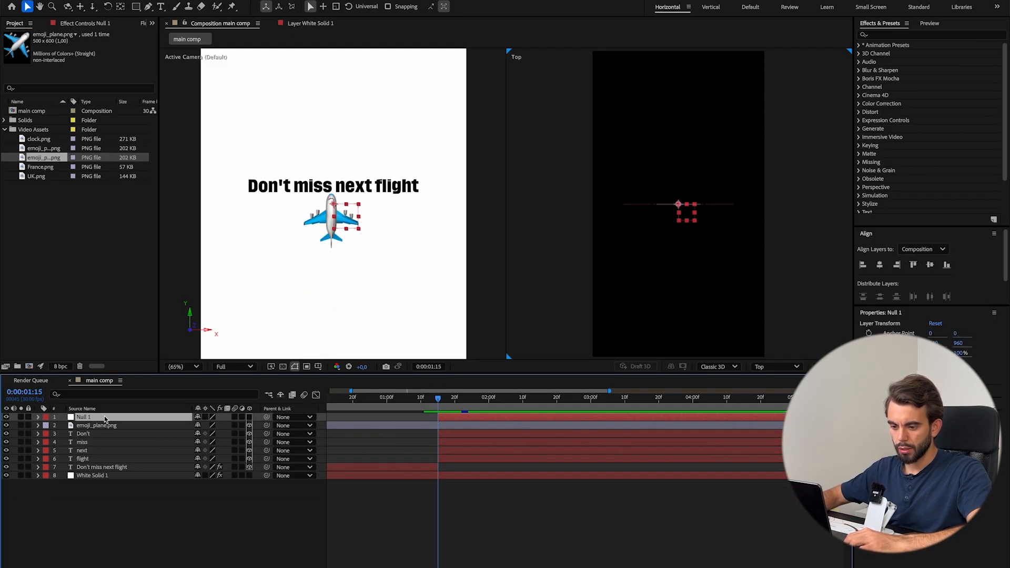
key(alt+shift+p)
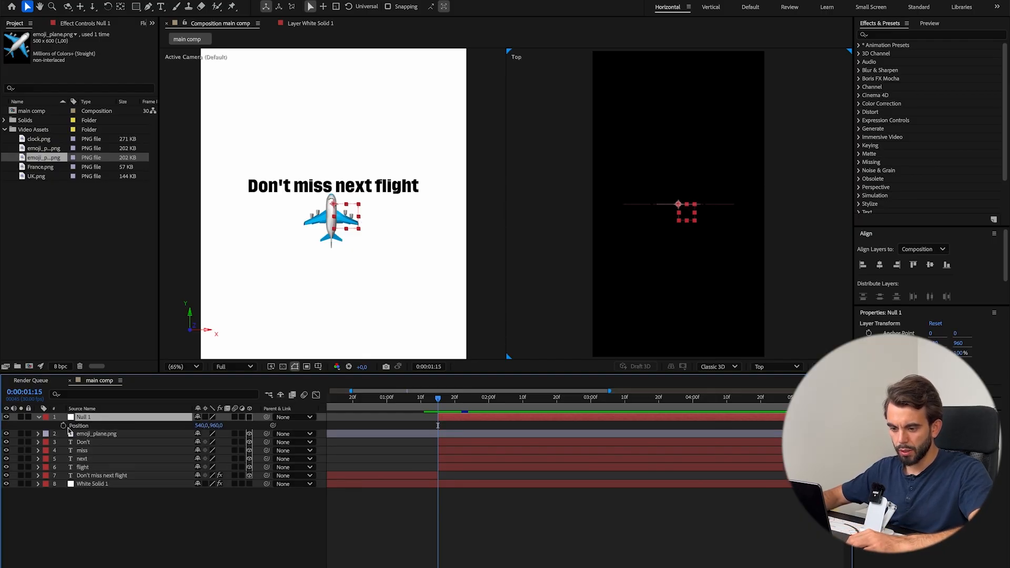
key(space)
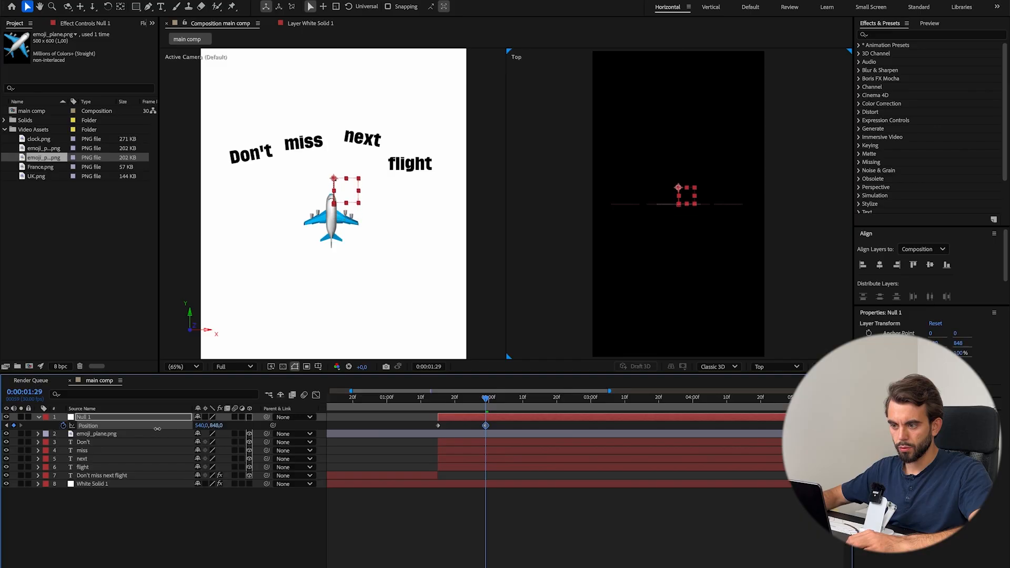
click(279, 521)
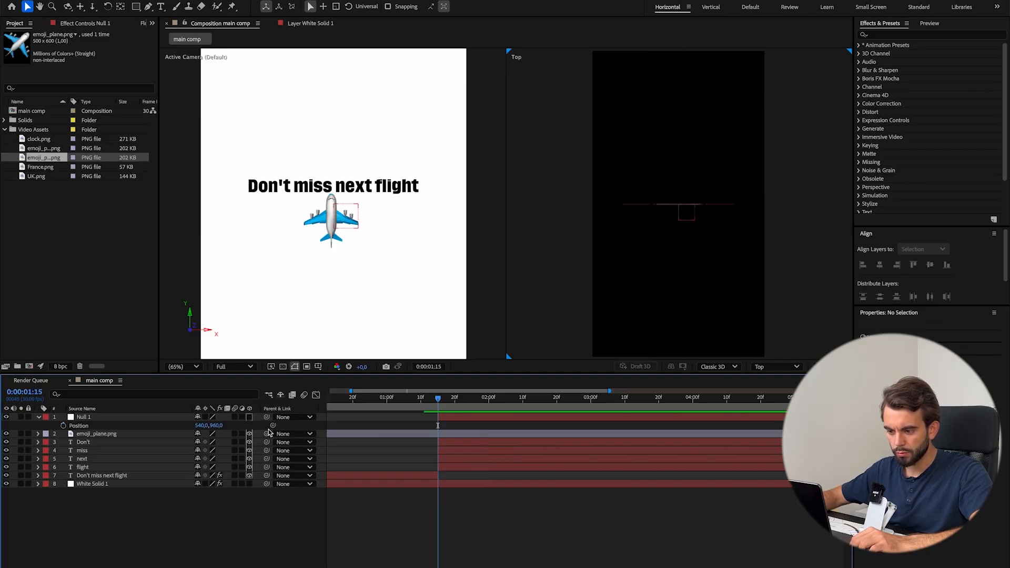
Parent the plane to Null 1 again and keyframe the null's Position at 0:00:01:15, with Y 833 at 0:00:01:22.
drag(200, 425, 129, 421)
click(63, 425)
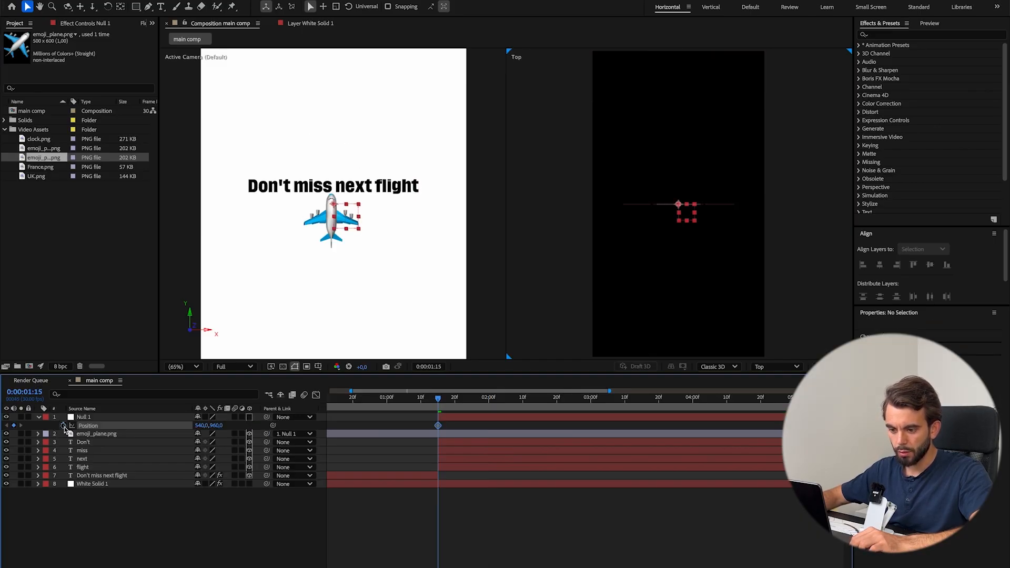
key(space)
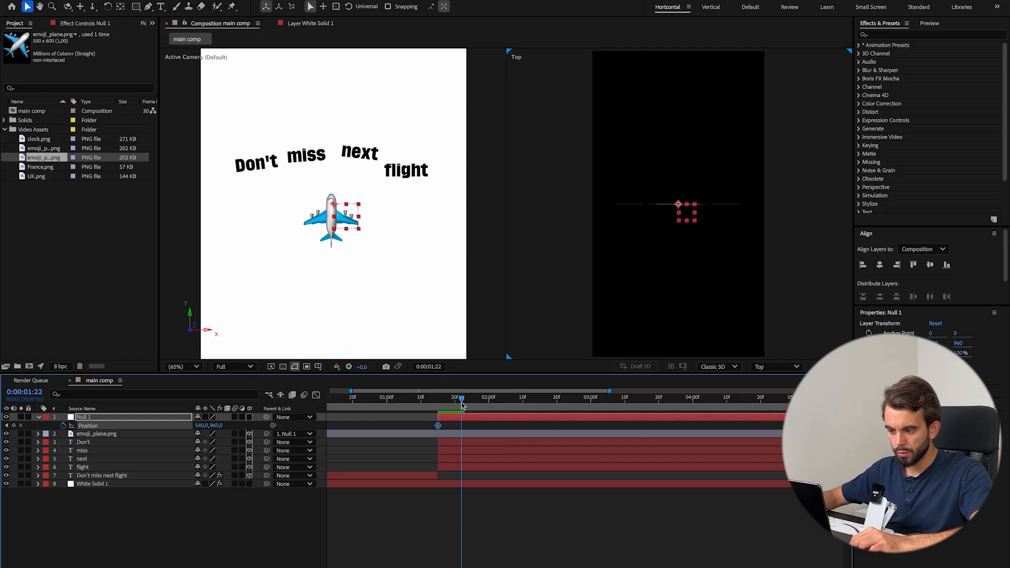
drag(197, 427, 155, 427)
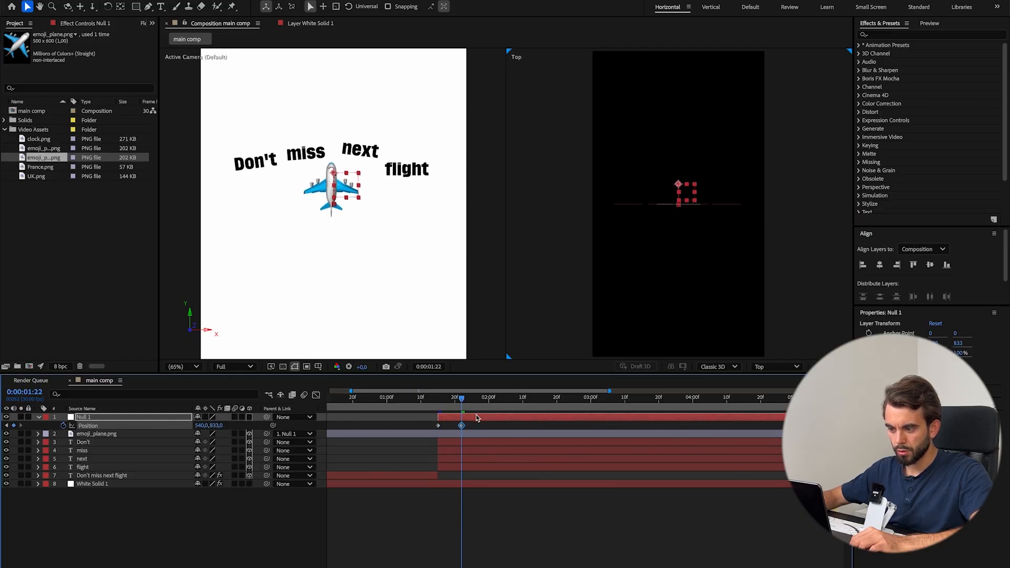
key(space)
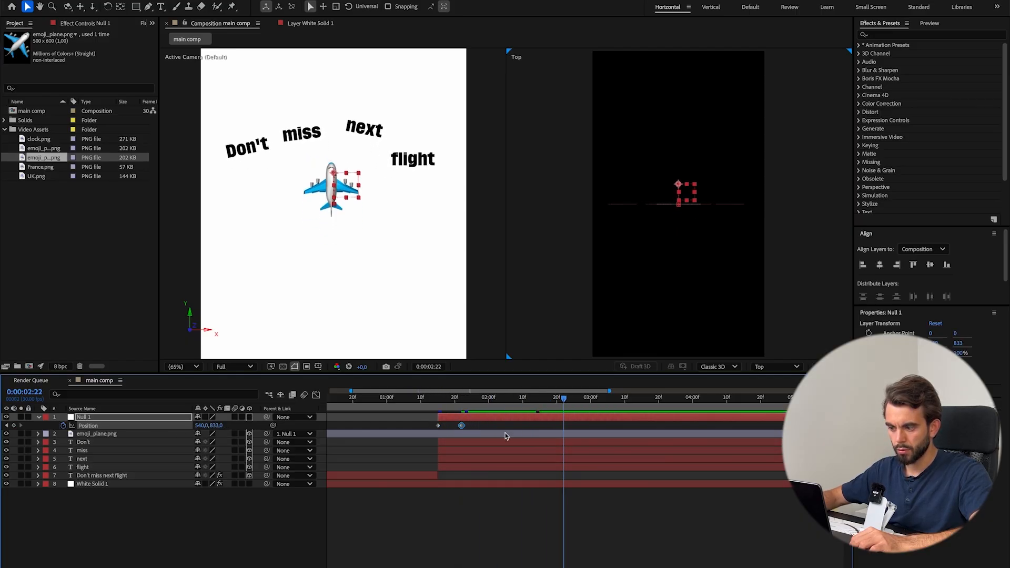
Reveal the "Don't" layer's keyframes and move Null 1's ending Position keyframe to match them at 0:00:02:20.
key(super+Left)
key(super+Left)
key(super+Left)
key(super+Left)
key(super+Left)
key(super+Left)
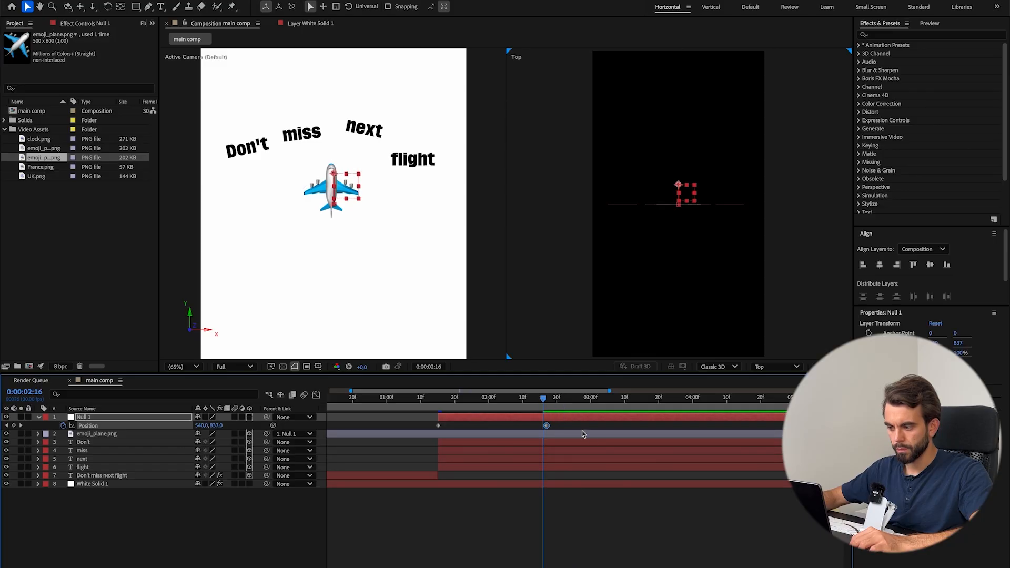
click(577, 442)
key(u)
click(562, 400)
drag(546, 425, 556, 425)
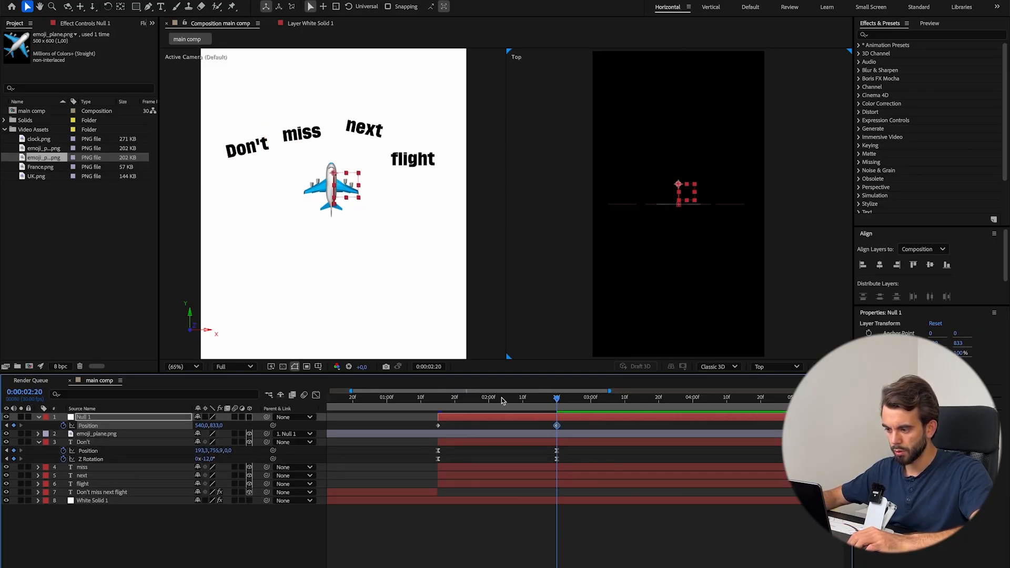
Easy-ease Null 1's Position keyframes, shape the speed graph for a fast start and long slowdown, and preview the motion.
drag(501, 398, 418, 401)
drag(538, 401, 558, 404)
drag(581, 428, 396, 421)
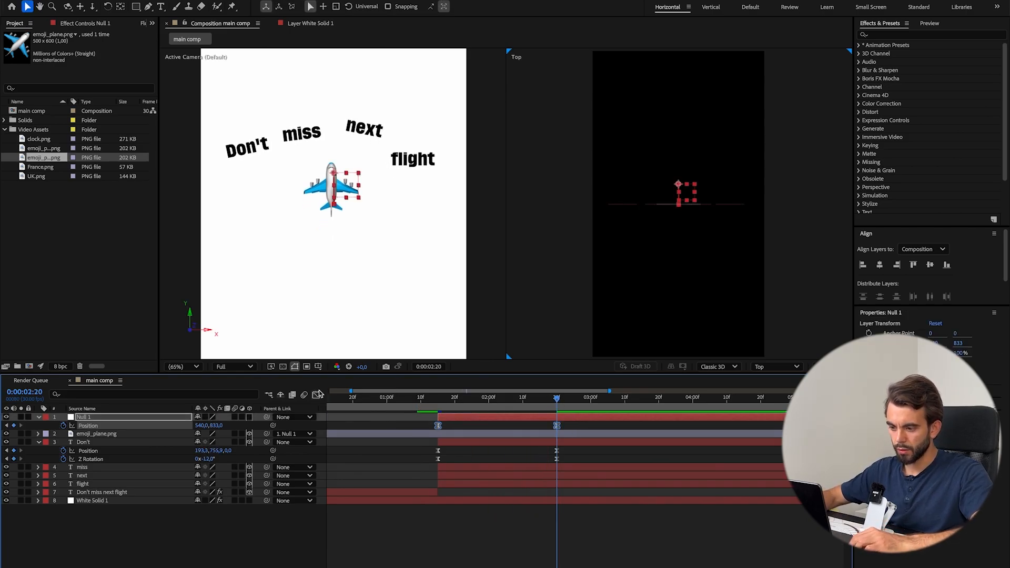
click(317, 394)
drag(596, 536, 405, 565)
drag(442, 407, 386, 425)
key(space)
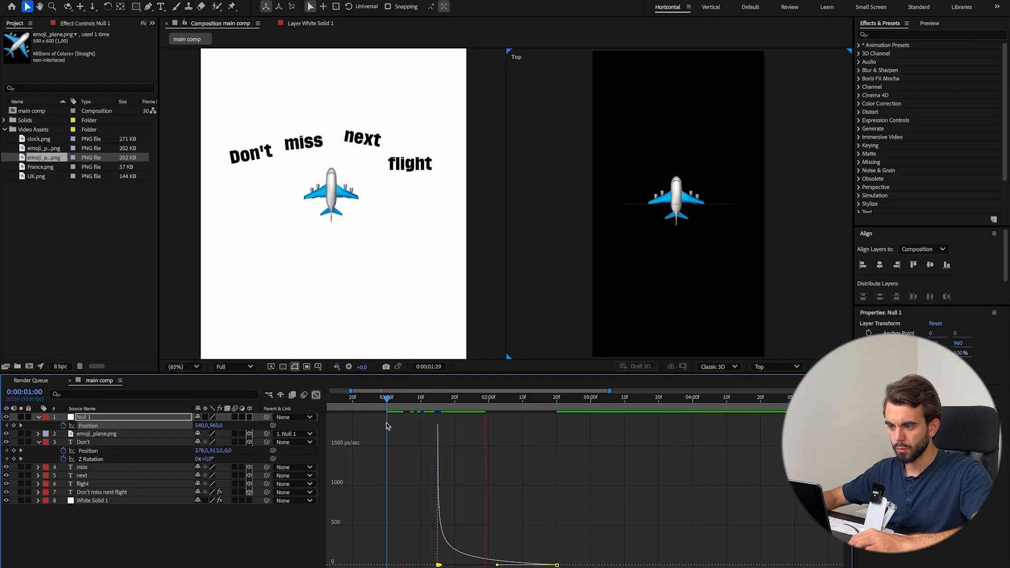
drag(391, 408, 367, 413)
key(space)
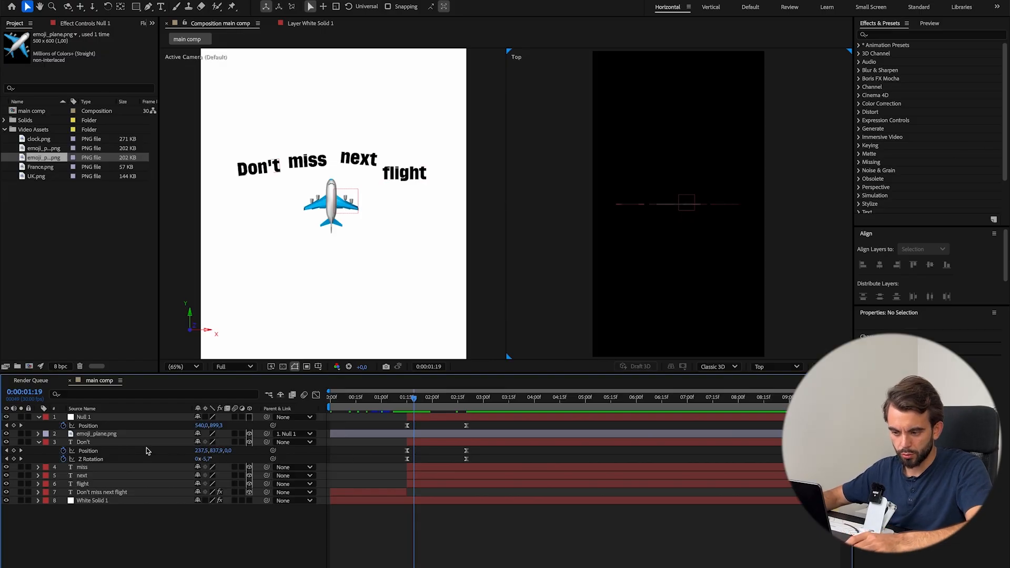
Try motion blur on all layers and check it on the plane's arrival and the lifting words.
key(ctrl+a)
click(234, 438)
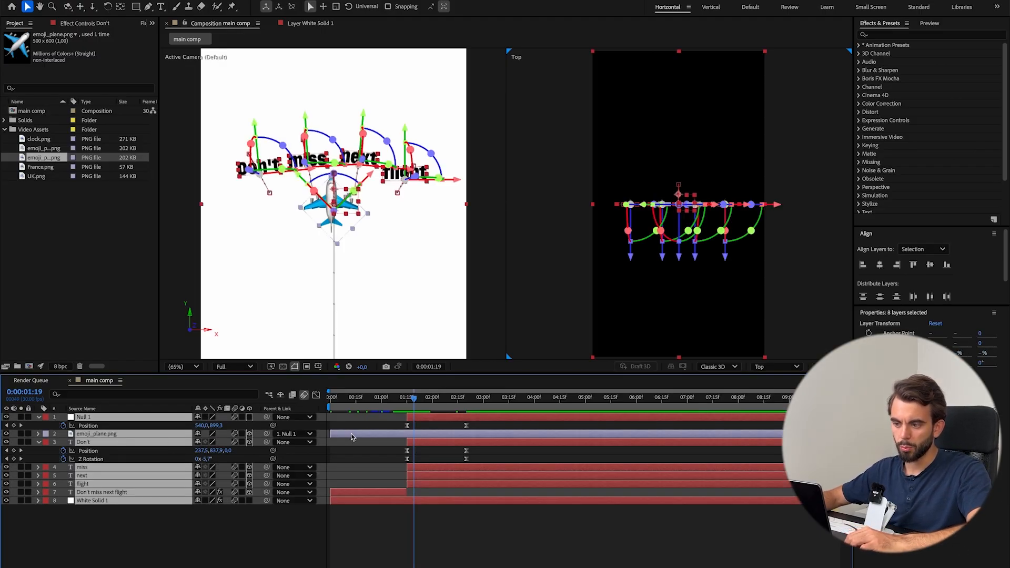
click(401, 399)
key(ctrl+shift+a)
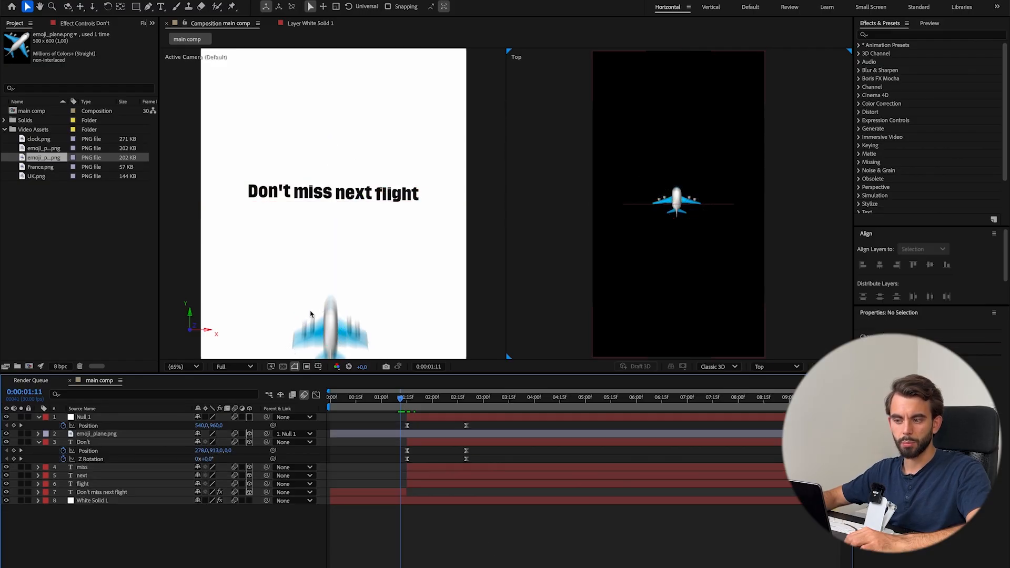
drag(402, 408, 414, 403)
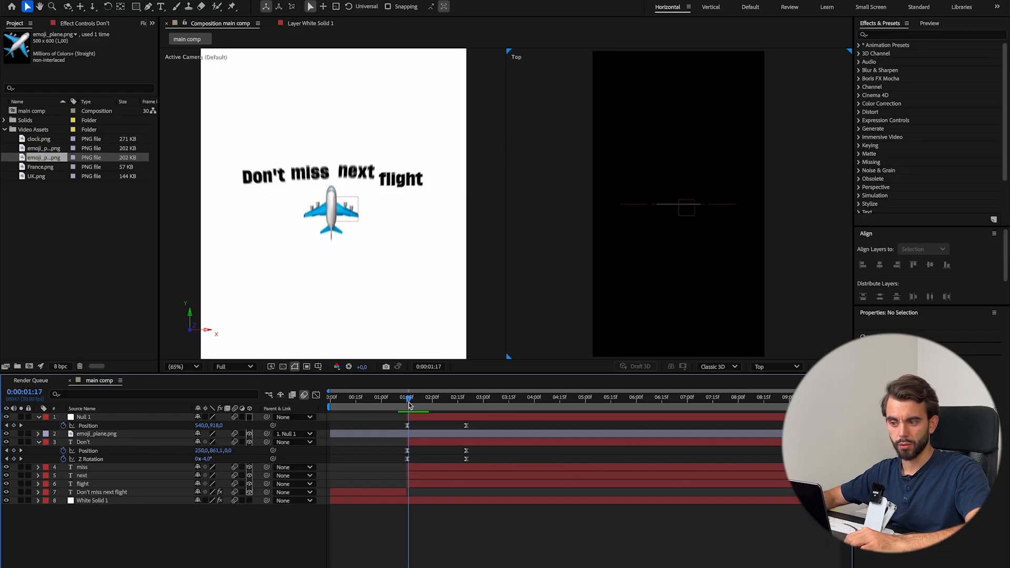
Turn motion blur off again for all layers.
key(ctrl+a)
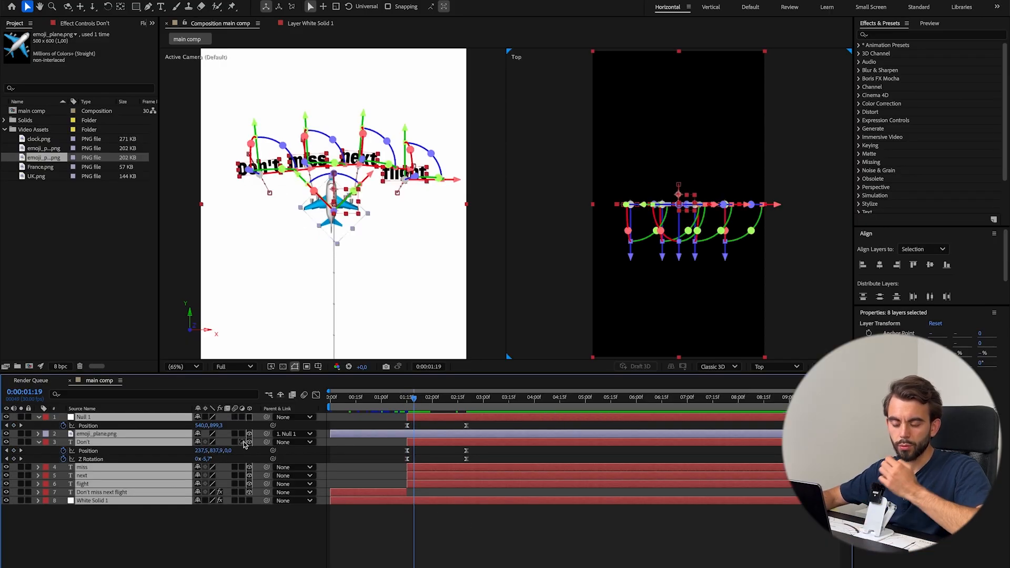
click(458, 553)
key(ctrl+s)
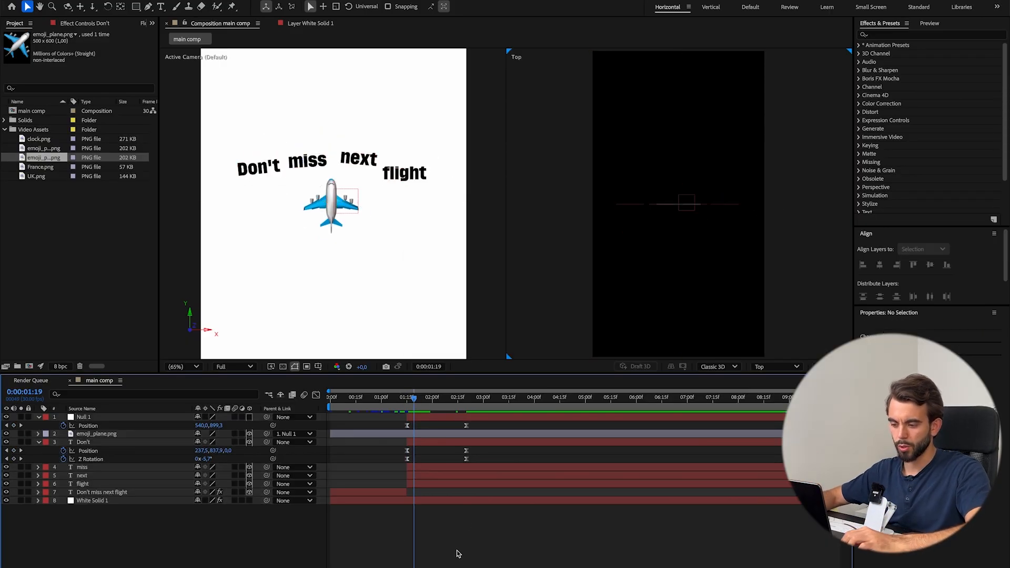
Collapse the expanded properties of all layers in the composition.
key(ctrl+a)
key(a)
key(a)
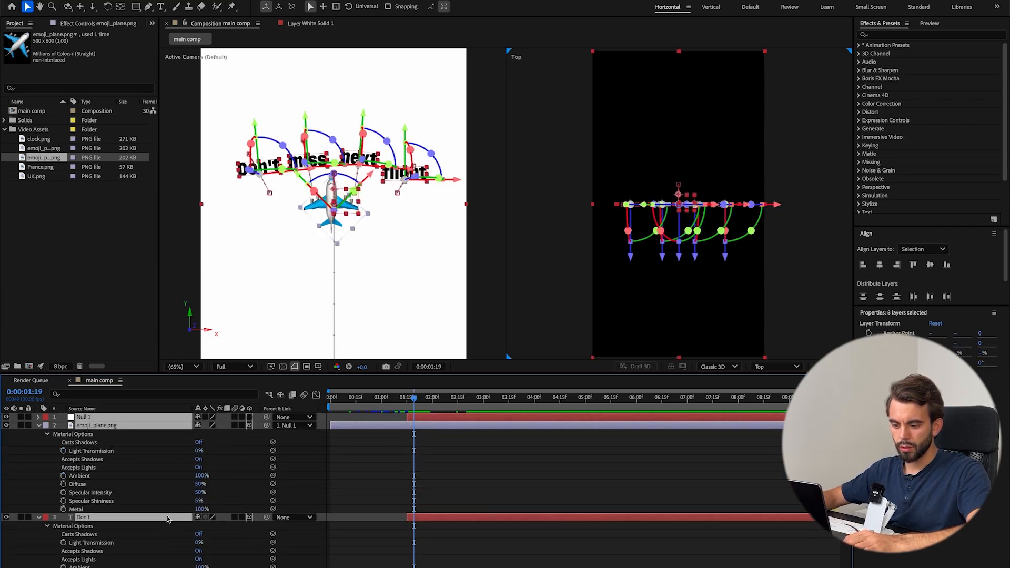
key(a)
click(167, 519)
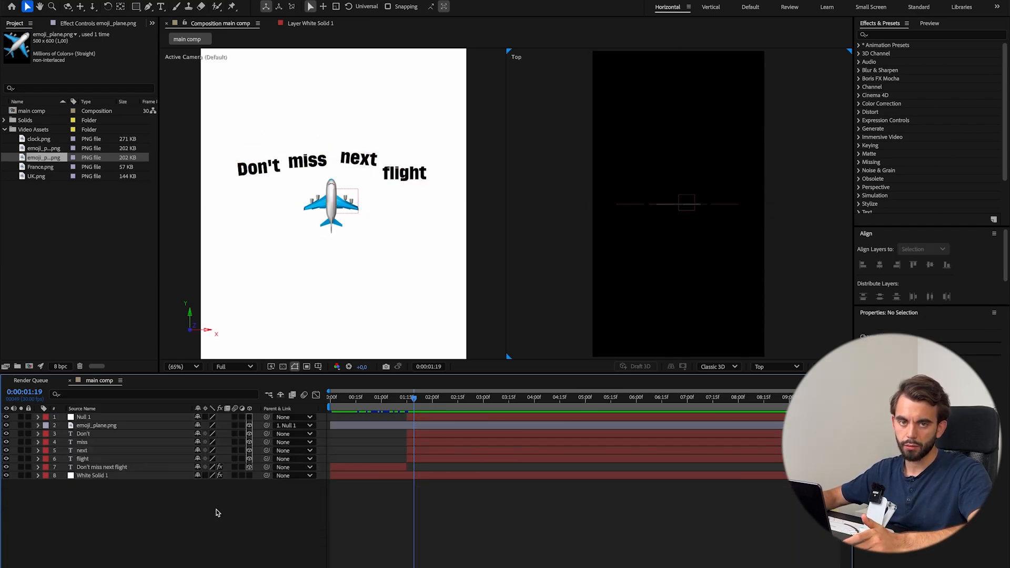
key(ctrl+a)
key(a)
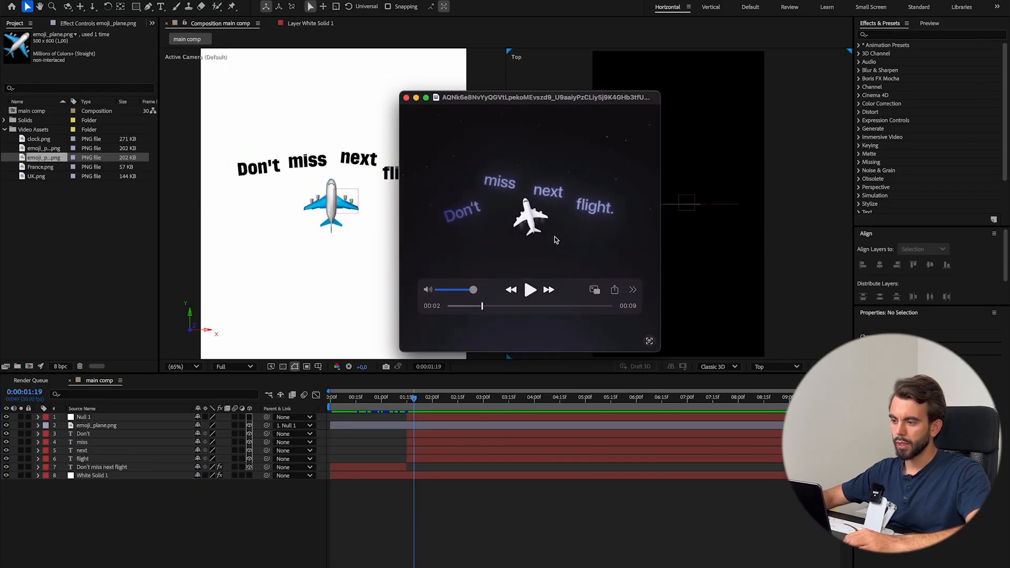
Step back and forth through the reference video's frames to examine the plane and background as the words form the arc.
key(Right)
key(Right)
key(Right)
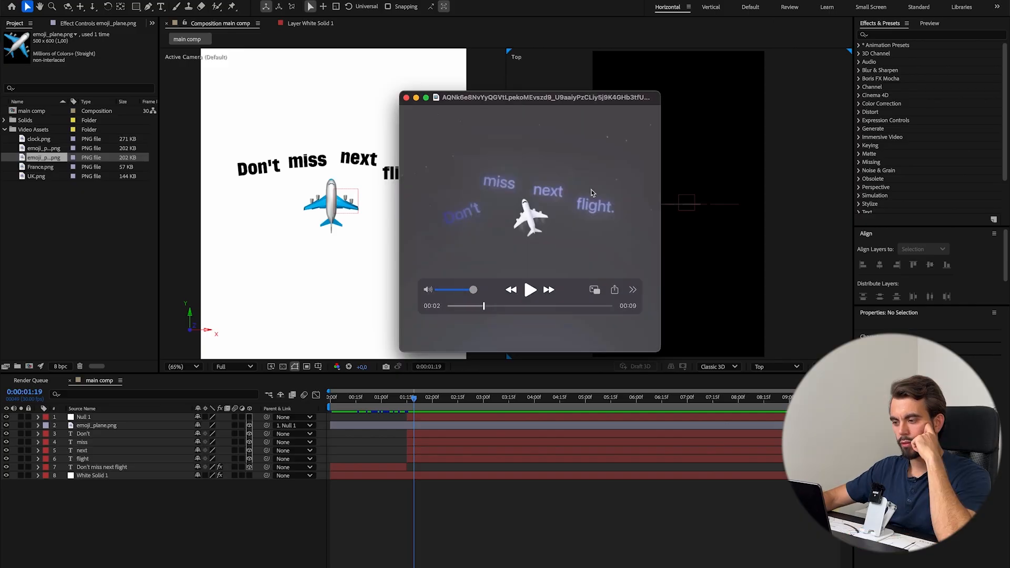
key(Left)
key(Left)
key(Left)
key(Left)
key(Left)
key(Left)
key(Left)
key(Left)
key(Left)
key(Left)
key(Left)
key(Left)
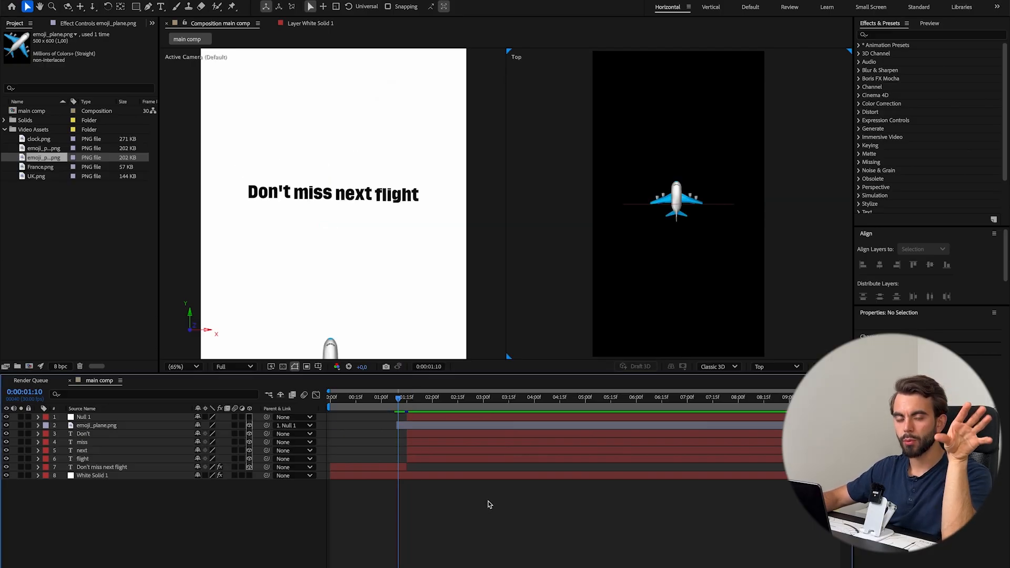
click(443, 460)
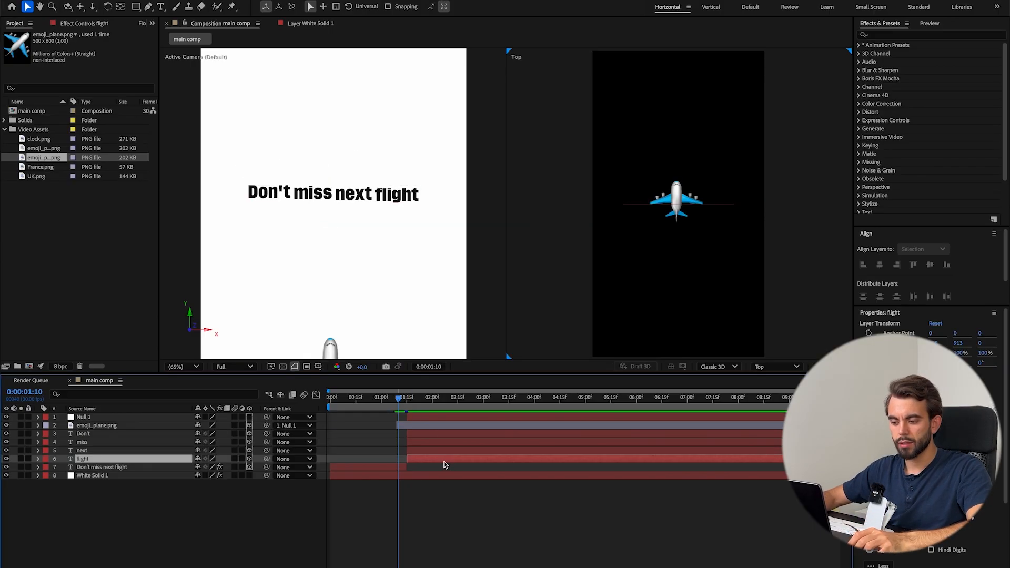
shift+click(432, 417)
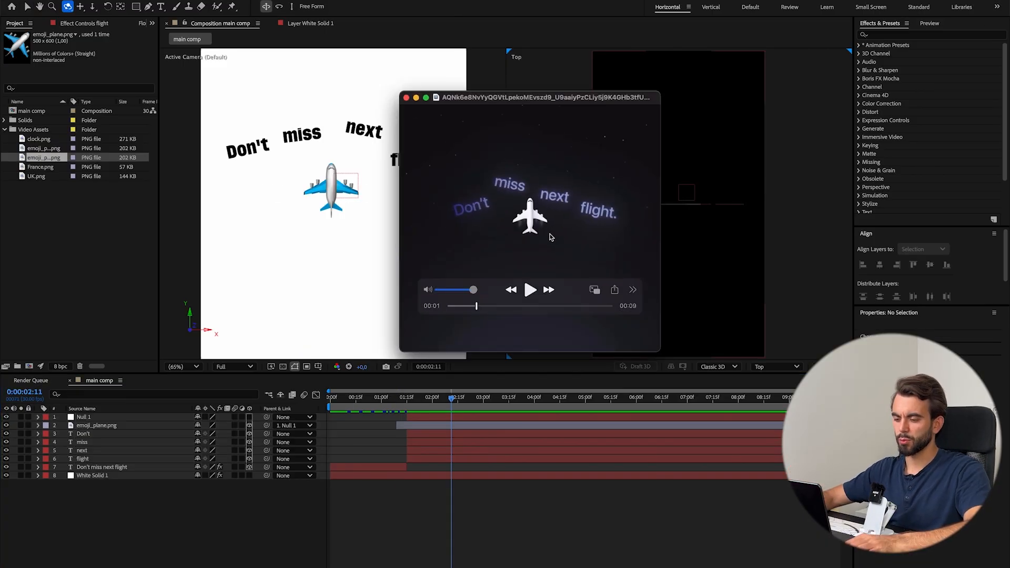
Split the White Solid 1 background layer at 0:00:01:15.
click(471, 505)
drag(430, 402, 408, 403)
click(424, 477)
key(ctrl+shift+d)
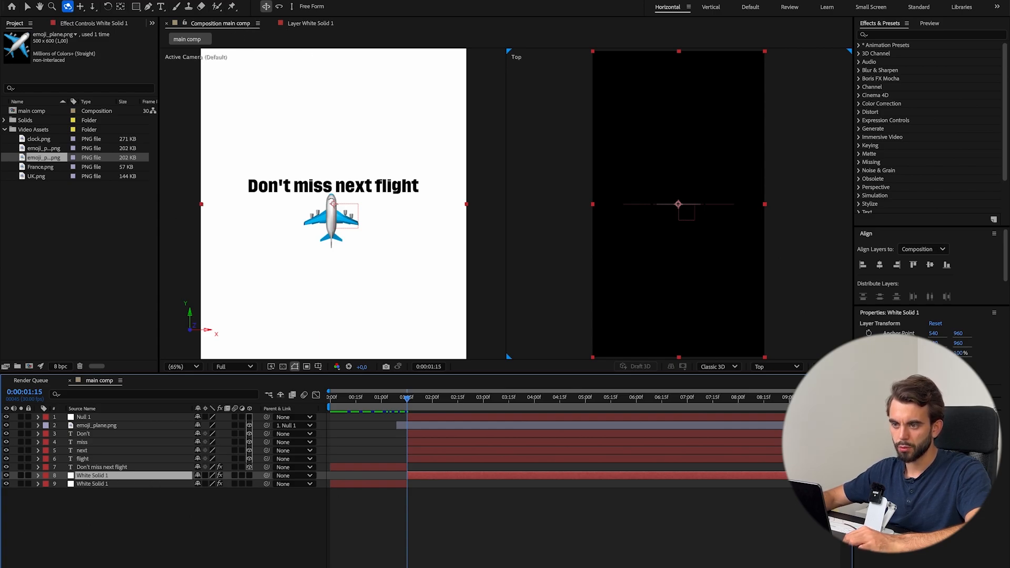
Change the second part of the background solid to black (000000) as a new solid.
click(160, 0)
click(198, 5)
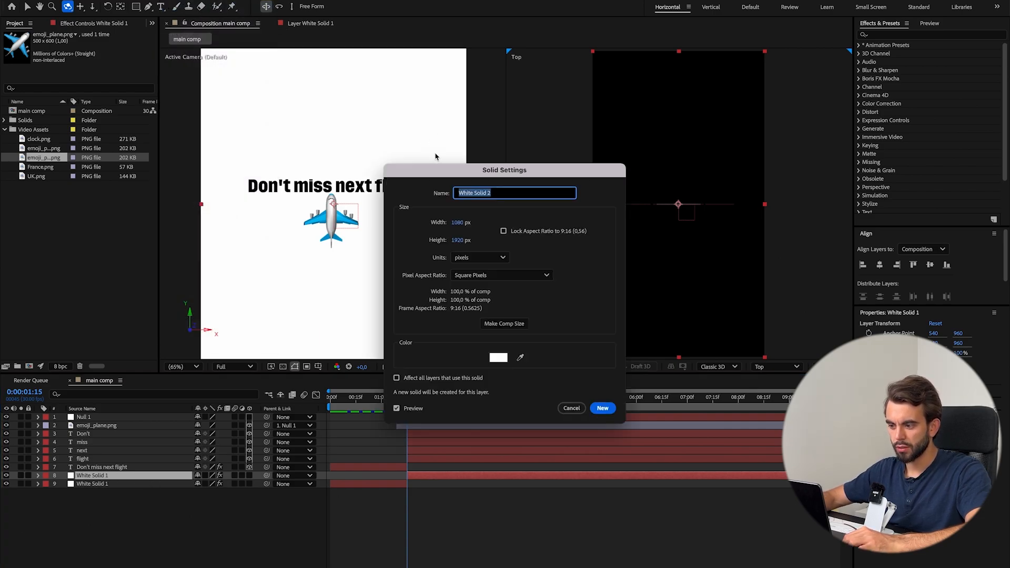
click(498, 358)
click(415, 297)
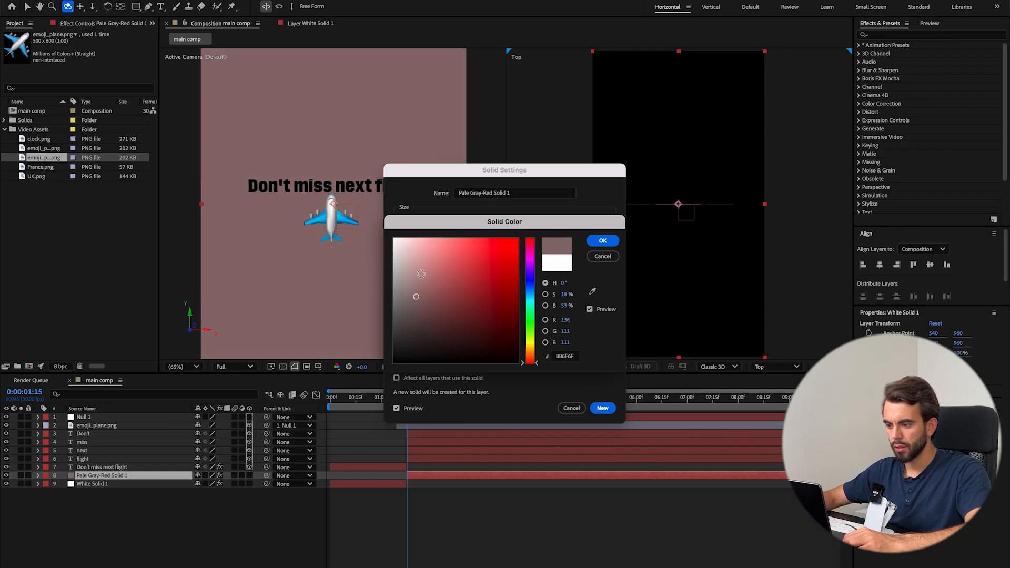
drag(423, 274, 365, 412)
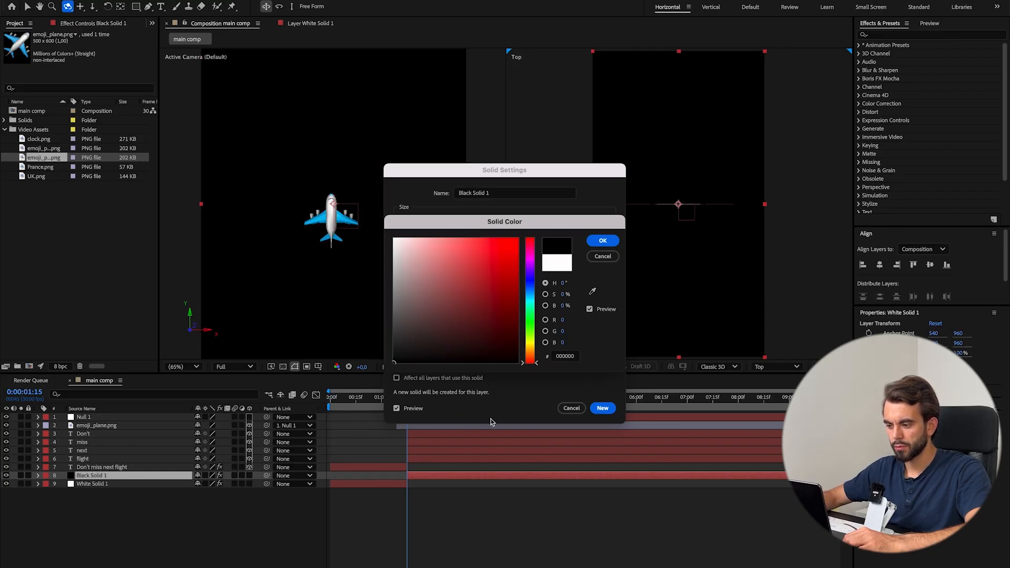
click(603, 241)
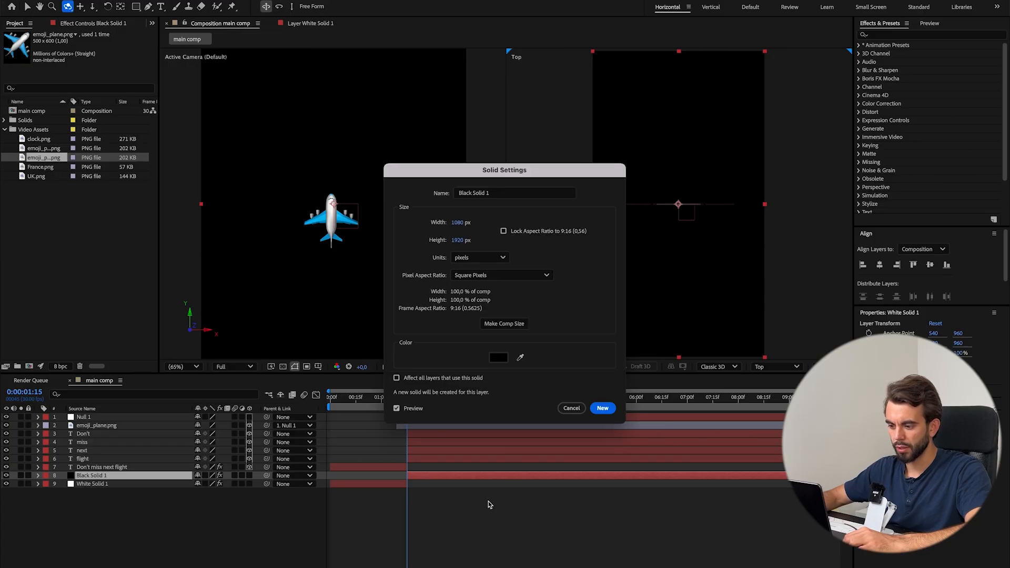
click(602, 408)
Change the fill colour of the four word layers Don't, miss, next and flight to white (FFFFFF).
mouse_move(407, 399)
mouse_down()
mouse_move(396, 398)
mouse_move(414, 401)
mouse_up()
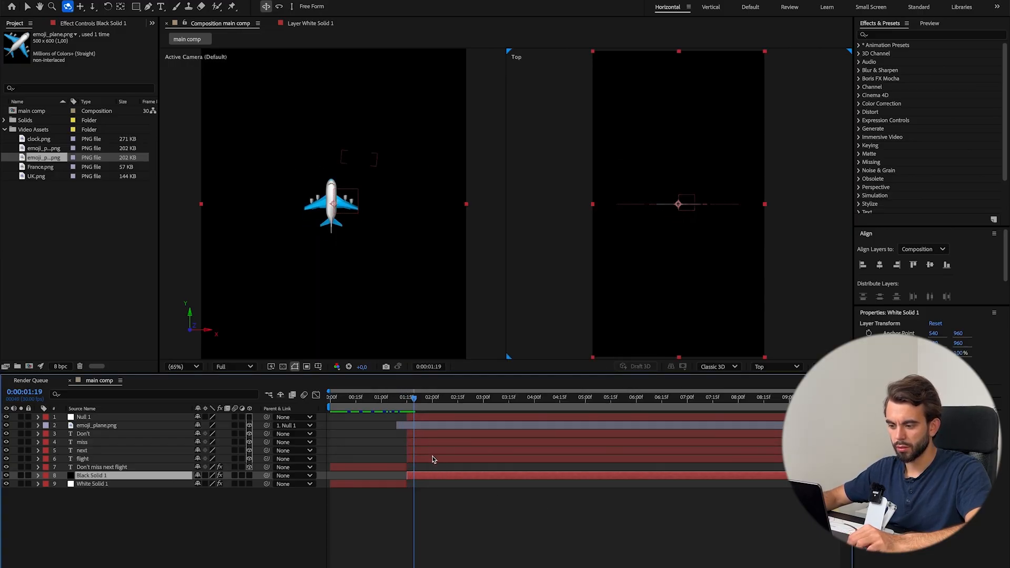
click(437, 436)
shift+click(435, 458)
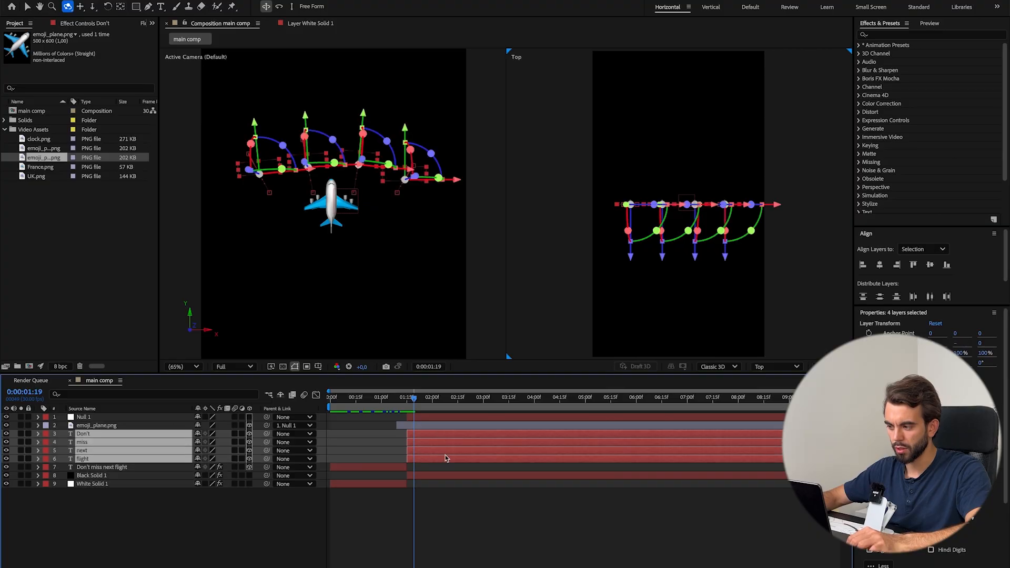
click(870, 477)
text(ffffff)
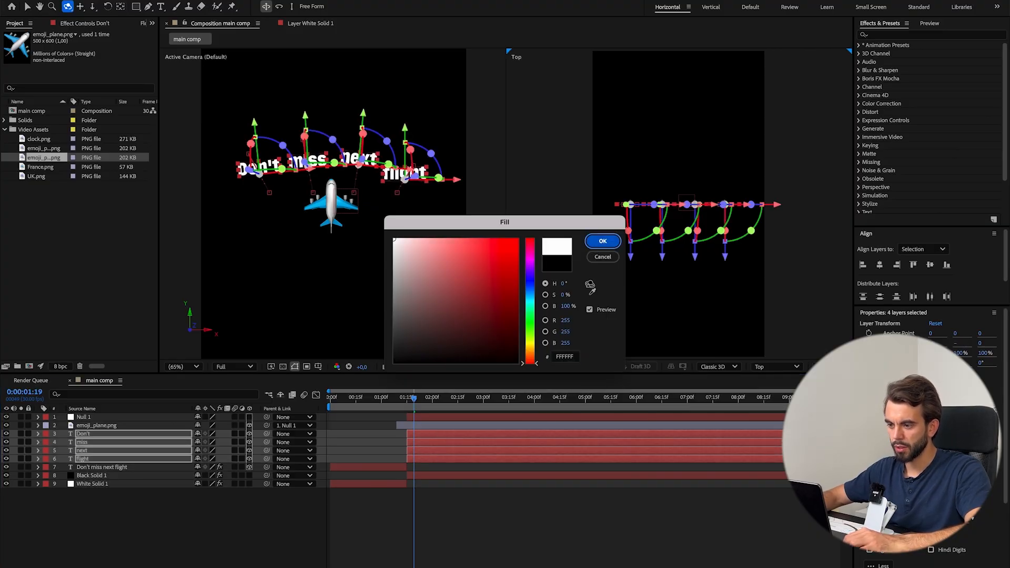
click(603, 241)
click(477, 472)
Keyframe the plane's Z Rotation at 0:00:01:25, and set it to -70° at 0:00:02:07.
drag(413, 404, 402, 405)
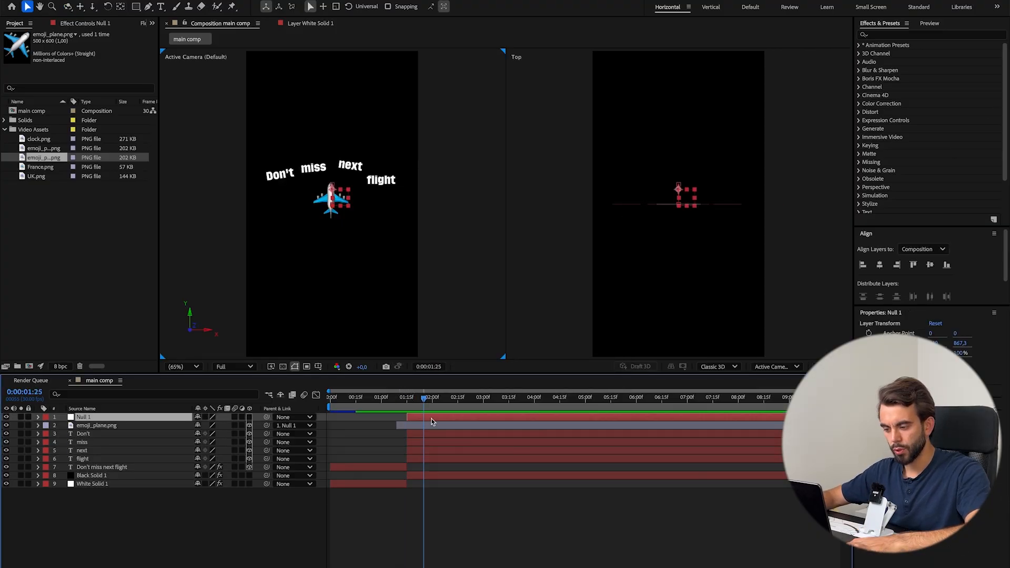
key(r)
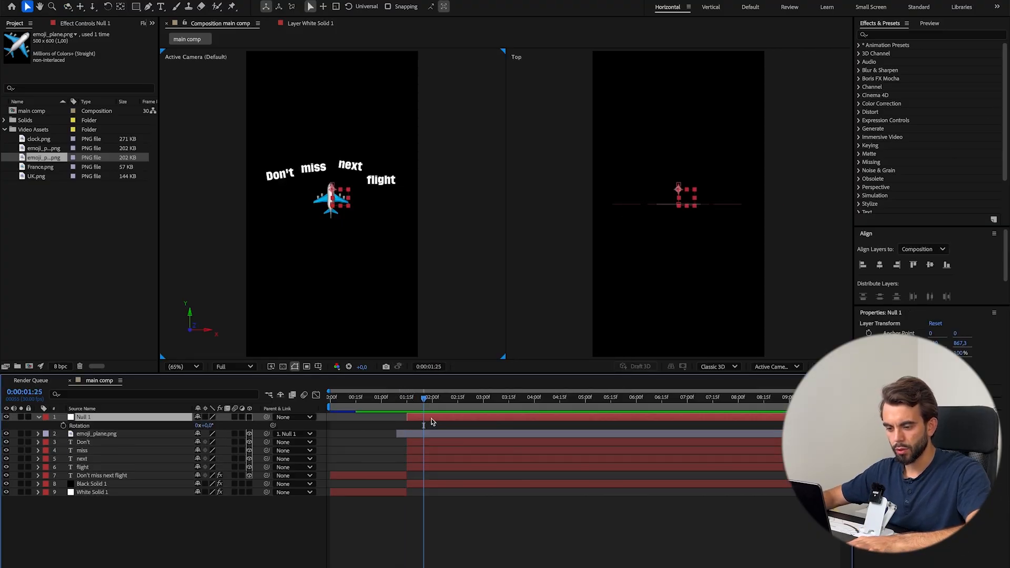
click(74, 432)
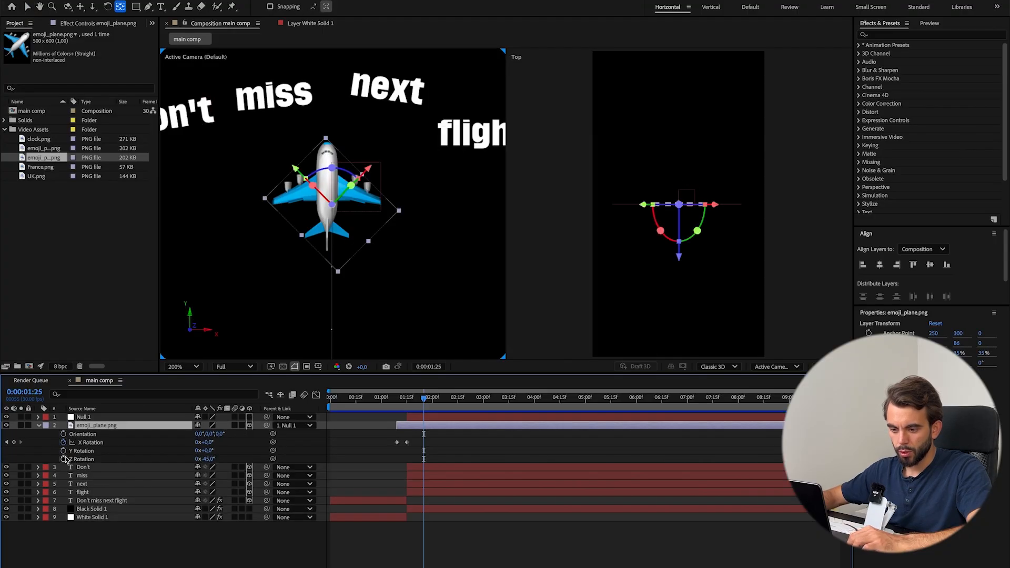
click(64, 460)
drag(427, 408, 444, 409)
drag(209, 460, 197, 459)
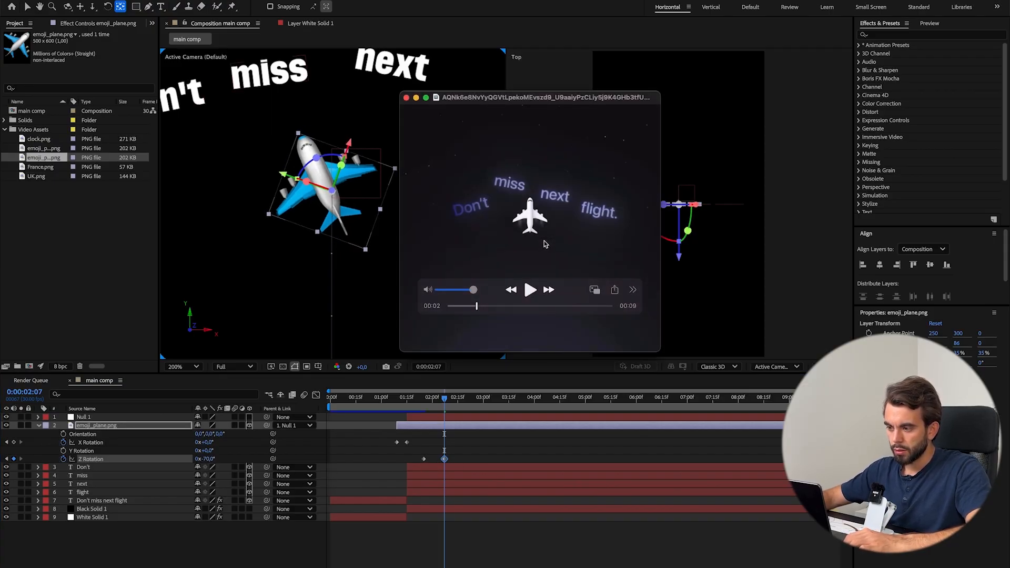
Move the plane's two Z Rotation keyframes so the first sits at 0:00:02:08, and fit the composition in the viewer.
click(465, 415)
drag(464, 415, 446, 415)
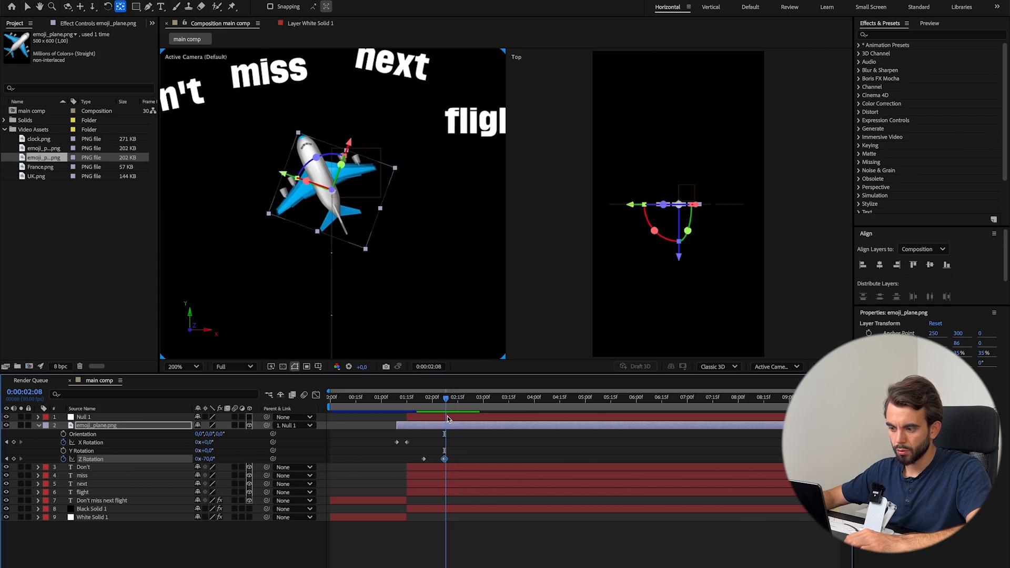
drag(418, 458, 446, 460)
key(ctrl+space)
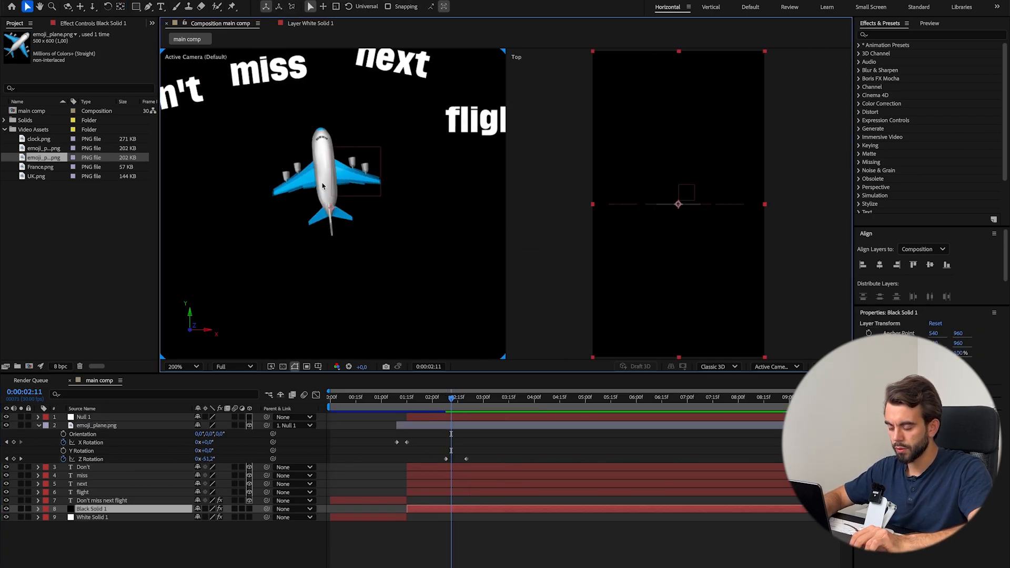
key(shift+slash)
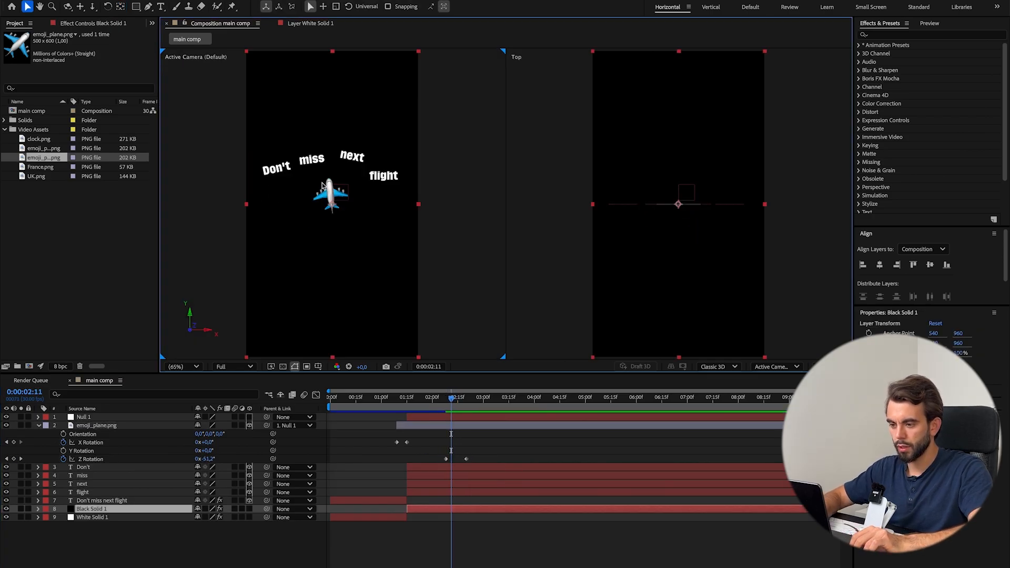
key(alt+space)
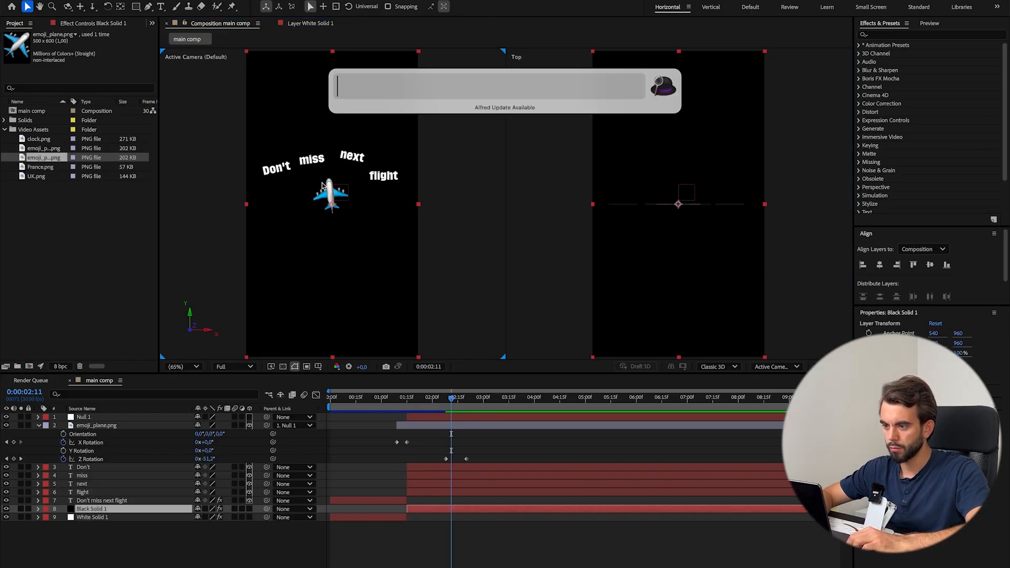
text(/)
key(Escape)
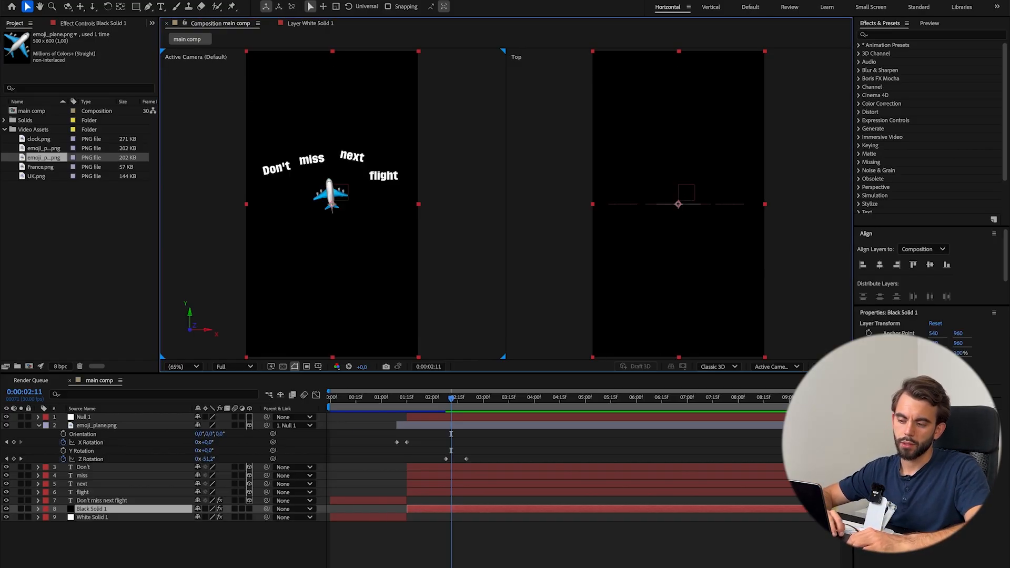
click(184, 367)
click(185, 385)
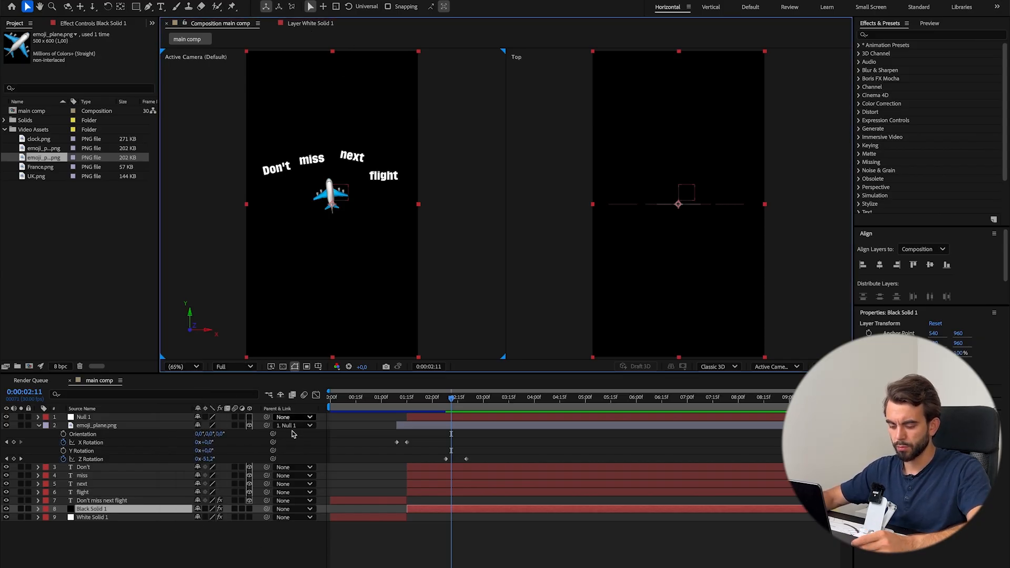
Look up the keyboard shortcuts editor by searching the help for "short", view its key assignments and close it.
click(323, 0)
text(short)
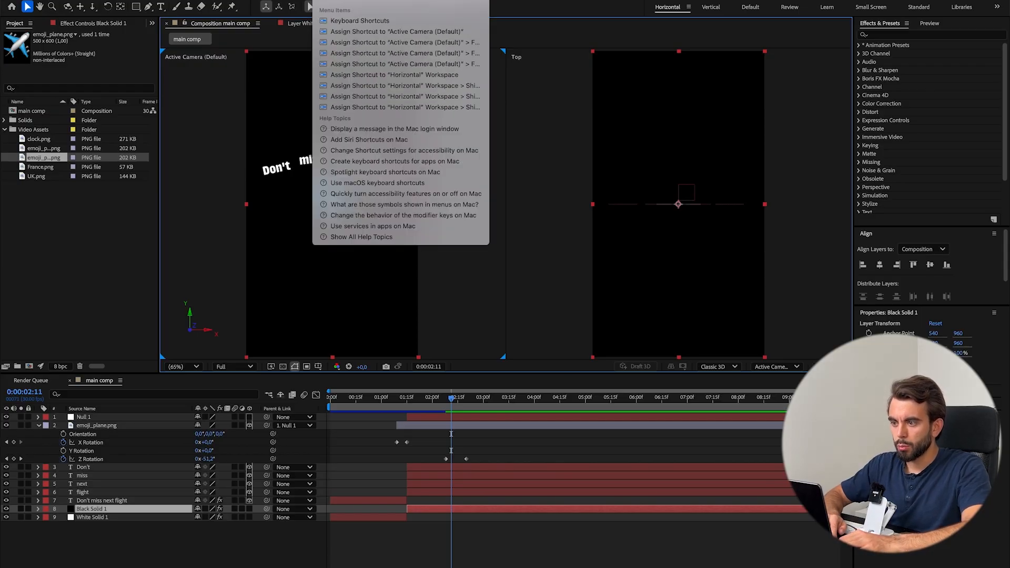
mouse_move(343, 21)
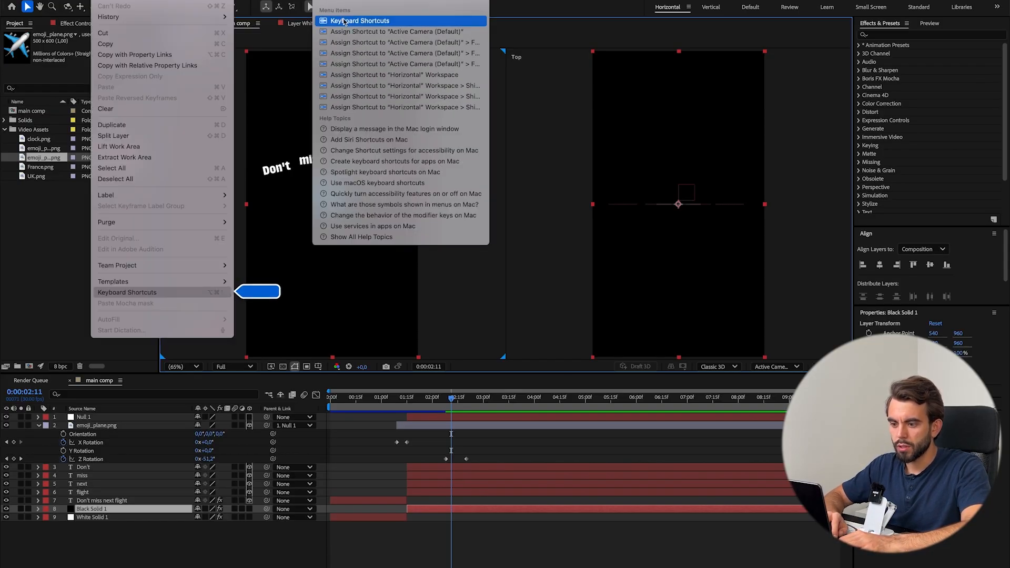
click(226, 293)
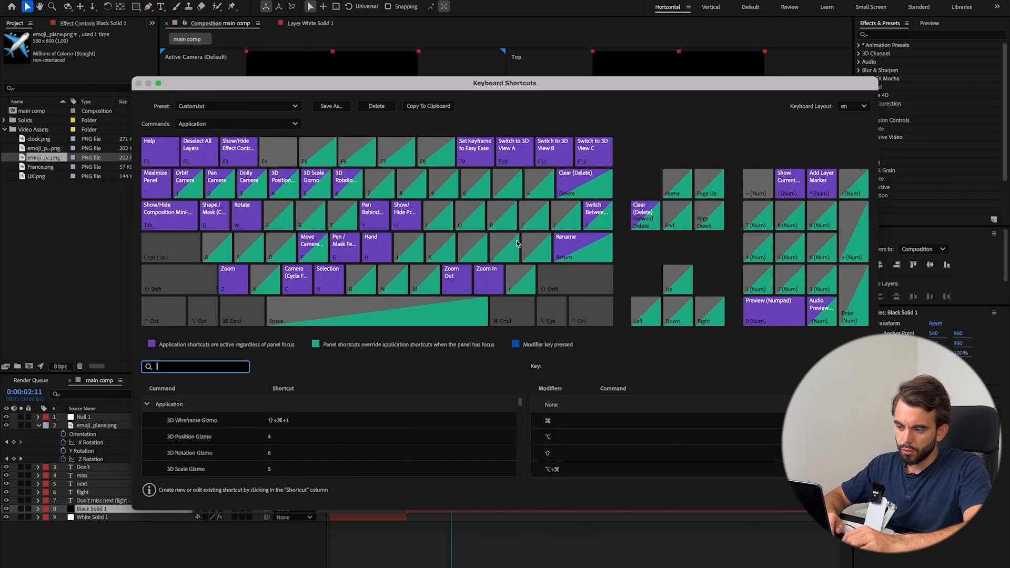
key(Escape)
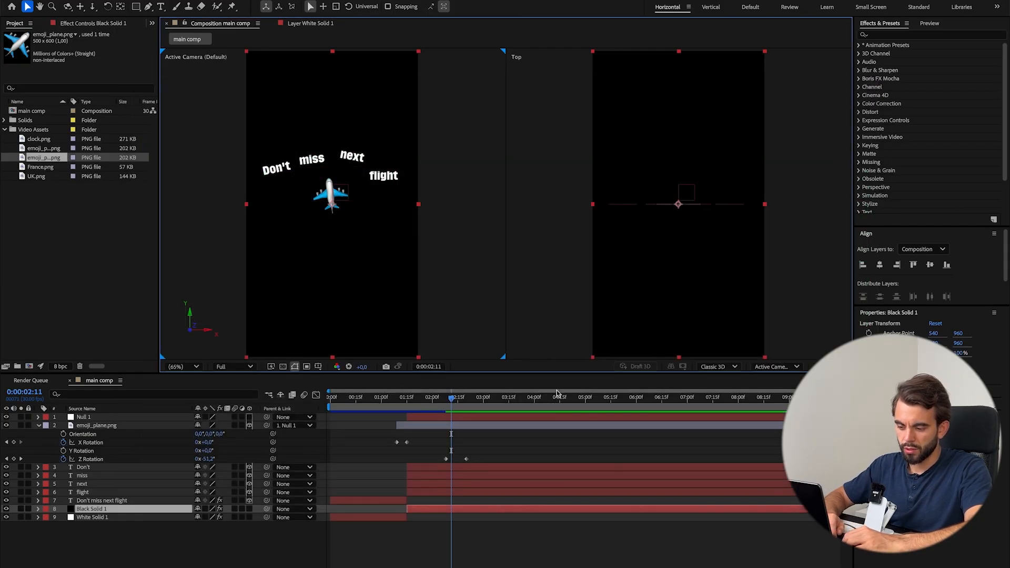
click(400, 549)
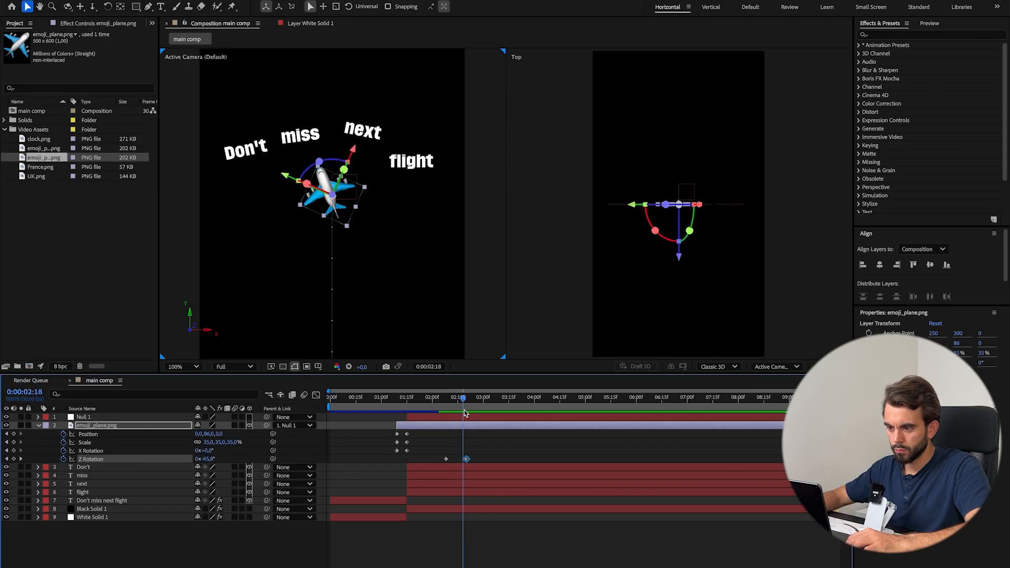
Add a new null object to the composition and trim its start to 0:00:01:15, level with Null 1.
mouse_move(467, 416)
mouse_down()
mouse_move(453, 416)
mouse_move(466, 418)
mouse_up()
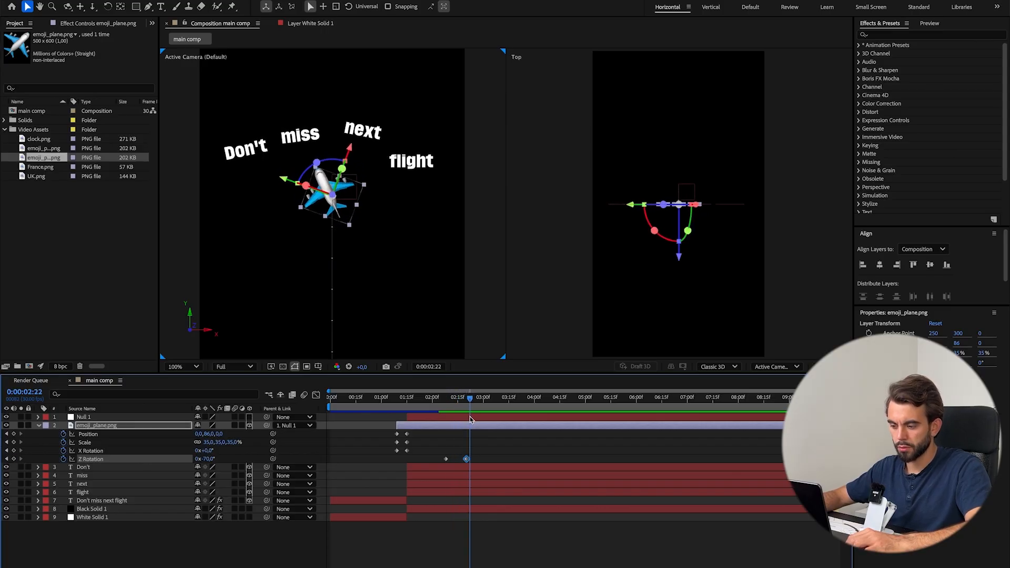
click(429, 544)
key(ctrl+alt+shift+y)
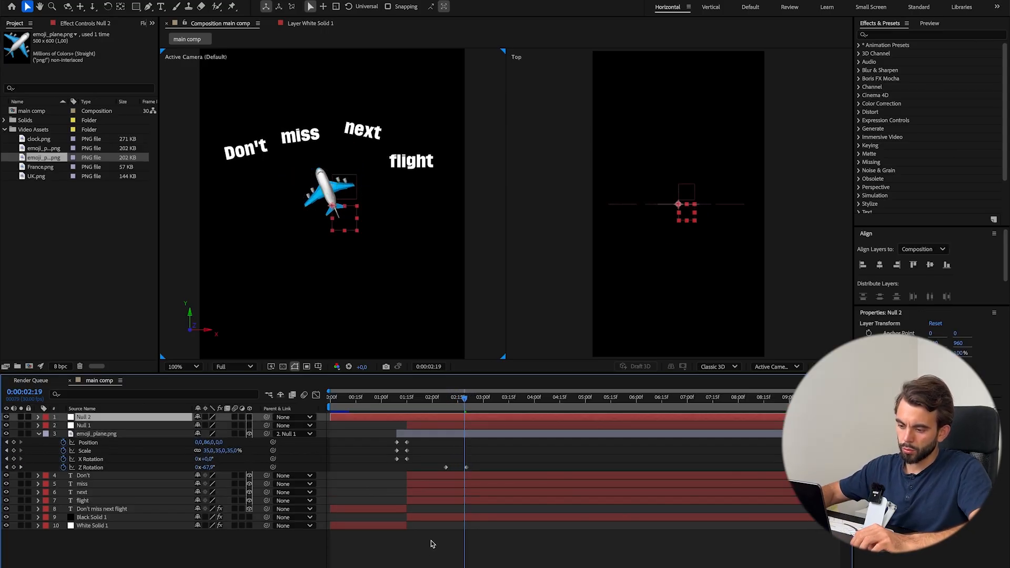
drag(331, 417, 404, 417)
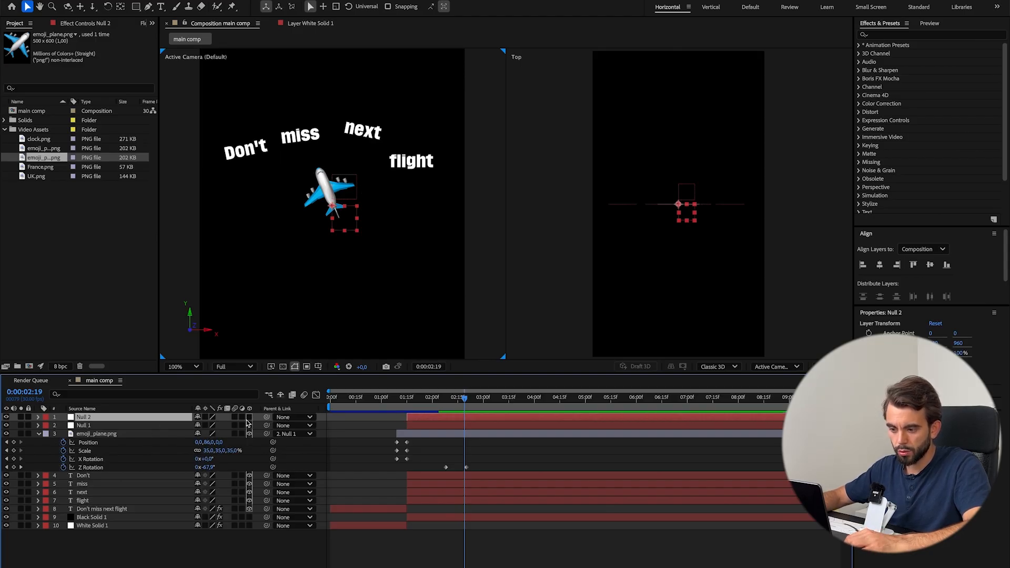
Parent the four word layers Don't, miss, next and flight to Null 2, and reveal the null's Rotation property.
click(151, 477)
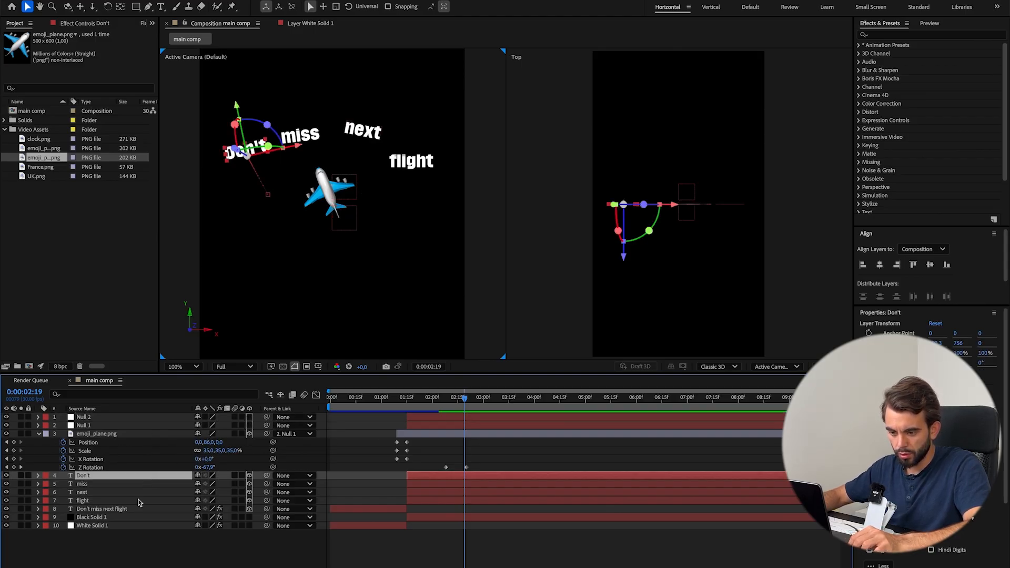
shift+click(134, 500)
drag(231, 461, 108, 416)
click(450, 417)
key(r)
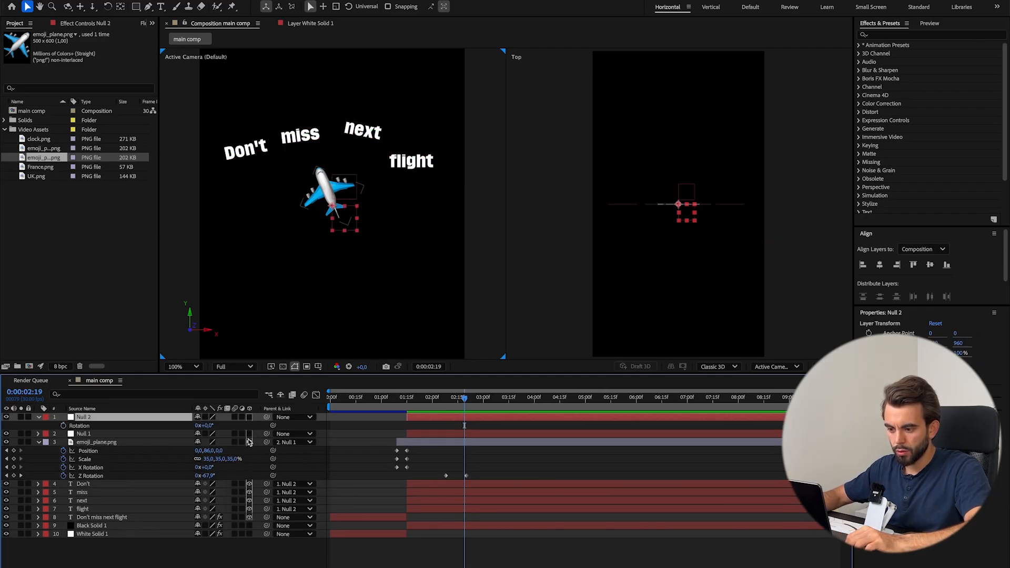
Try rotating Null 2 together with the four attached words, and undo the rotation.
drag(204, 426, 222, 429)
drag(223, 429, 227, 429)
key(super+z)
Keyframe Null 2's Rotation at 0:00:02:08, and set it to -11° at 0:00:02:20.
key(j)
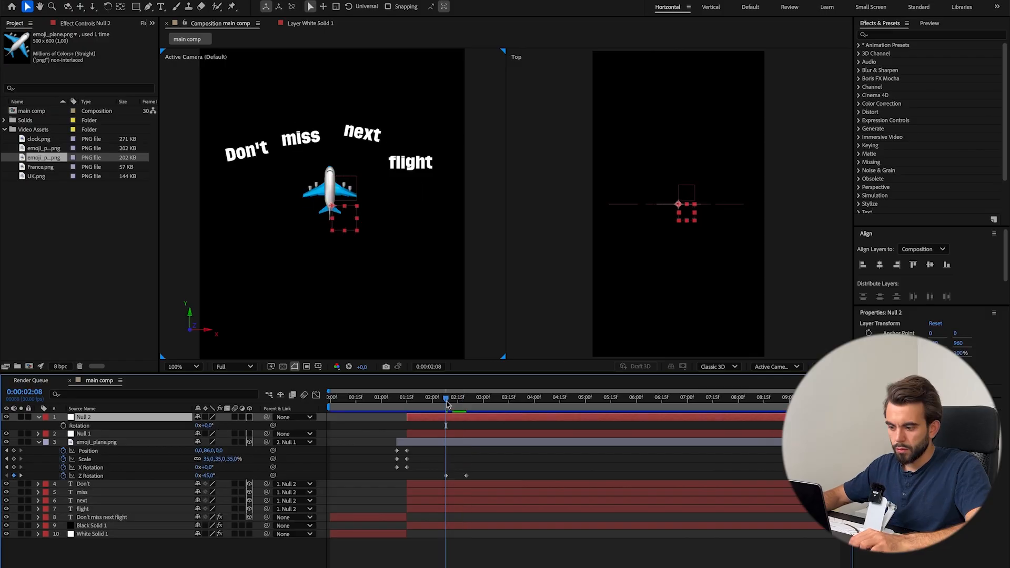
click(64, 425)
drag(448, 399, 467, 400)
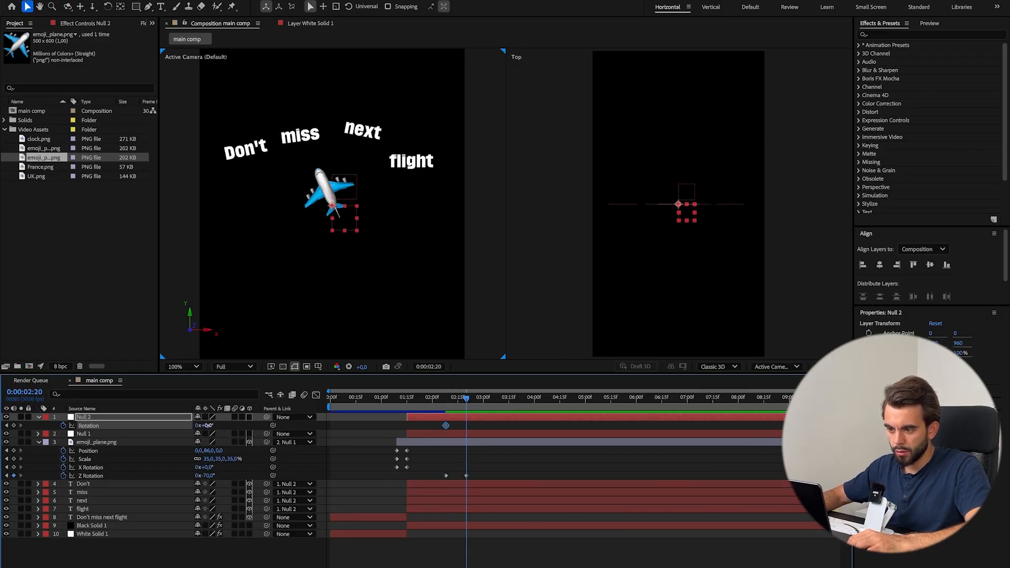
drag(209, 425, 204, 426)
At 0:00:03:04, set the plane's Z Rotation to 0° and Null 2's Rotation to 30°.
drag(467, 400, 492, 408)
drag(214, 476, 243, 475)
click(211, 475)
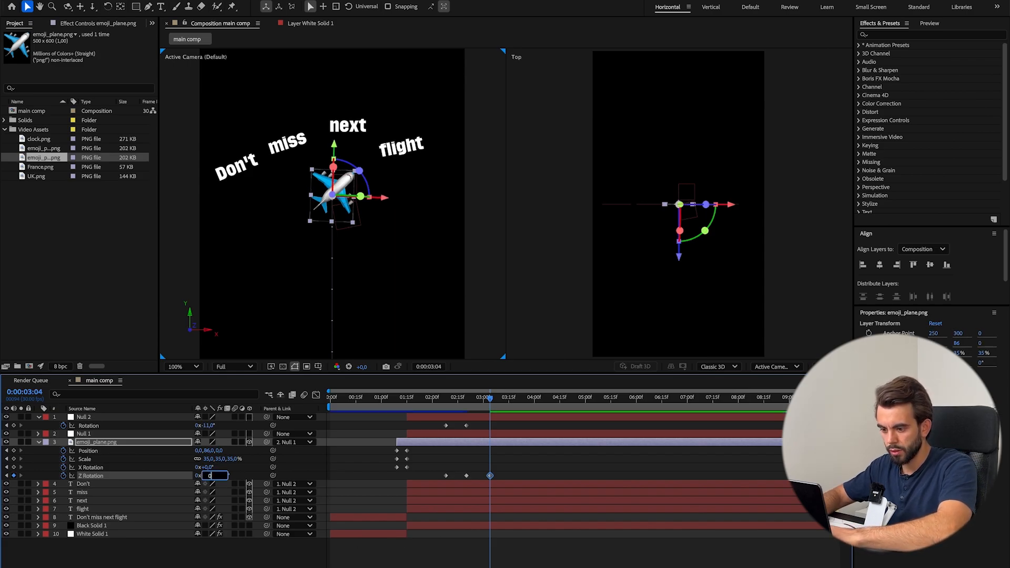
text(0)
key(Return)
drag(210, 427, 235, 427)
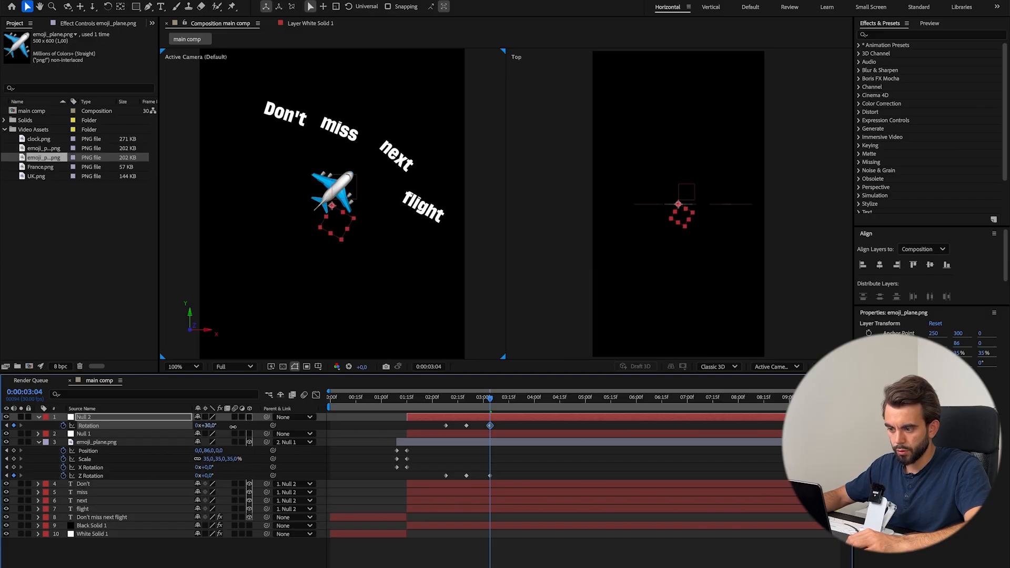
drag(488, 401, 424, 402)
key(space)
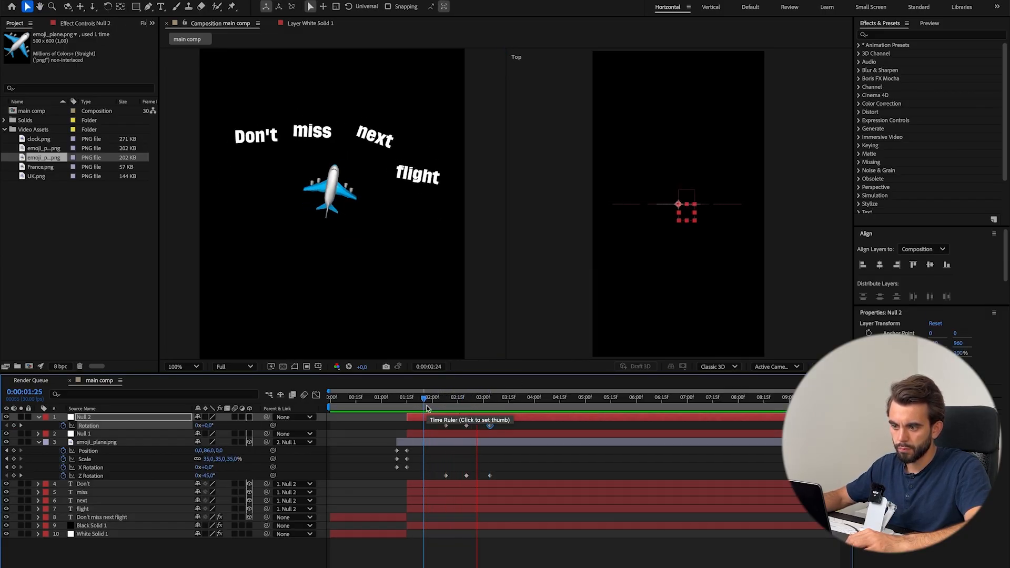
Apply Easy Ease to the rotation keyframes of Null 2 and the plane, smooth their speed curves further and preview the motion.
drag(532, 479, 413, 425)
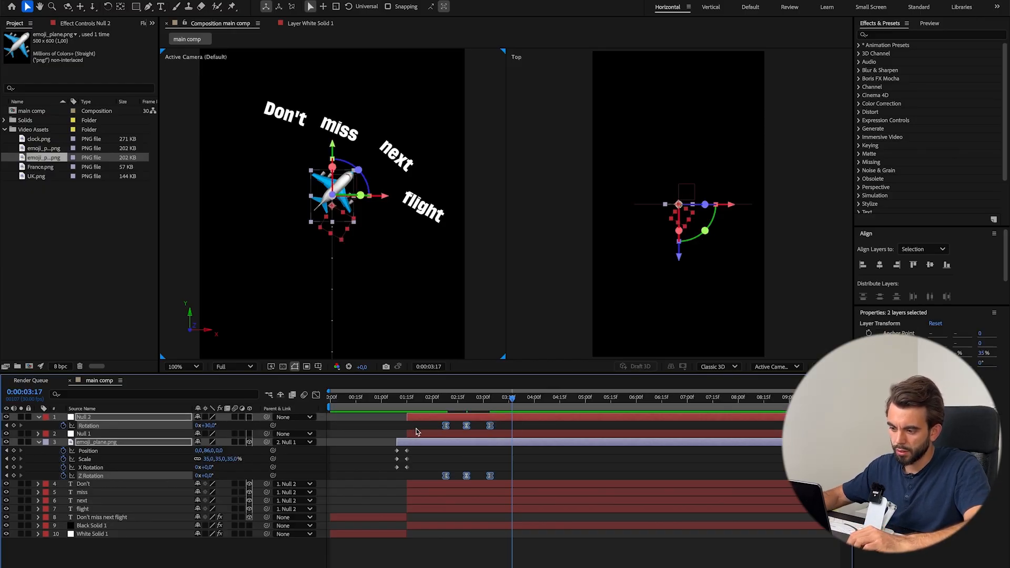
key(shift+F3)
scroll(454, 548, up, 5)
drag(413, 508, 621, 543)
drag(413, 399, 393, 399)
drag(441, 524, 449, 528)
drag(495, 525, 489, 526)
key(space)
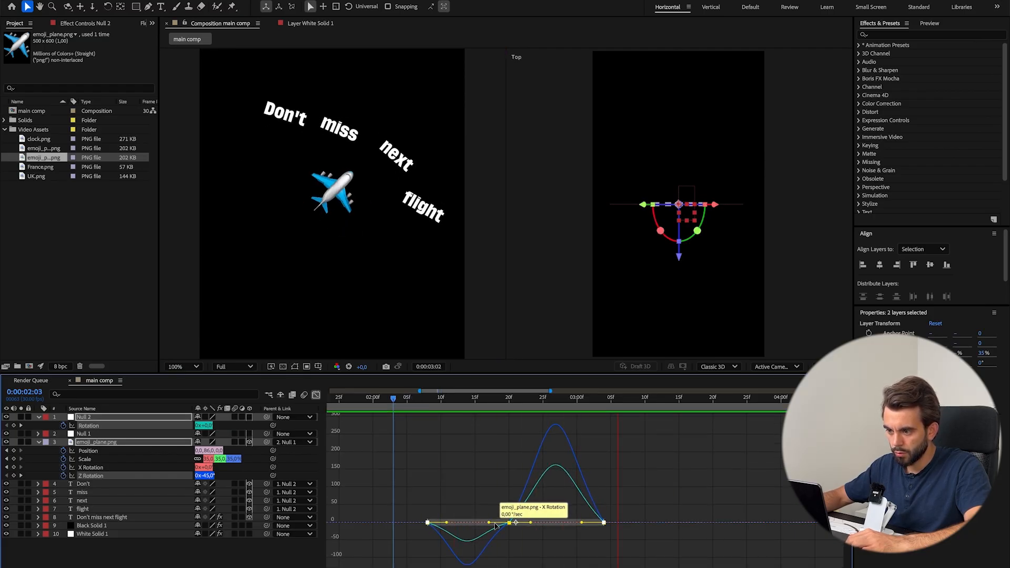
key(space)
drag(414, 405, 399, 409)
key(space)
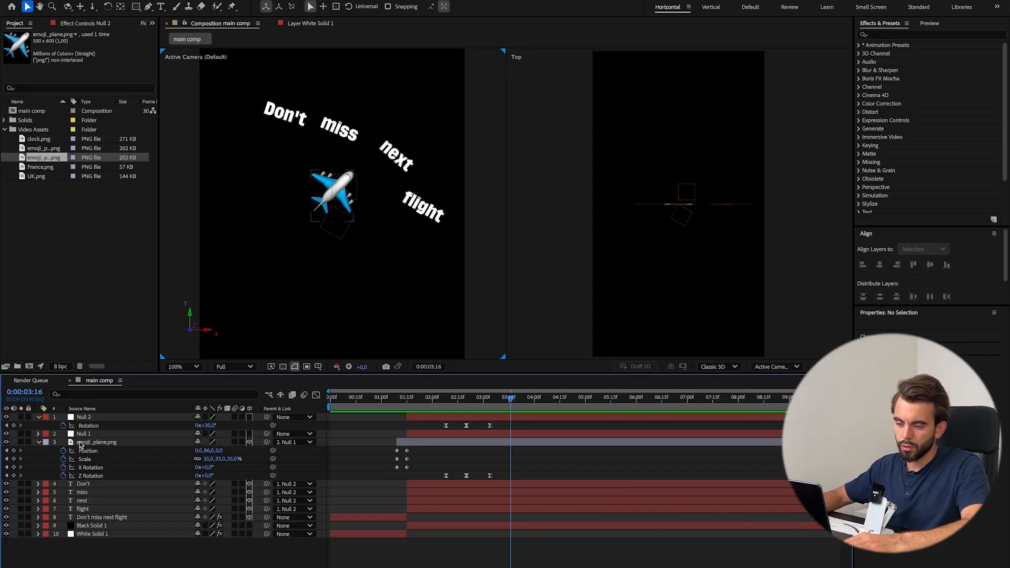
Collapse the layer properties and draw a black-filled square about 305 px wide over the plane on a new shape layer.
key(u)
click(136, 7)
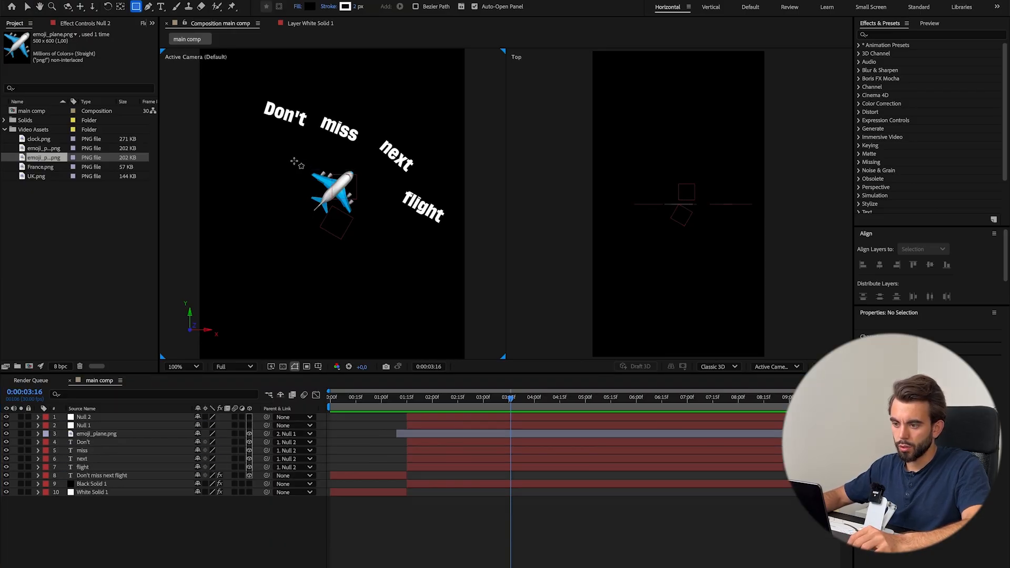
mouse_move(299, 161)
mouse_down()
mouse_move(372, 232)
mouse_move(374, 212)
mouse_up()
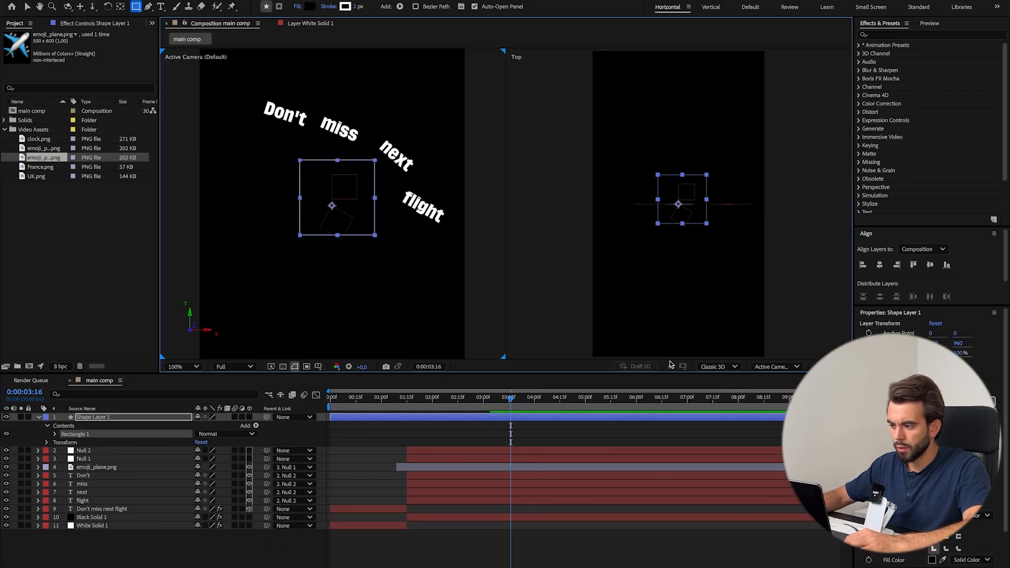
Change the composition viewer to a single view and switch to the Vertical workspace.
click(833, 367)
click(836, 382)
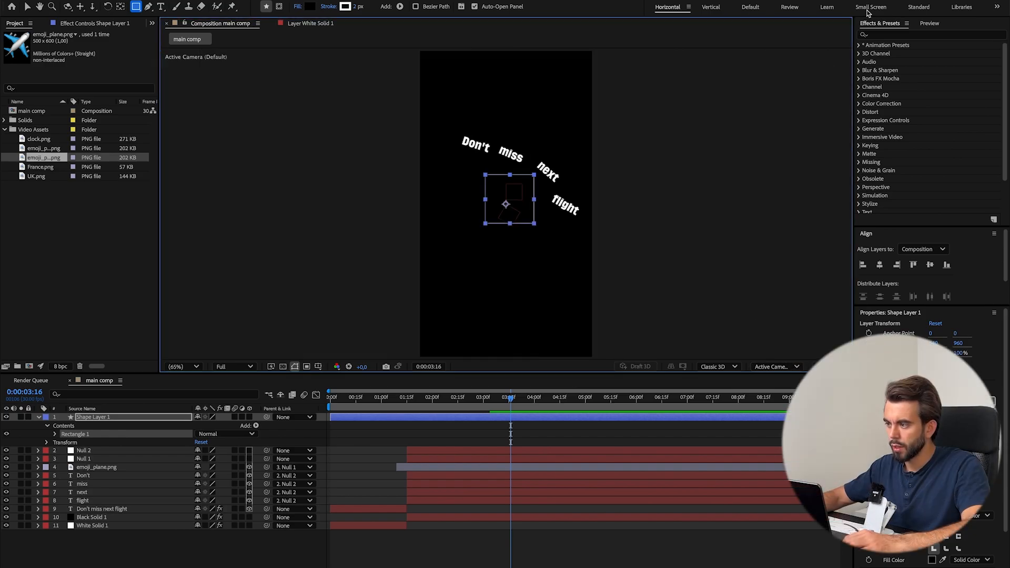
click(711, 13)
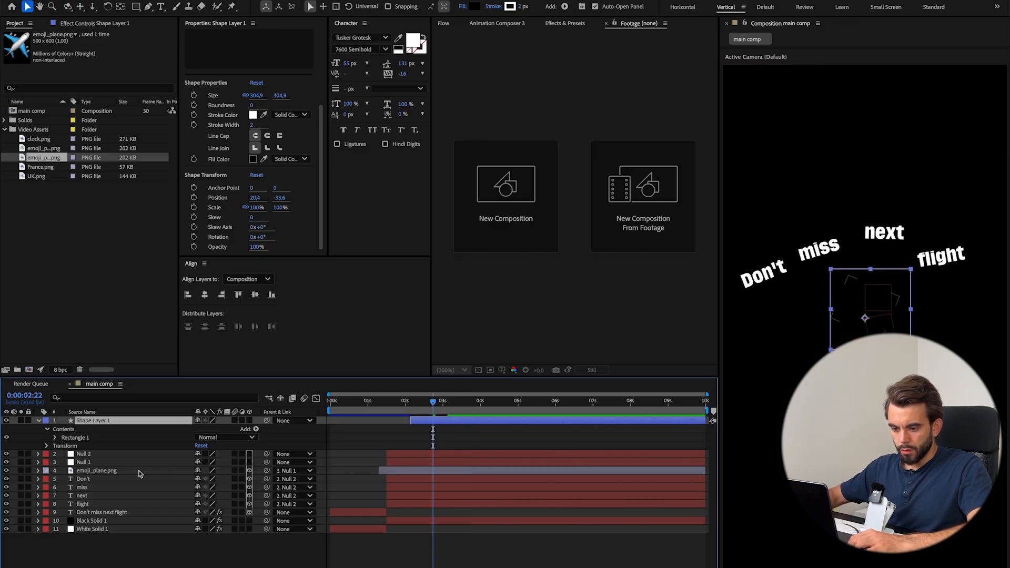
Move the shape layer directly beneath the plane layer, with the playhead on the plane's last Z Rotation keyframe at 0:00:03:04.
click(138, 471)
key(u)
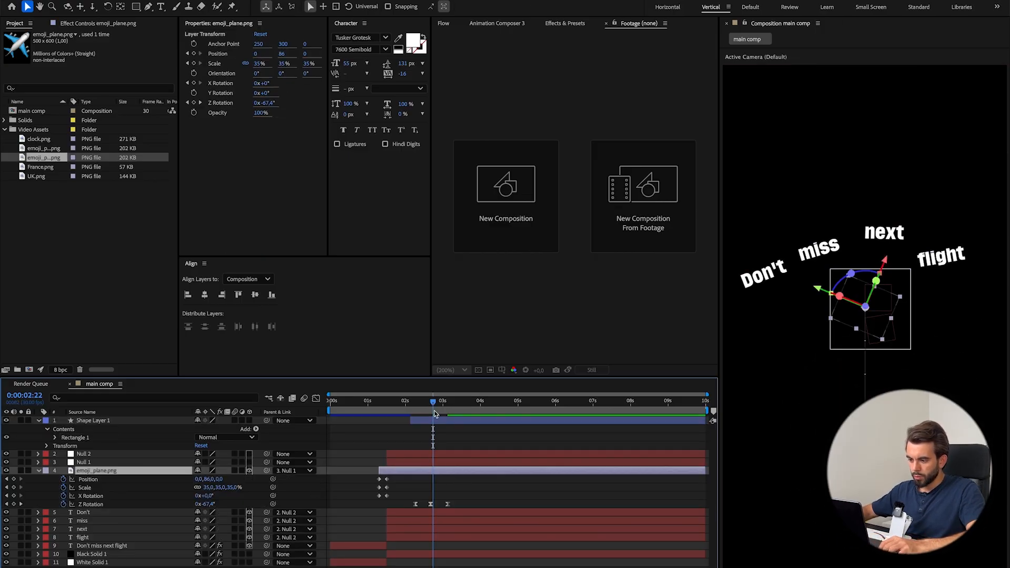
key(k)
drag(121, 421, 111, 503)
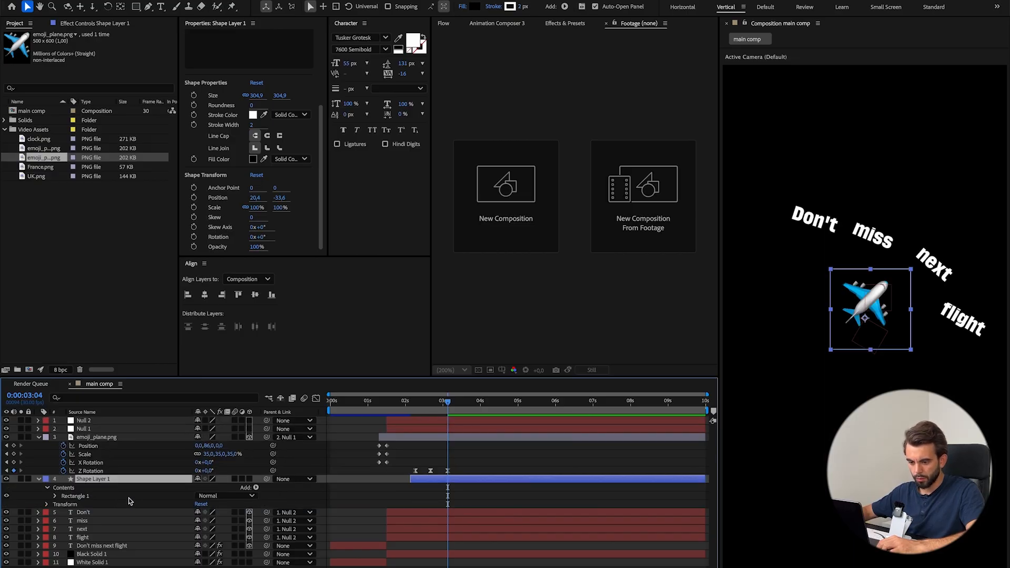
Center the square horizontally and vertically in the composition, and nudge it up around the plane to a Y position of 946.6.
key(p)
click(205, 295)
click(255, 295)
click(194, 489)
key(Up)
key(Up)
key(Up)
key(Up)
key(Up)
key(Up)
key(Up)
key(Up)
key(Up)
key(Up)
key(Up)
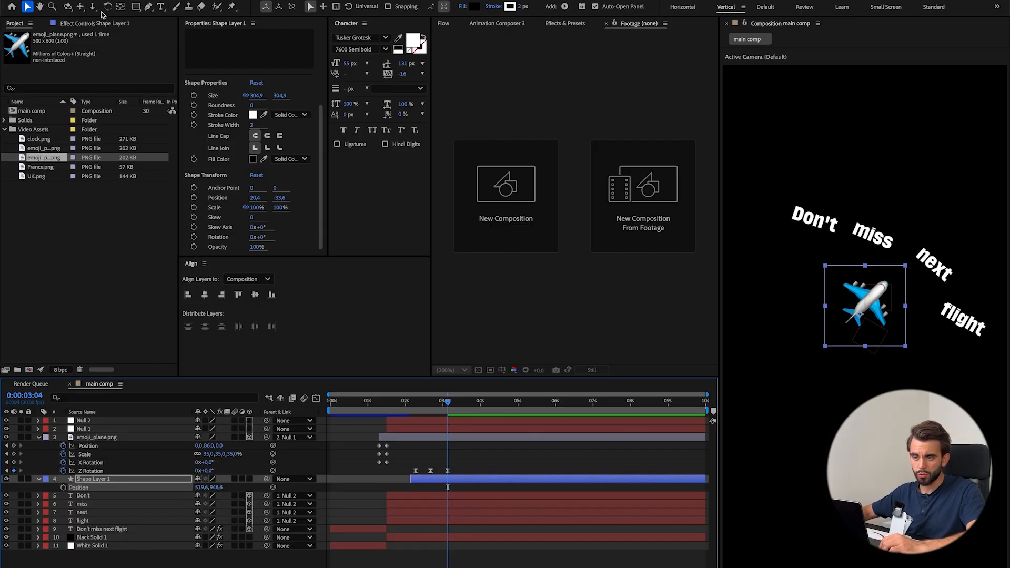
Center the anchor point within the square and parent Shape Layer 1 to the emoji_plane.png layer.
super+double_click(122, 11)
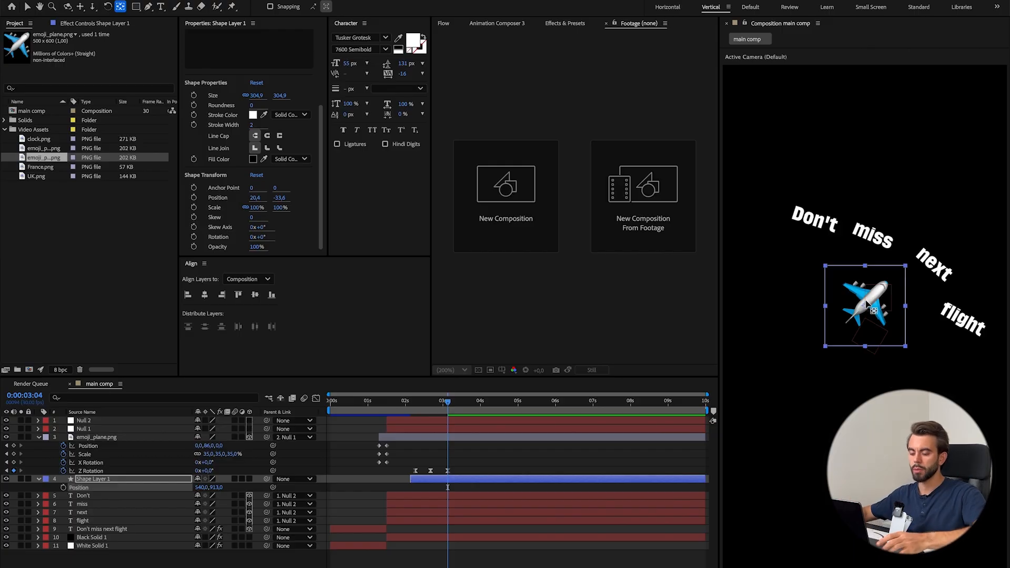
key(super+Tab)
mouse_move(542, 232)
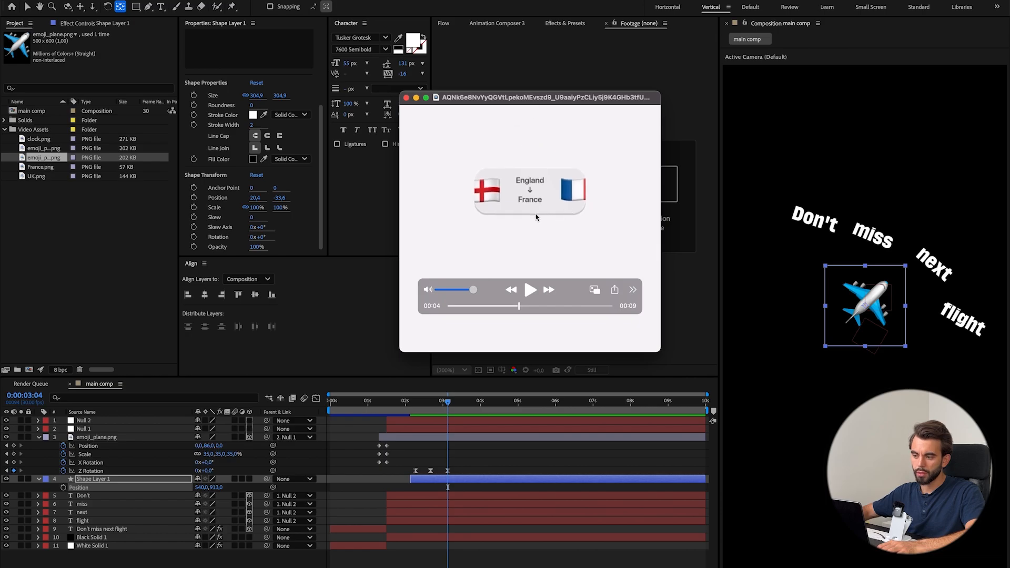
click(426, 544)
drag(266, 480, 145, 441)
At 0:00:02:08, add Change to Color to Black Solid 1, with From sampled from the black background and Change set to Hue, Lightness & Saturation.
drag(448, 402, 415, 409)
click(421, 538)
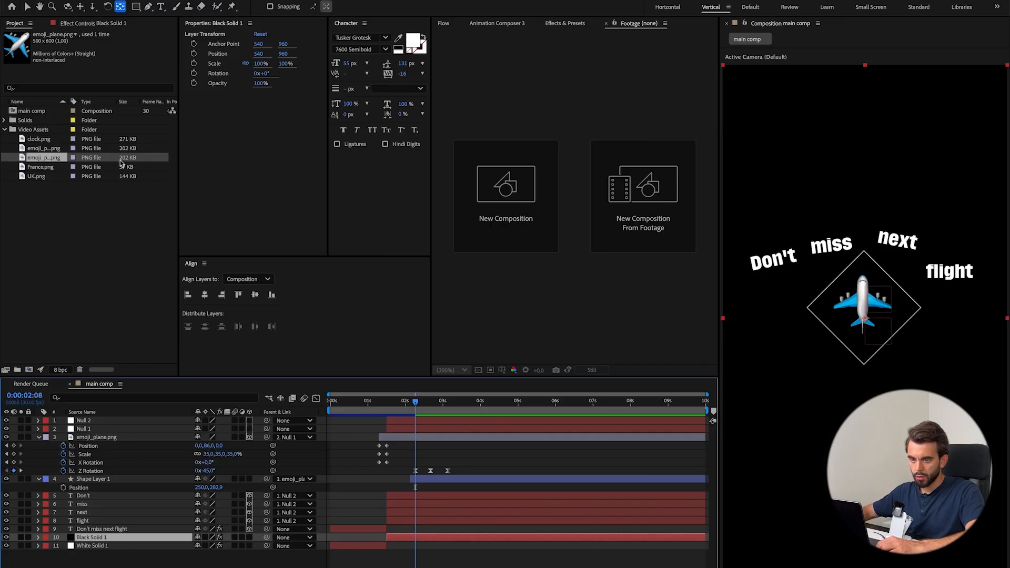
click(84, 28)
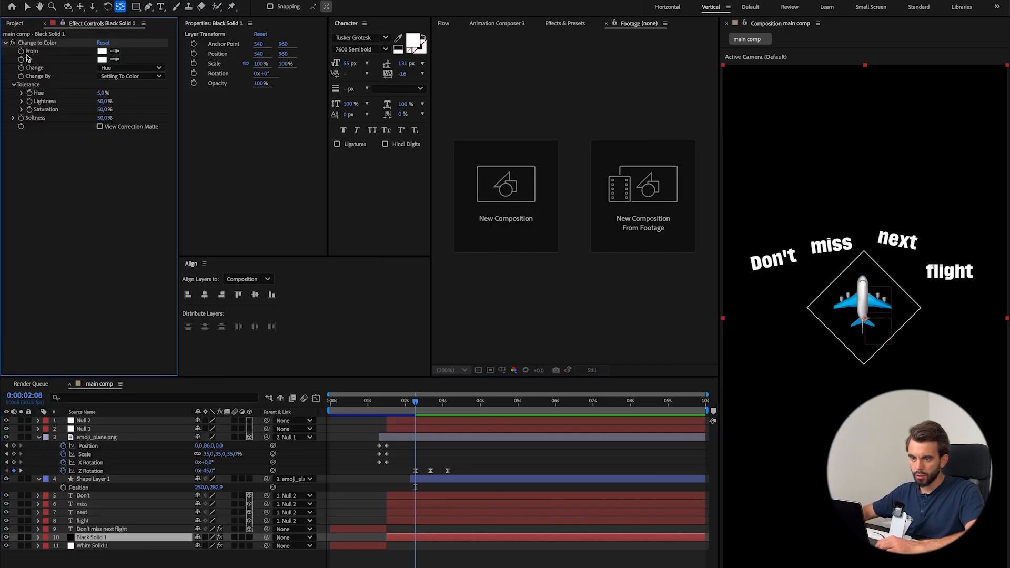
click(774, 414)
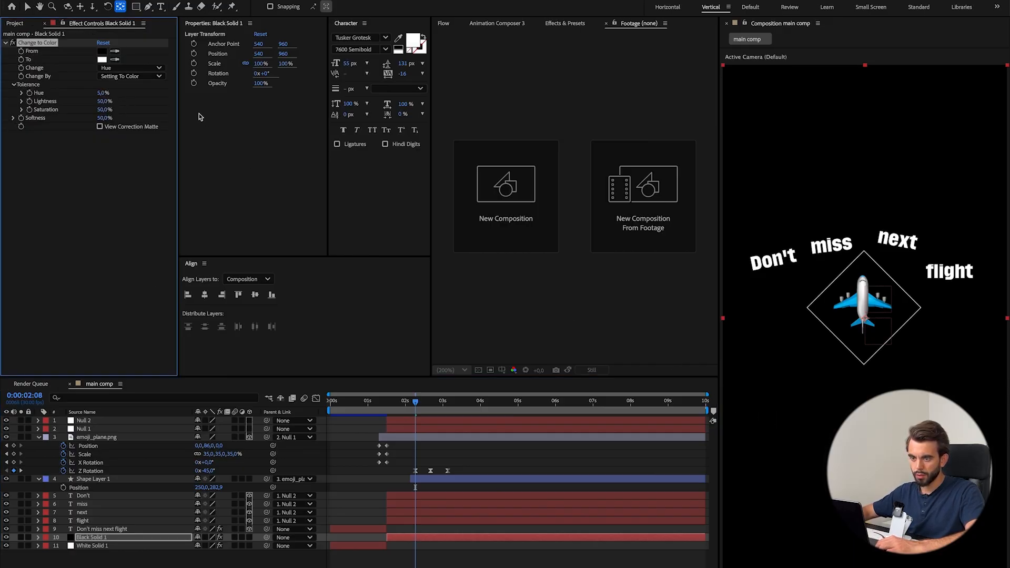
click(124, 68)
click(138, 107)
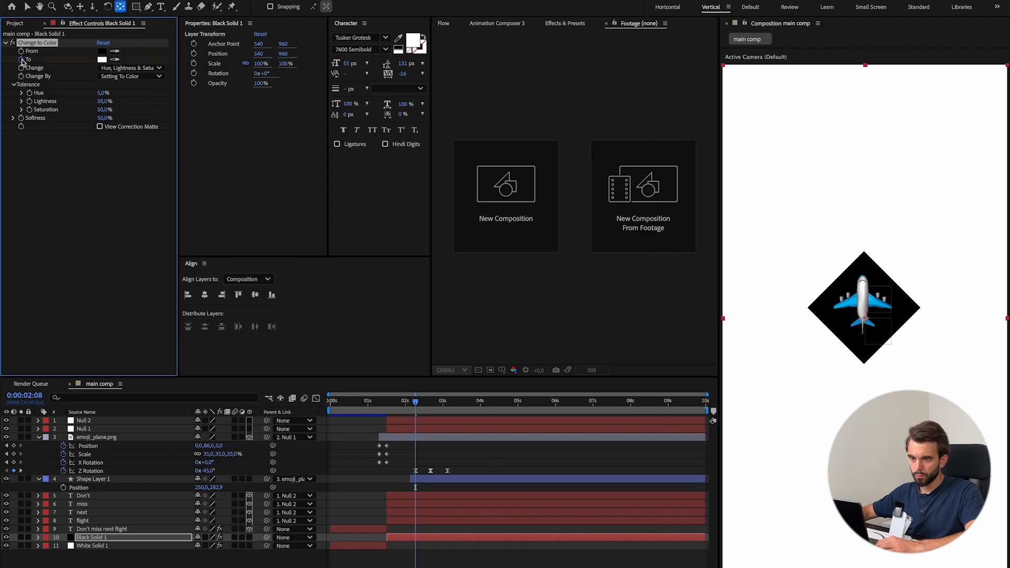
Keyframe the effect's To color as black at 0:00:02:08 and reveal the keyframe on Black Solid 1.
click(100, 61)
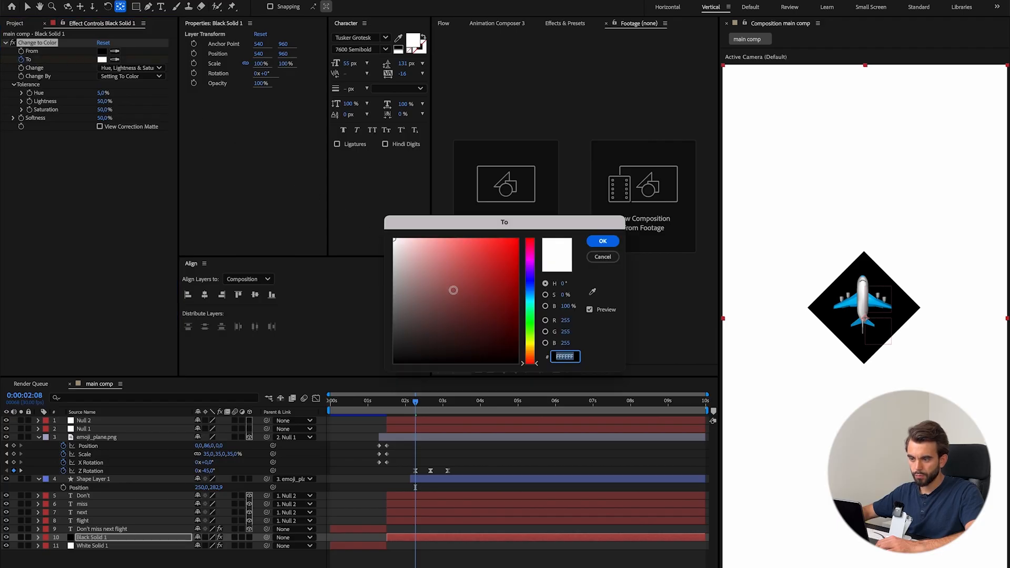
drag(453, 290, 309, 405)
click(603, 242)
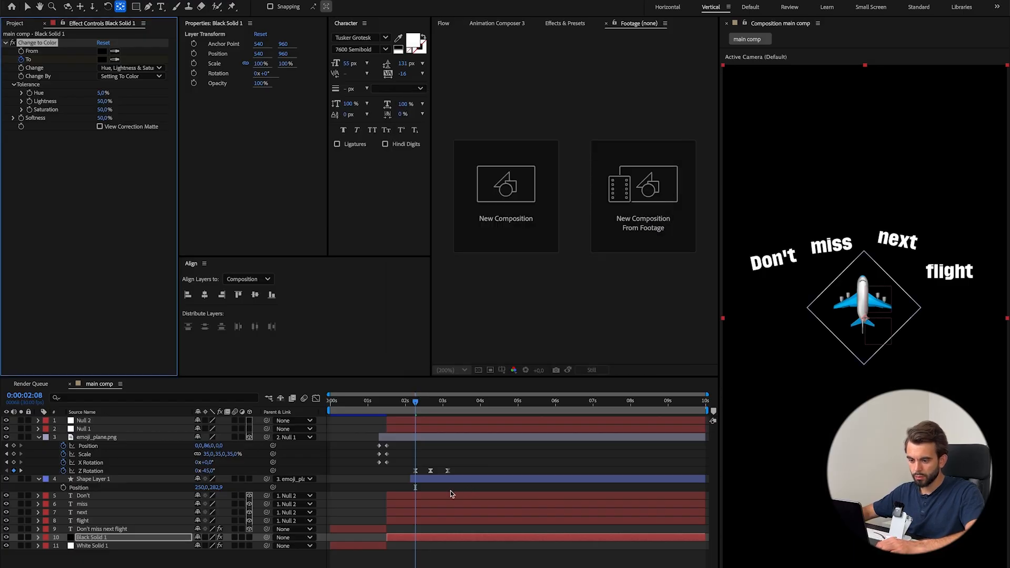
key(u)
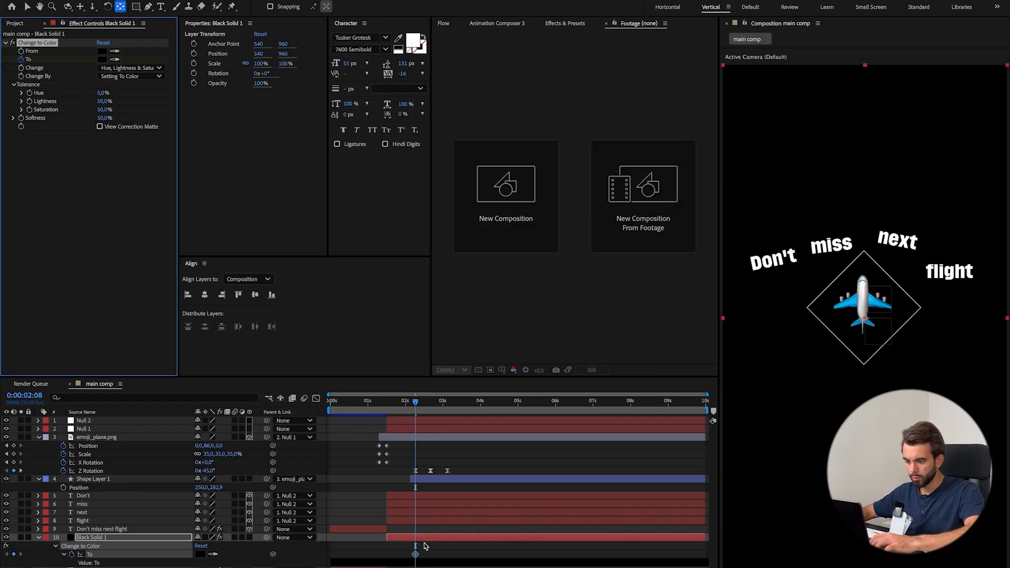
Keyframe the To color as white at 0:00:03:04, easing both keyframes, and preview the background transition from 0:00:02:08.
drag(419, 407, 448, 407)
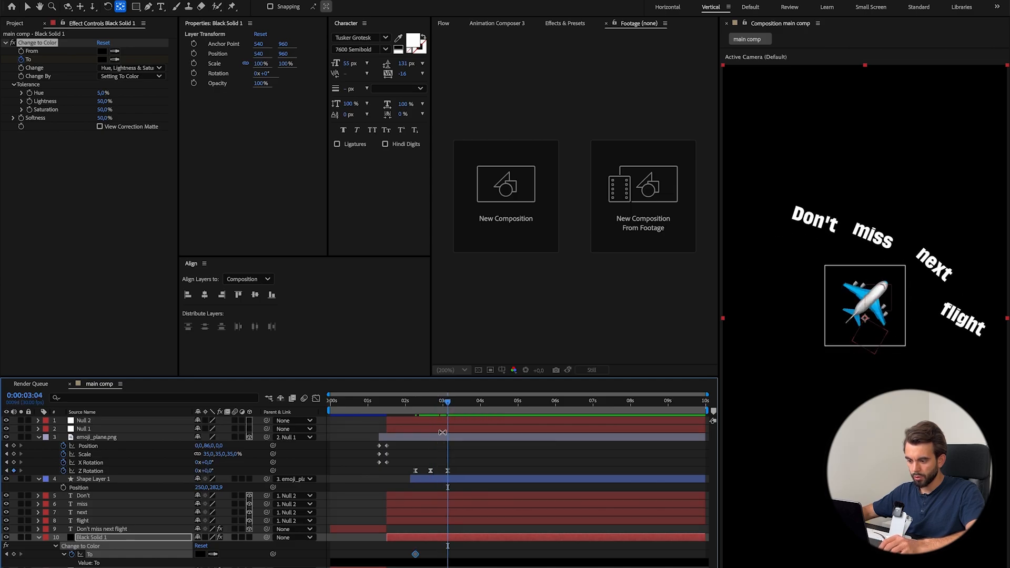
click(101, 61)
drag(411, 252, 394, 236)
click(603, 242)
drag(450, 404, 402, 404)
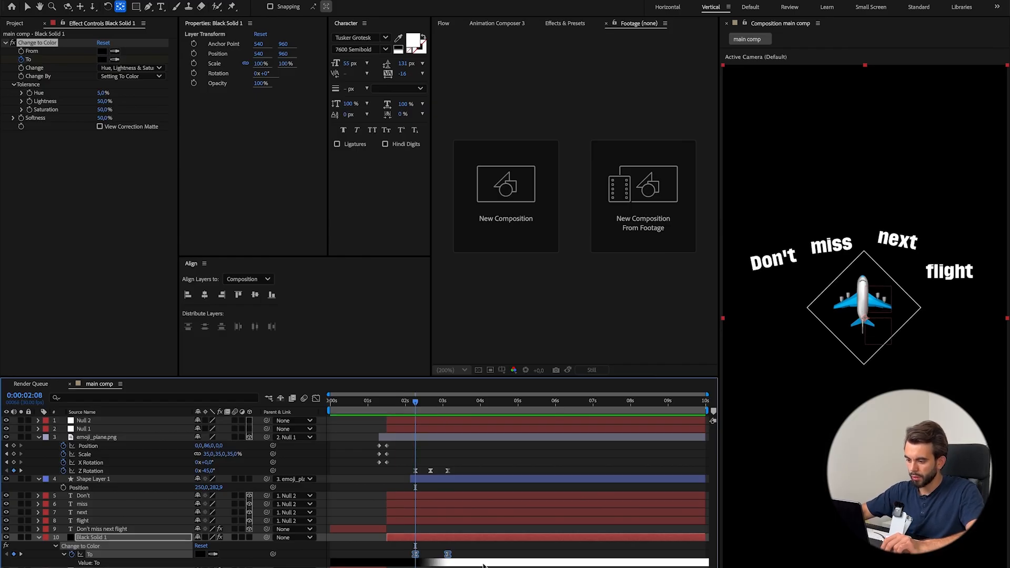
click(481, 489)
key(space)
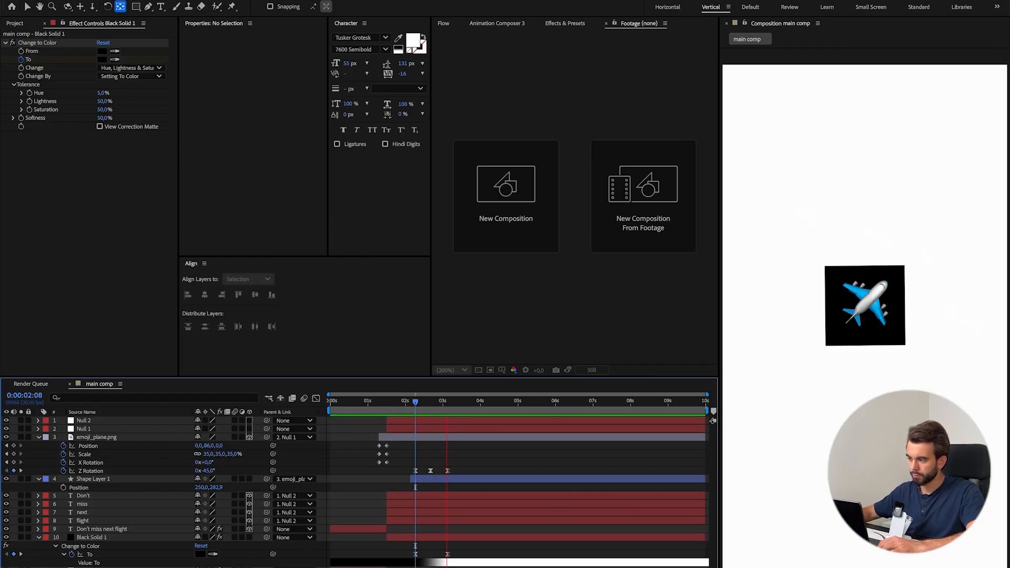
key(space)
Trim the ends of the Don't, miss, next and flight text layers to 0:00:03:11.
click(482, 495)
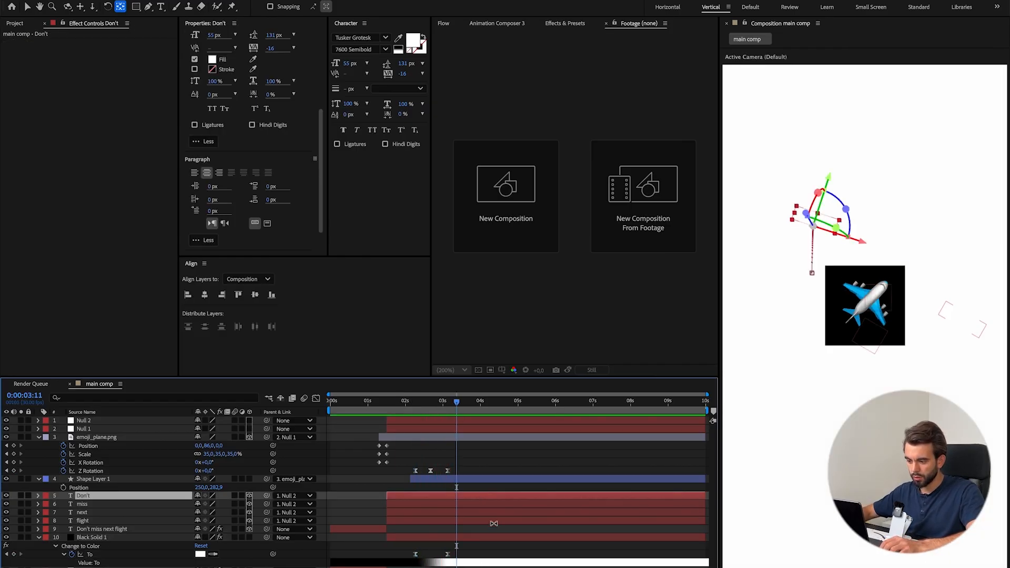
shift+click(494, 522)
key(alt+bracketright)
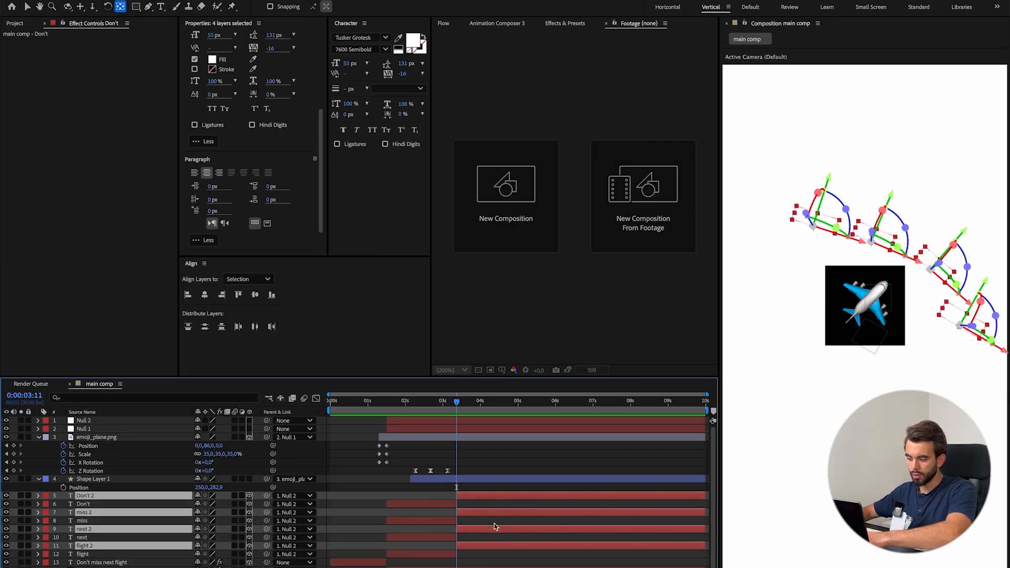
key(ctrl+shift+a)
drag(460, 416, 562, 416)
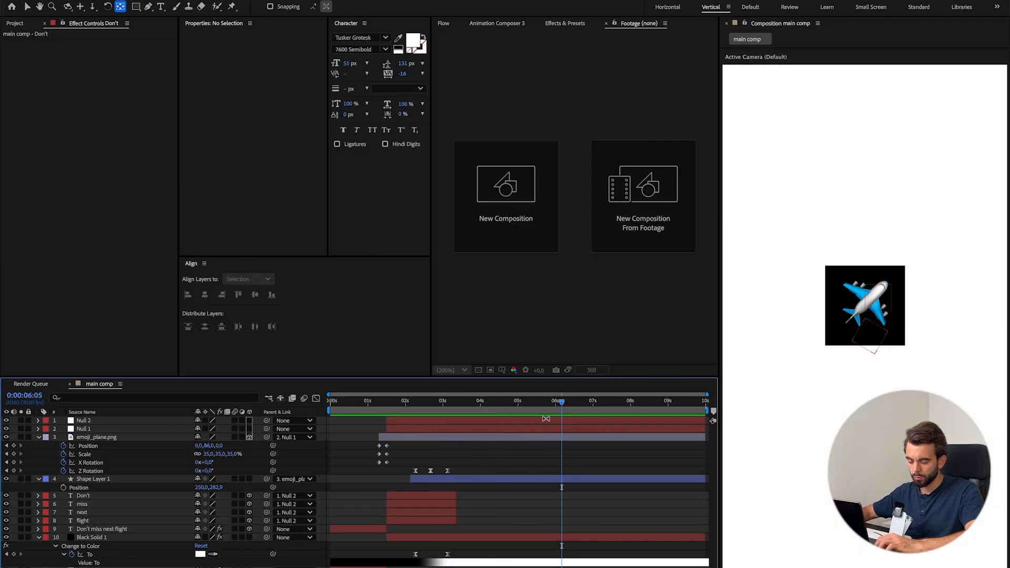
Set the Roundness of the rectangle path on Shape Layer 1 to 53.
click(84, 479)
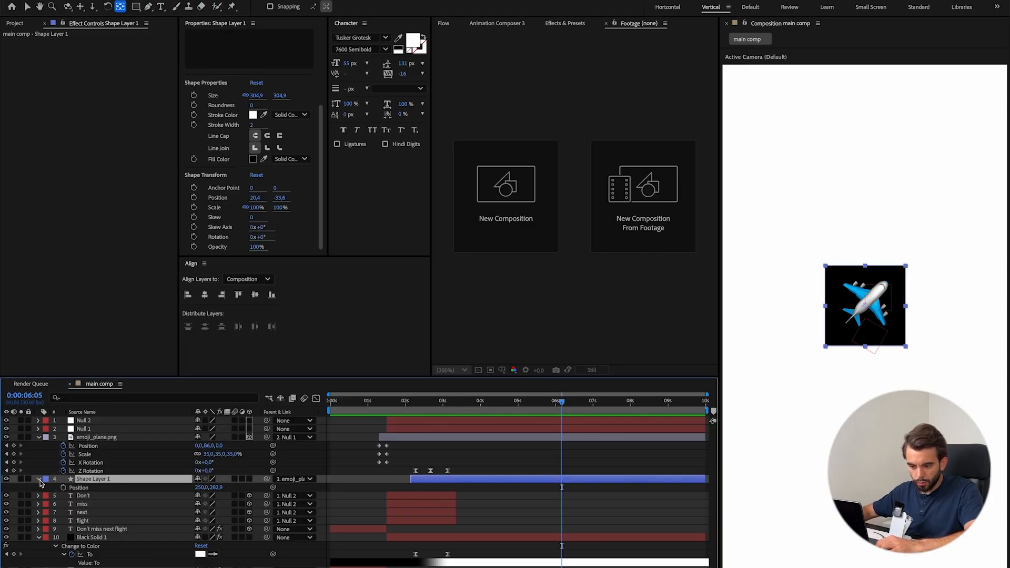
click(39, 480)
click(47, 489)
click(56, 497)
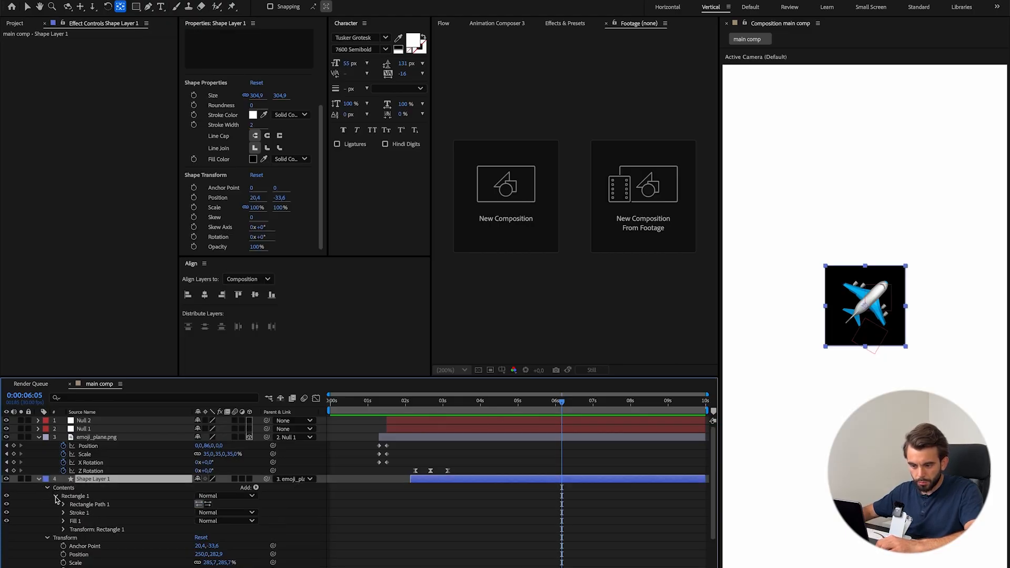
click(63, 506)
drag(198, 529, 209, 528)
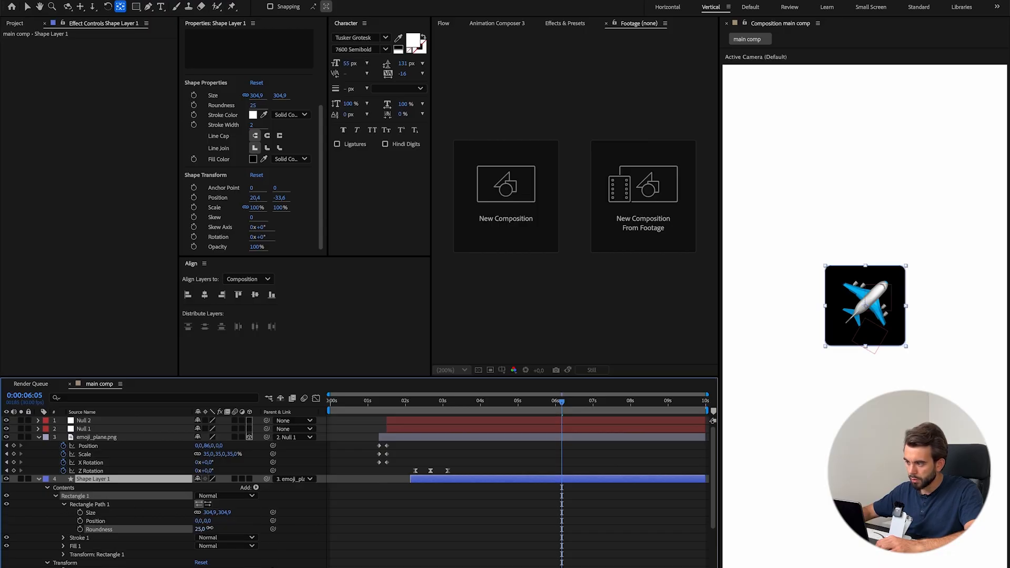
click(632, 520)
Collapse the expanded properties of the shape, plane and Black Solid 1 layers and save the project.
click(39, 479)
click(39, 437)
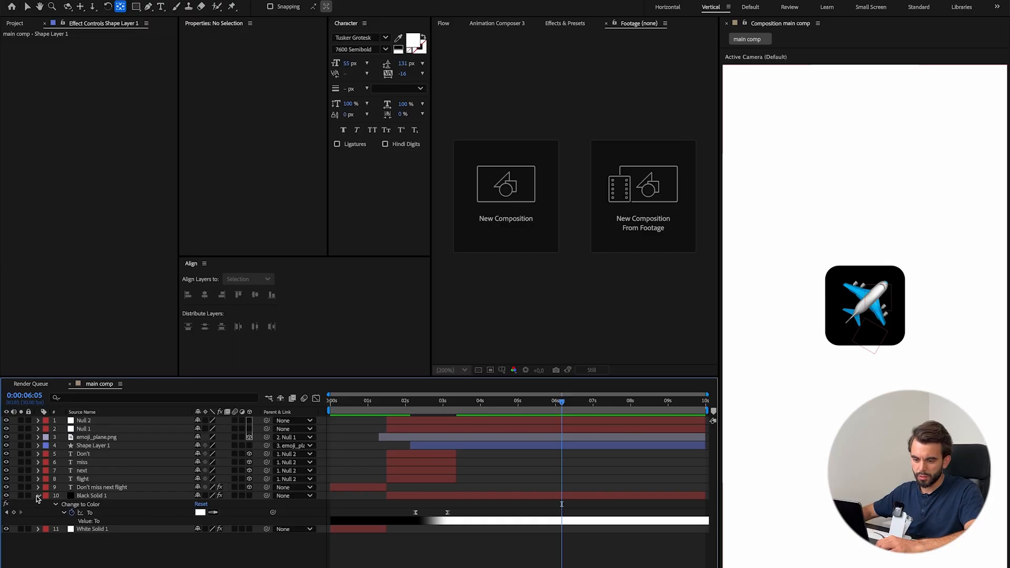
click(39, 496)
key(ctrl+s)
Preview the turn and set the rounded square's stroke color to None.
drag(445, 404, 388, 412)
key(space)
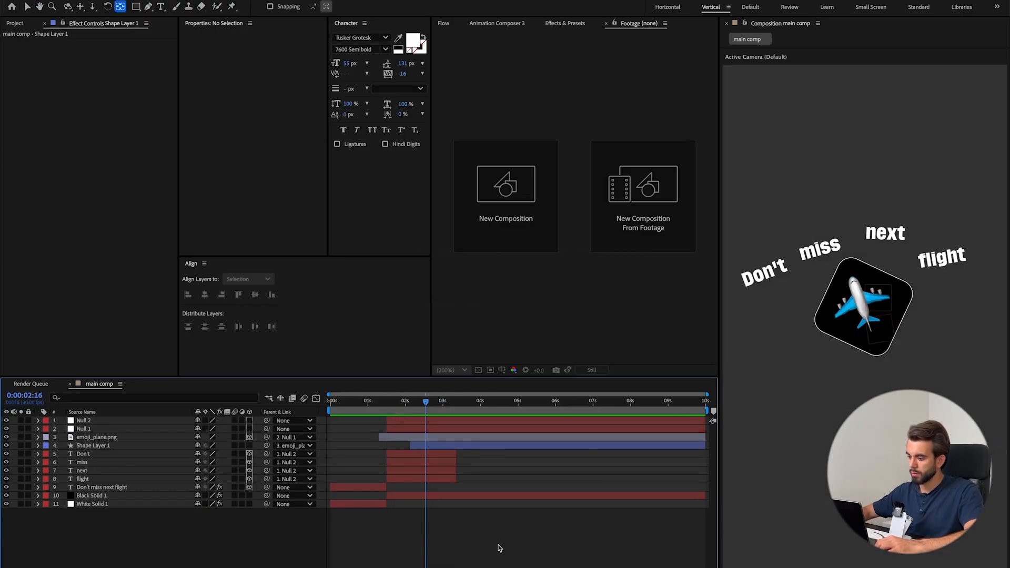
click(431, 446)
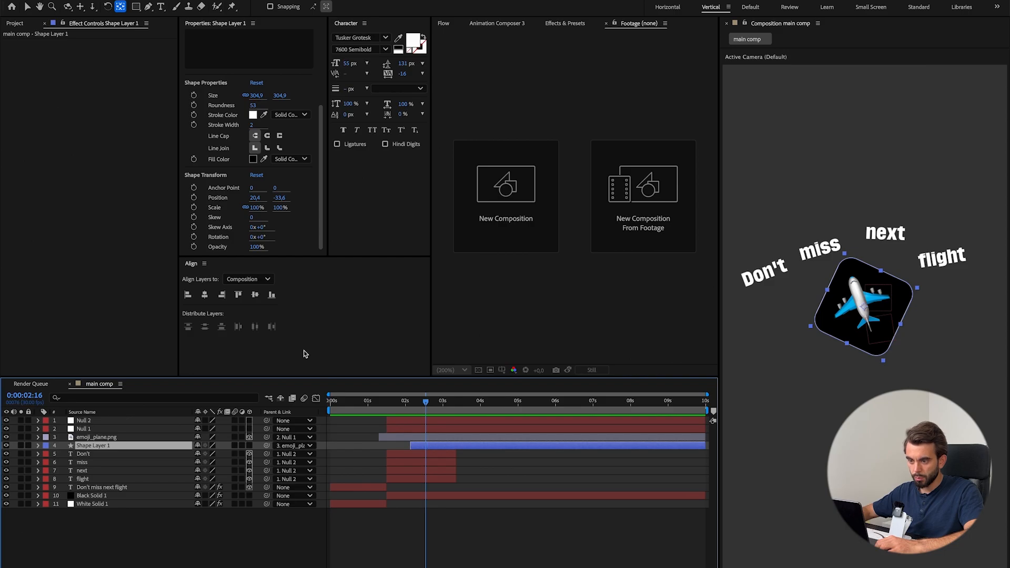
click(281, 116)
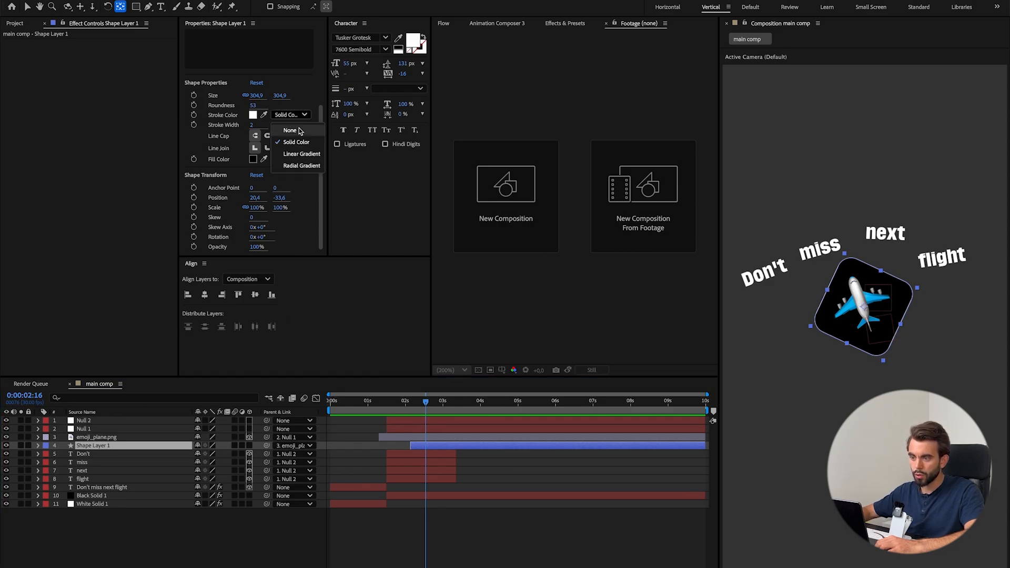
click(299, 130)
click(552, 559)
Copy the Change to Color effect from Black Solid 1 and paste it onto Shape Layer 1.
click(439, 404)
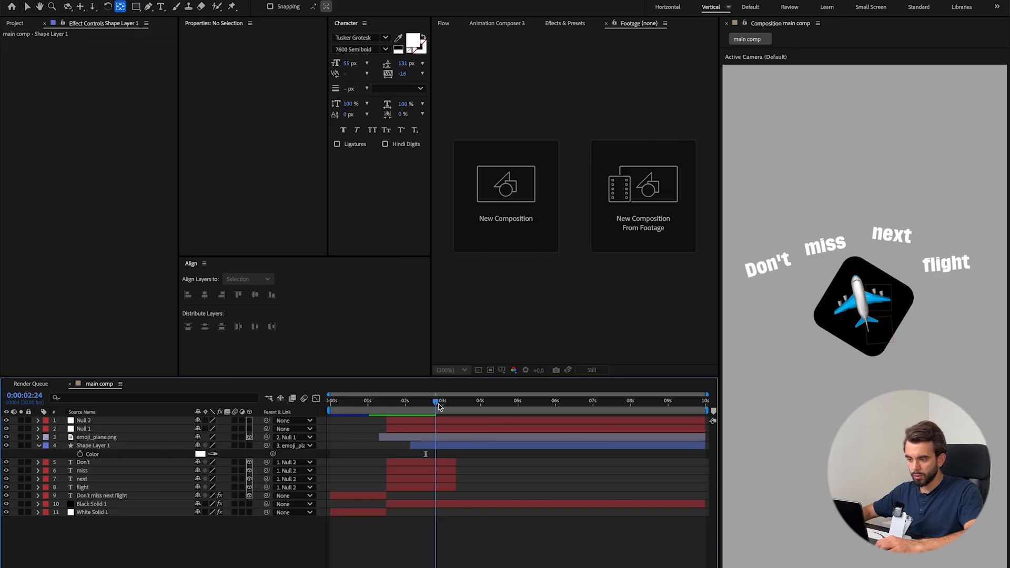
click(95, 505)
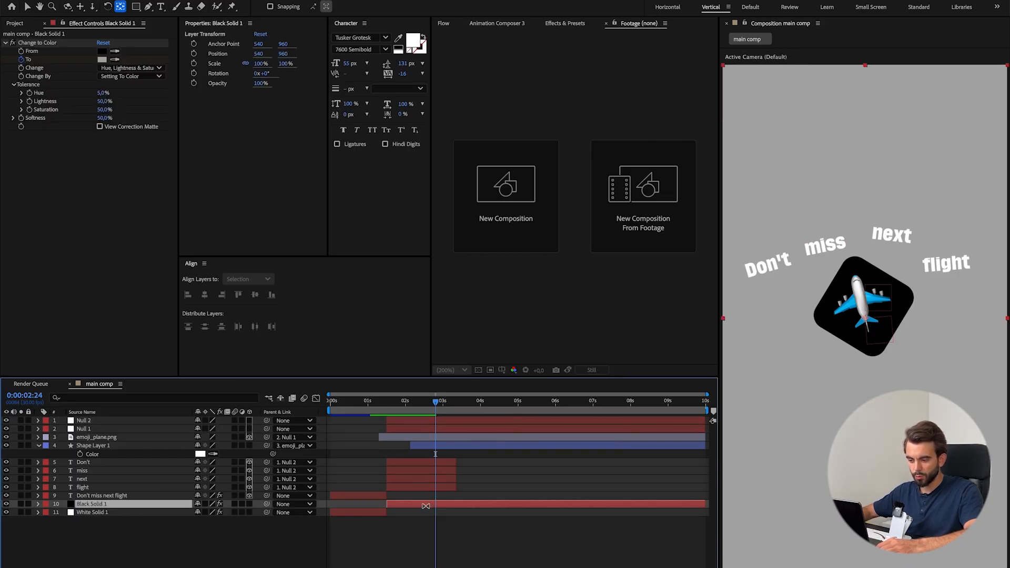
click(48, 44)
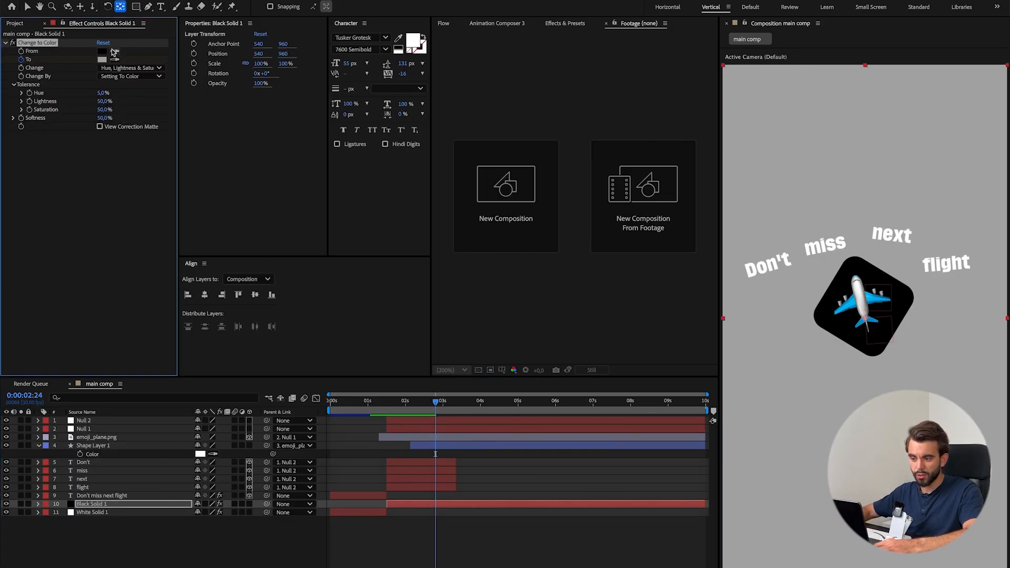
click(119, 445)
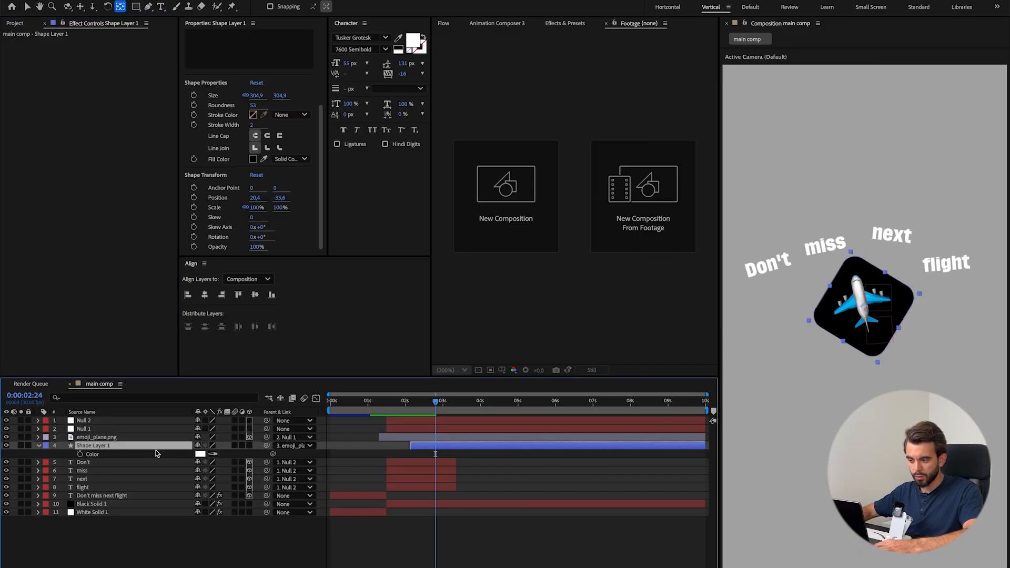
key(ctrl+v)
Reveal the color keyframes on both layers and shift Shape Layer 1's pair to start at 0:00:02:08, aligned with Black Solid 1.
key(shift+Page_Down)
key(u)
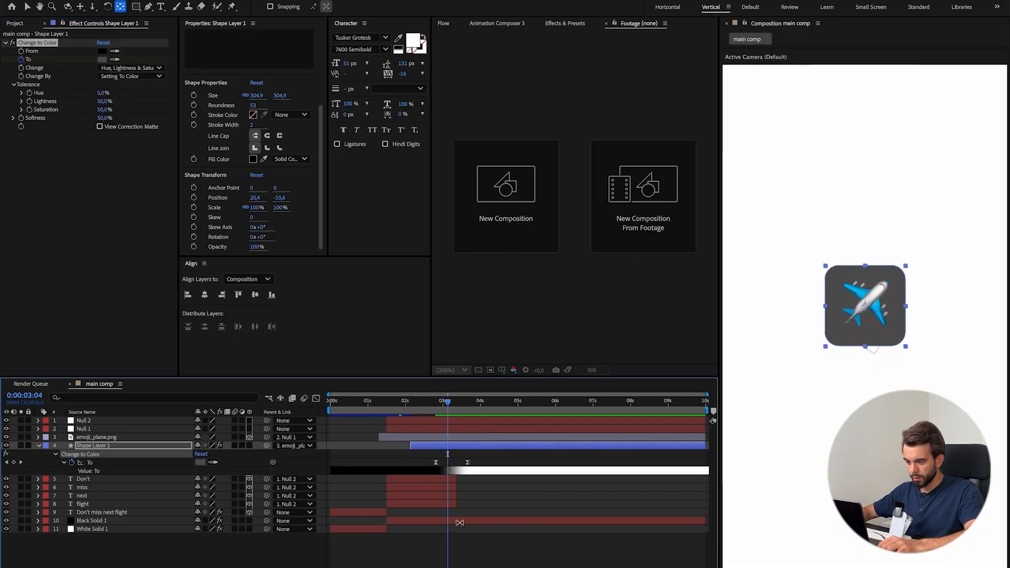
click(460, 522)
key(u)
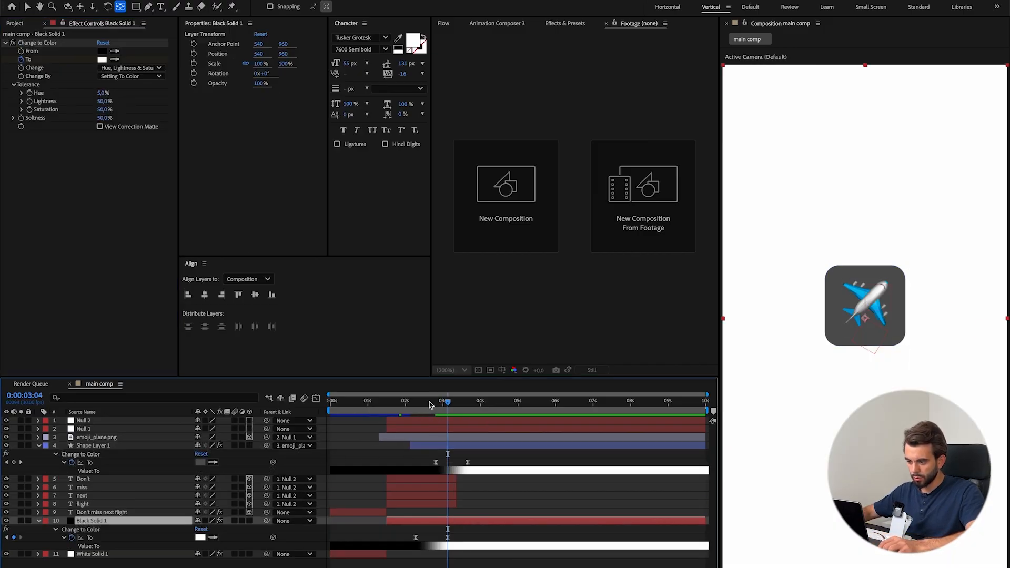
drag(429, 403, 419, 404)
mouse_move(429, 458)
mouse_down()
mouse_move(477, 468)
mouse_move(422, 463)
mouse_up()
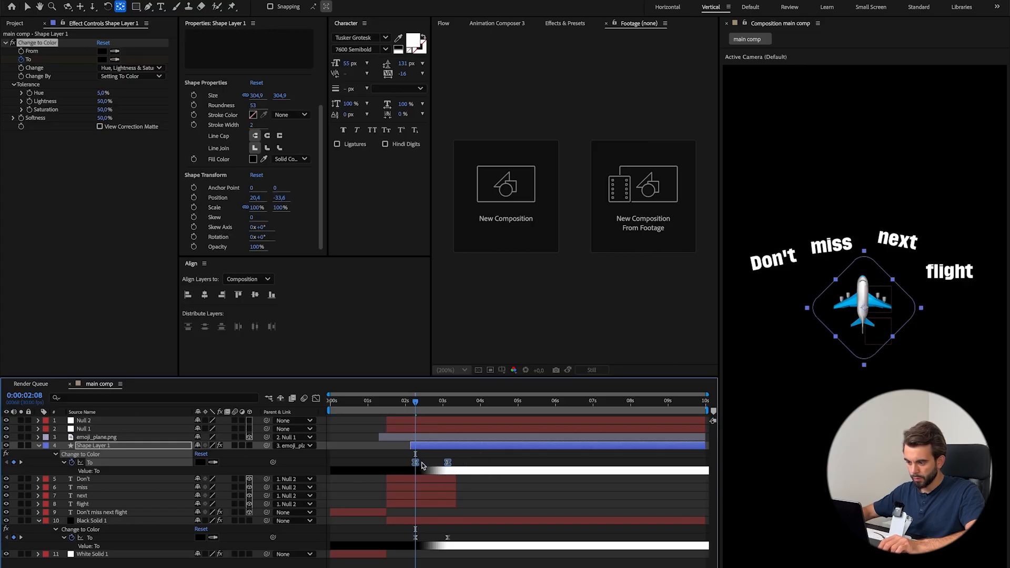
Check the reference clip and add an intermediate To color keyframe on Shape Layer 1 at 0:00:02:21.
drag(417, 403, 451, 409)
click(465, 458)
click(447, 462)
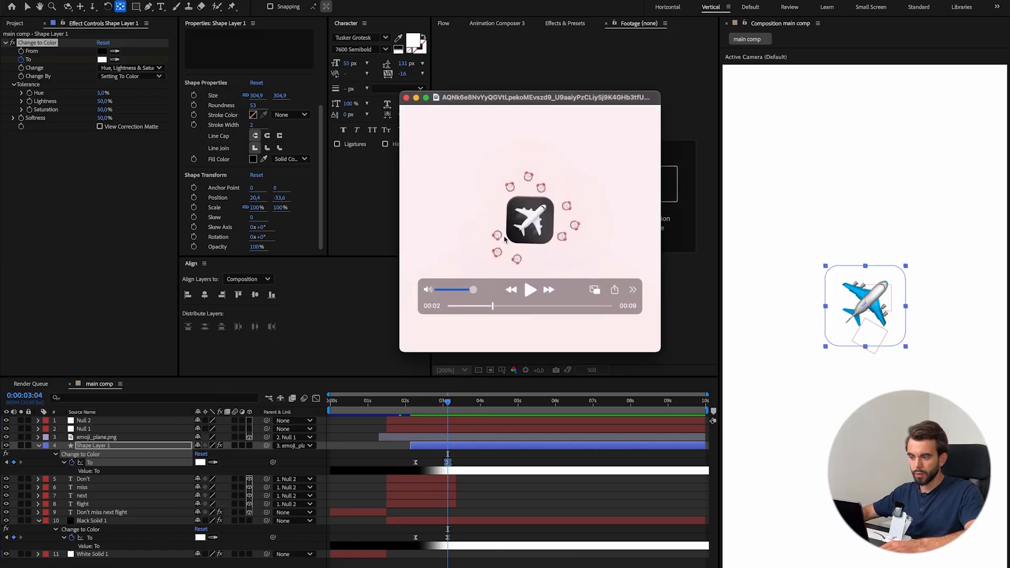
drag(445, 398, 432, 402)
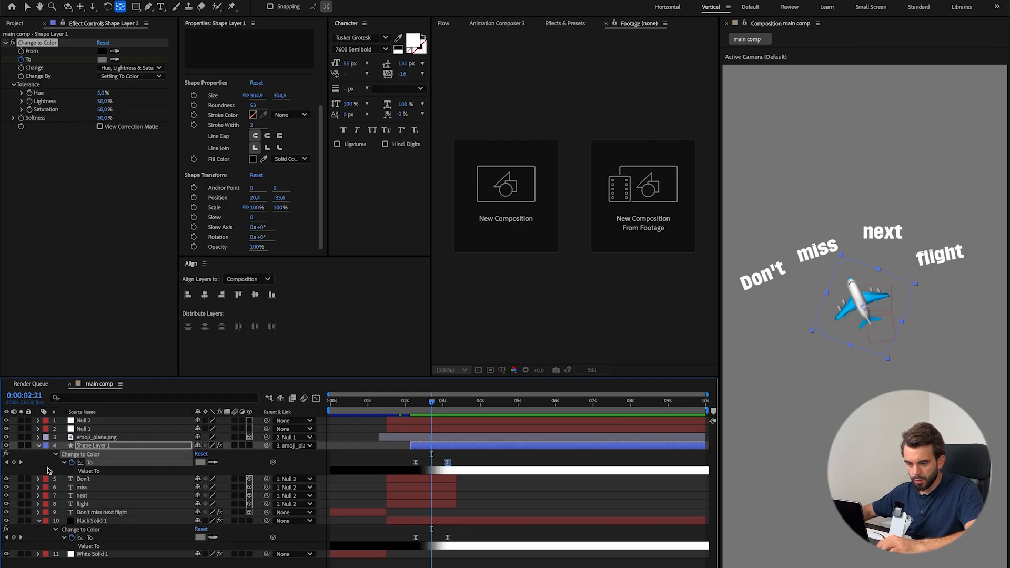
Change Shape Layer 1's To color to black at the 0:00:03:04 keyframe.
drag(431, 406, 443, 406)
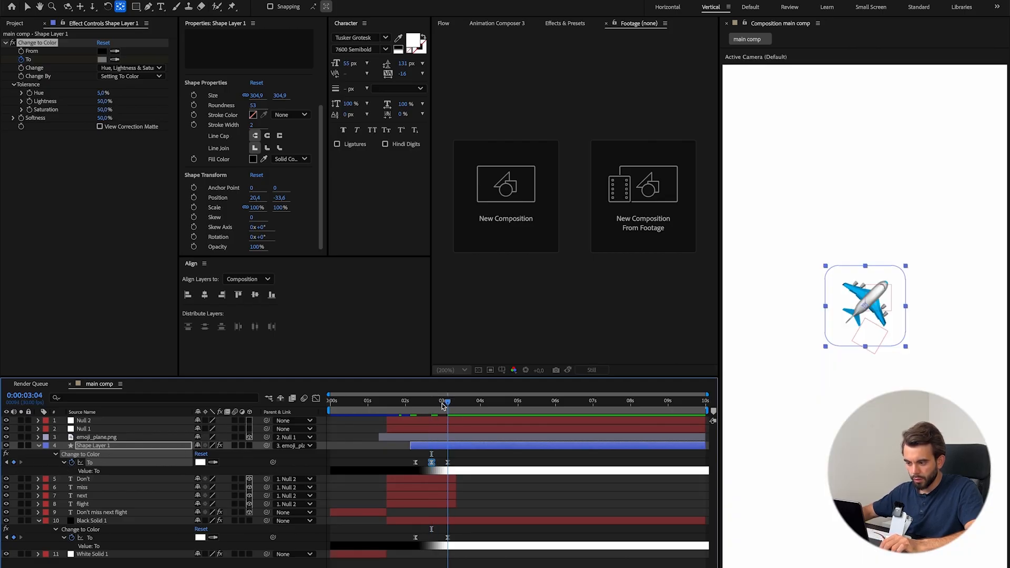
click(102, 59)
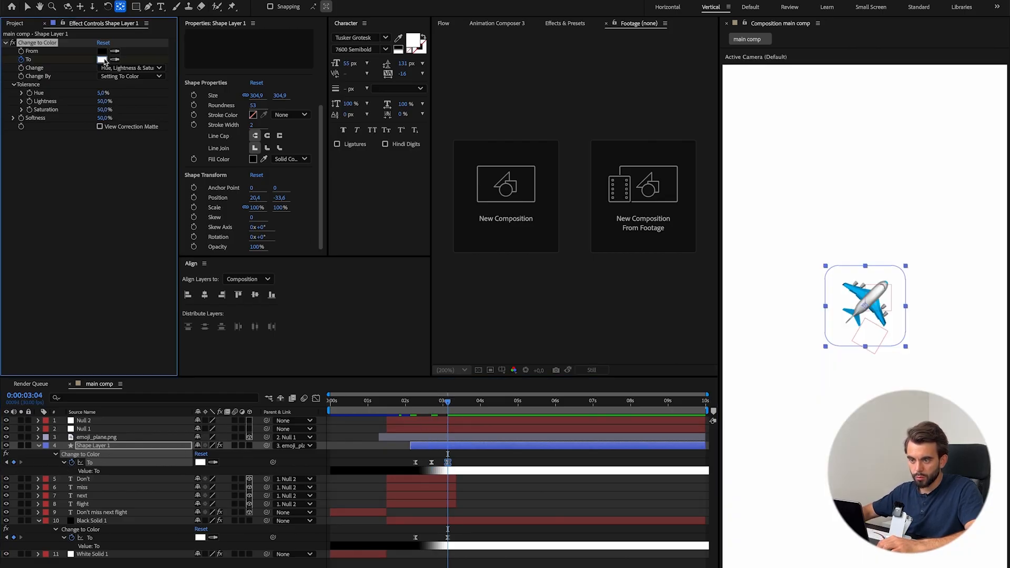
click(394, 363)
click(603, 241)
Preview the square's color transition from 0:00:02:06 and park the playhead at 0:00:02:22.
drag(447, 402, 413, 403)
click(540, 552)
key(space)
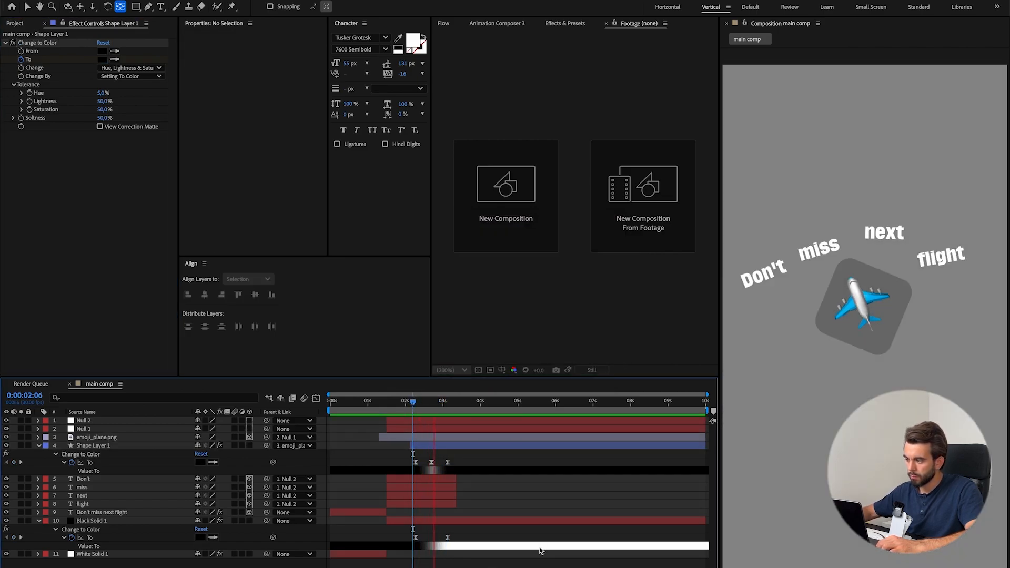
click(432, 405)
drag(432, 405, 434, 405)
Switch to the reference video and step through the frames where the plane icon's background changes color.
key(super+Tab)
scroll(564, 266, left, 5)
scroll(564, 267, right, 2)
key(Right)
key(Right)
key(Right)
key(Right)
key(Right)
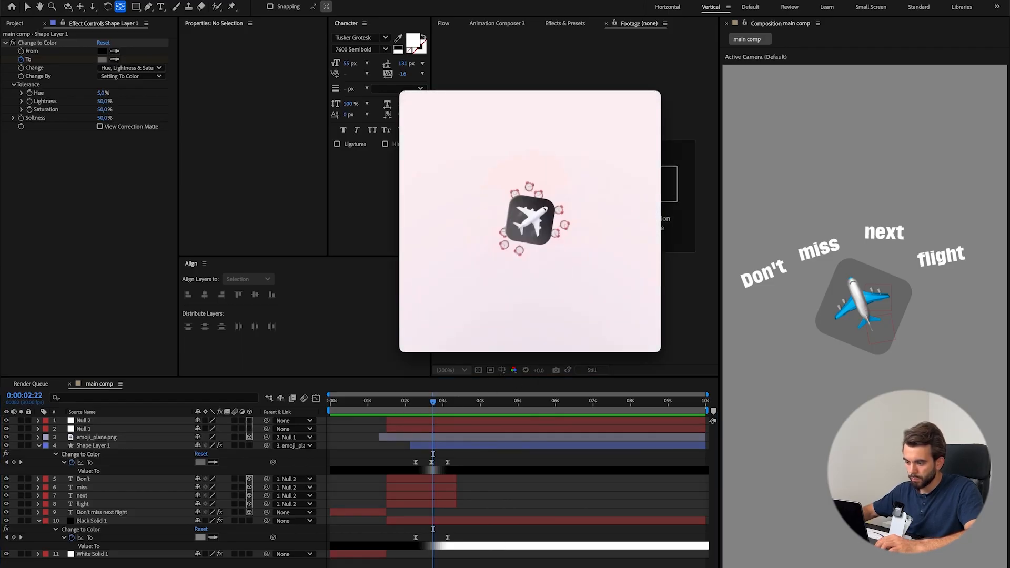
Delay Shape Layer 1's final black To color keyframe, insert a copied keyframe before it, and preview the color transition.
key(super+Tab)
drag(448, 462, 468, 463)
mouse_move(436, 405)
mouse_down()
mouse_move(445, 405)
mouse_move(429, 404)
mouse_up()
key(super+v)
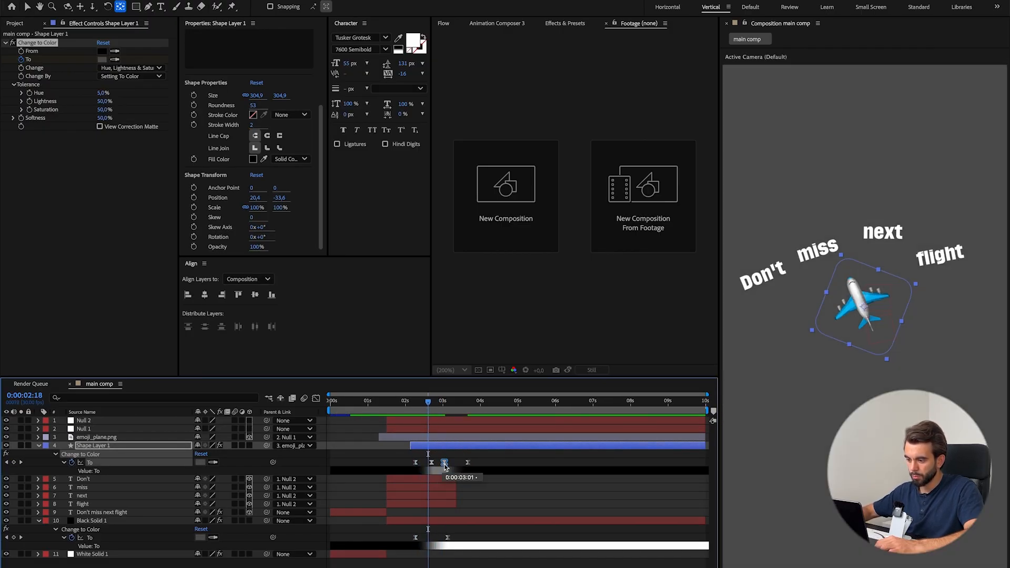
drag(429, 401, 447, 405)
drag(445, 463, 457, 465)
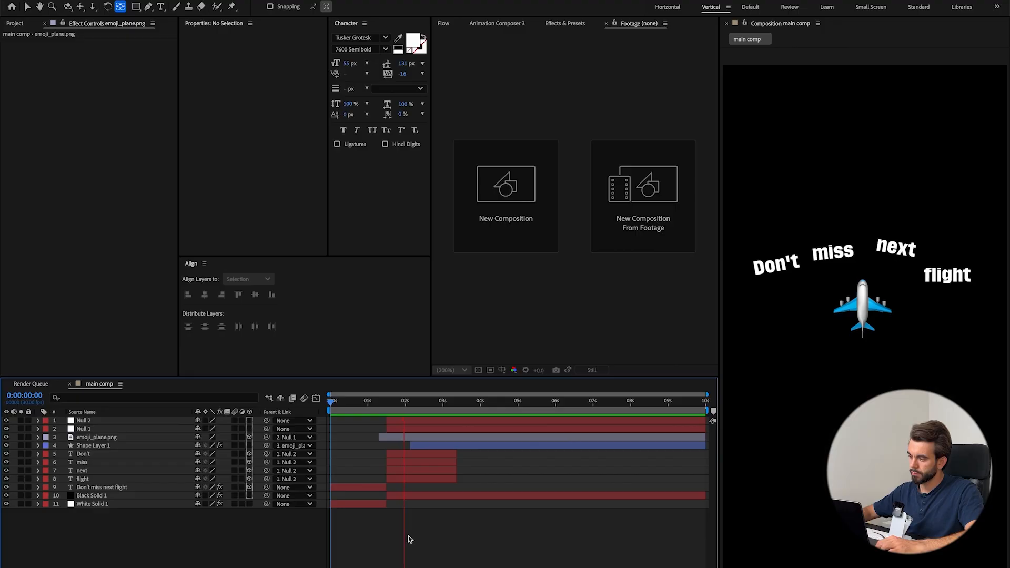
key(space)
Rename Shape Layer 1 to "black square".
click(111, 445)
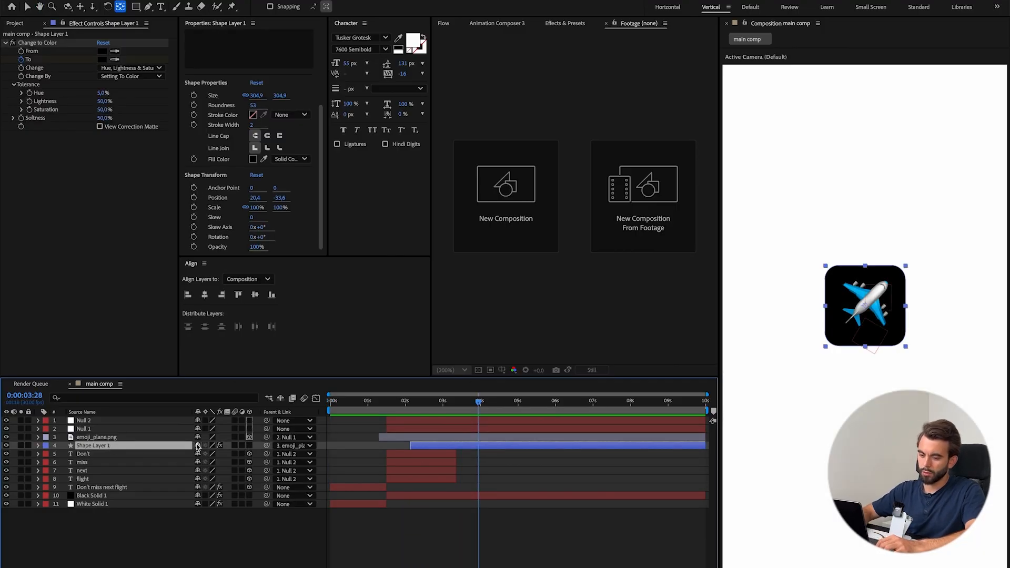
key(Return)
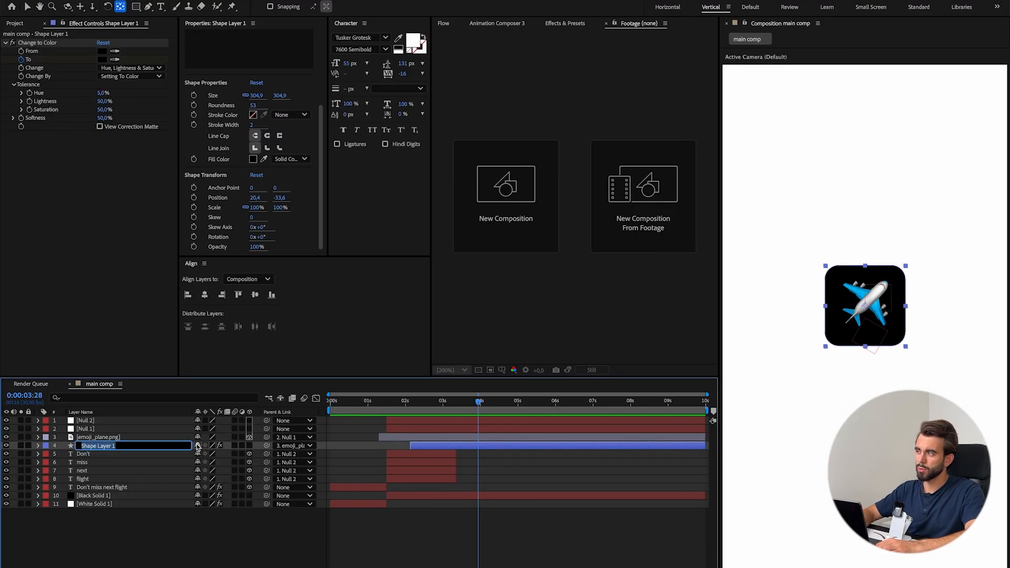
text(black square)
key(Return)
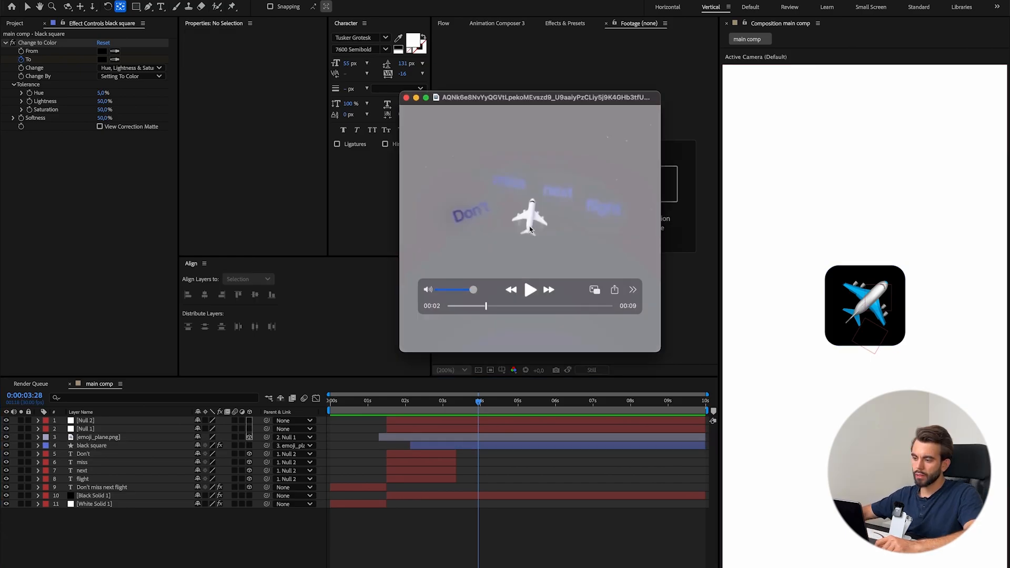
Step back and forth through the reference video to examine how the plane icon tilts as it settles.
key(Right)
key(Right)
key(Right)
key(Right)
key(Right)
key(Right)
key(Right)
key(Right)
key(Right)
key(Right)
key(Right)
key(Right)
key(Right)
key(Right)
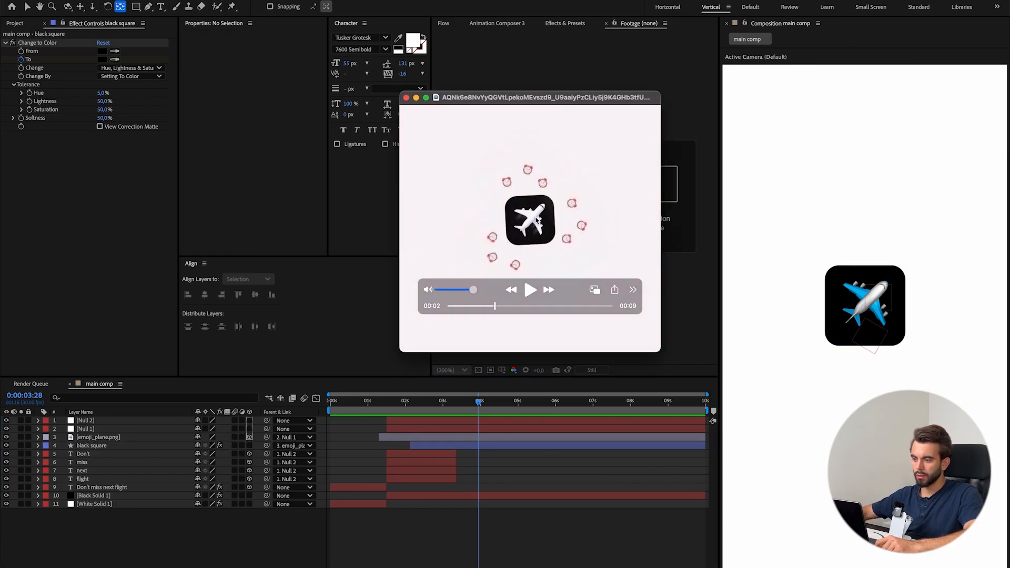
key(Left)
key(Left)
key(Left)
key(Left)
key(Left)
key(Right)
key(Right)
key(Right)
key(Right)
key(Right)
Animate black square's Rotation with a starting keyframe at 0:00:03:10 and a value of 7° at 0:00:03:14.
click(479, 402)
drag(479, 402, 456, 403)
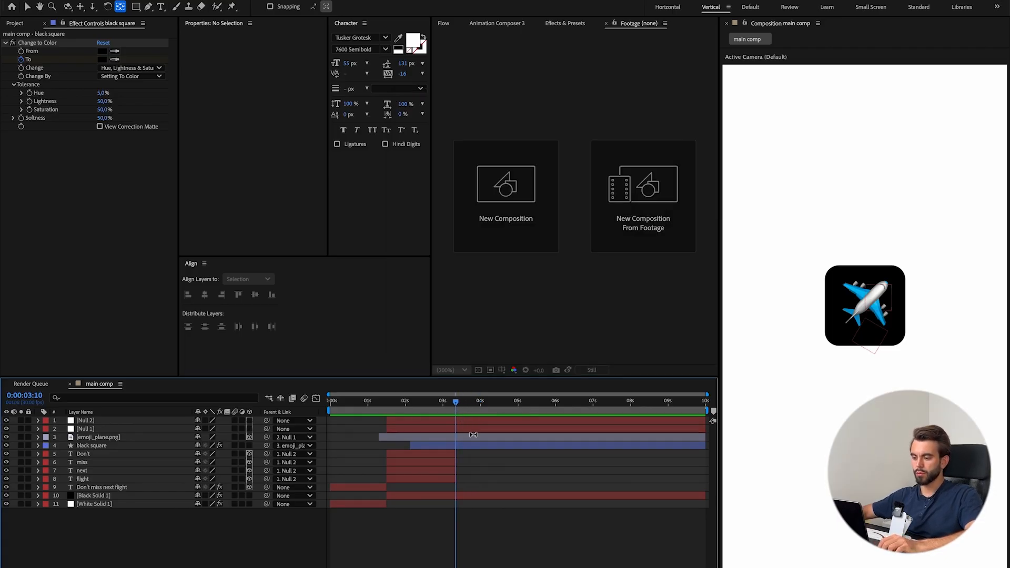
click(476, 446)
key(p)
key(shift+r)
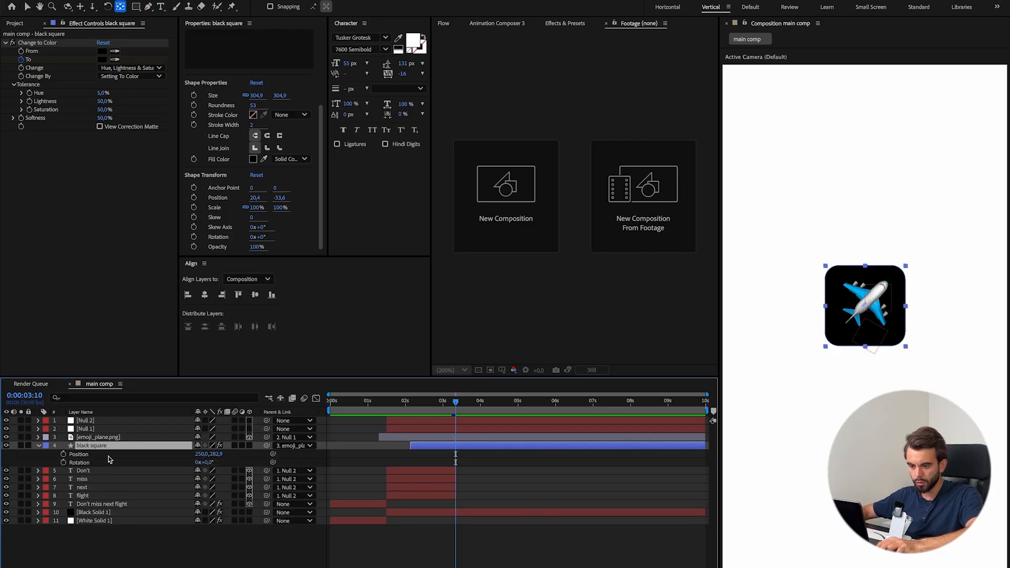
click(64, 463)
drag(455, 403, 461, 403)
drag(210, 466, 214, 465)
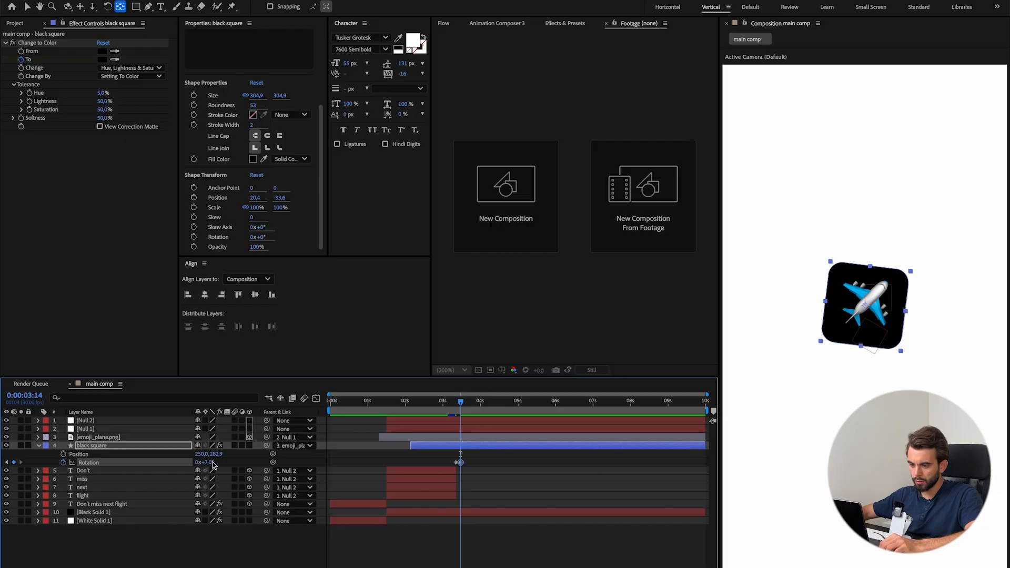
Check the icon's turn in the reference clip and delete all Z Rotation keyframes from emoji_plane.png.
key(super+Tab)
scroll(530, 244, left, 5)
scroll(531, 242, right, 5)
scroll(531, 242, left, 5)
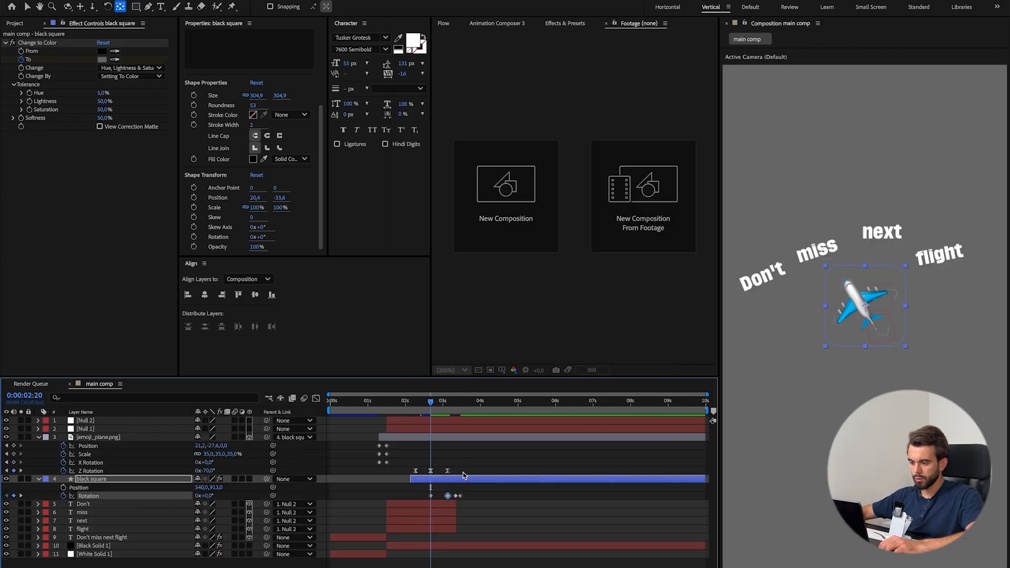
drag(463, 472, 414, 465)
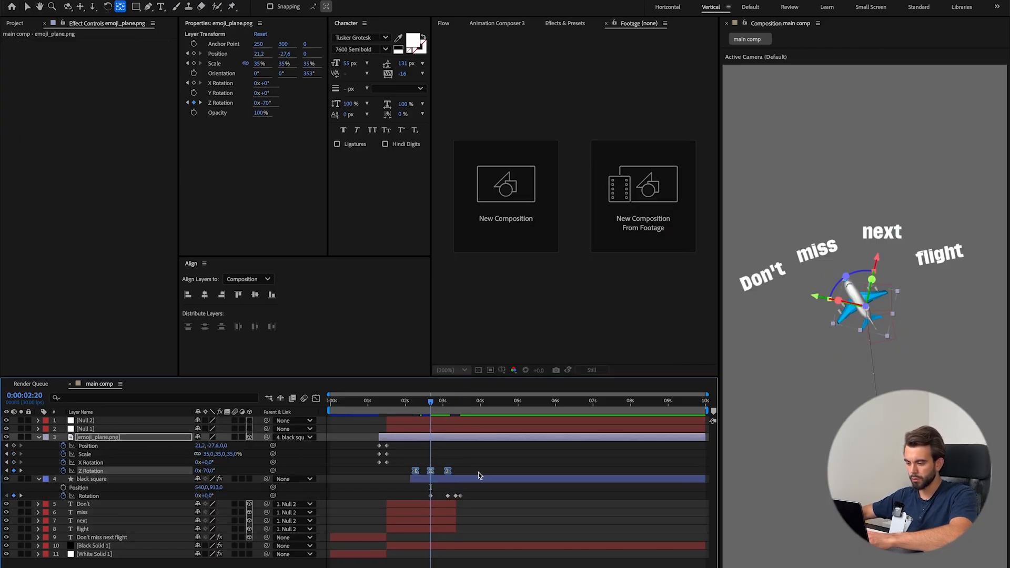
key(Delete)
drag(432, 471, 399, 460)
key(Delete)
click(451, 478)
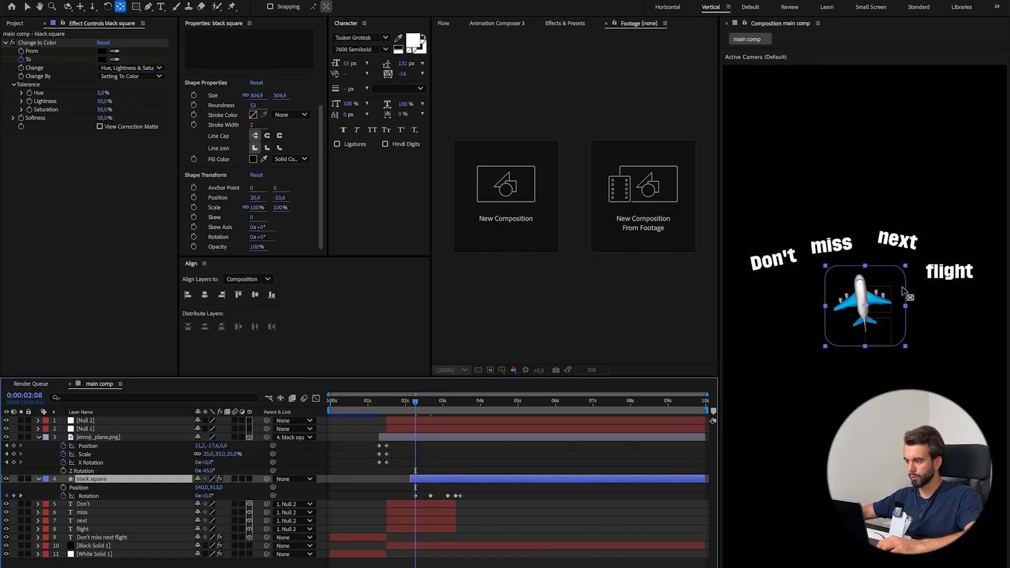
Set black square's Rotation to -53° at 0:00:02:08 with the plane unparented, re-parent the plane, and adjust the Rotation at 0:00:02:20.
click(295, 438)
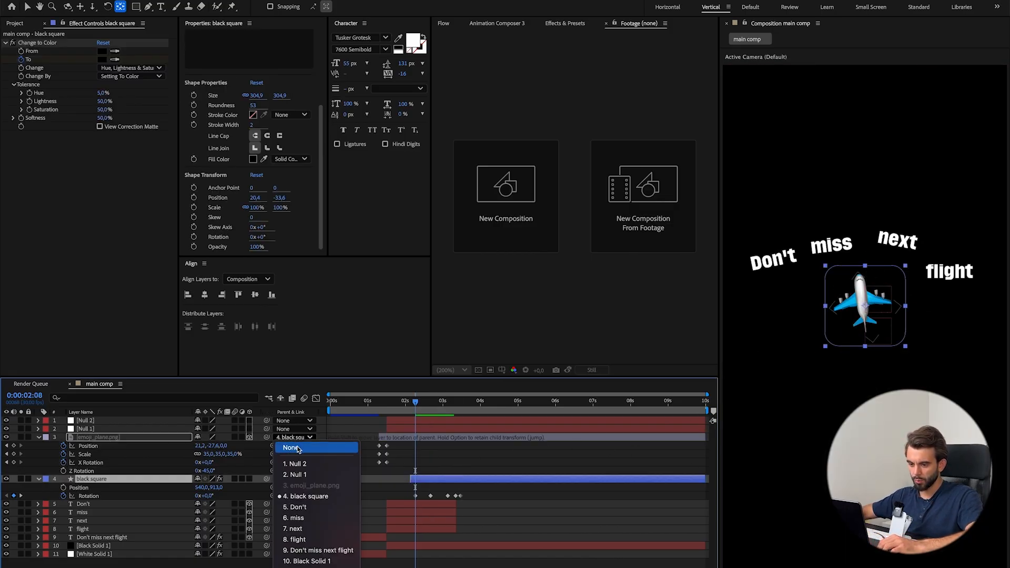
click(296, 447)
drag(210, 498, 182, 498)
drag(266, 438, 96, 479)
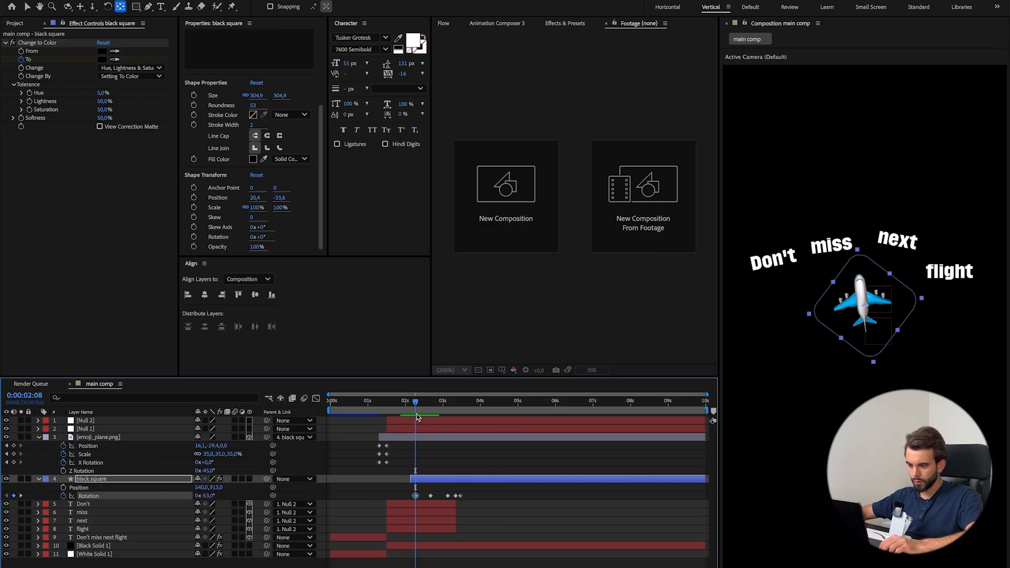
drag(416, 415, 430, 415)
drag(207, 496, 175, 498)
Apply Easy Ease to black square's first three Rotation keyframes and preview the turn from 0:00:02:01.
drag(426, 407, 449, 408)
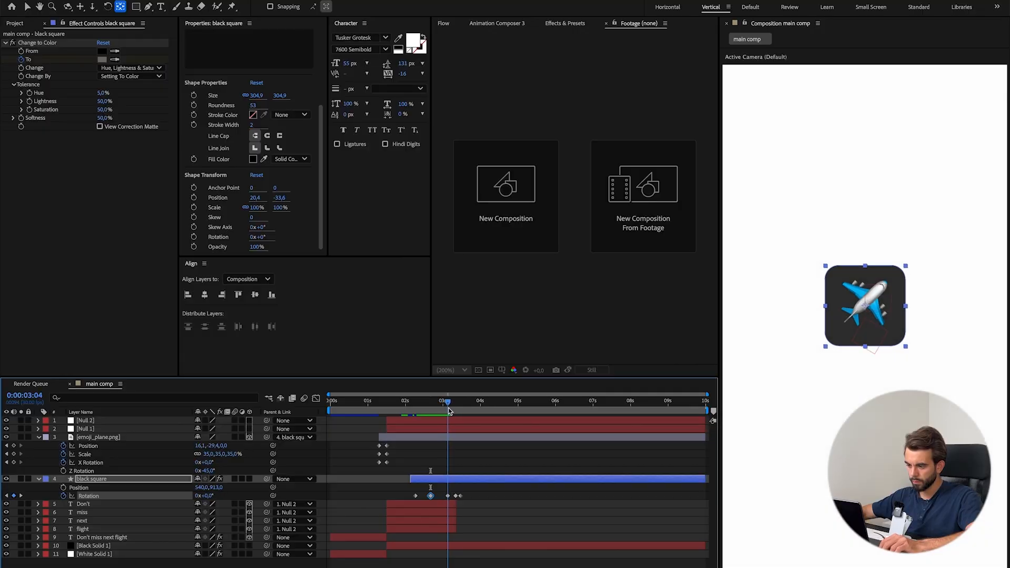
drag(410, 491, 452, 500)
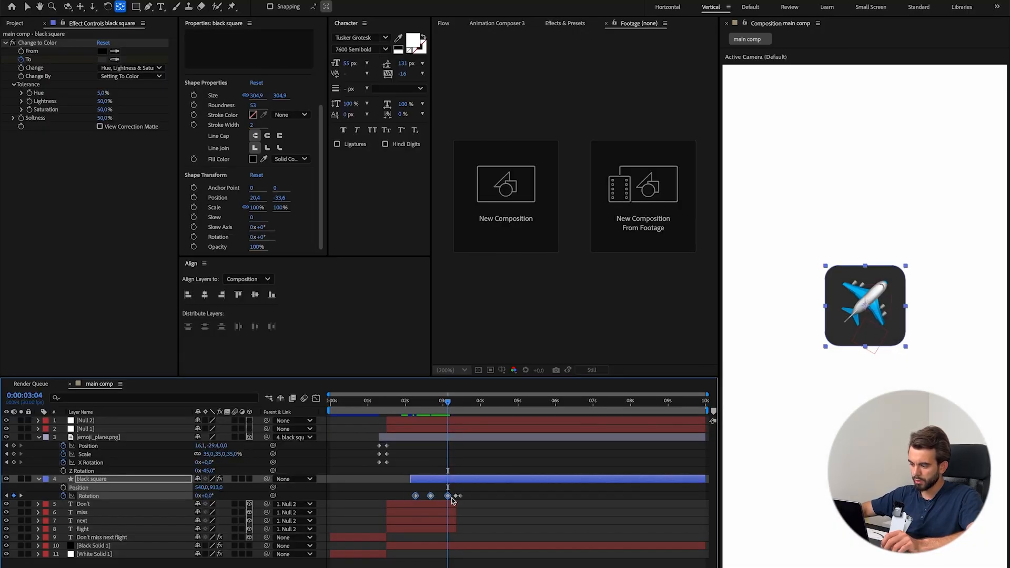
key(F9)
drag(448, 404, 407, 406)
click(503, 472)
key(space)
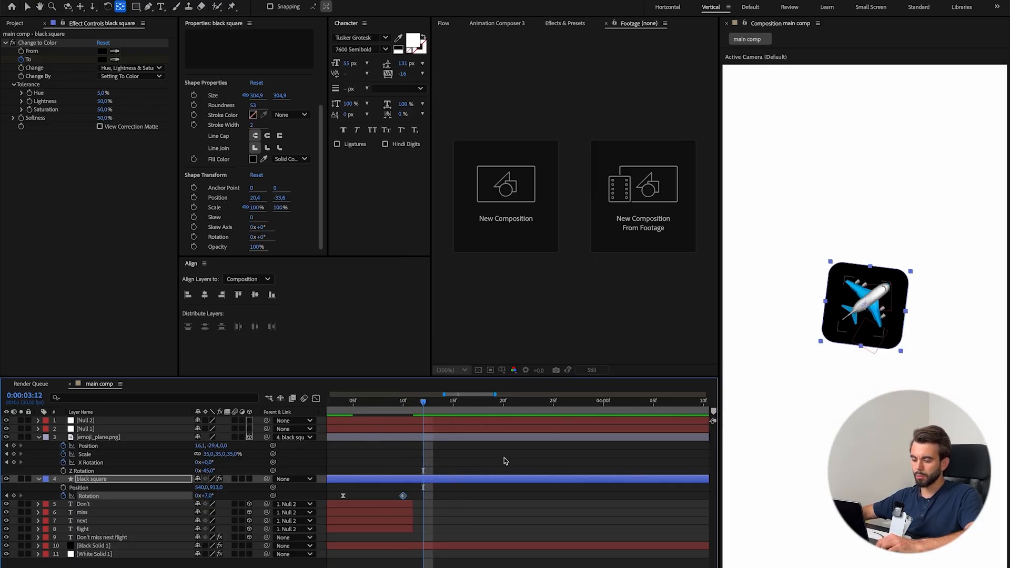
Step through the reference video's frames to examine how the icon wobbles after its turn.
scroll(504, 461, down, 2)
drag(467, 406, 483, 428)
key(super+Tab)
key(Right)
key(Right)
key(Right)
key(Right)
key(Left)
key(Left)
key(Left)
key(Left)
key(Left)
key(Left)
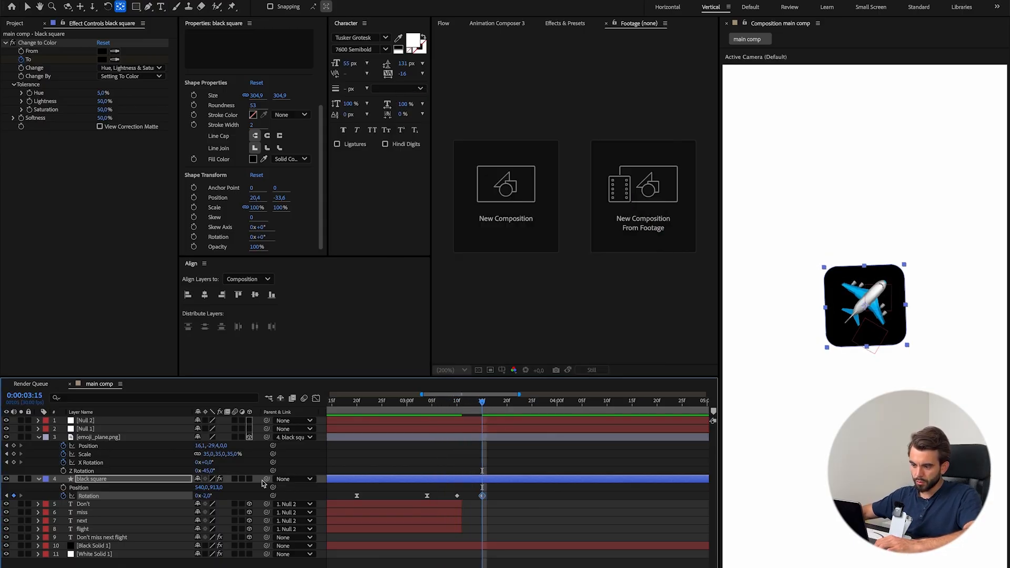
Extend black square's wobble with Rotation keyframes at 0:00:03:22 and 0:00:03:28, and apply Easy Ease to its last four keyframes.
drag(496, 409, 502, 410)
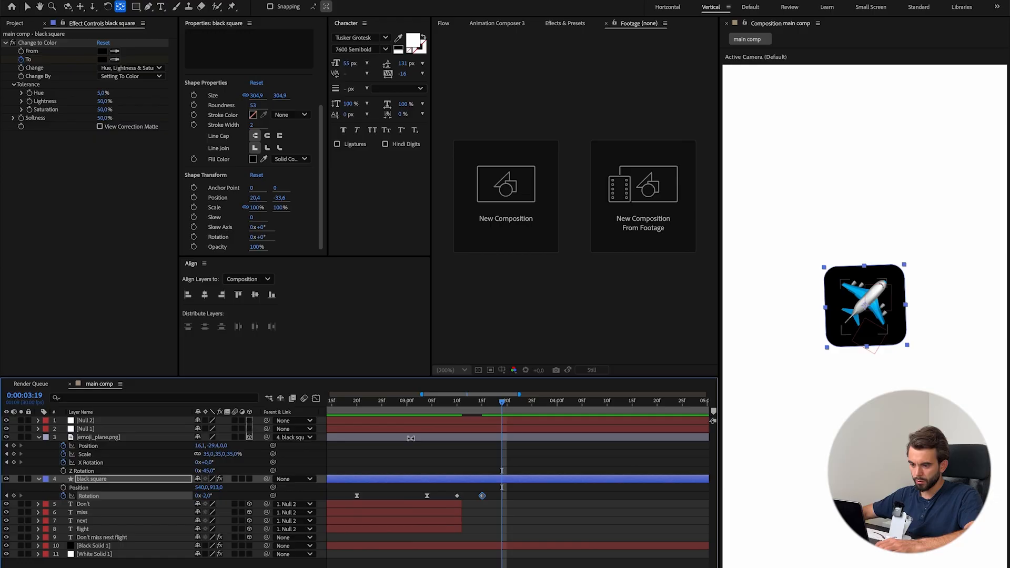
click(505, 499)
drag(502, 496, 517, 495)
click(537, 449)
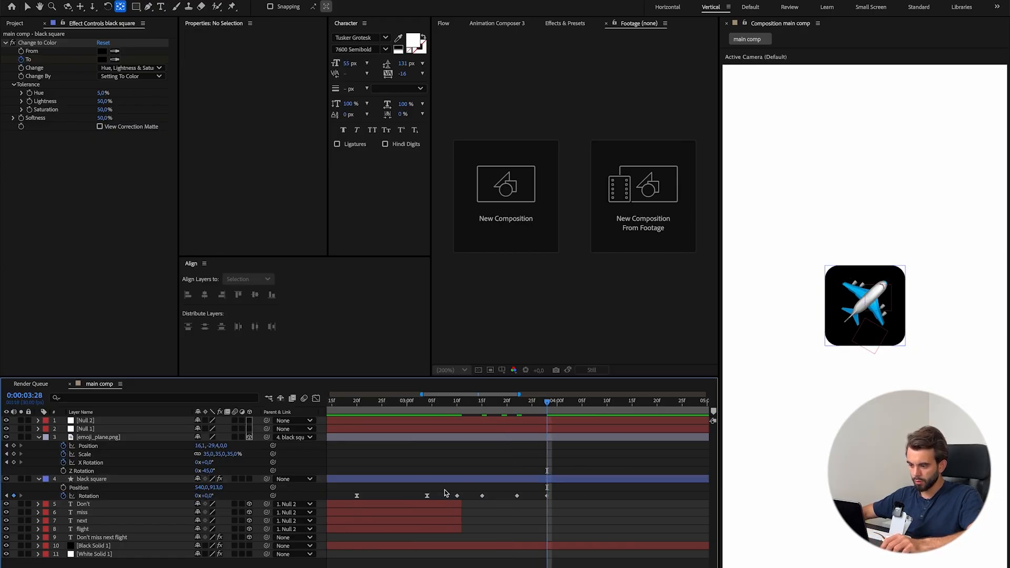
drag(444, 490, 573, 493)
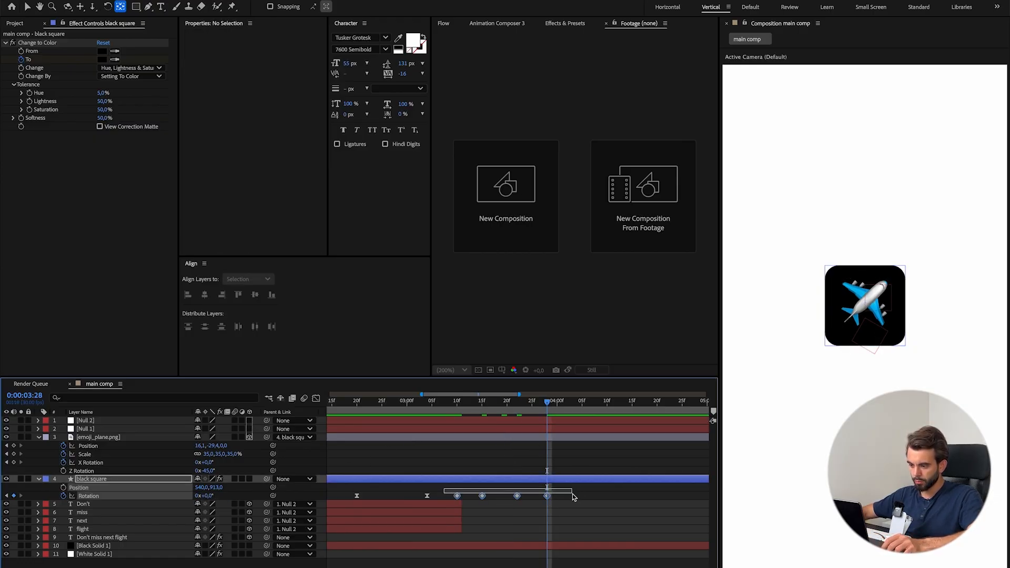
key(F9)
key(F2)
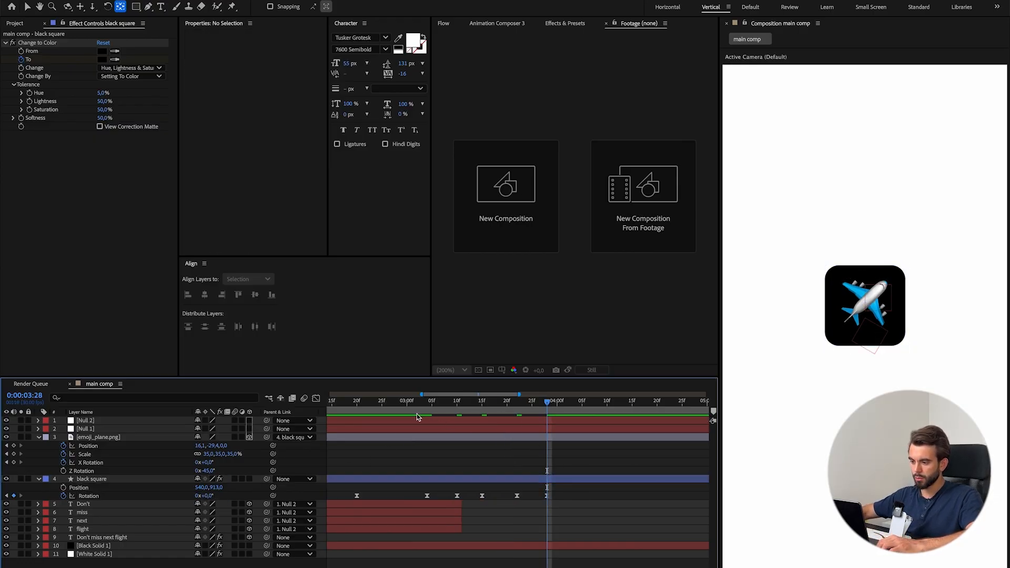
Preview the wobble and tighten its timing by moving black square's Rotation keyframes to 0:00:03:07, 0:00:03:12 and 0:00:03:18.
click(408, 403)
key(space)
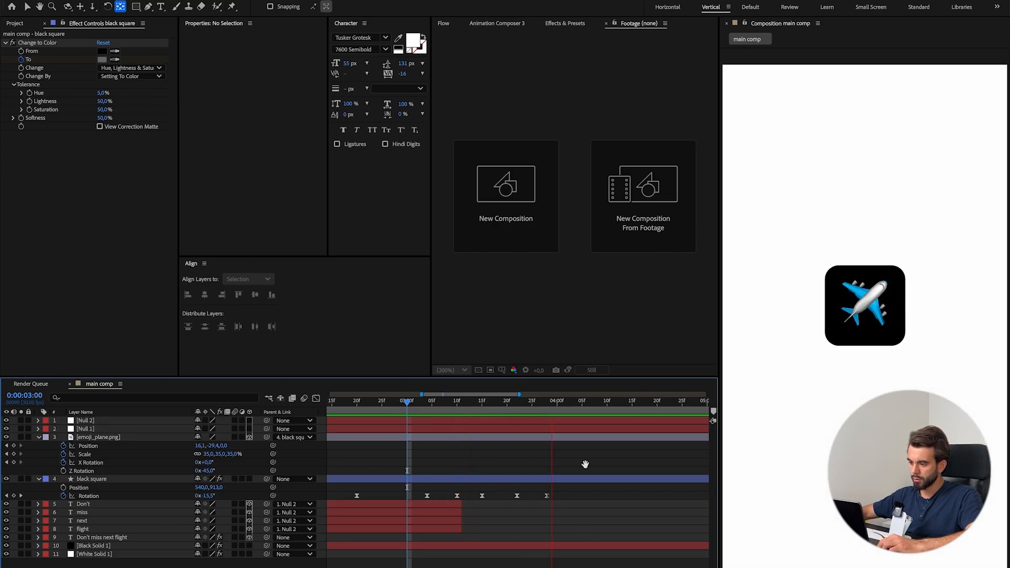
key(space)
drag(439, 405, 400, 408)
key(space)
key(space)
mouse_move(482, 497)
mouse_down()
mouse_move(467, 496)
mouse_move(497, 496)
mouse_up()
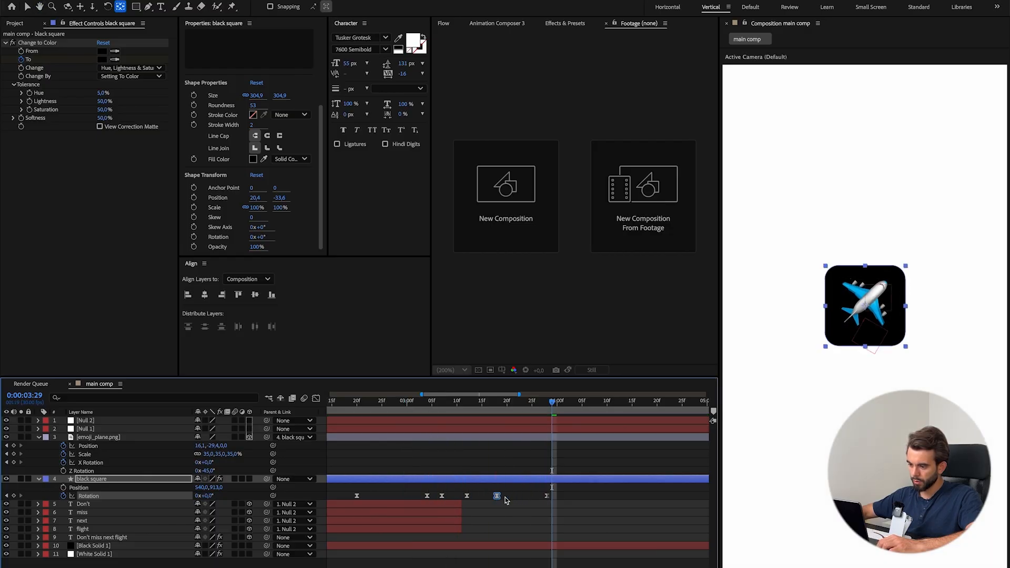
Move black square's last Rotation keyframe to 0:00:03:25, delete the one at 0:00:03:04, and preview the motion.
drag(421, 416, 412, 413)
key(space)
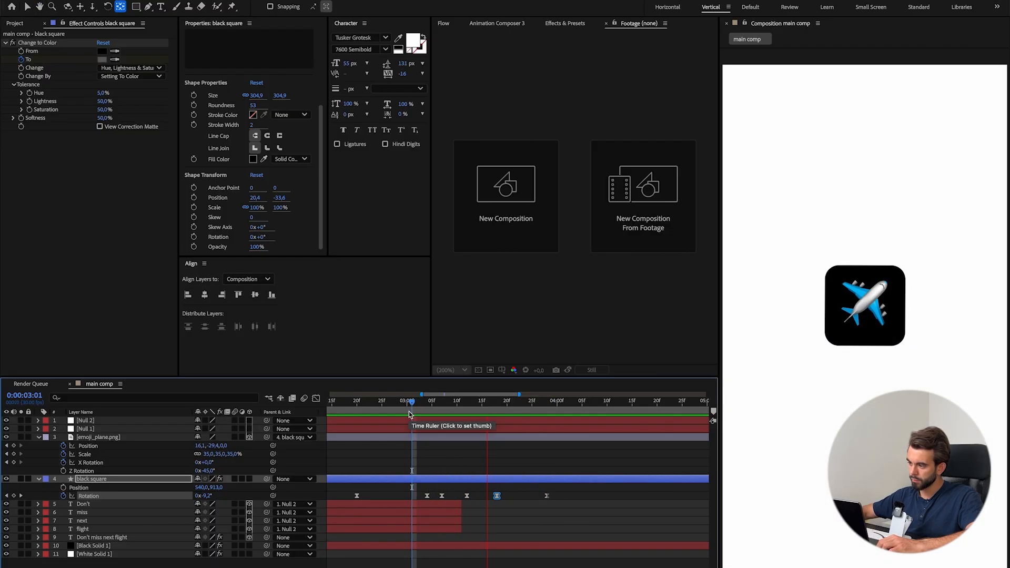
drag(547, 496, 531, 496)
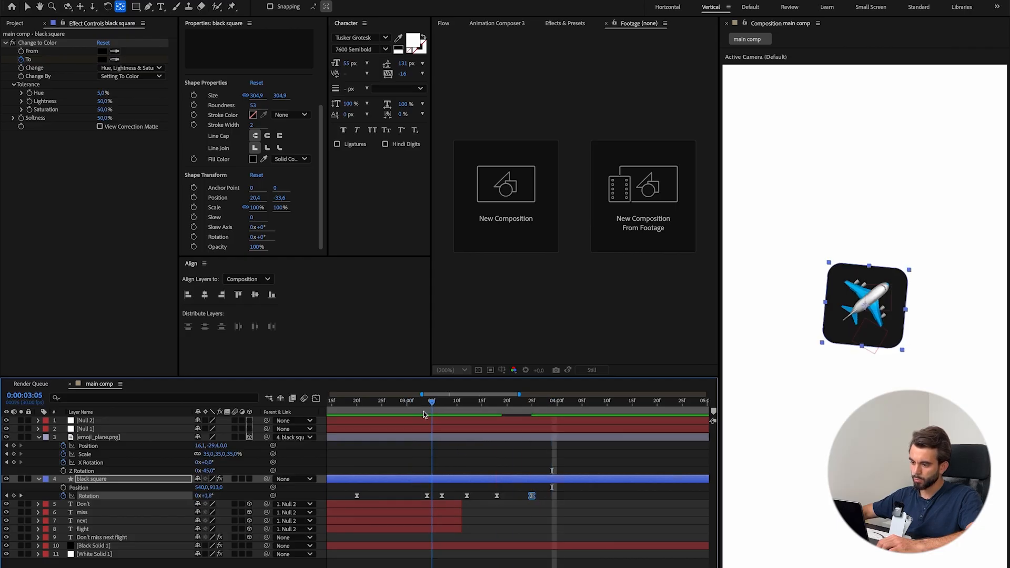
click(427, 496)
drag(406, 409, 345, 413)
key(Delete)
key(space)
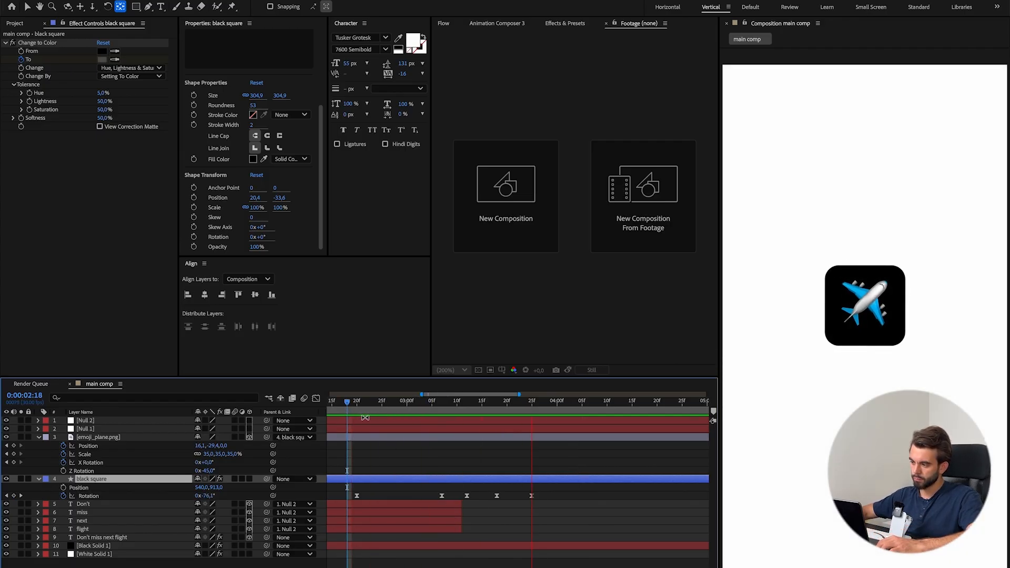
Split the Null 2 and Null 1 layers at 0:00:03:11 and delete their remaining parts.
drag(489, 407, 472, 409)
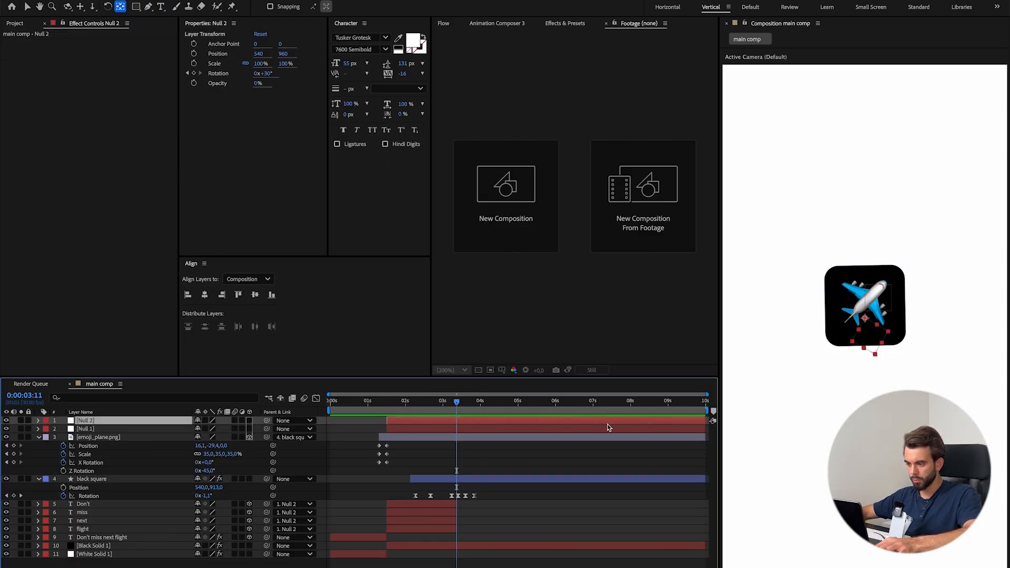
key(super+shift+d)
key(Delete)
click(467, 429)
key(super+shift+d)
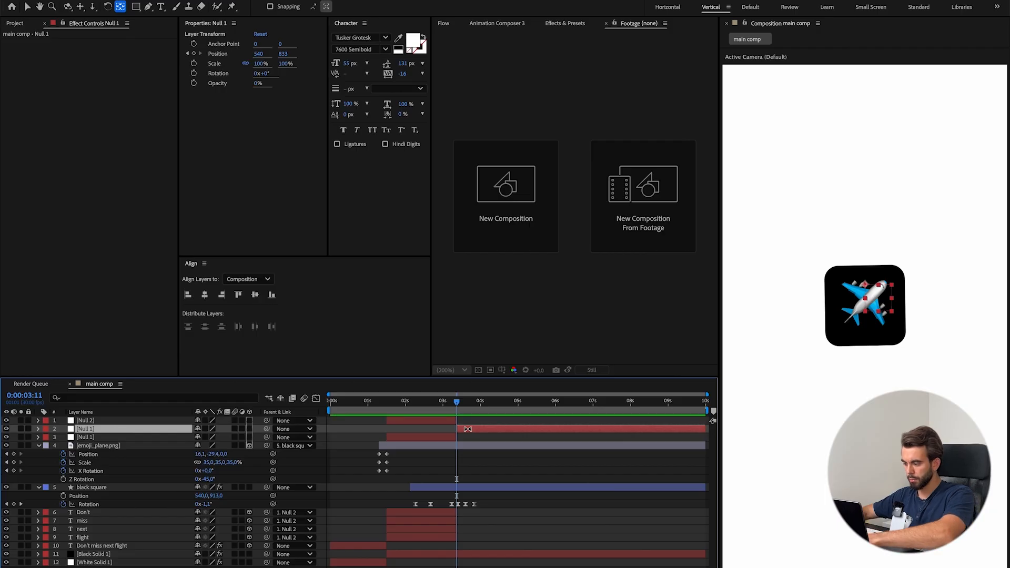
key(Delete)
Add clock.png above the plane layer in main comp and make it start at 0:00:03:12.
click(469, 440)
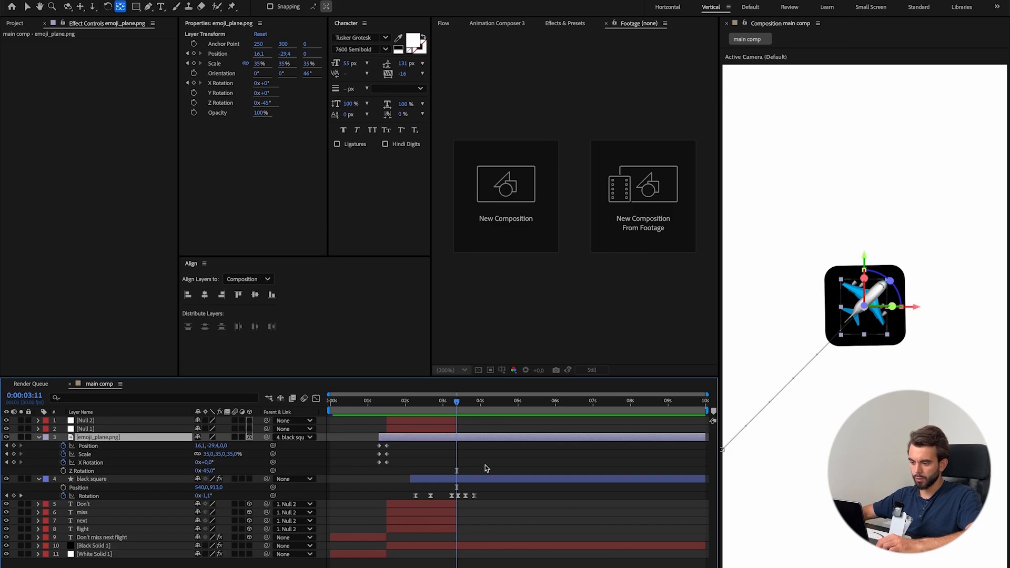
click(461, 409)
click(15, 23)
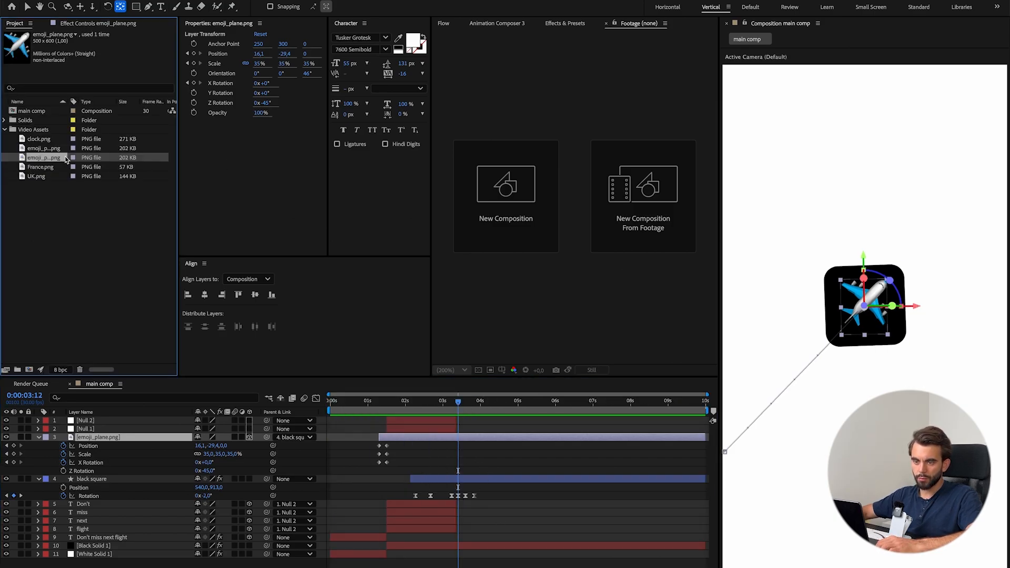
drag(50, 141, 135, 436)
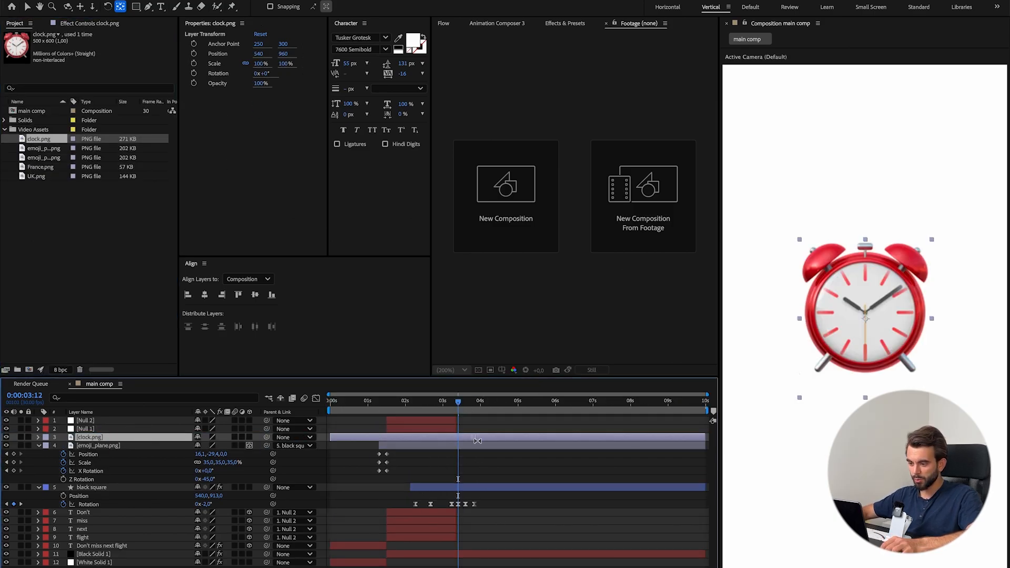
key([)
Scale clock.png to 12%, position it at 540, 907 over the plane, and check the clocks' arrangement in the reference video.
key(v)
key(s)
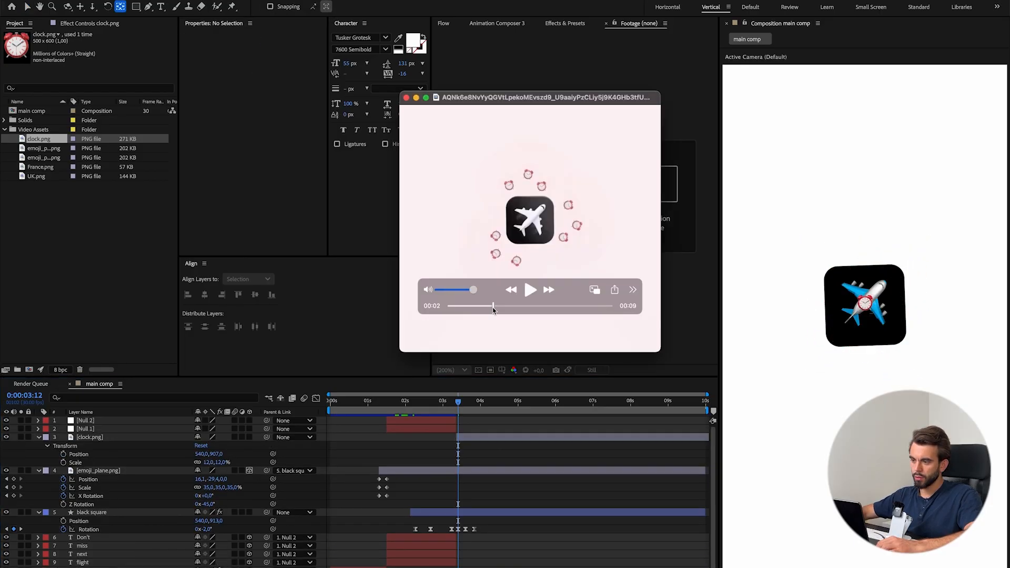
drag(488, 311, 494, 311)
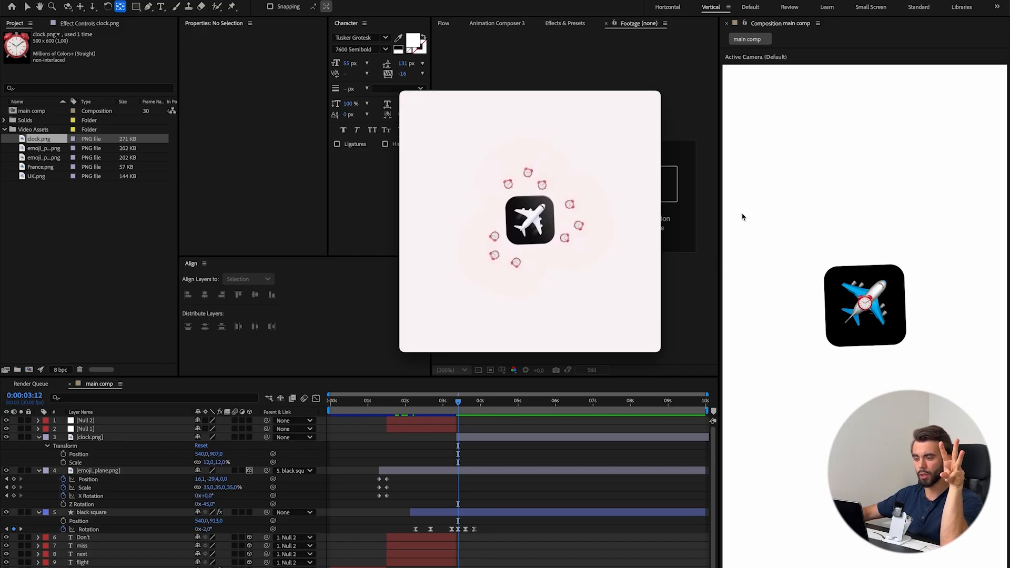
mouse_move(580, 329)
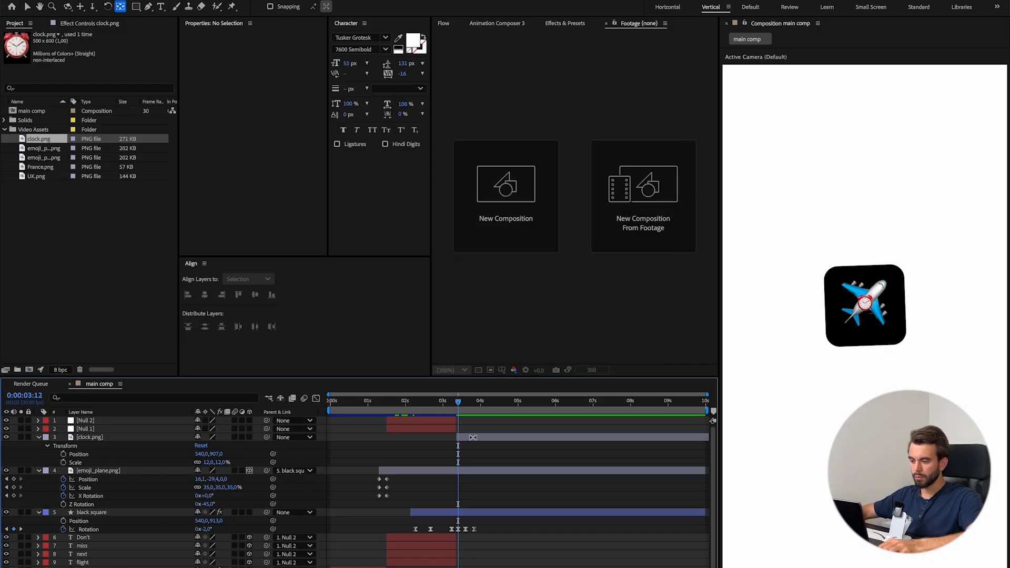
Add a Position keyframe to clock.png at 0:00:03:12.
click(473, 437)
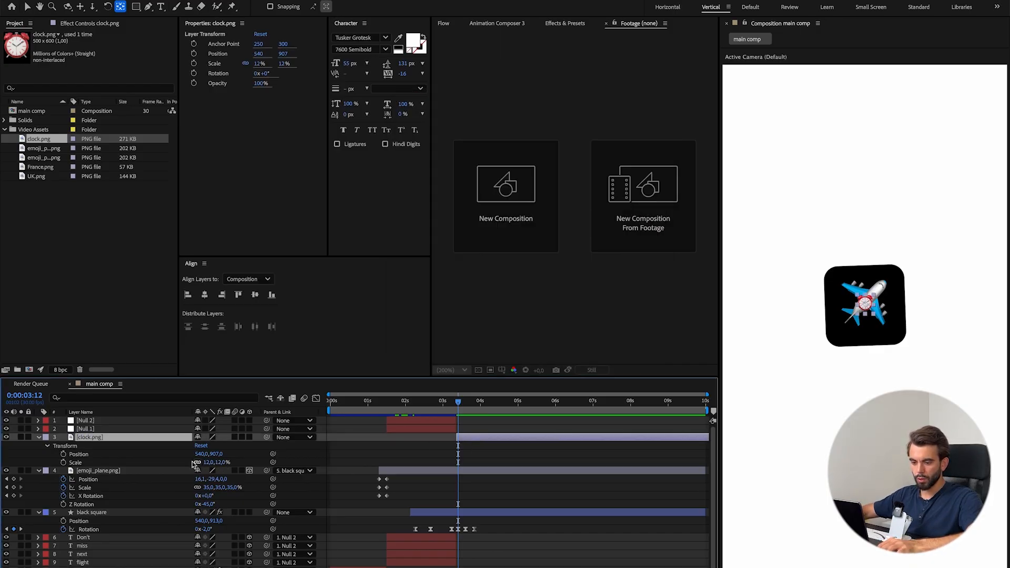
click(63, 454)
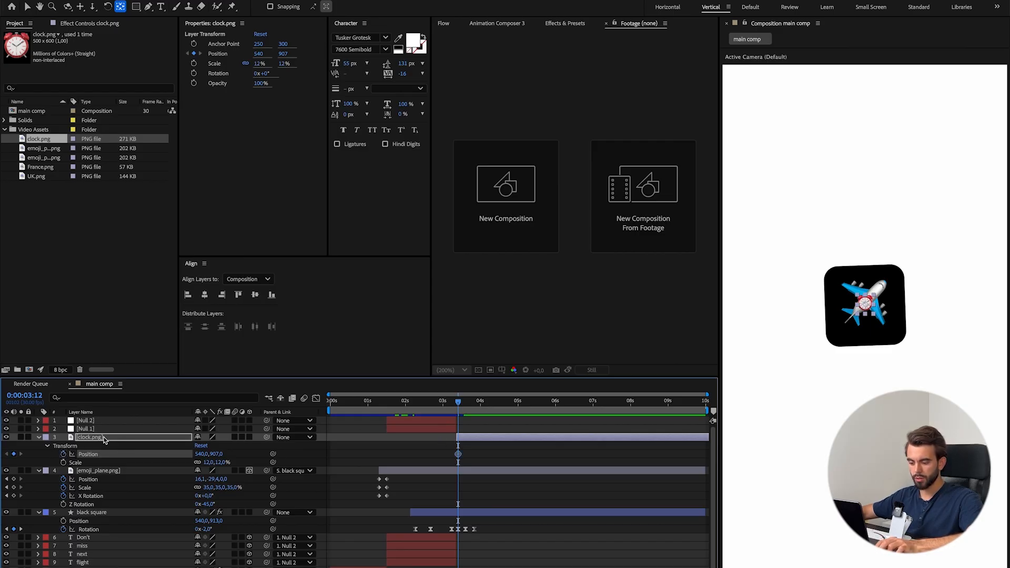
Add a Rotation keyframe to clock.png at 0:00:03:12 and move the clock to 377, 512 at 0:00:03:24.
key(shift+r)
click(63, 471)
click(474, 401)
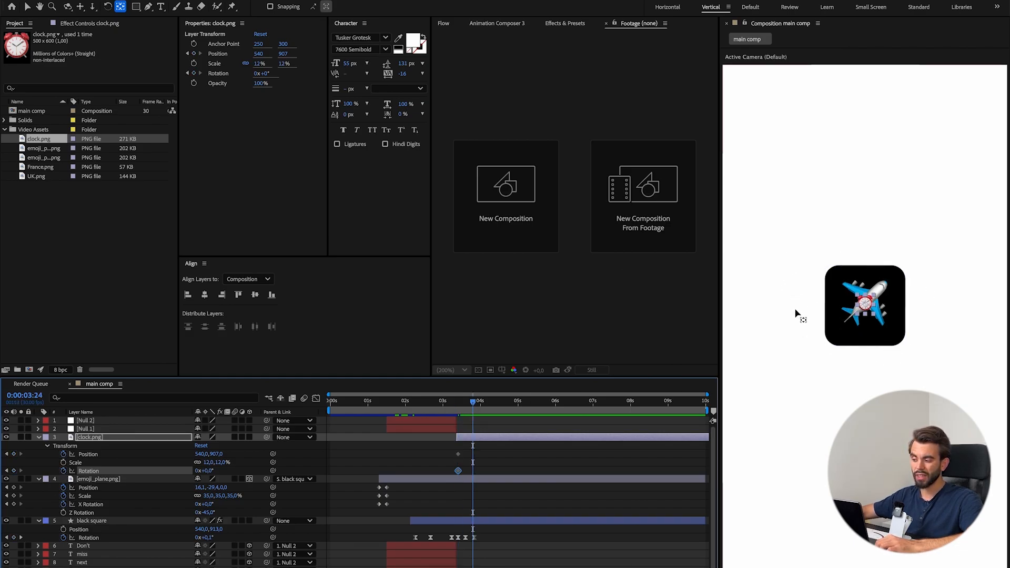
drag(215, 454, 19, 463)
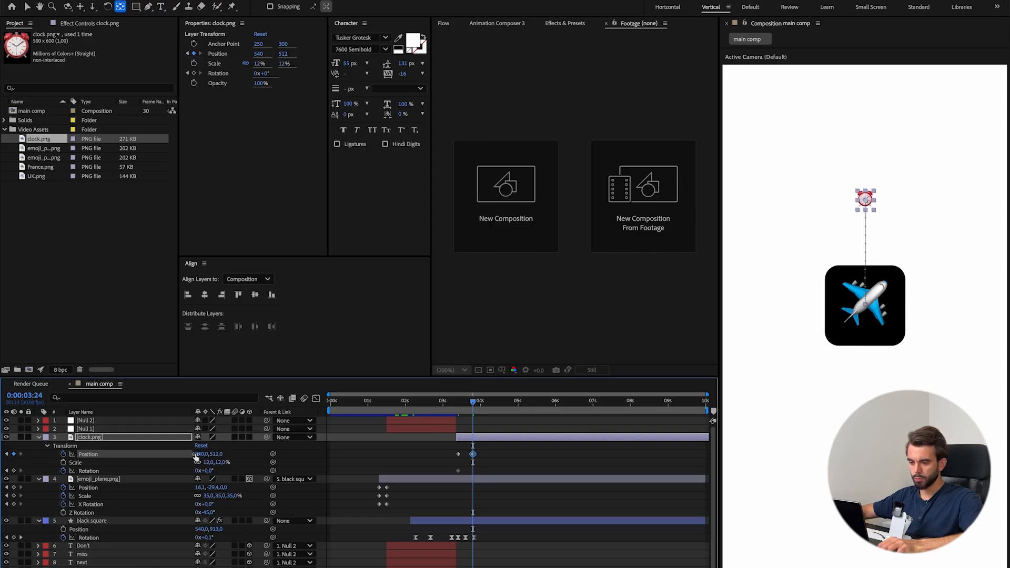
drag(199, 454, 122, 457)
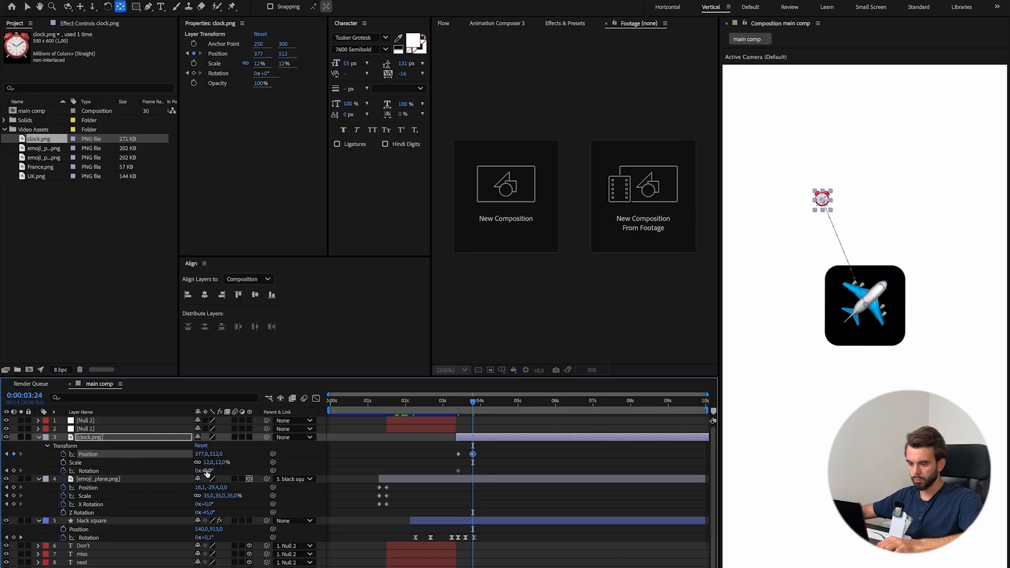
click(234, 454)
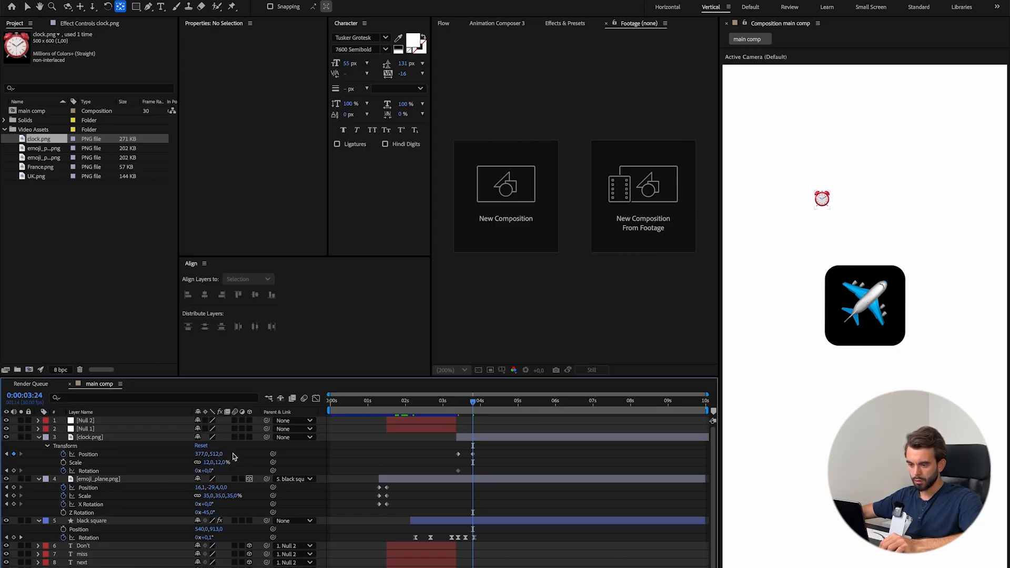
Set clock.png's Rotation to -28° at 0:00:03:24 and preview its movement out of the square.
click(100, 437)
key(u)
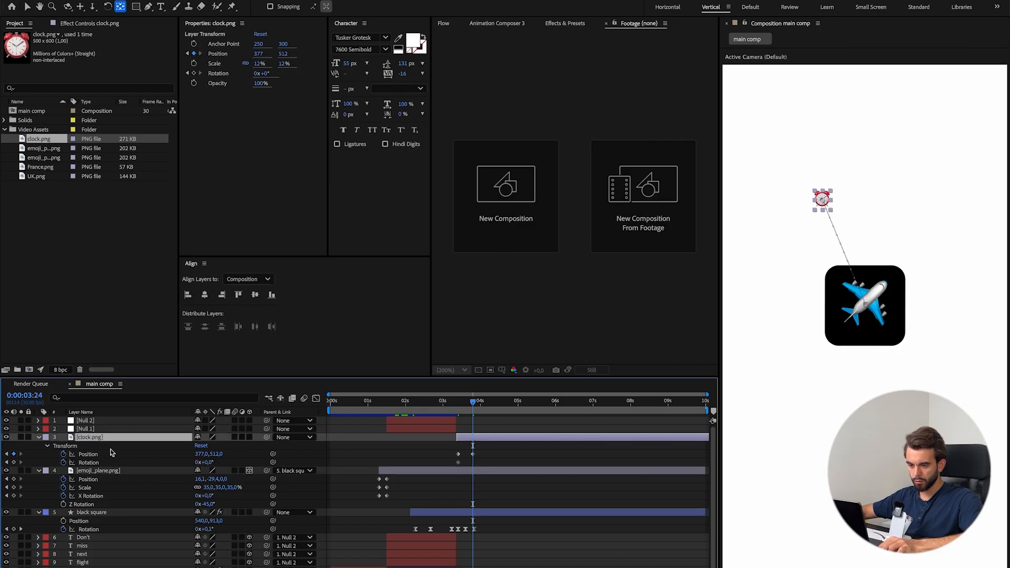
drag(211, 465, 196, 465)
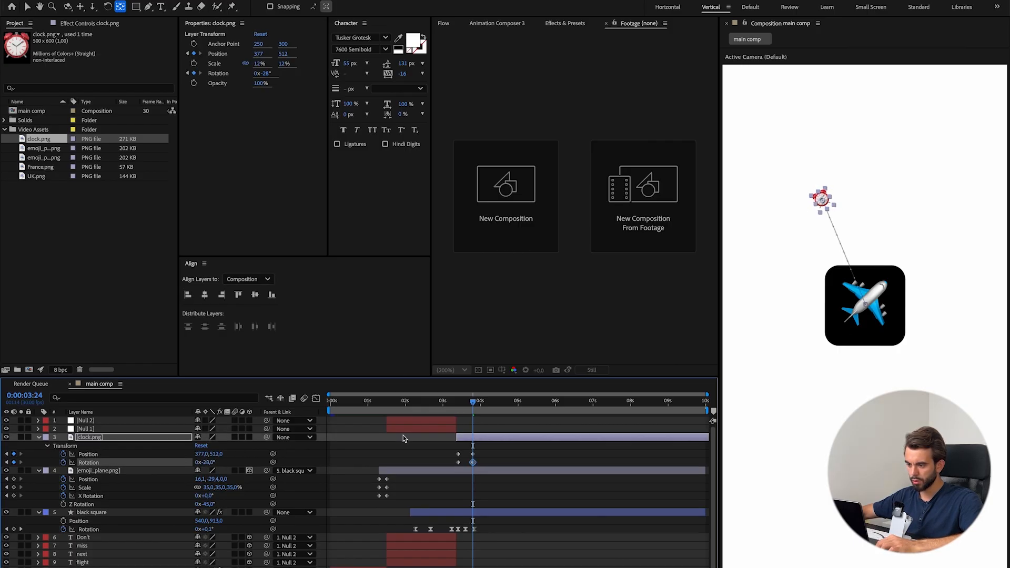
drag(467, 402, 457, 404)
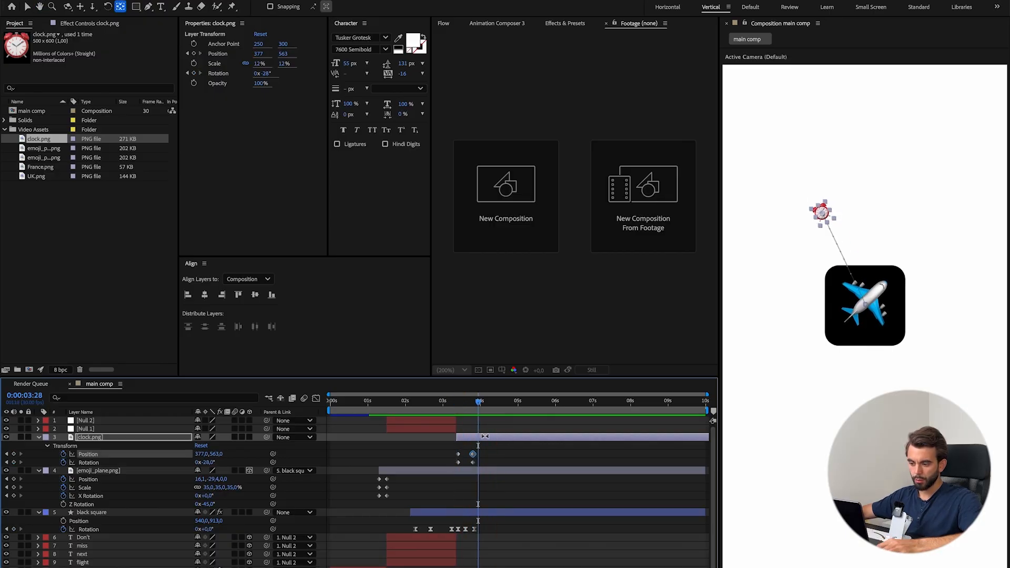
Duplicate the clock.png layer and set the copy's Position to 529, 478 and Rotation to 0° at 0:00:03:24.
key(ctrl+d)
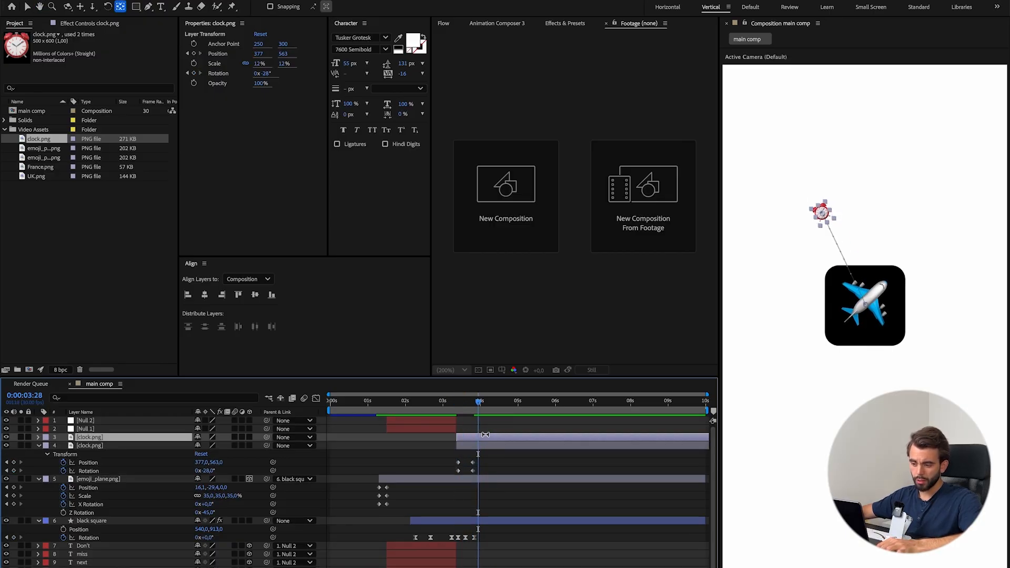
key(u)
key(j)
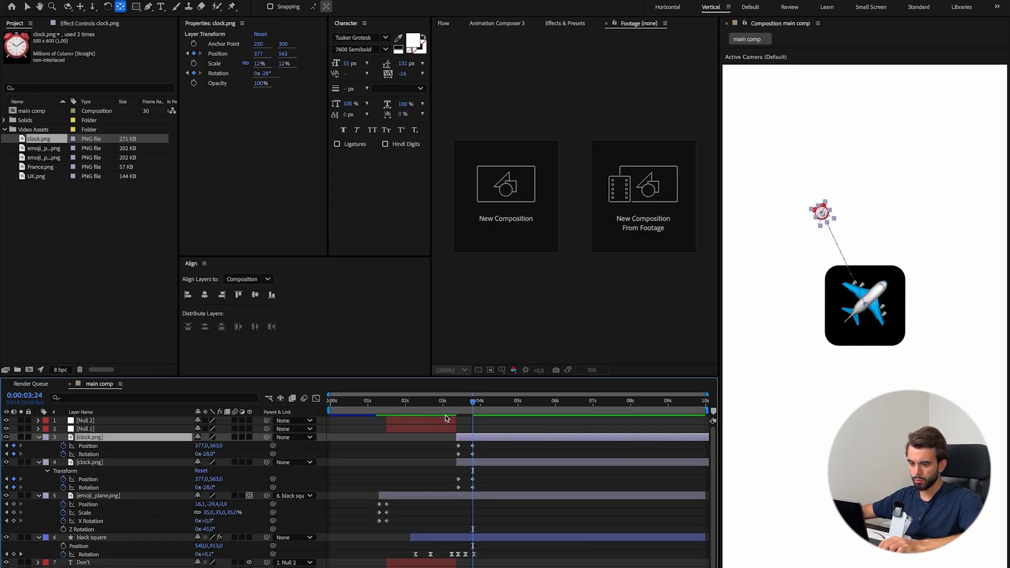
drag(213, 451, 182, 448)
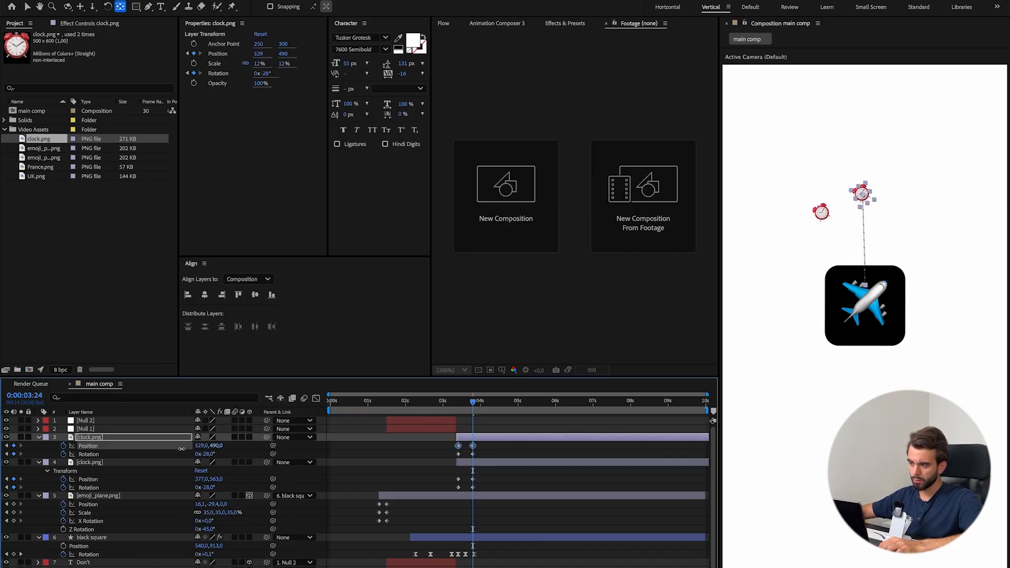
drag(177, 450, 175, 449)
click(209, 454)
text(0)
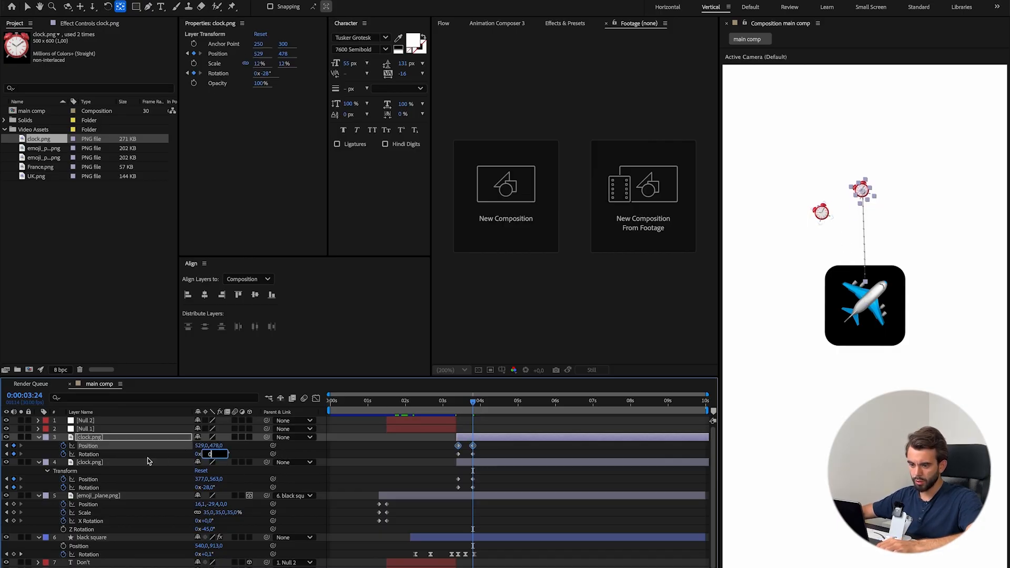
click(501, 430)
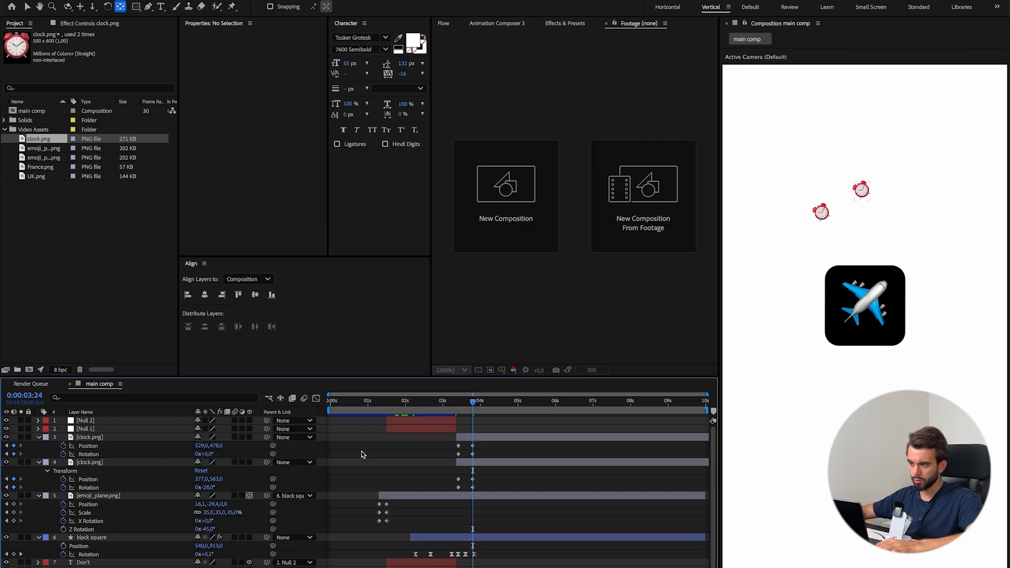
Duplicate the middle clock and set the new copy's Position to 716, 506 and Rotation to 13° at 0:00:03:24.
click(488, 438)
key(ctrl+d)
mouse_move(473, 403)
mouse_down()
mouse_move(484, 403)
mouse_move(475, 403)
mouse_up()
key(u)
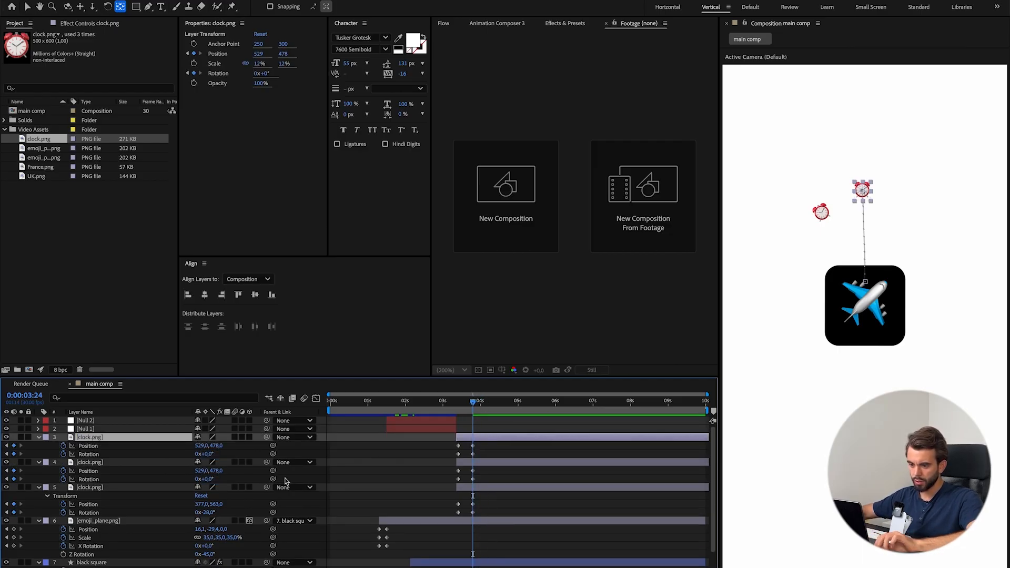
drag(202, 445, 235, 446)
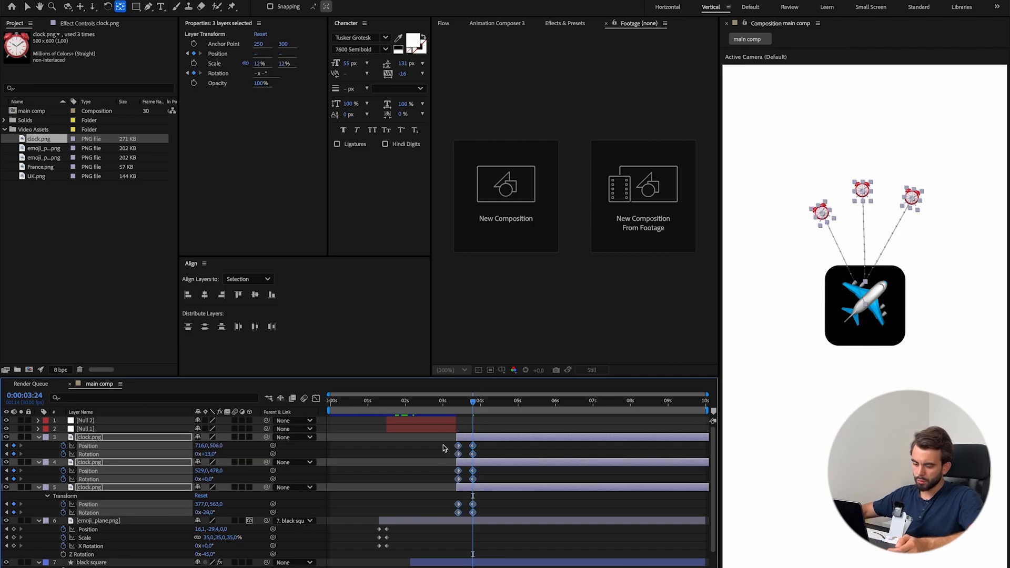
Apply Easy Ease to the three clocks' Position and Rotation keyframes, lengthen the slow-down in the speed graph and preview the motion.
key(F9)
key(shift+F3)
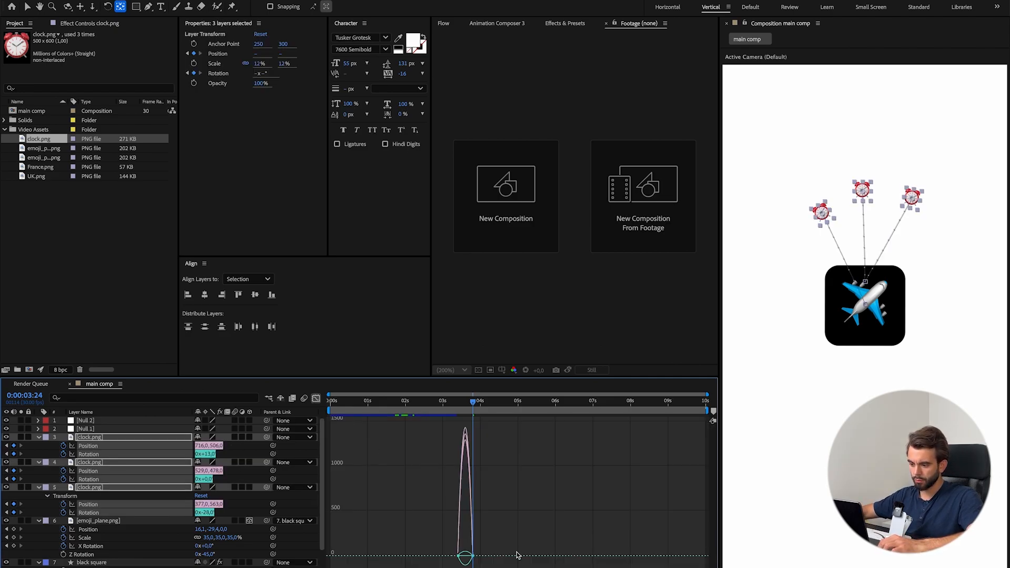
scroll(457, 556, up, 5)
scroll(550, 562, down, 2)
drag(695, 541, 605, 557)
drag(641, 403, 477, 407)
key(space)
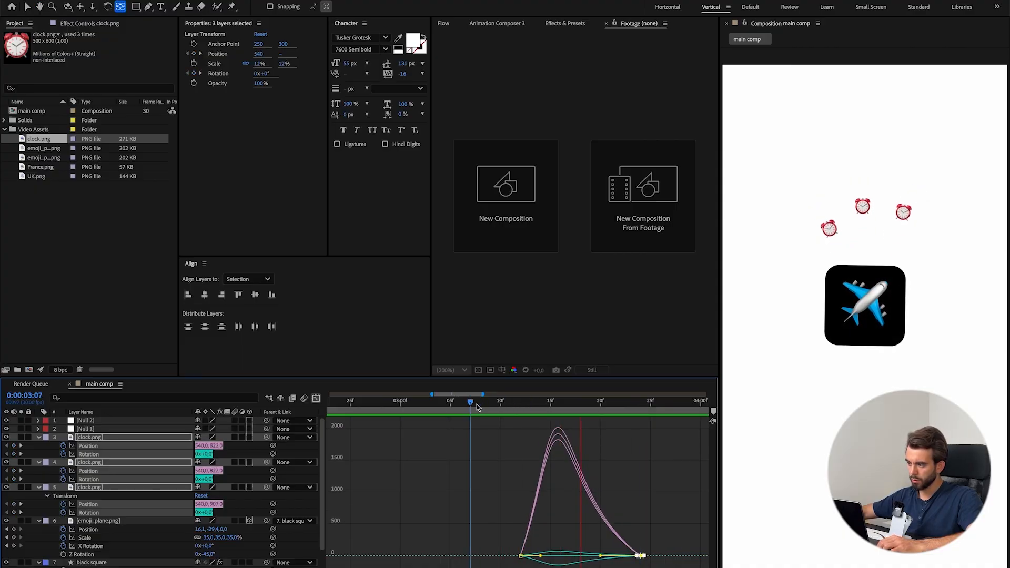
key(space)
scroll(518, 510, down, 2)
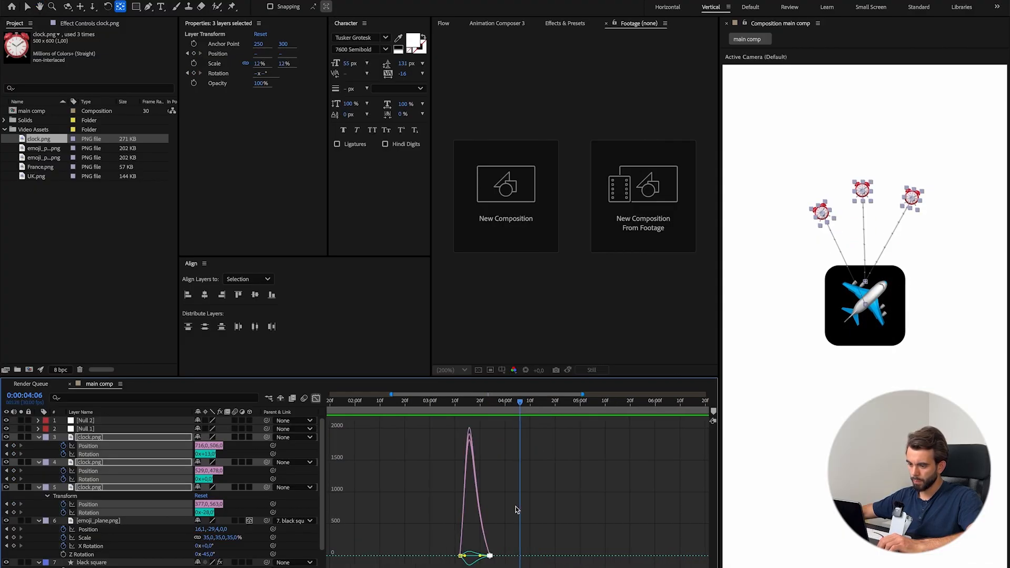
Move the three clocks' end keyframes to 0:00:04:06 and reshape their speed curves for an abrupt start and a long slow-down.
click(318, 400)
drag(495, 514, 544, 513)
drag(440, 542, 580, 566)
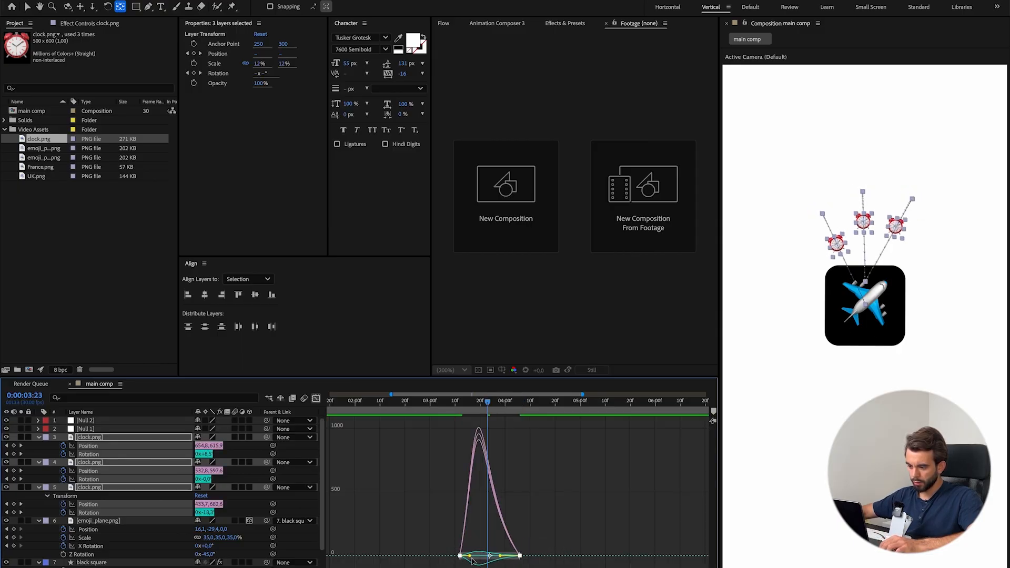
drag(469, 559, 503, 557)
click(430, 414)
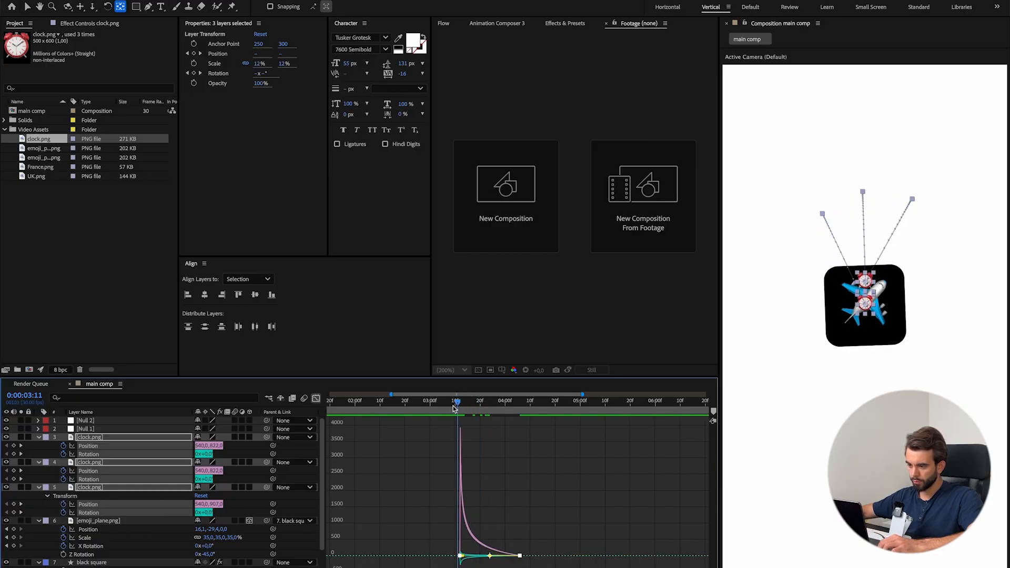
key(space)
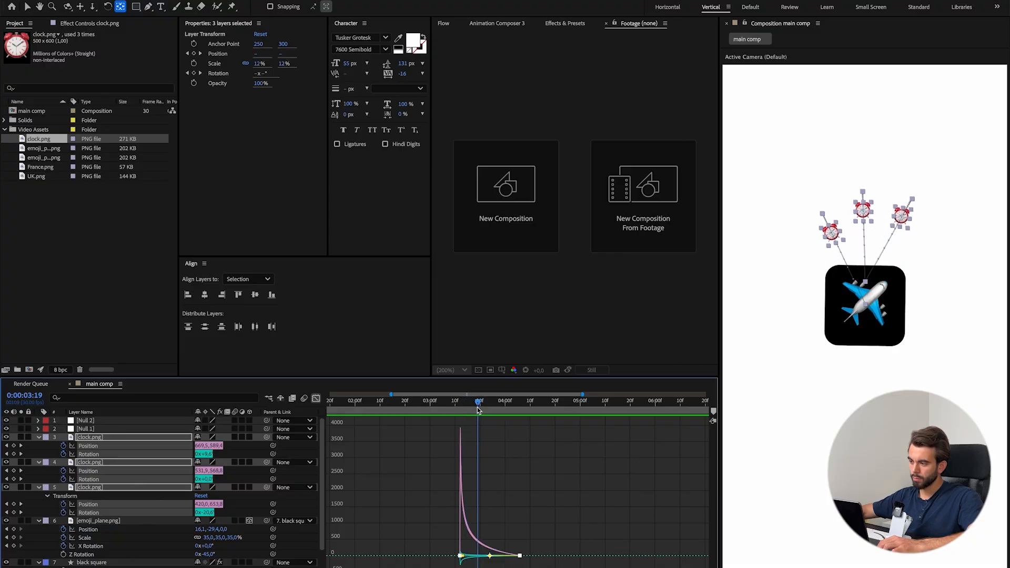
key(space)
key(shift+F3)
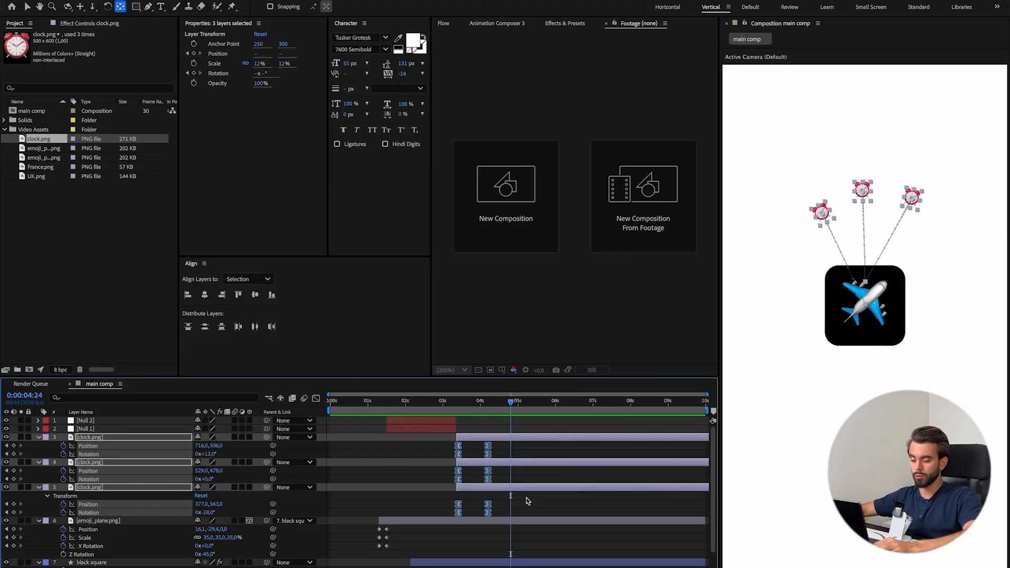
Add 100% Opacity keyframes to all three clock.png layers and place them just after the Position end keyframes.
key(shift+t)
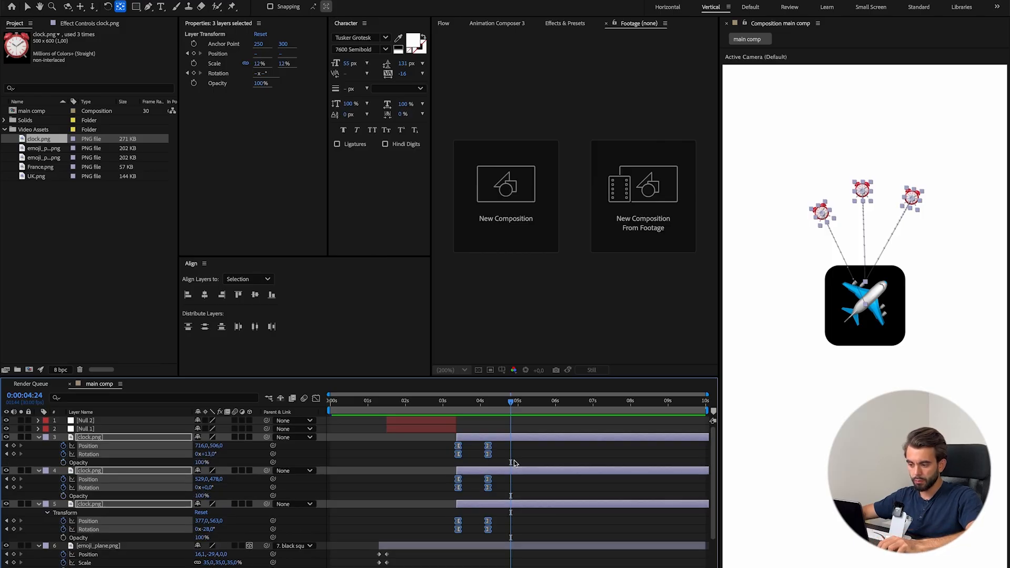
drag(510, 405, 495, 405)
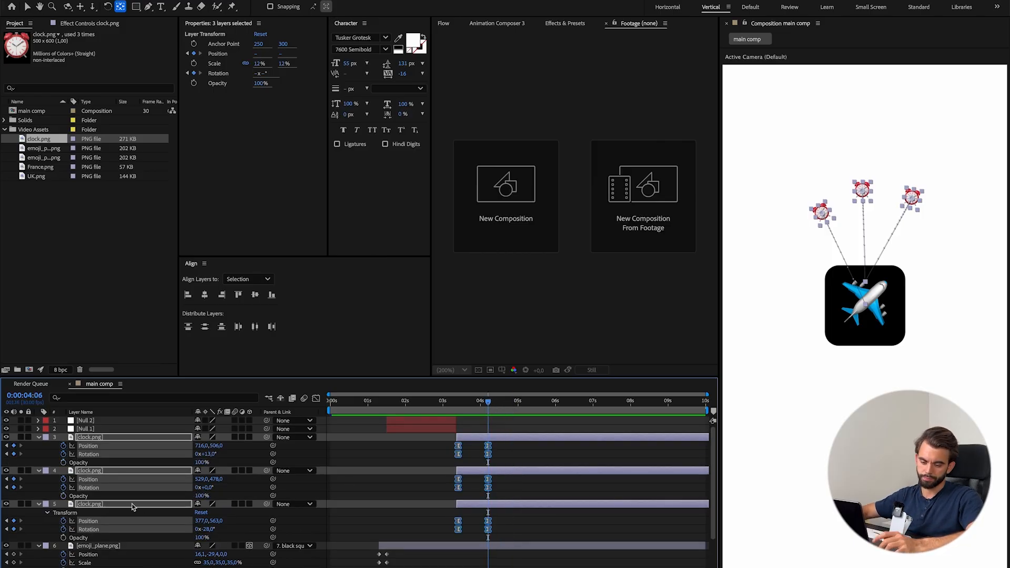
key(alt+shift+t)
drag(489, 463, 494, 463)
Set the topmost clock.png layer's Opacity to 1% at 0:00:05:02.
drag(489, 403, 521, 403)
click(543, 455)
click(534, 438)
drag(202, 461, 197, 463)
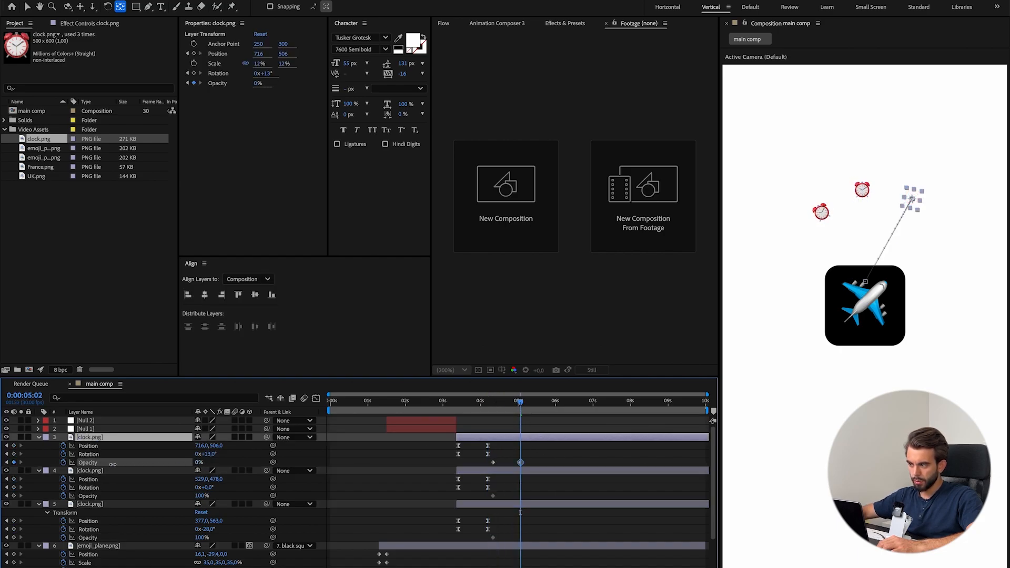
click(532, 415)
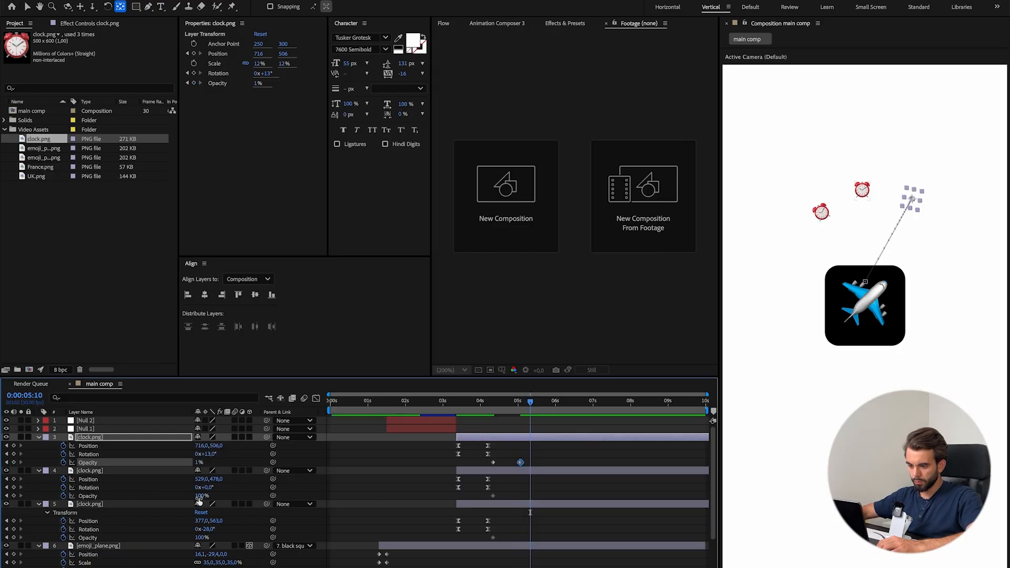
Set the Opacity of the bottom clock.png layer to 0% at 0:00:05:10 and of the middle one to 0% at 0:00:05:21.
drag(198, 496, 175, 496)
key(ctrl+z)
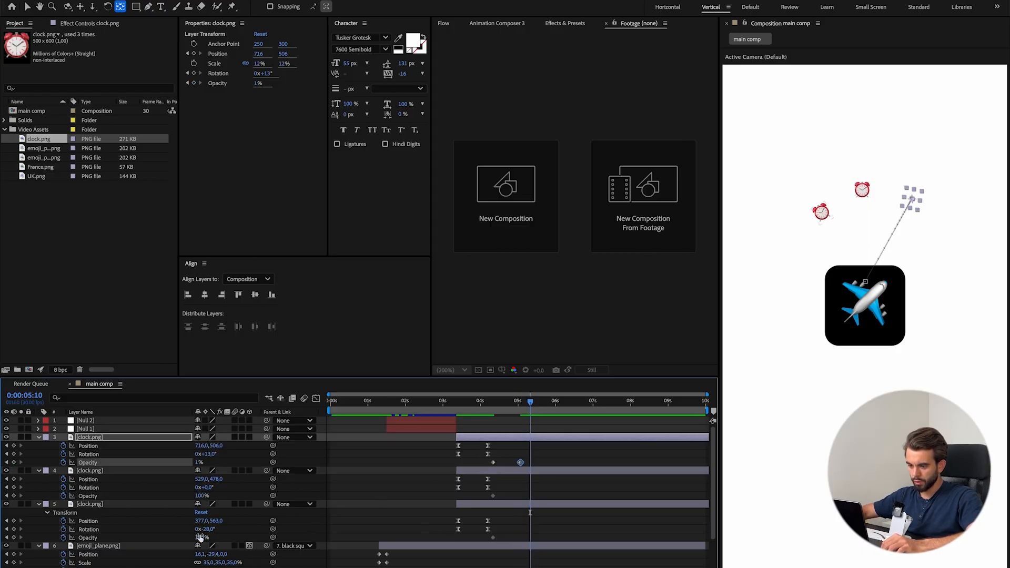
drag(200, 537, 88, 529)
click(544, 403)
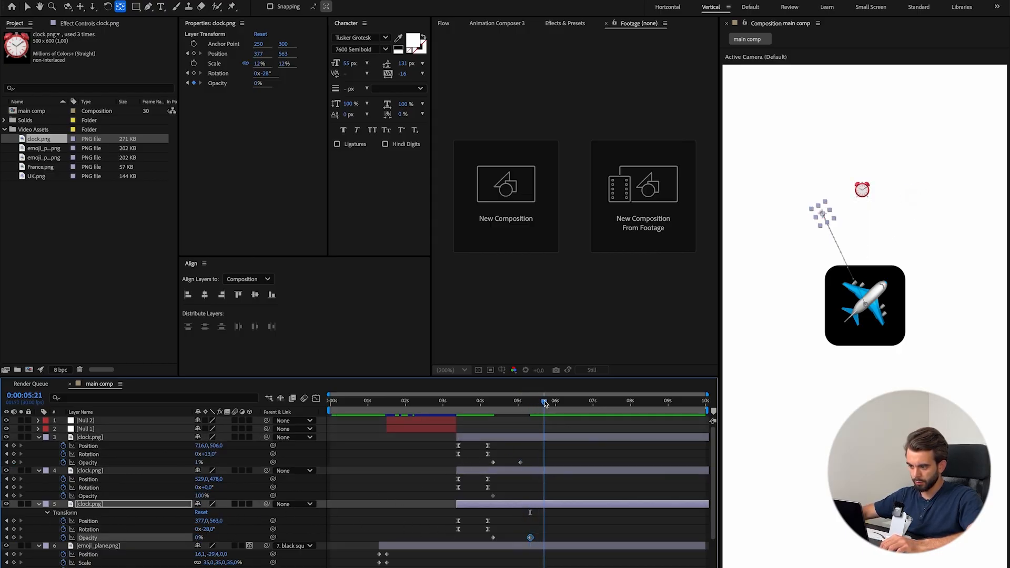
drag(202, 497, 137, 496)
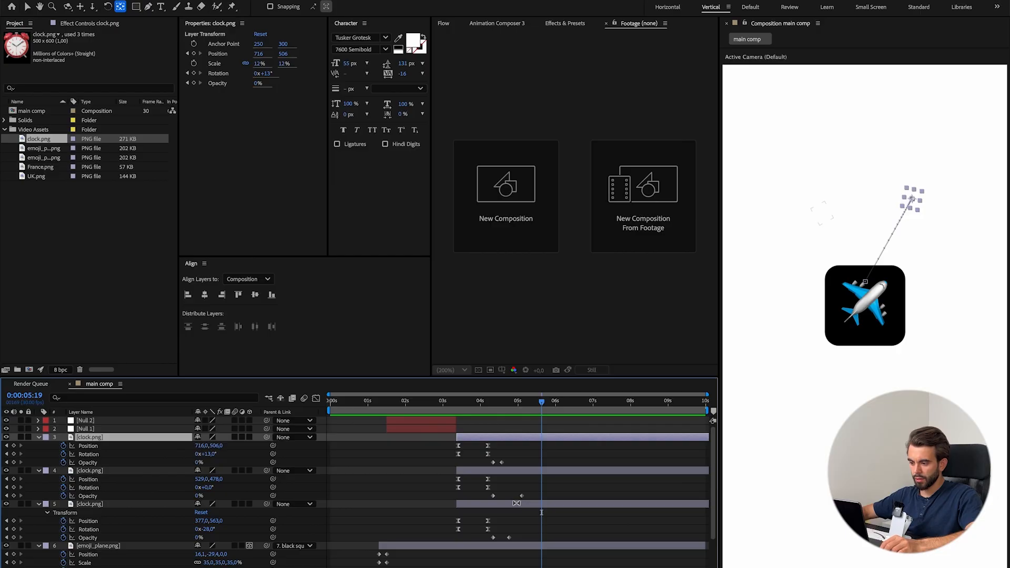
Pre-compose the three clock.png layers into a composition named clocks.
shift+click(516, 503)
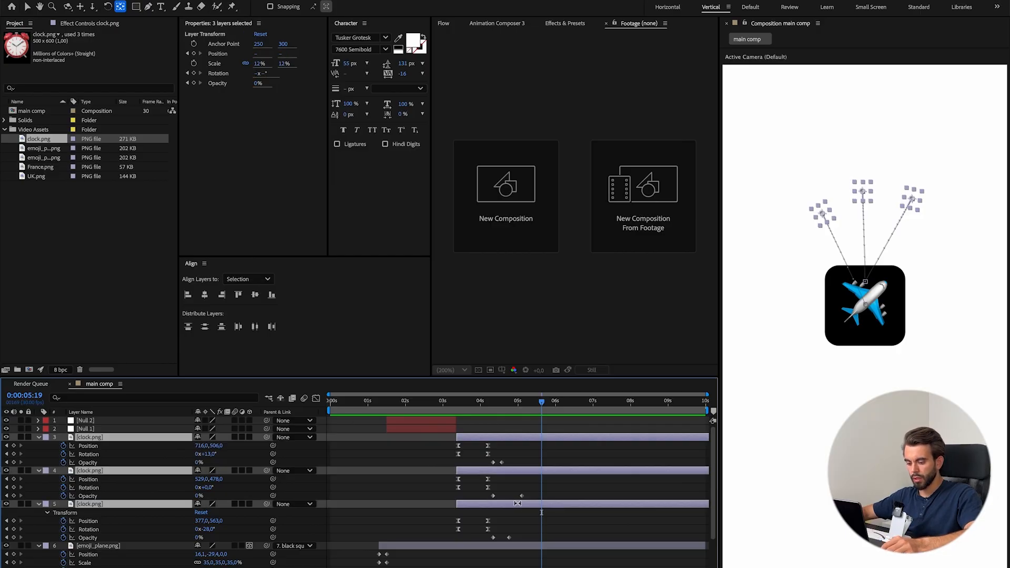
key(super+shift+c)
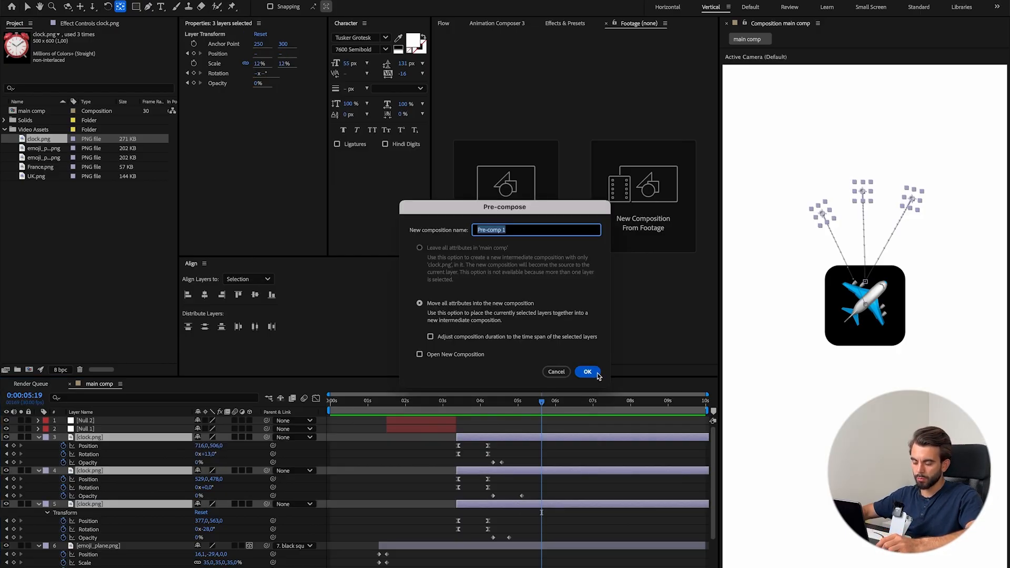
text(clocks)
key(Return)
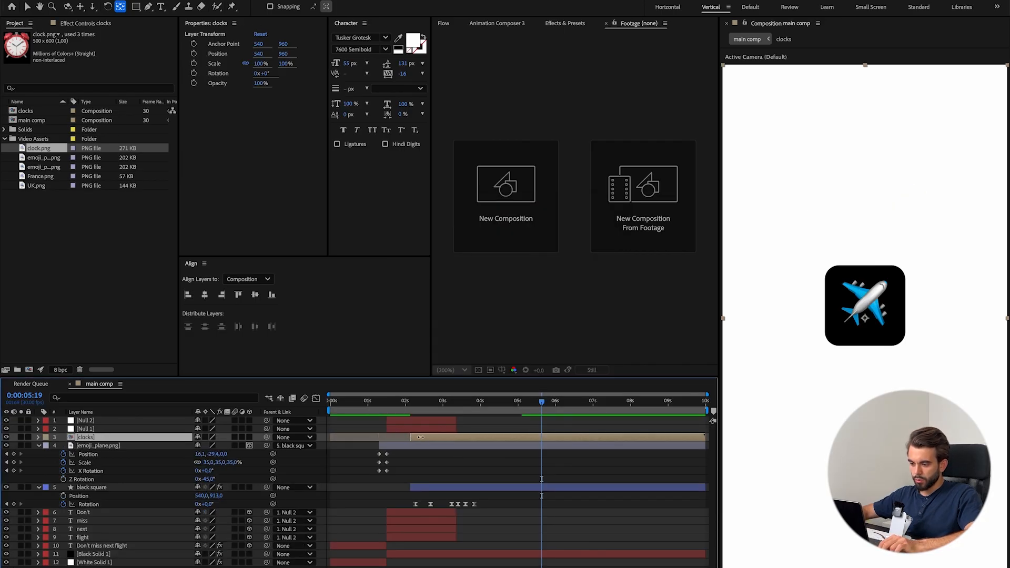
Trim the clocks layer to start where the null layers end and place it below the black square layer.
drag(492, 419, 460, 419)
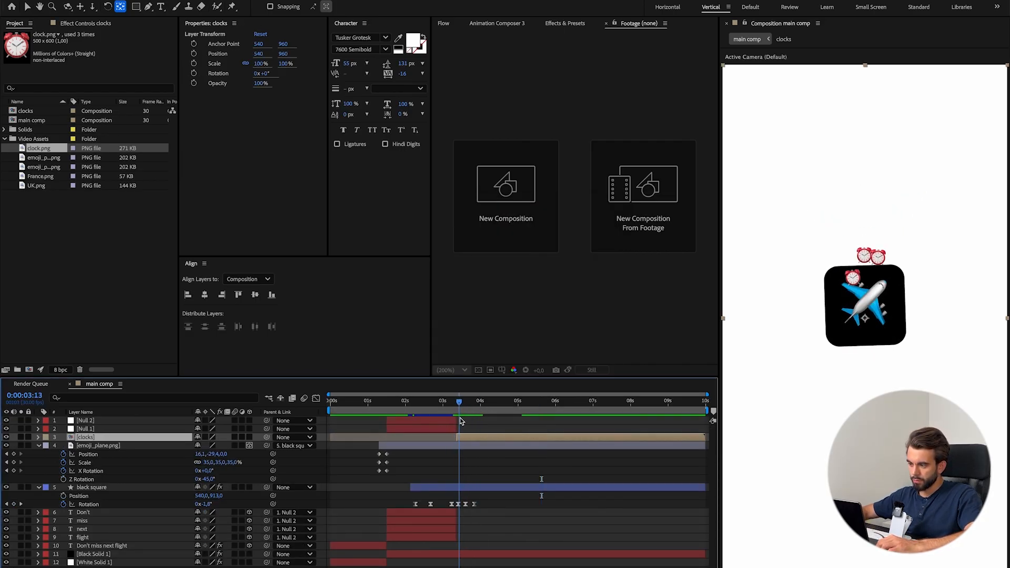
drag(99, 440, 99, 500)
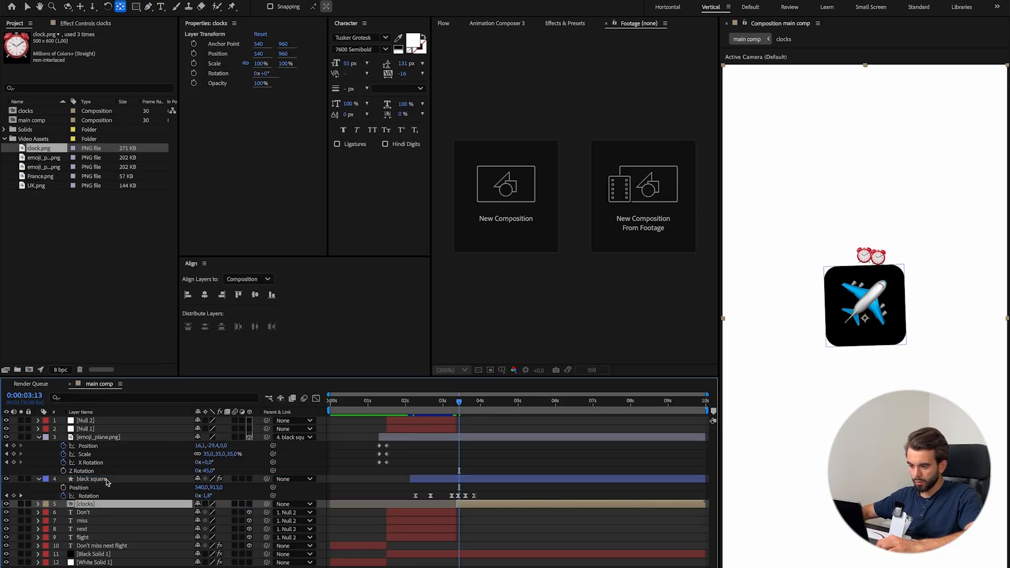
drag(459, 404, 418, 410)
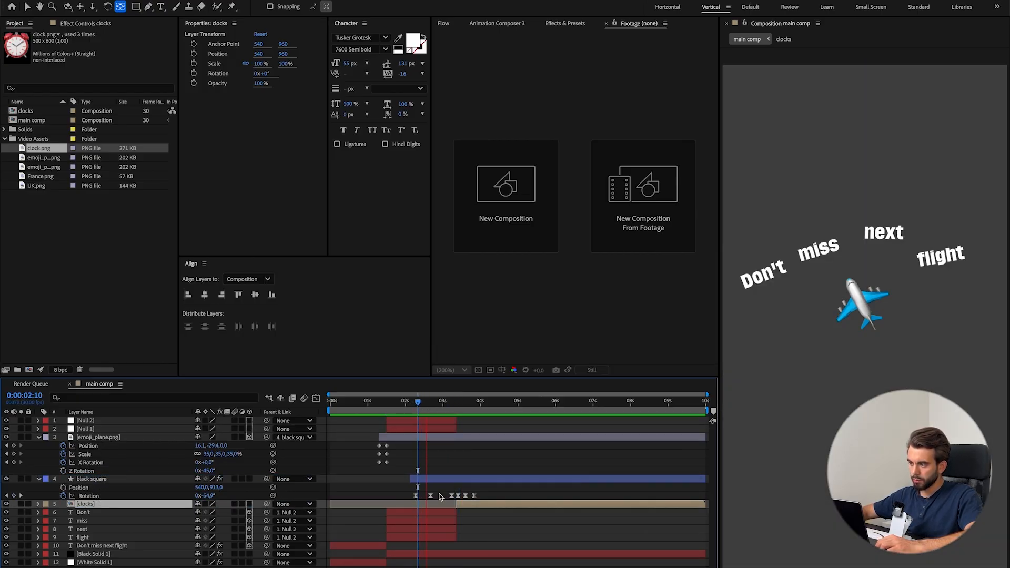
key(space)
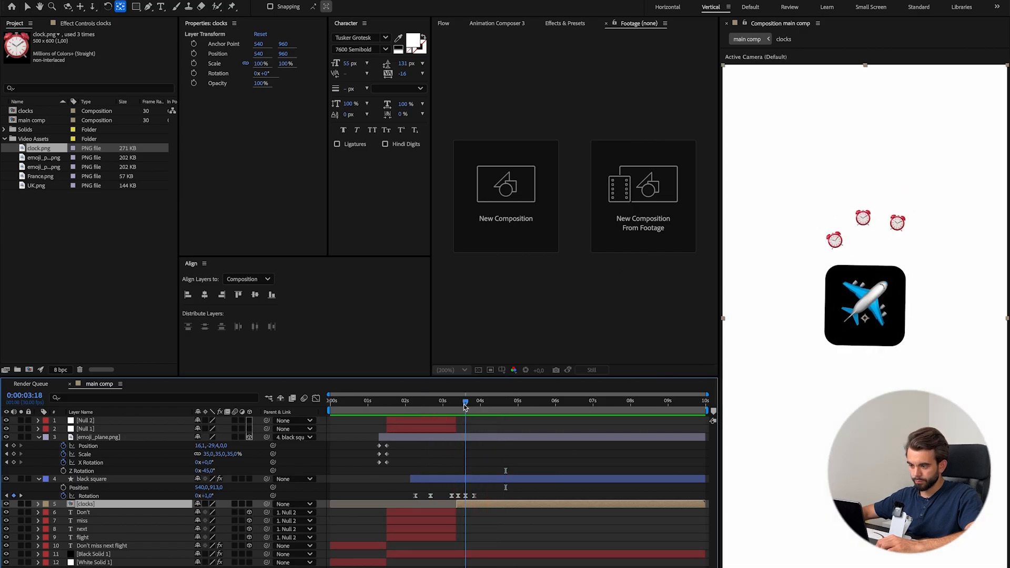
Duplicate the clocks layer, then set the copy's Rotation to 112° and the original's Rotation to -13°.
key(ctrl+d)
key(p)
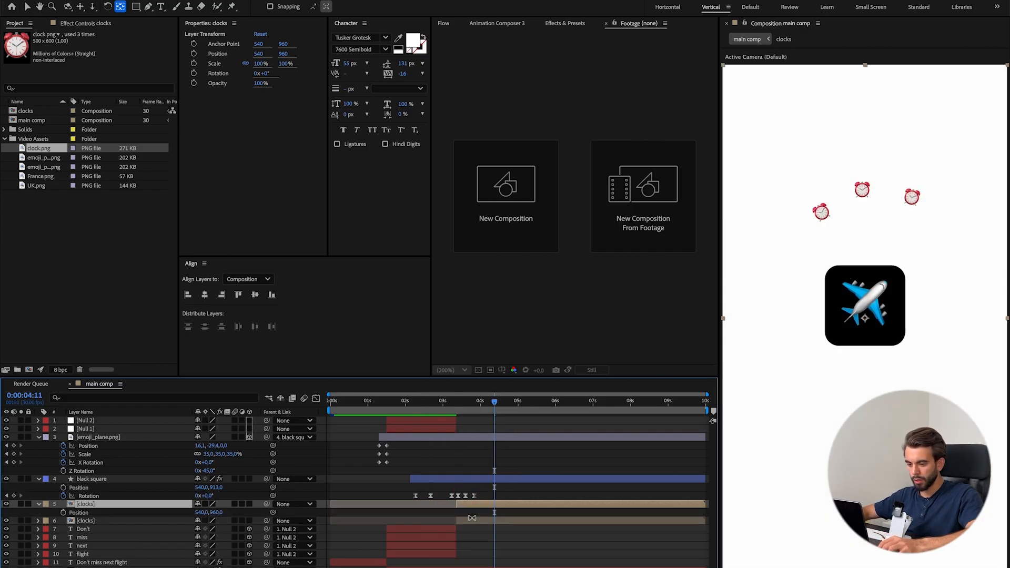
key(shift+r)
drag(206, 521, 262, 517)
key(Return)
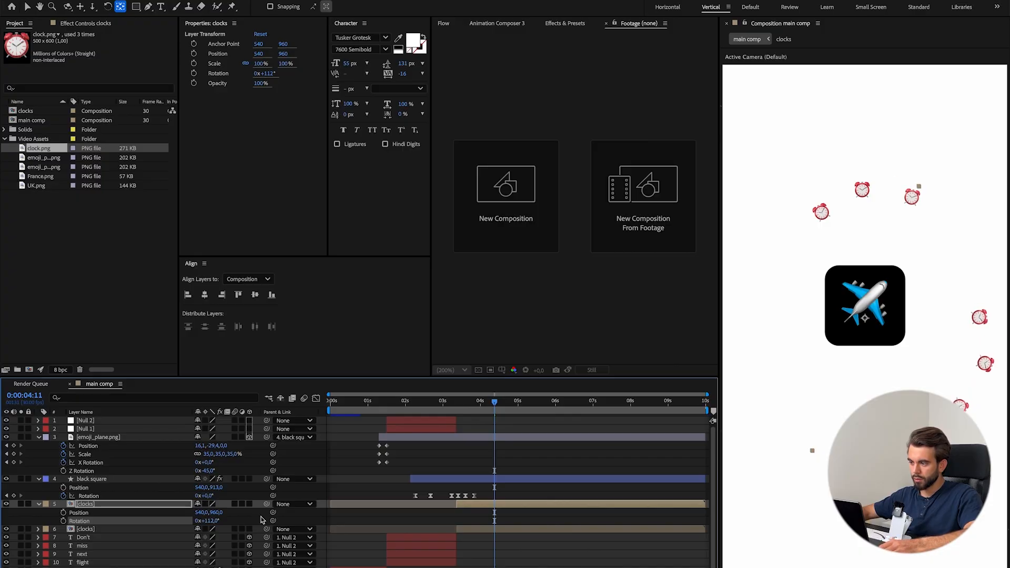
click(193, 528)
key(r)
drag(210, 538, 204, 537)
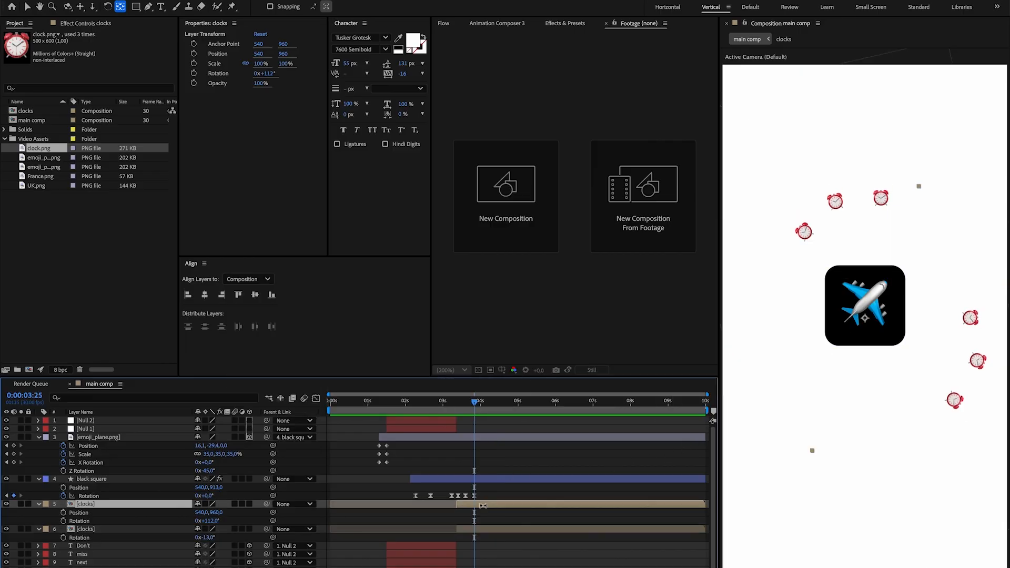
Duplicate the upper clocks layer again and set the new copy's Rotation to 229°.
key(super+d)
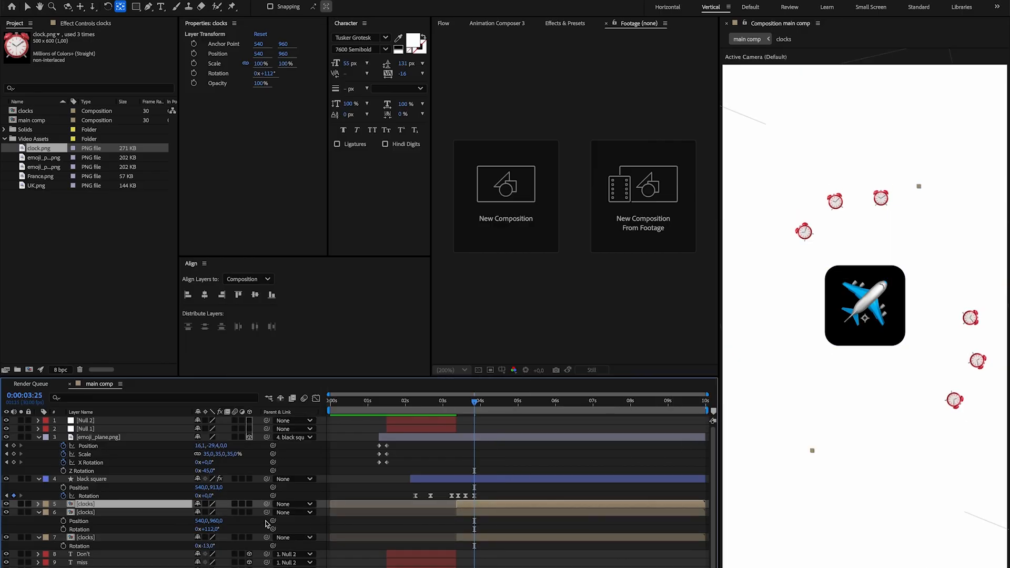
key(r)
drag(220, 515, 272, 512)
key(p)
key(space)
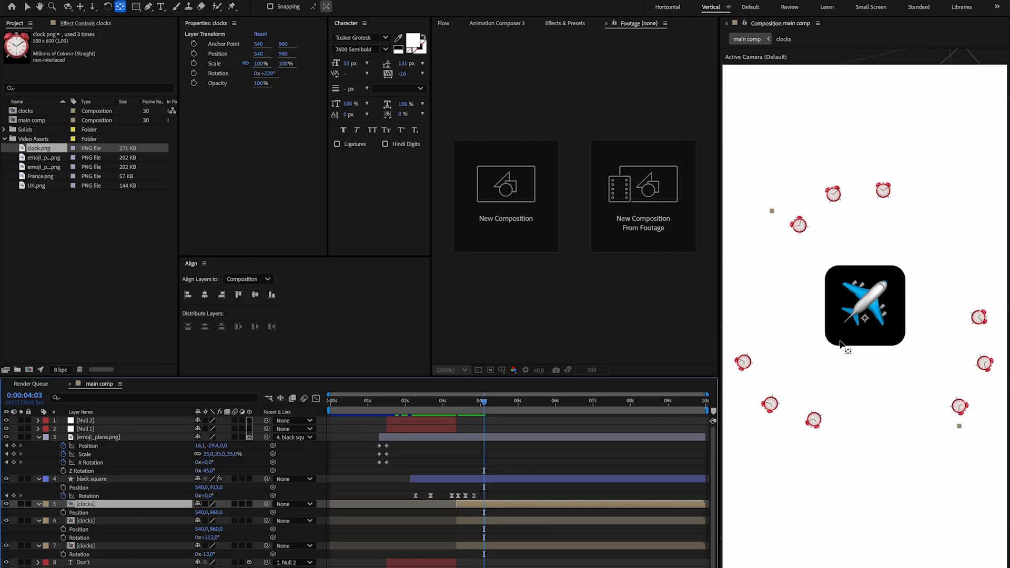
Set the Anchor Point of the topmost clocks layer to 540, 871 and of the middle clocks layer to 540, 870.
click(865, 319)
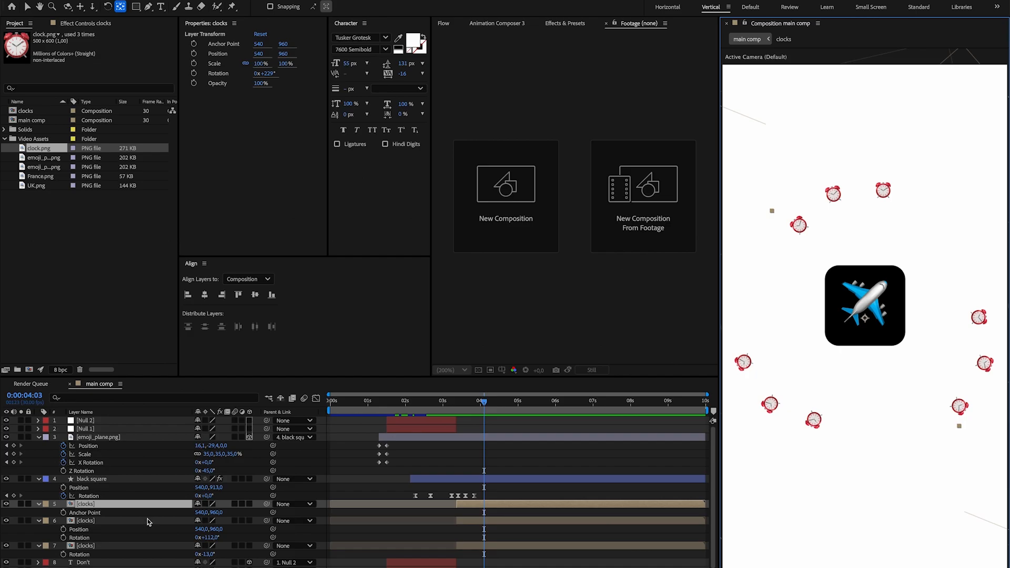
drag(215, 517, 541, 513)
key(Return)
mouse_move(477, 403)
mouse_down()
mouse_move(457, 410)
mouse_move(489, 414)
mouse_up()
click(482, 519)
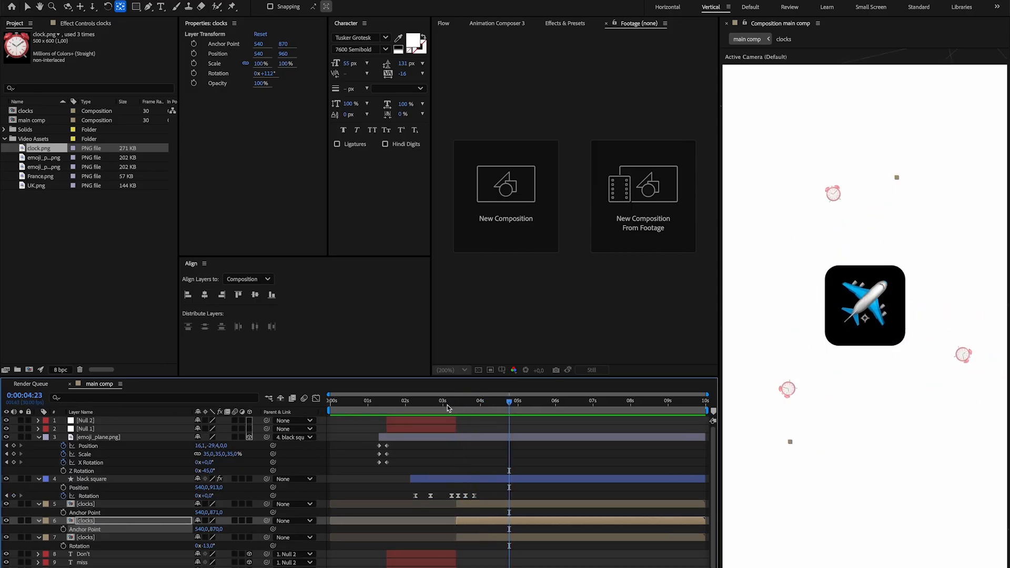
drag(482, 409, 474, 409)
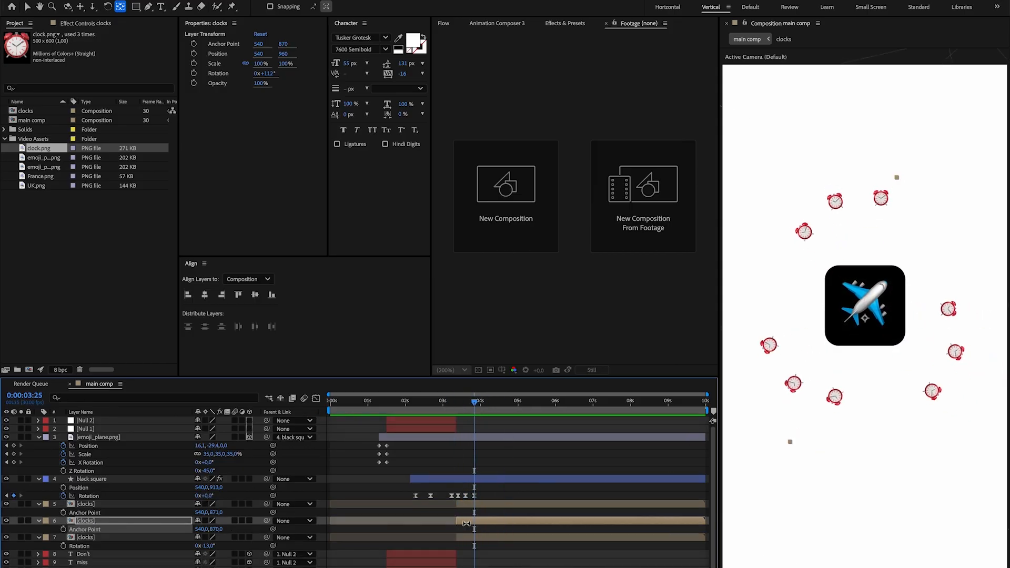
Inside the clocks composition at 0:00:04:06, lower the clocks' end positions, setting the first to 708, 602 and the second to 529, 566.
double_click(465, 523)
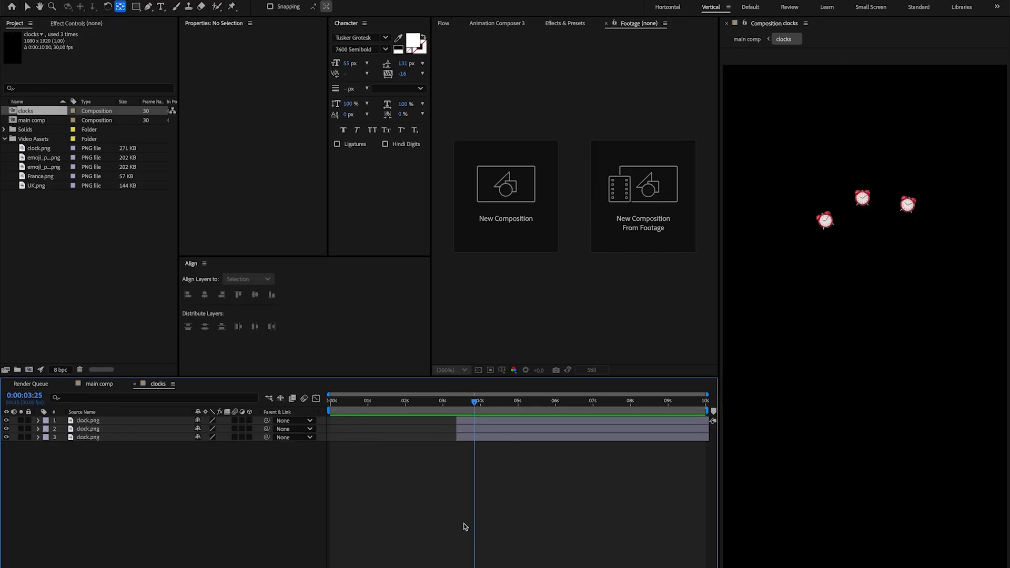
click(511, 424)
shift+click(509, 435)
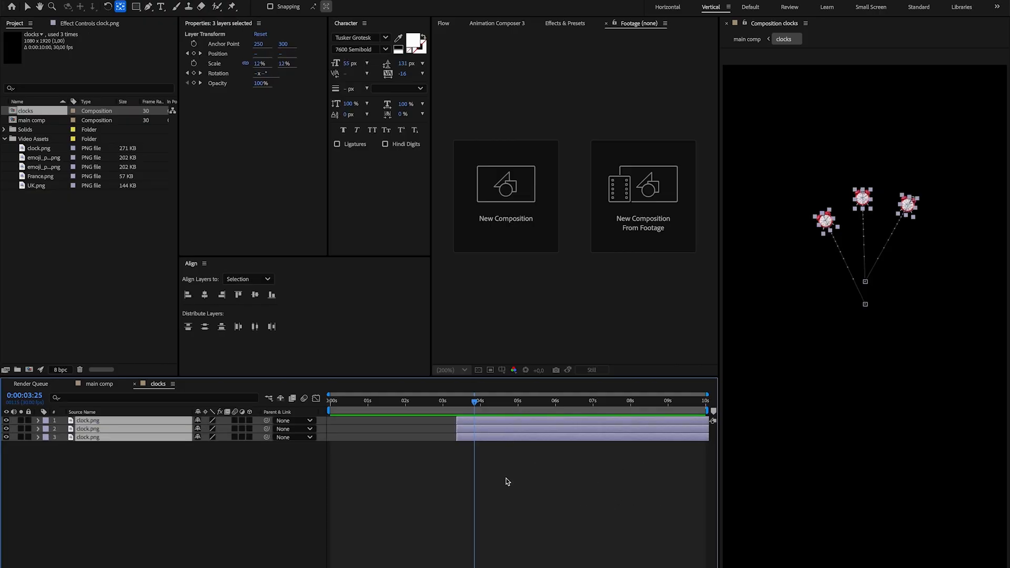
key(u)
key(k)
click(481, 534)
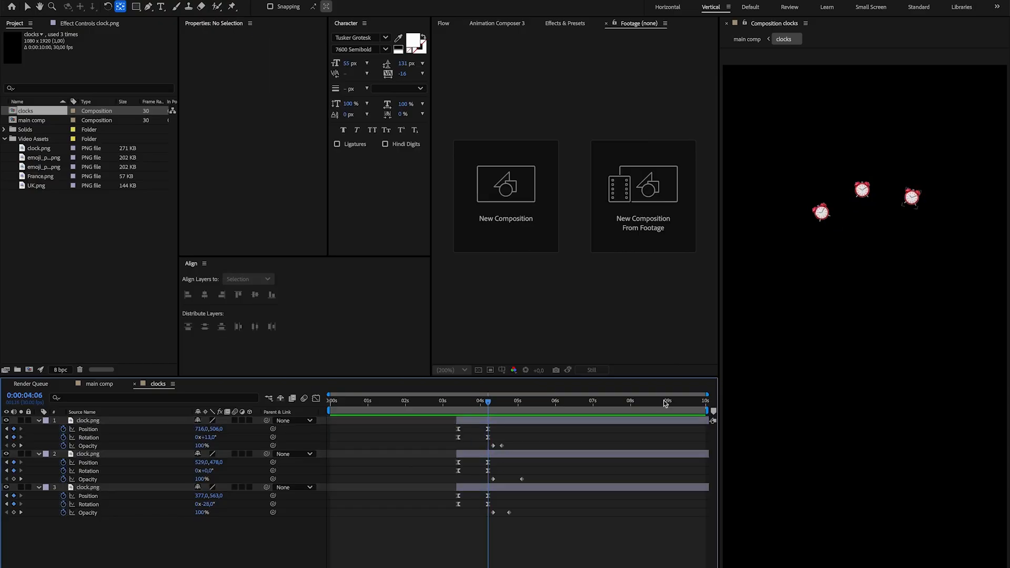
drag(862, 191, 865, 203)
click(812, 276)
click(862, 191)
drag(216, 463, 221, 433)
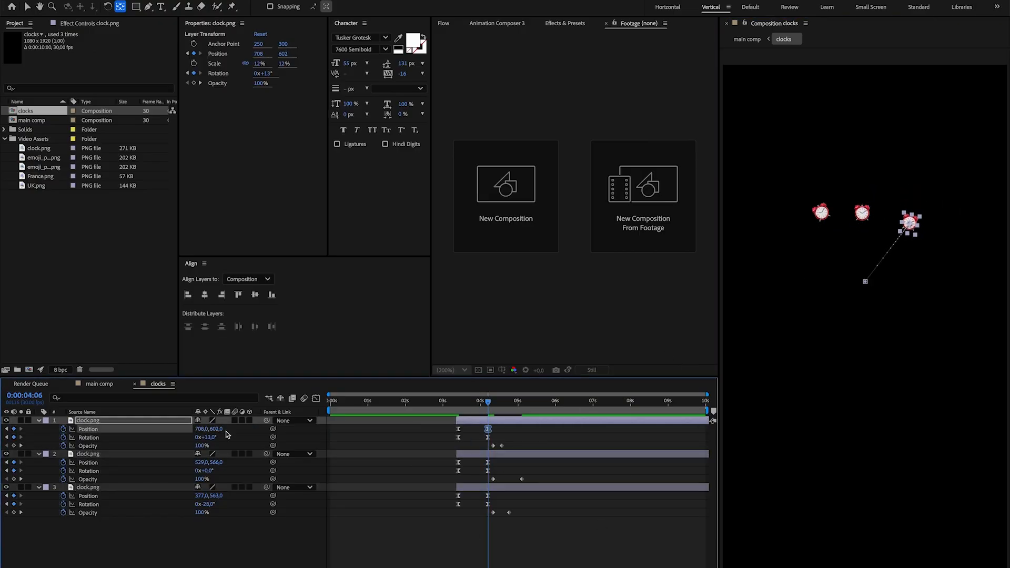
drag(217, 496, 221, 496)
Return to the main comp, save the project and preview the clock burst around the square.
click(106, 388)
drag(488, 402, 470, 402)
key(super+s)
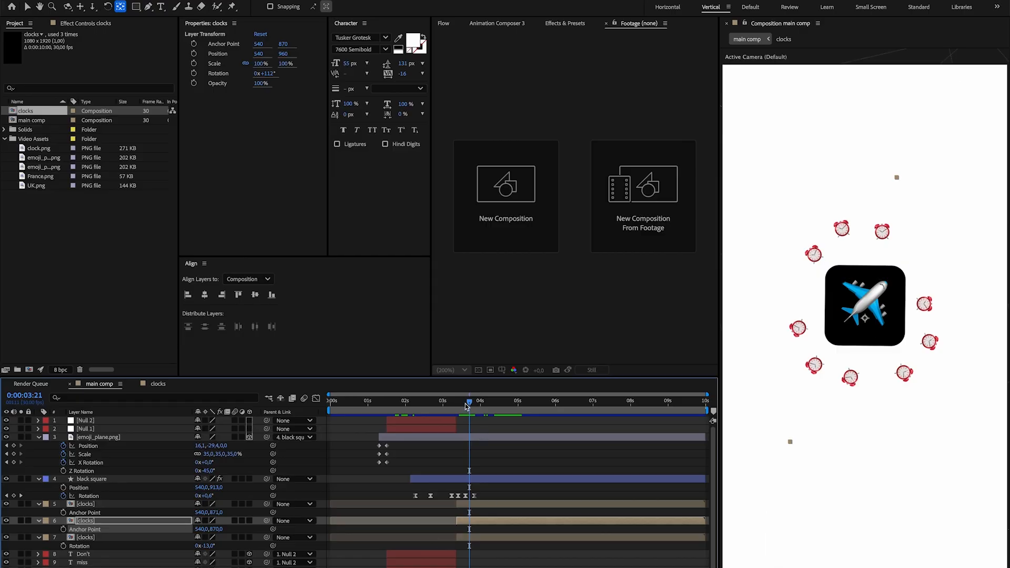
drag(465, 406, 451, 408)
click(445, 406)
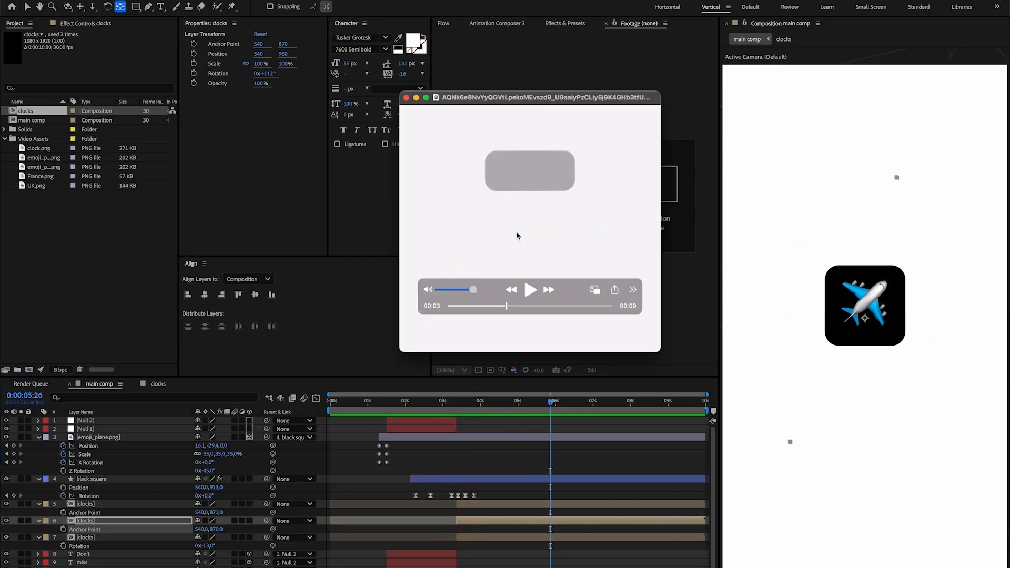
Scrub the reference video from the fading clocks to the England to France card.
scroll(517, 236, left, 3)
scroll(517, 236, right, 3)
scroll(517, 236, left, 3)
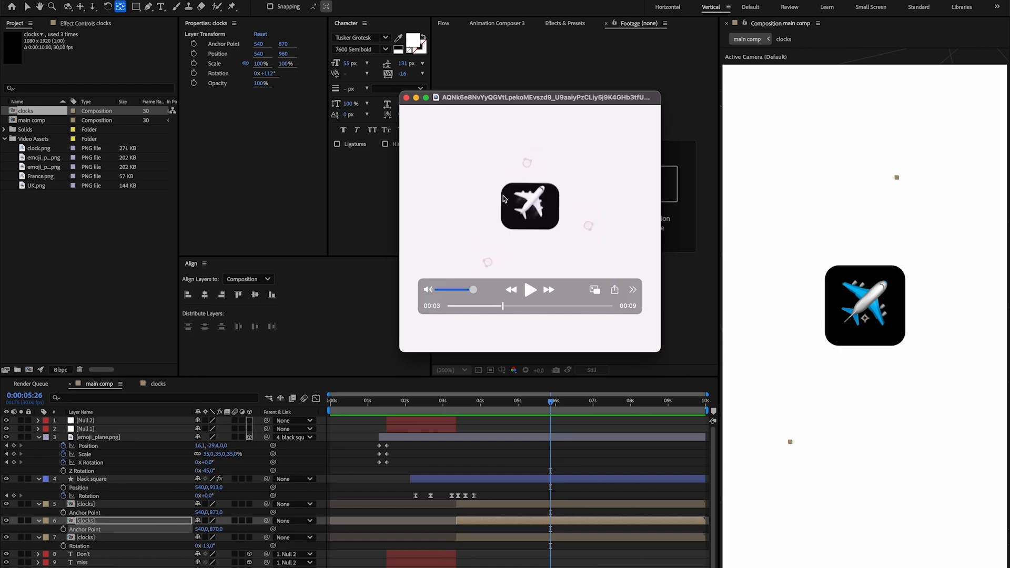
scroll(526, 220, right, 3)
scroll(526, 221, right, 3)
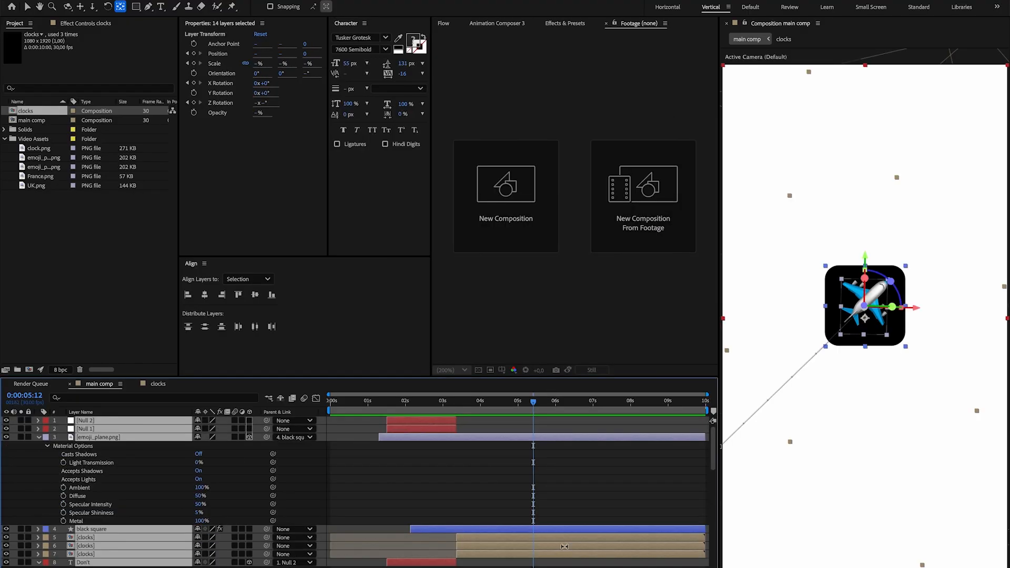
Trim the three clocks layers in the main comp to end at about 0:00:05:12.
key(super+shift+a)
click(565, 554)
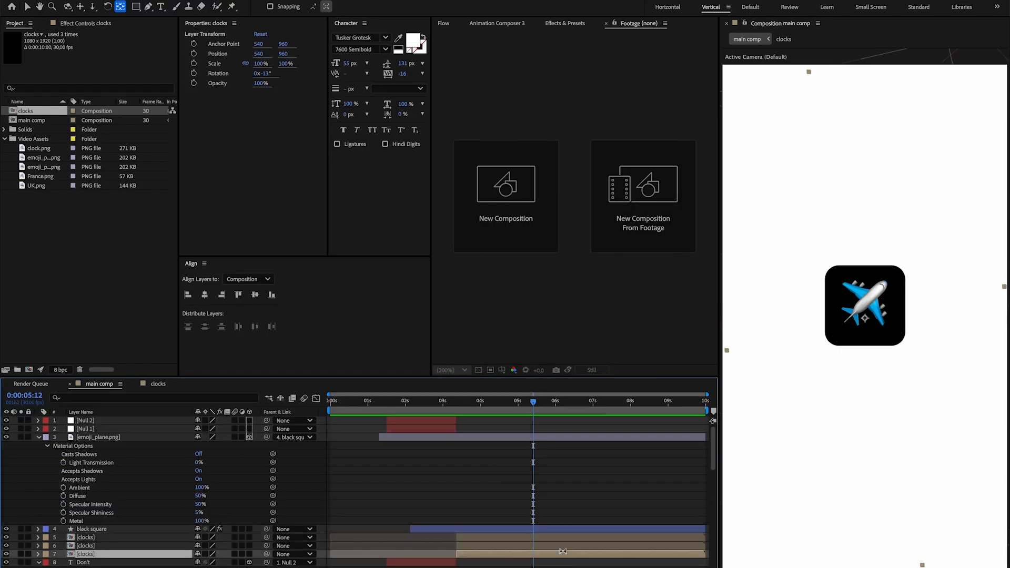
shift+click(565, 539)
key(alt+])
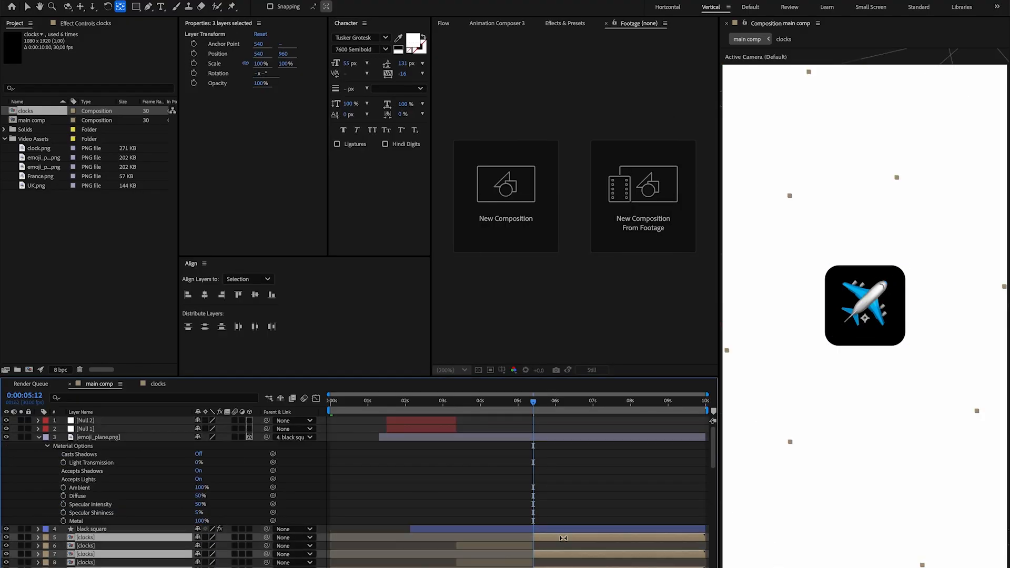
click(545, 514)
mouse_move(523, 407)
mouse_down()
mouse_move(509, 410)
mouse_move(535, 408)
mouse_up()
Collapse the expanded properties of the emoji_plane.png layer and the text layers.
click(39, 438)
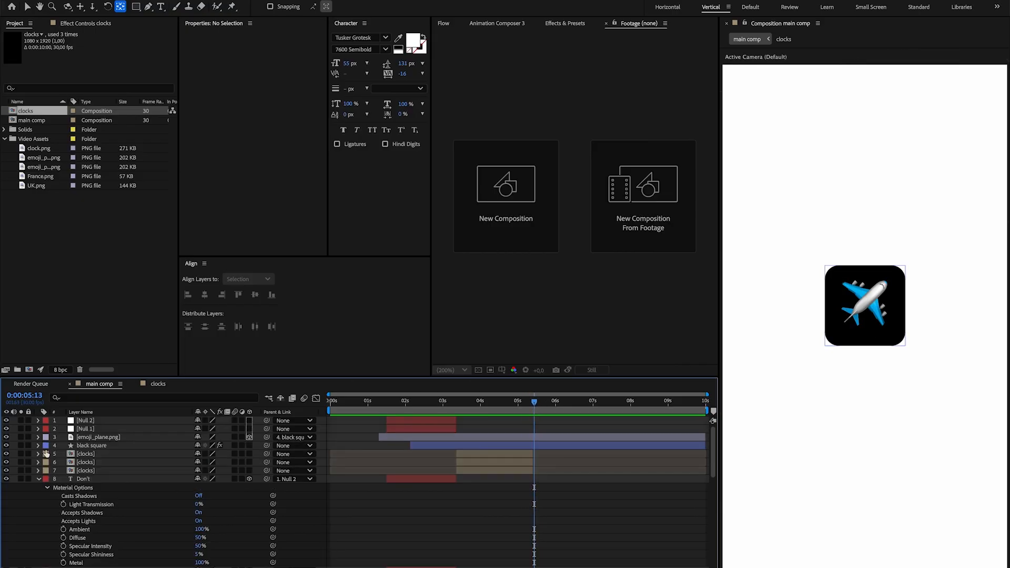
click(38, 479)
click(38, 487)
click(39, 496)
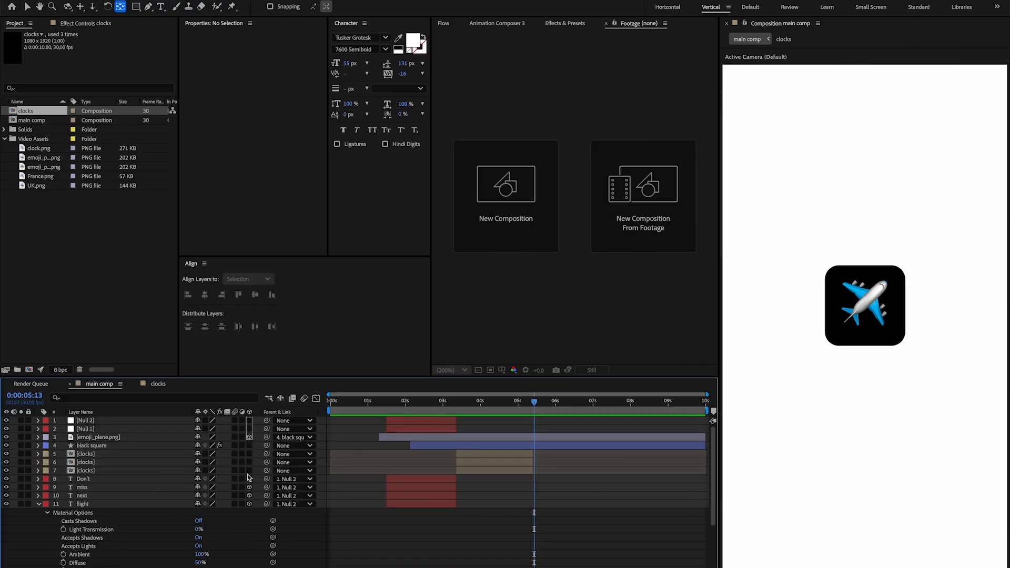
click(38, 504)
Add a Size keyframe to Rectangle Path 1 of the black square layer at 0:00:05:11.
click(543, 447)
click(38, 446)
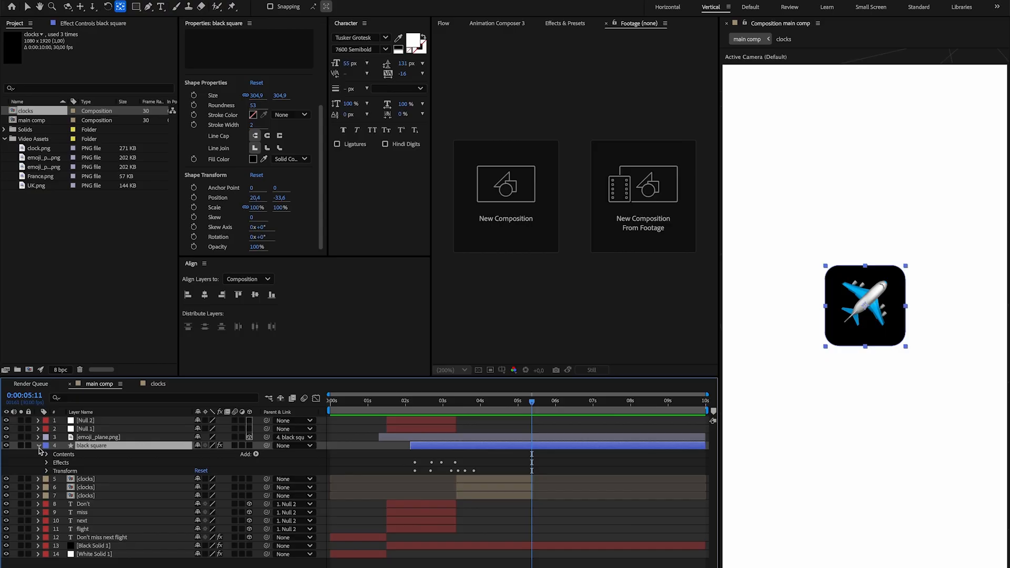
click(47, 454)
click(54, 463)
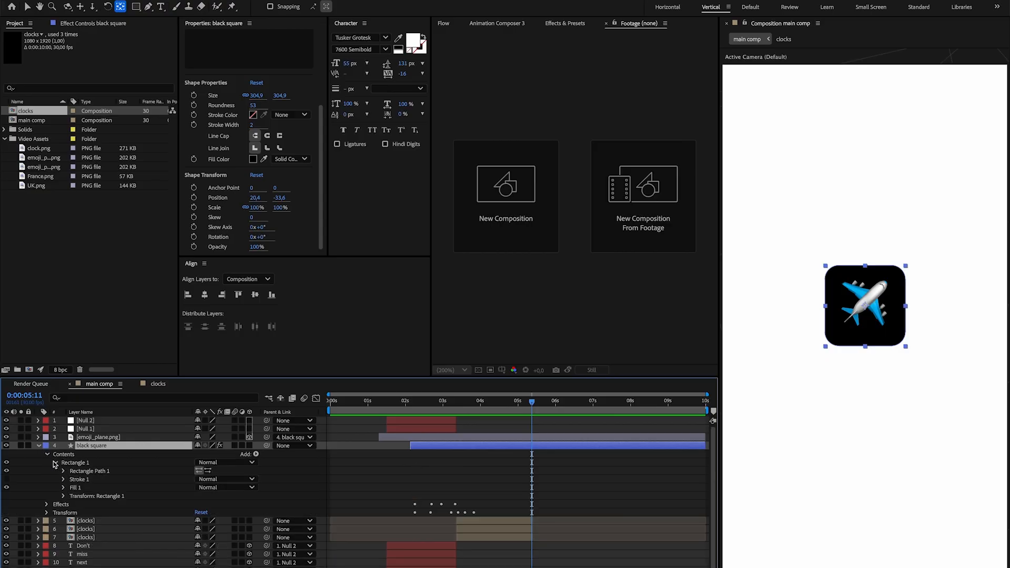
click(63, 472)
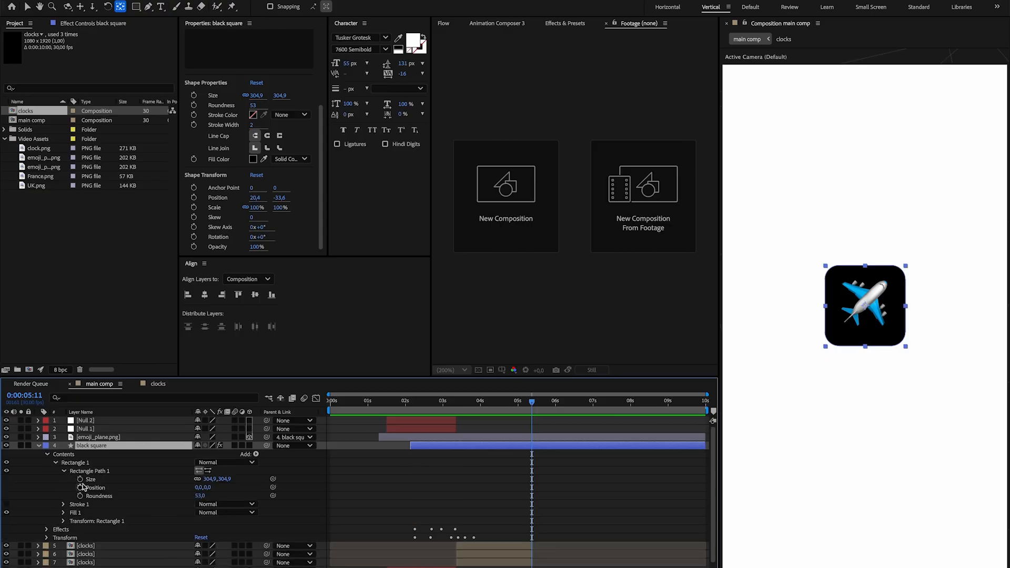
click(80, 479)
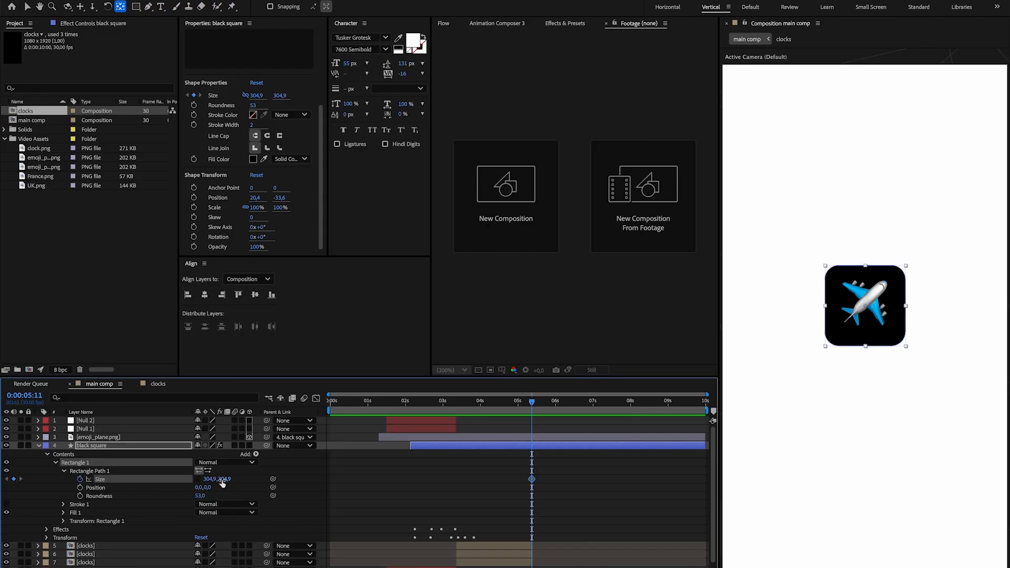
Check the card in the reference video, then widen the black square's rectangle Size to 774.9, 304.9 at 0:00:06:04.
key(super+Tab)
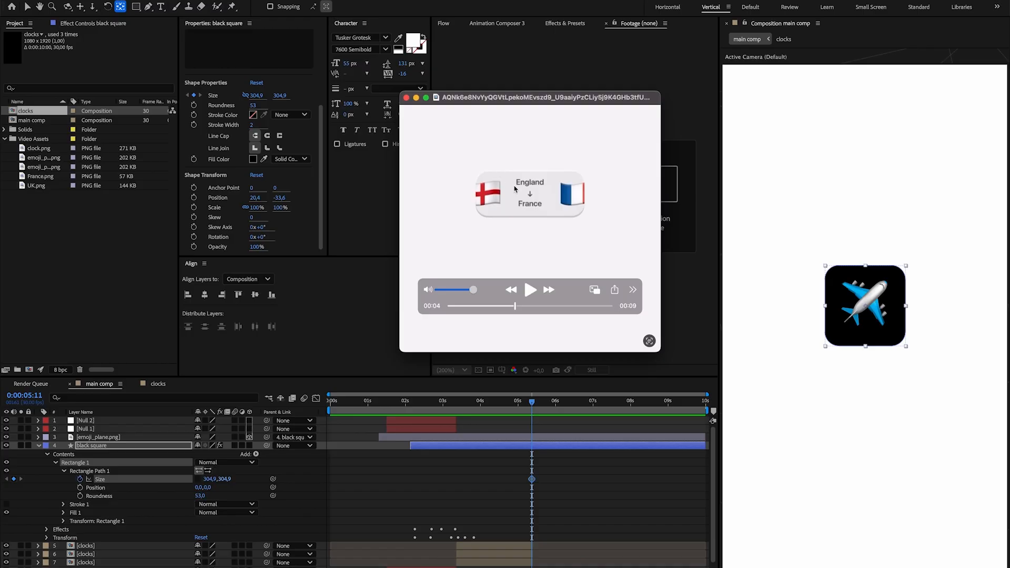
click(154, 475)
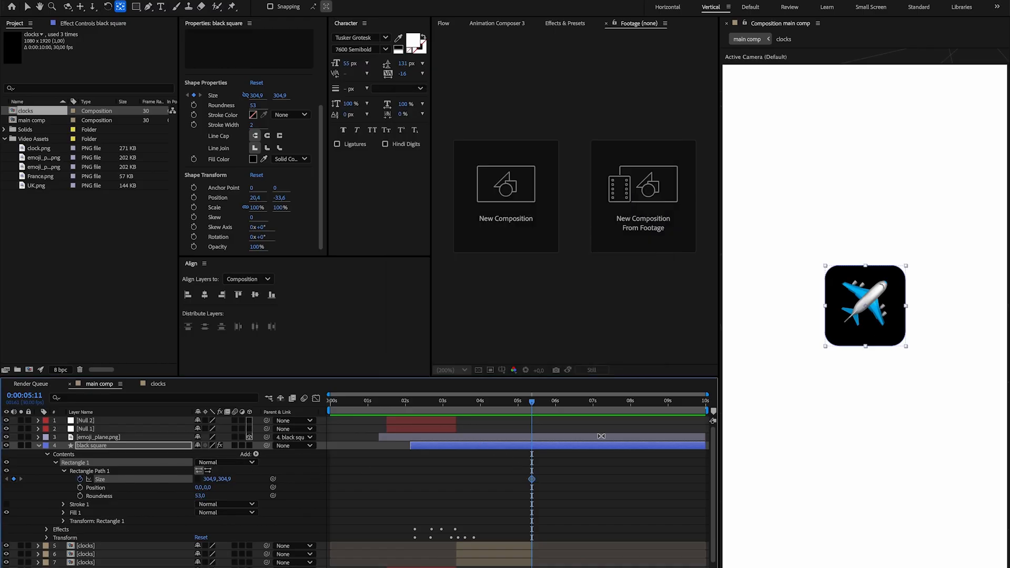
key(space)
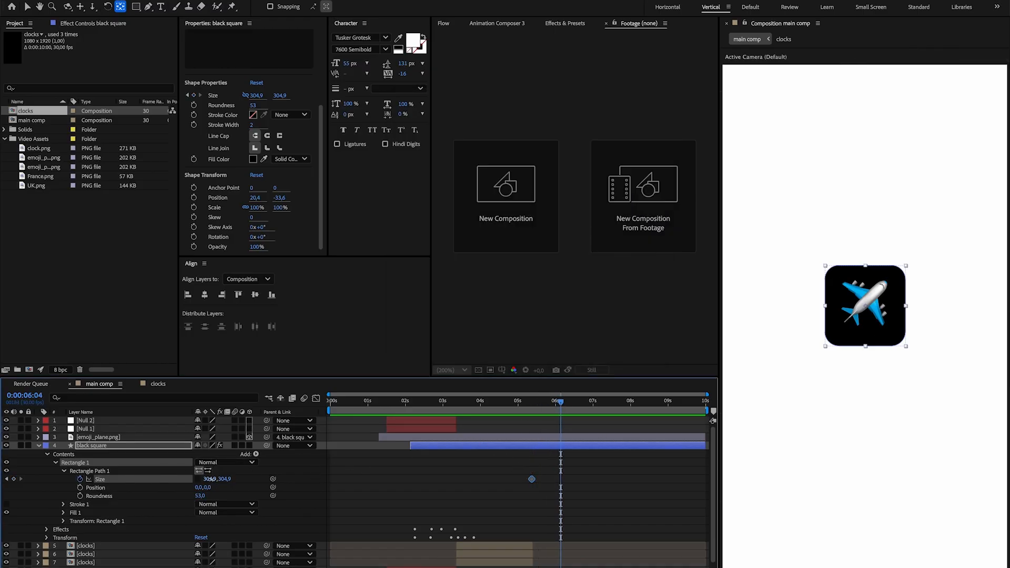
drag(210, 479, 443, 481)
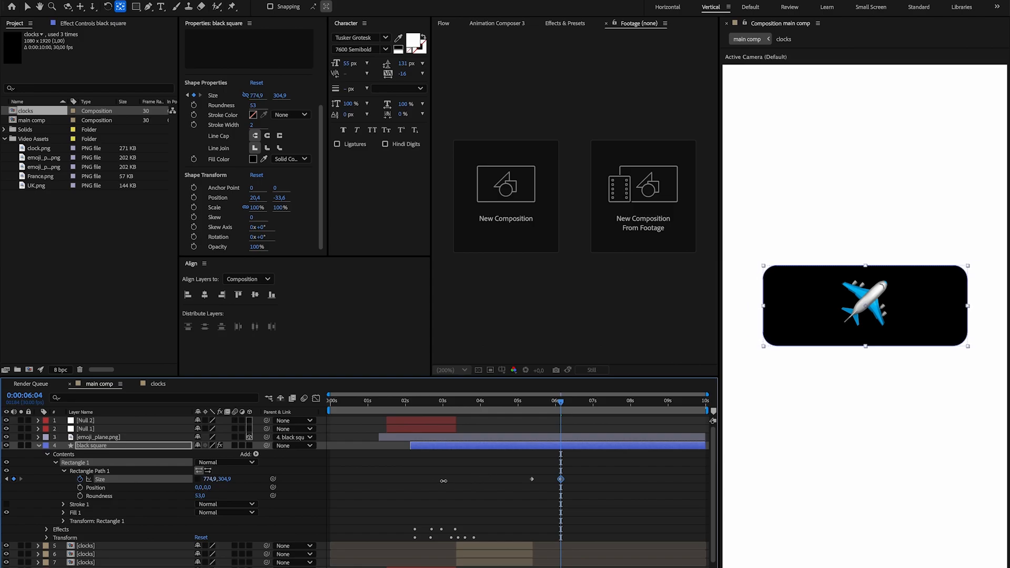
Keyframe the black square's Position from 540, 913 at the first Size keyframe to 540, 383 at the second.
drag(540, 410, 501, 411)
key(u)
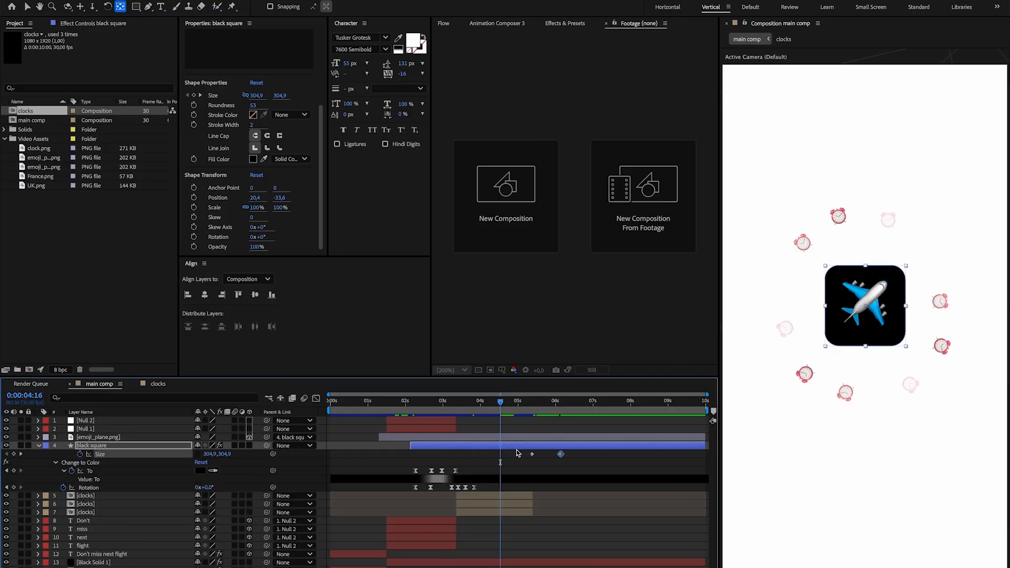
key(alt+shift+p)
drag(501, 493, 532, 493)
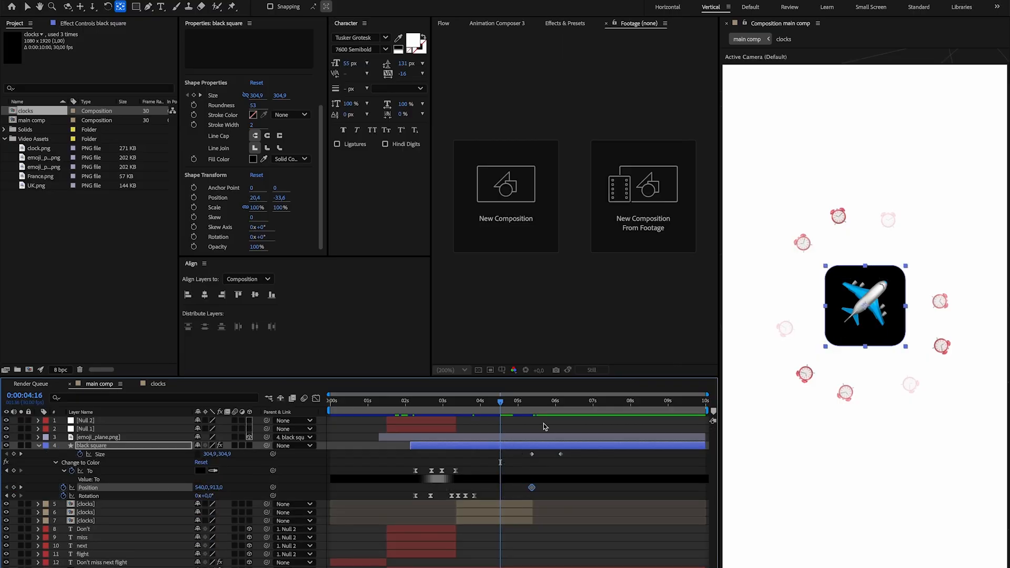
click(559, 408)
drag(220, 488, 189, 489)
key(space)
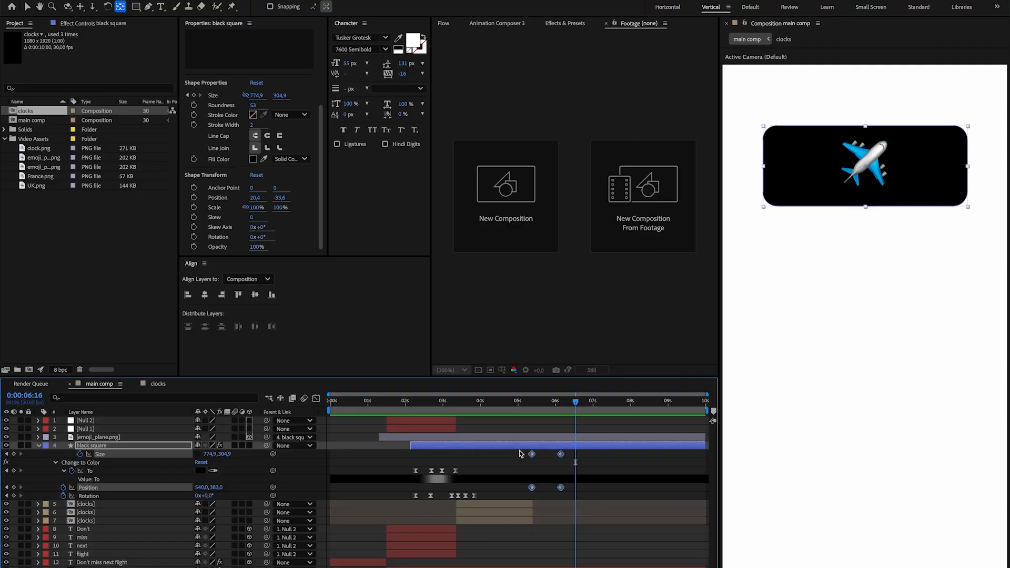
Apply Easy Ease to the black square's new Size and Position keyframes and retime them to 0:00:04:08 and 0:00:04:22.
key(F9)
drag(562, 488, 521, 490)
mouse_move(533, 504)
mouse_down()
mouse_move(516, 437)
mouse_move(532, 495)
mouse_up()
key(ctrl+z)
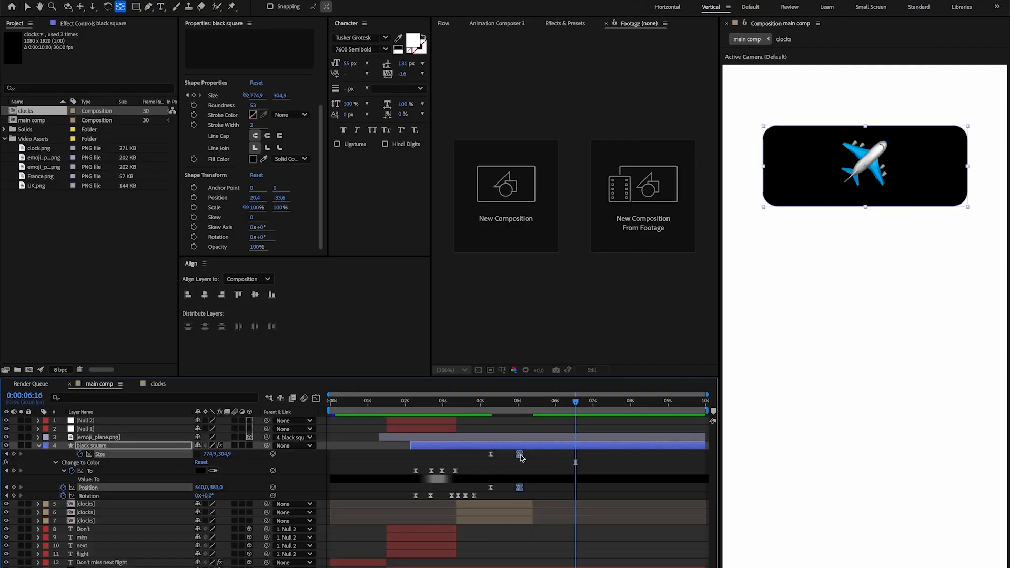
drag(520, 456, 509, 456)
click(480, 403)
mouse_move(479, 404)
mouse_down()
mouse_move(499, 406)
mouse_move(492, 404)
mouse_up()
key(space)
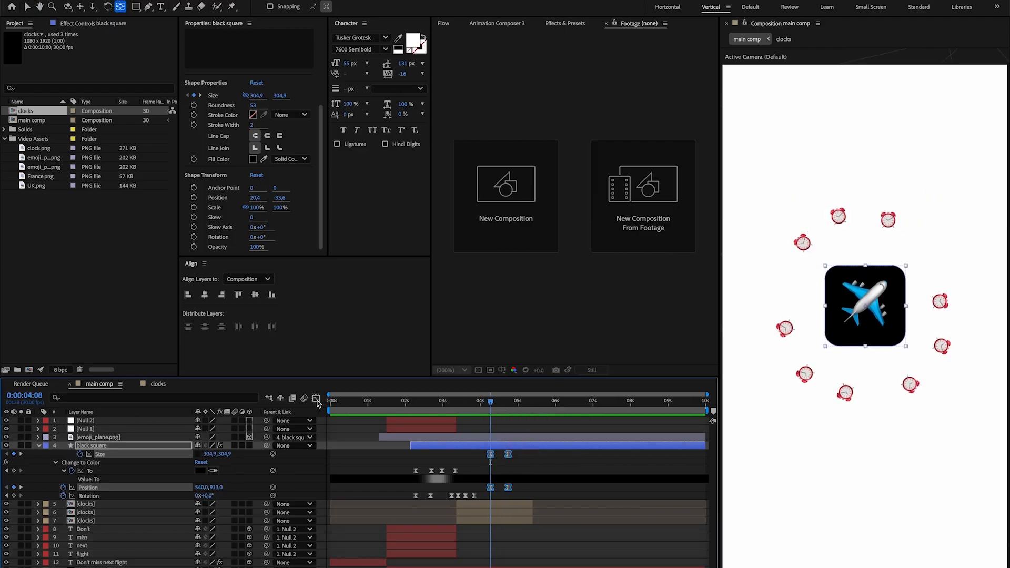
Reshape the Size and Position speed curves in the Graph Editor for an early peak and a long ease-out, and preview them.
click(316, 399)
scroll(500, 559, up, 5)
drag(563, 561, 463, 565)
click(597, 487)
key(space)
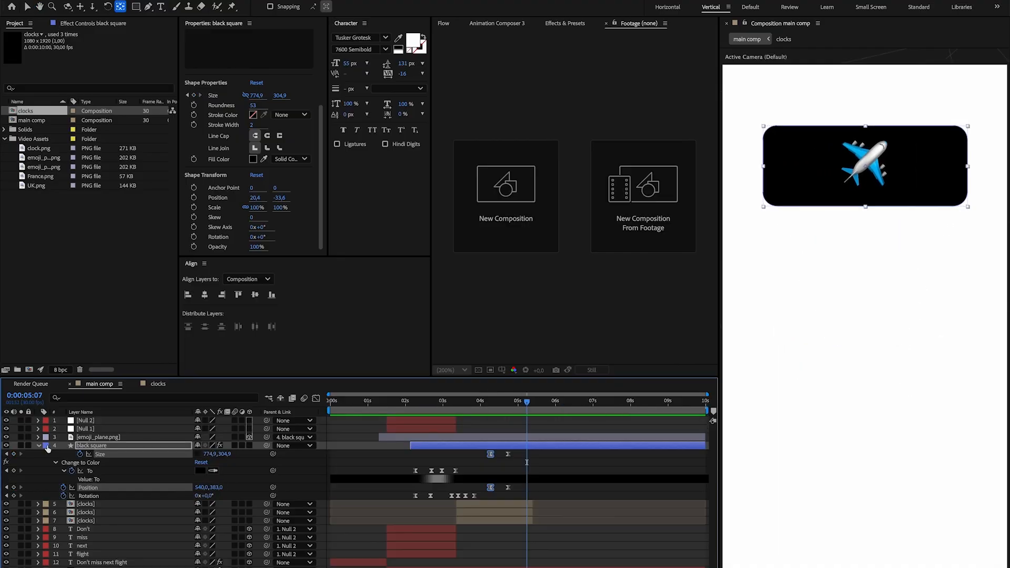
Add a null object directly above the black square layer, starting at about 0:00:04:10.
click(39, 446)
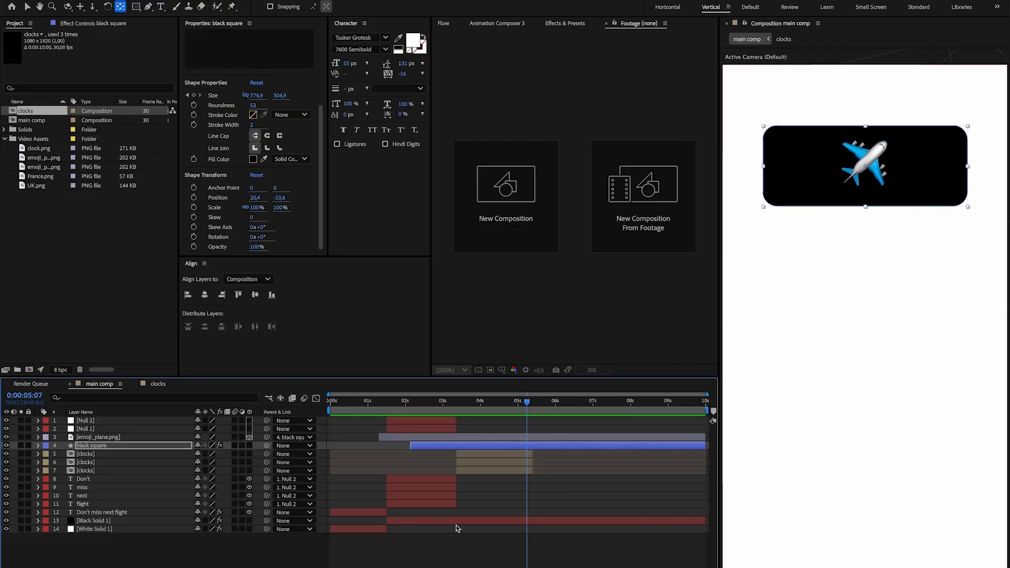
key(ctrl+alt+shift+y)
drag(331, 446, 446, 444)
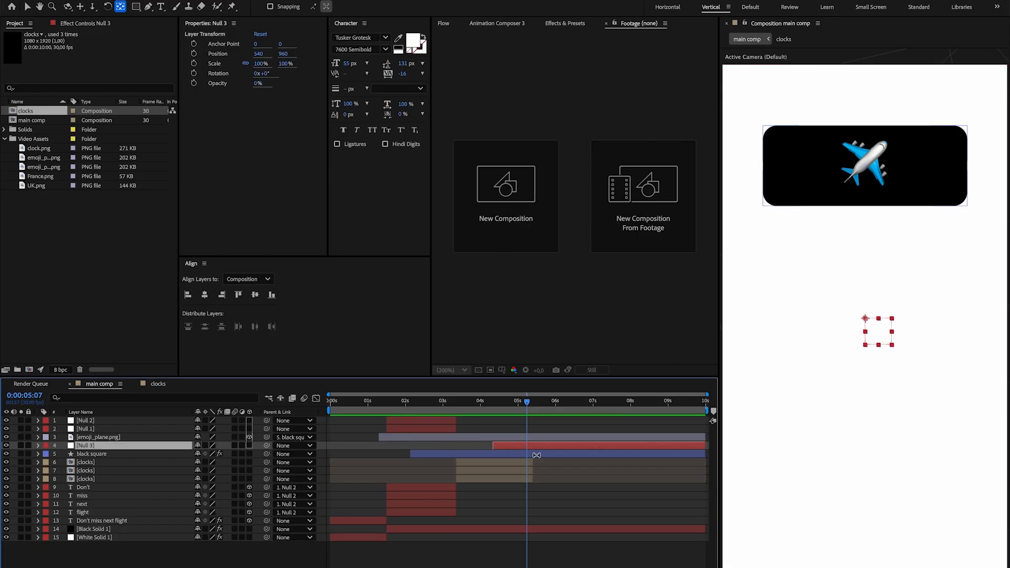
Parent the black square layer to the new null at 0:00:04:10 and save the project.
click(492, 454)
key(u)
click(495, 404)
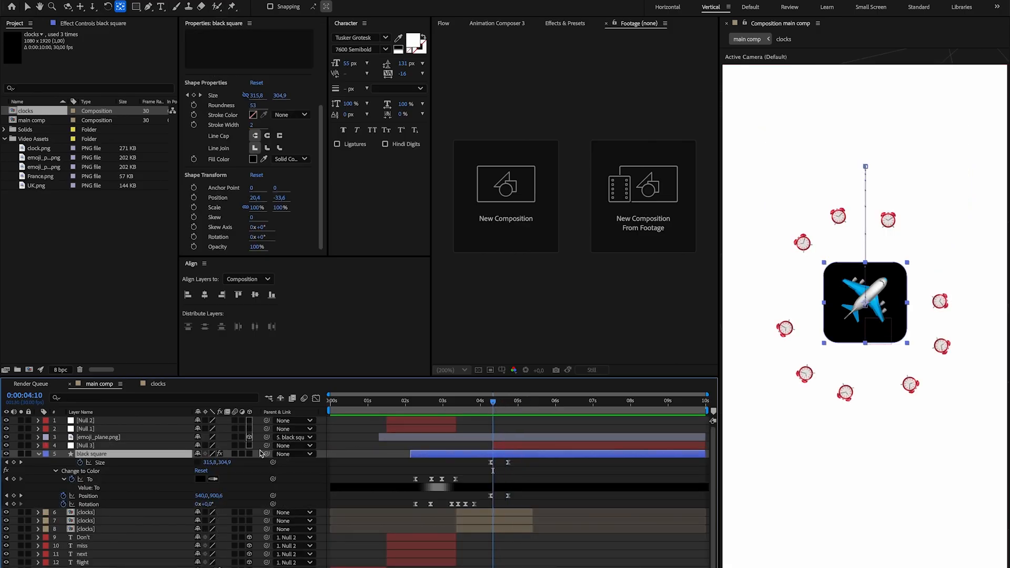
drag(267, 454, 133, 447)
key(ctrl+s)
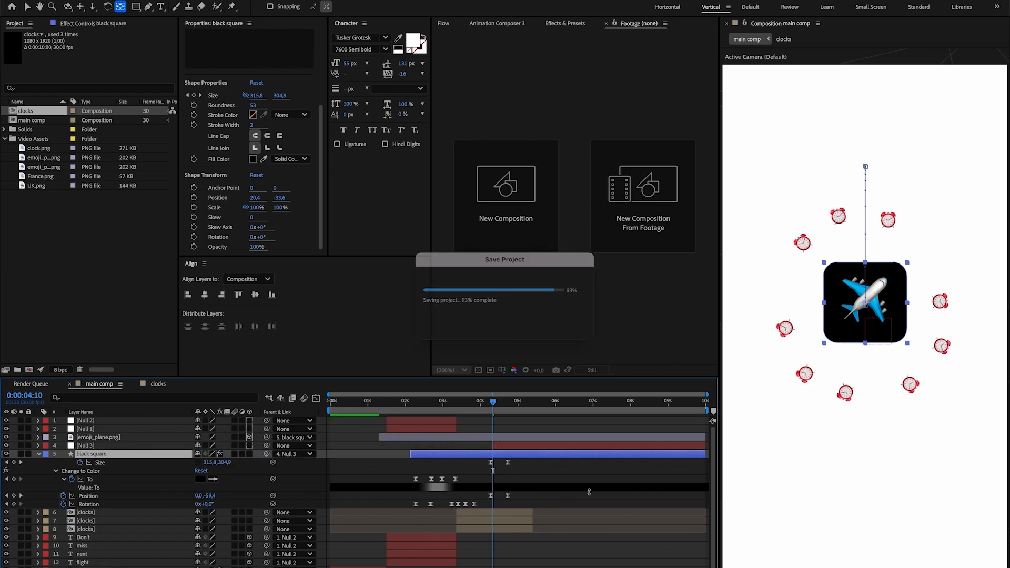
drag(494, 407, 518, 408)
drag(214, 497, 452, 500)
drag(518, 403, 493, 403)
key(ctrl+z)
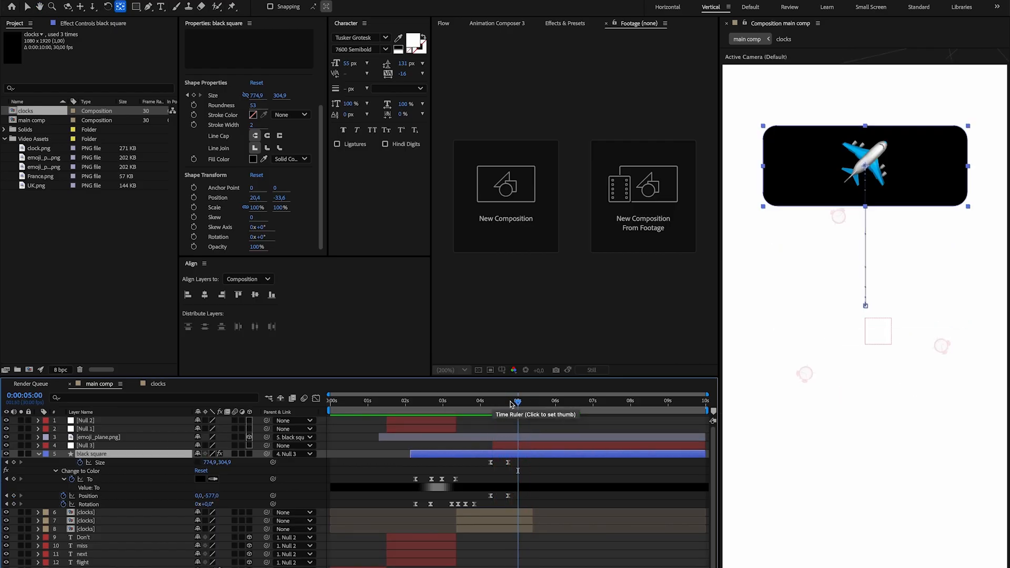
Select the Null 3 layer at 0:00:04:22, on the black square's second Size and Position keyframes.
drag(500, 406, 507, 409)
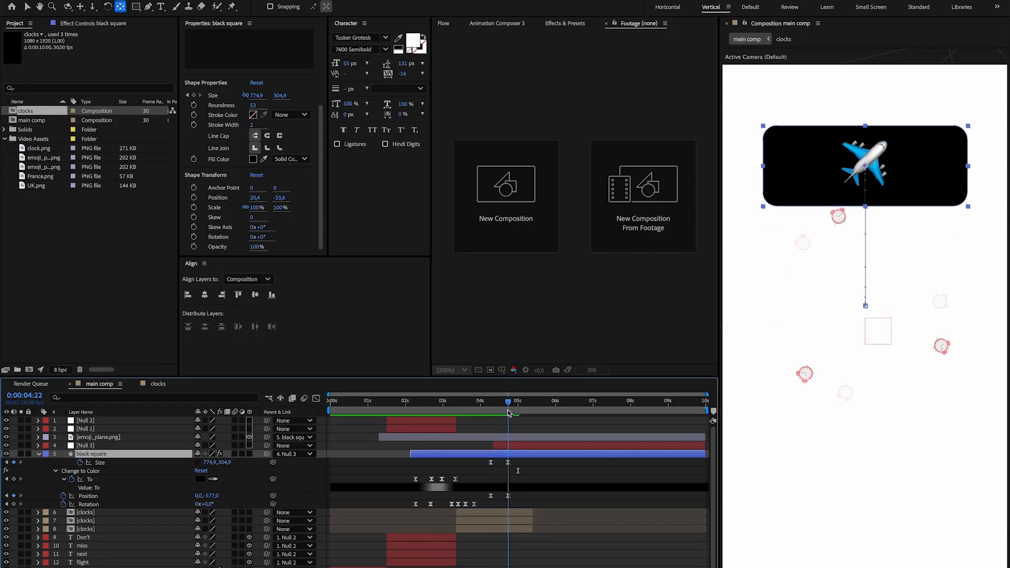
click(520, 448)
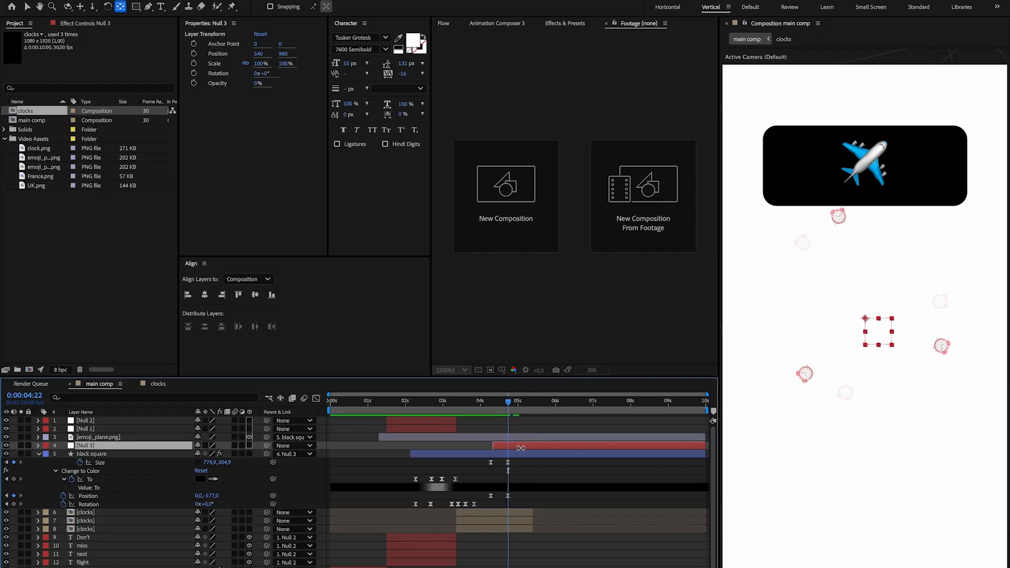
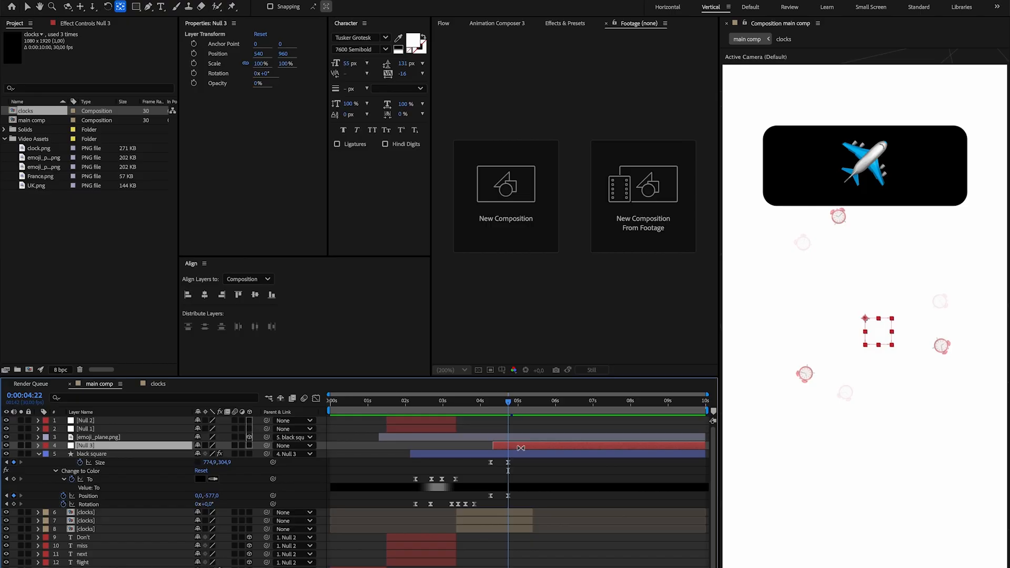
Keyframe Null 3's Position to drop from y 960 at about 0:00:04:18 to y 1439 at about 0:00:05:00.
key(alt+shift+p)
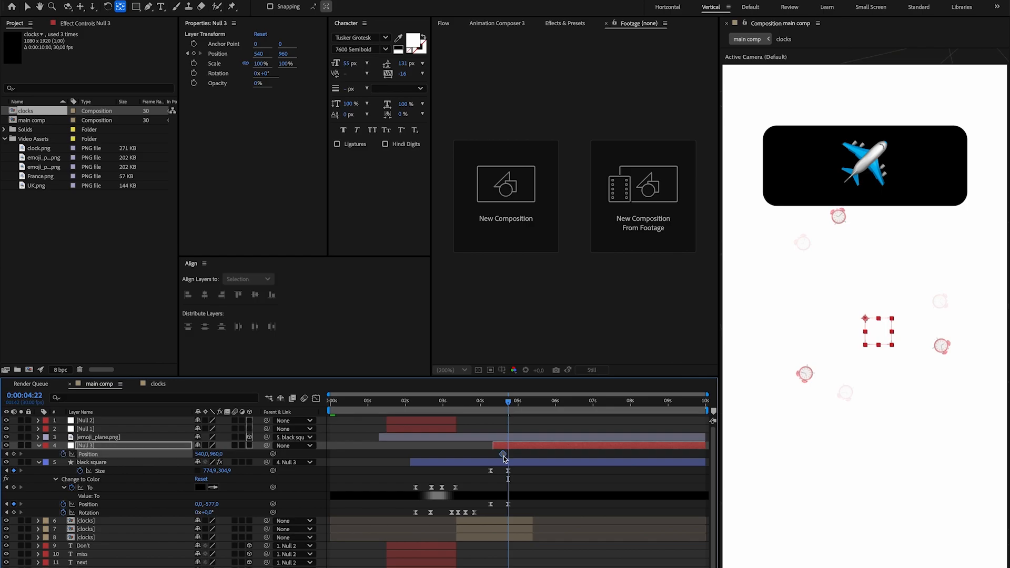
drag(216, 453, 593, 459)
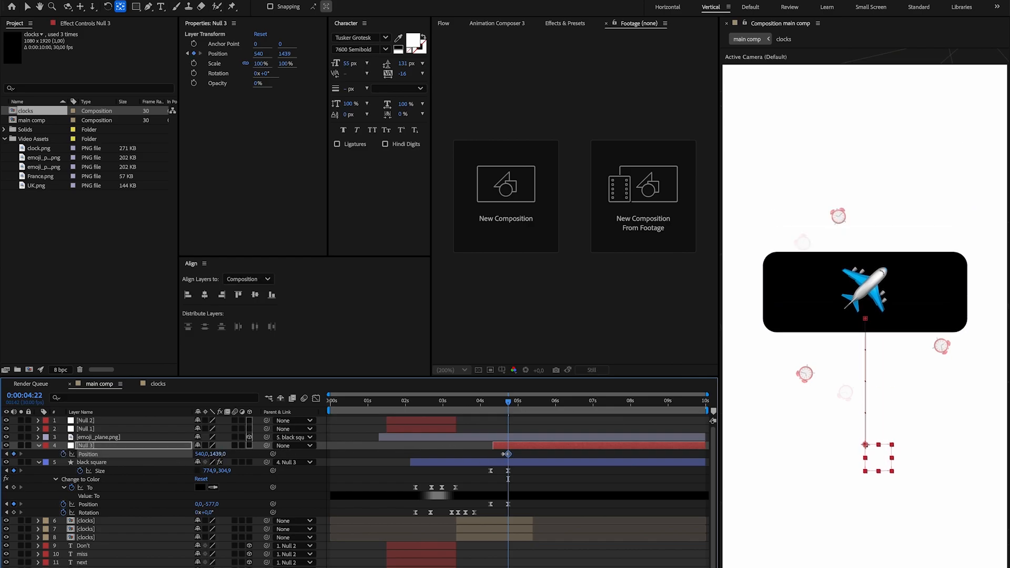
drag(508, 454, 518, 454)
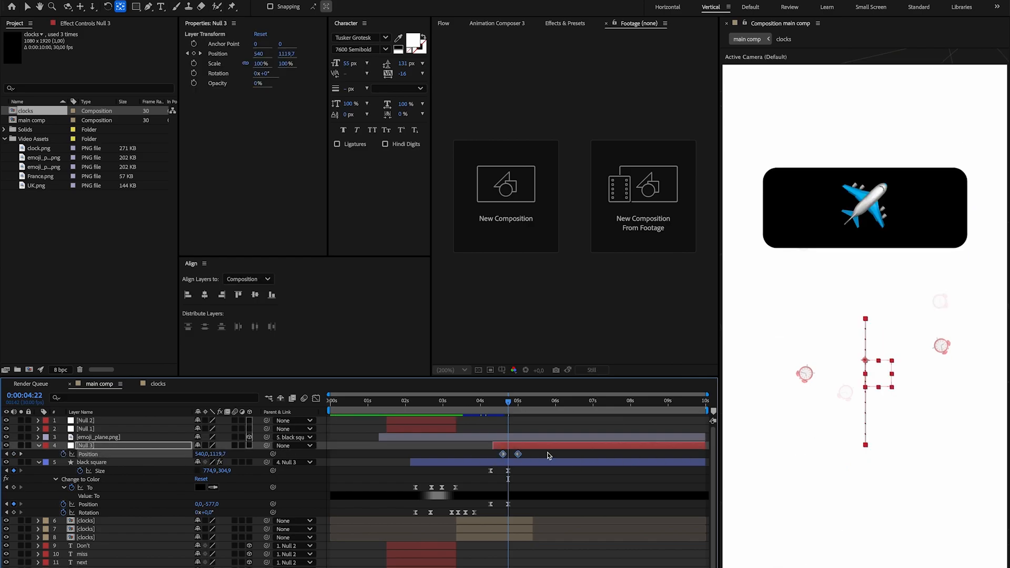
Apply Easy Ease to Null 3's Position keyframes, lengthen the speed curve's handles in the Graph Editor, and preview the drop.
key(F9)
click(316, 399)
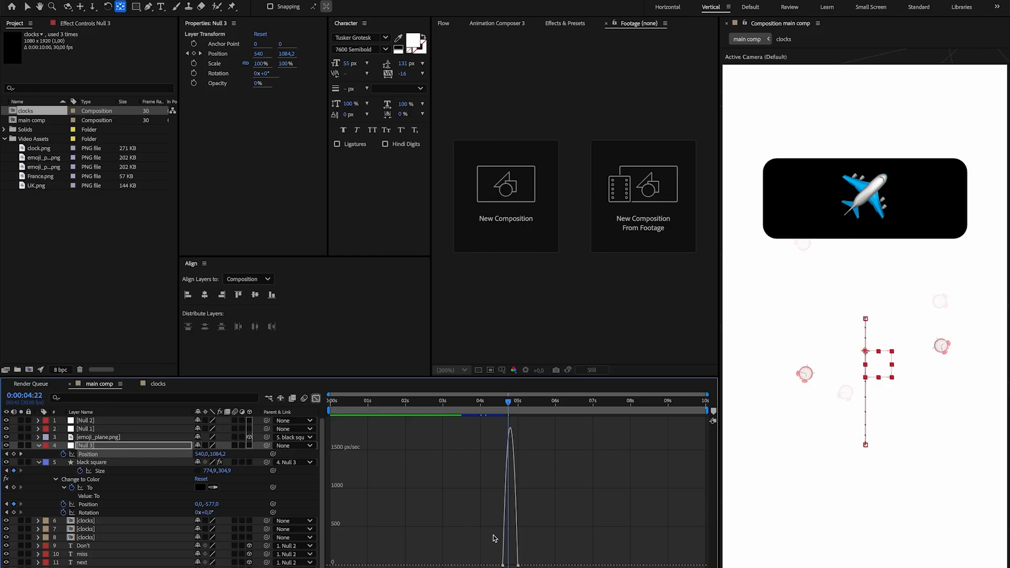
scroll(495, 547, up, 3)
drag(509, 545, 699, 567)
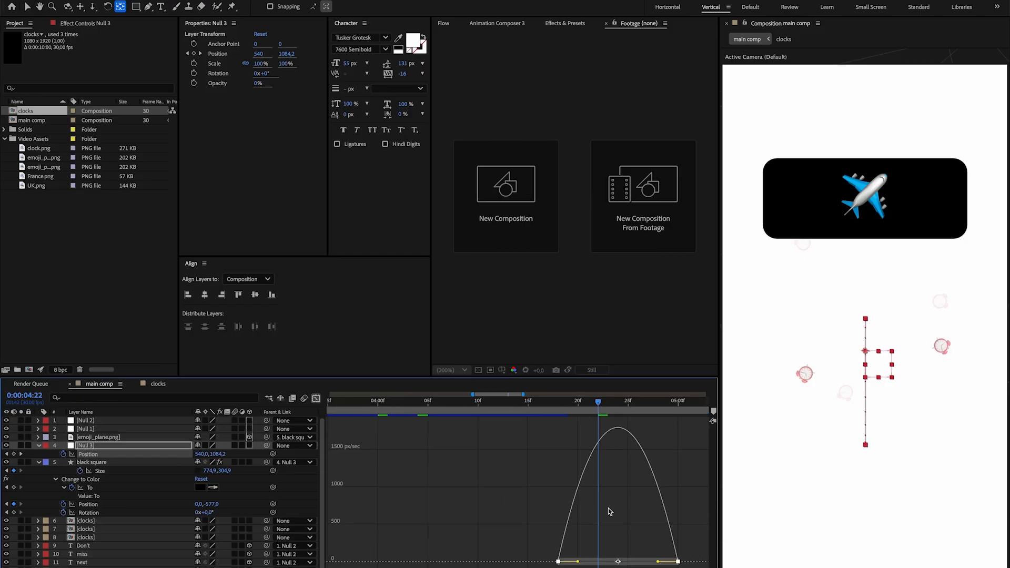
drag(578, 561, 637, 563)
click(317, 400)
scroll(454, 497, down, 5)
scroll(456, 404, left, 2)
click(441, 408)
drag(441, 408, 458, 408)
key(space)
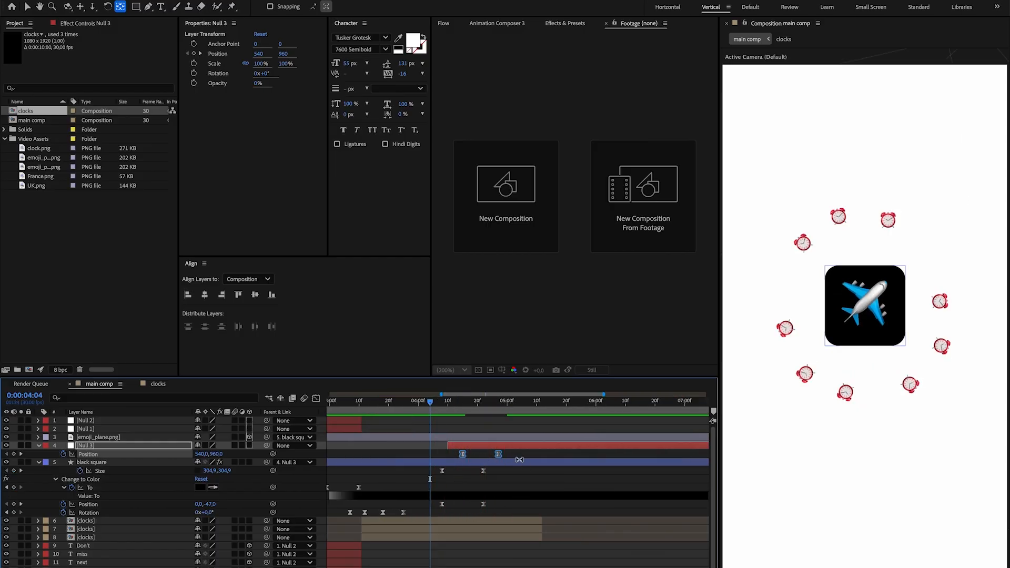
Retime Null 3's Position keyframes to about 0:00:04:15 and 0:00:05:09, and the black square's second Size and Position keyframes to about 0:00:04:28.
click(514, 456)
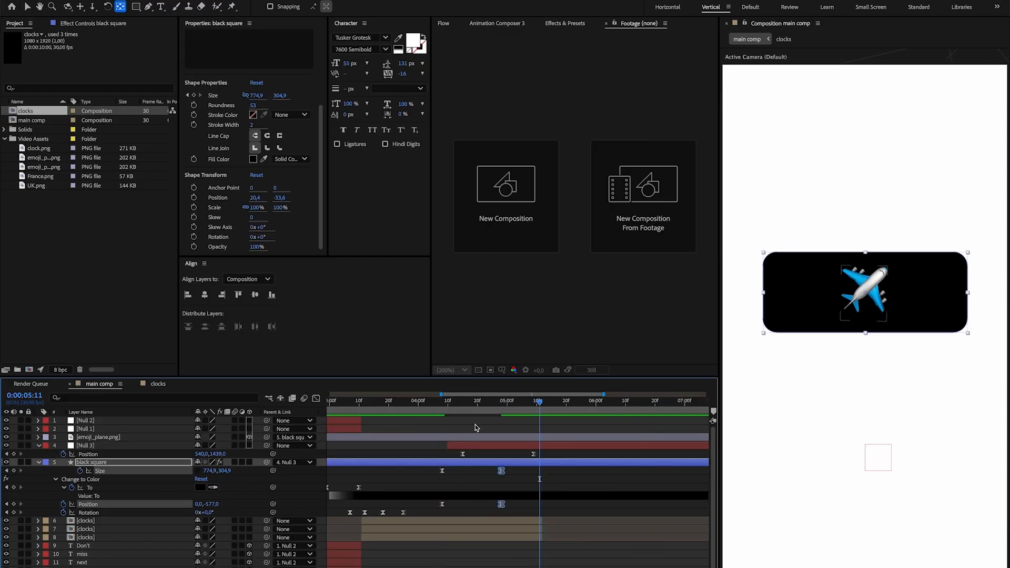
click(380, 407)
key(space)
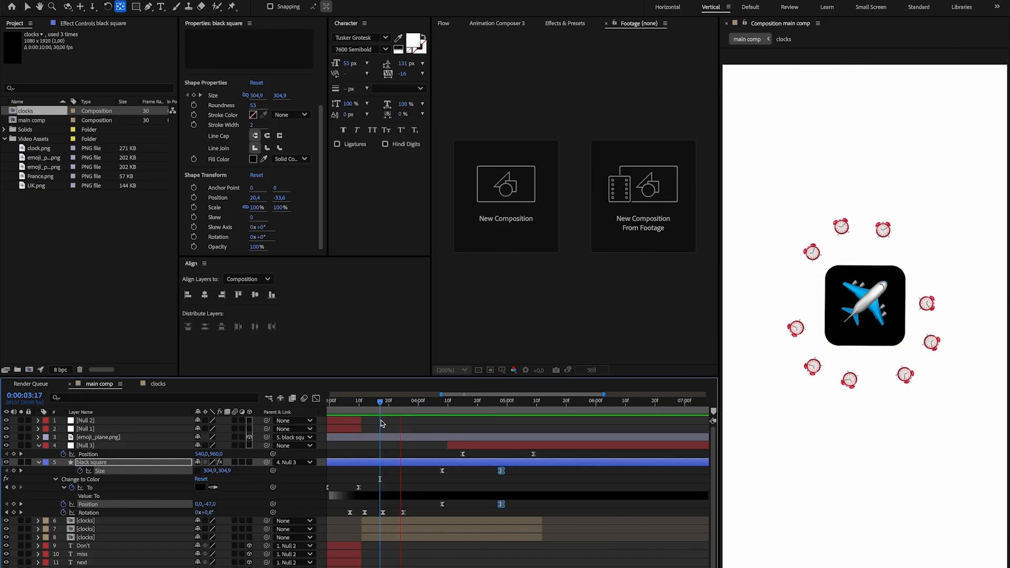
key(space)
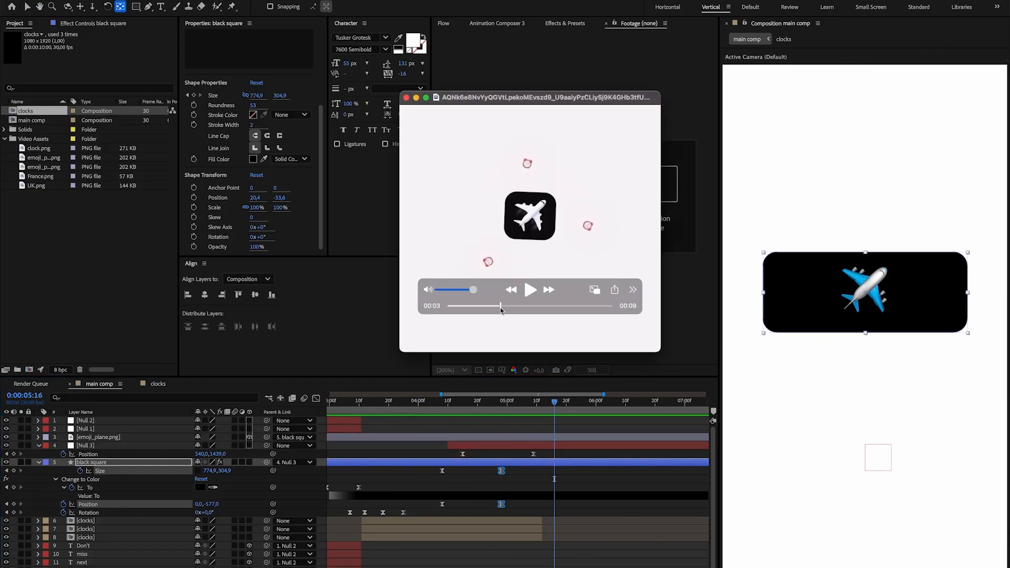
key(space)
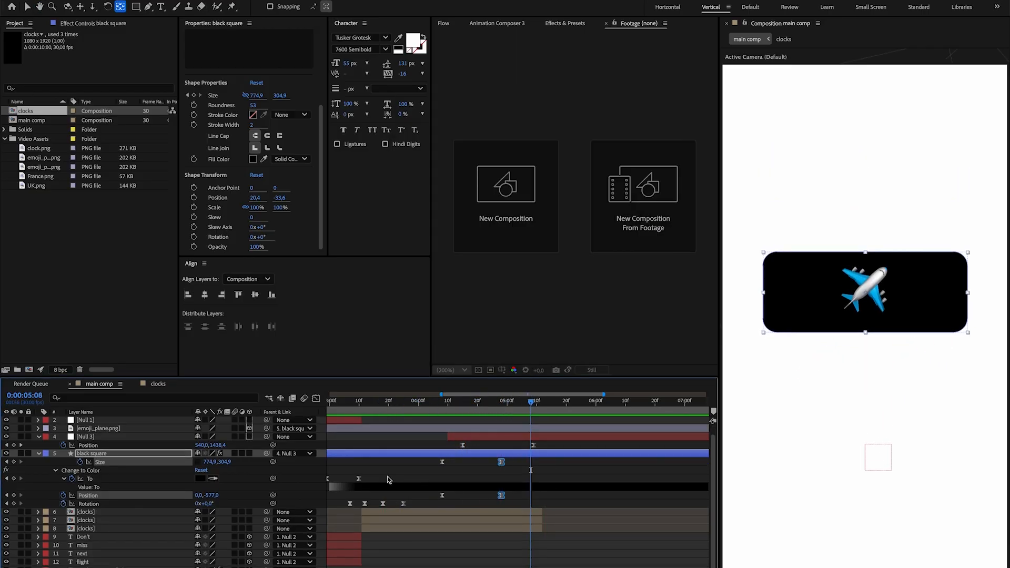
scroll(388, 479, up, 1)
Try a bounce on Null 3 with Position keyframes at 0:00:05:16 (y 1397), about 0:00:05:23, and 0:00:05:27 (y 1416).
drag(532, 402, 556, 408)
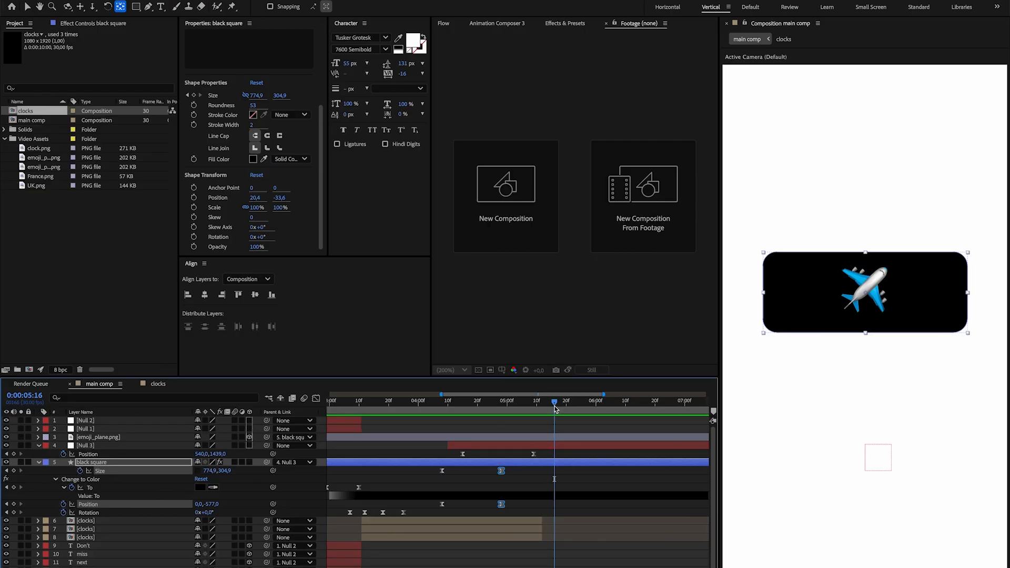
drag(879, 458, 878, 446)
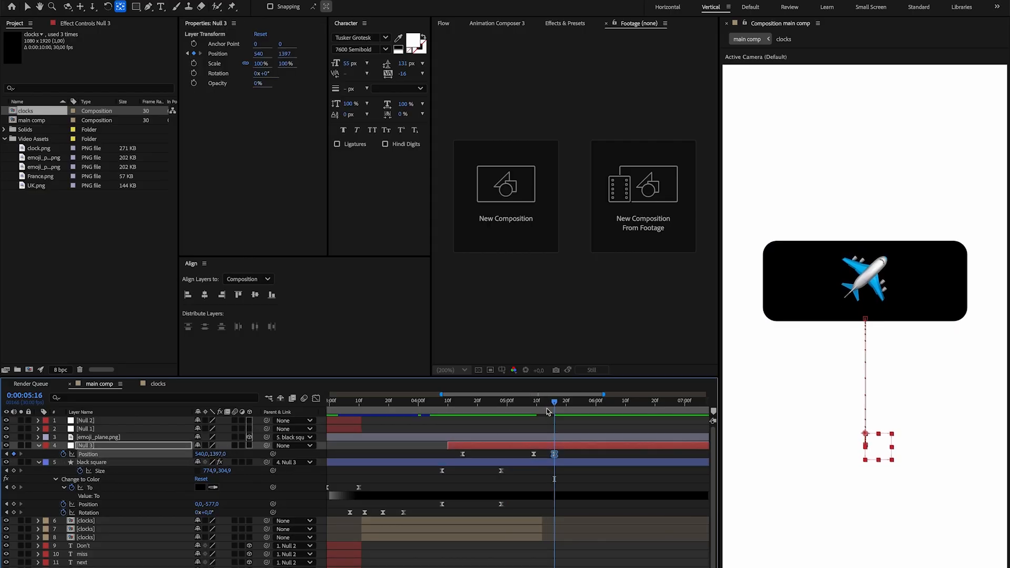
drag(548, 409, 575, 406)
drag(221, 453, 237, 454)
drag(575, 408, 587, 406)
drag(235, 452, 239, 454)
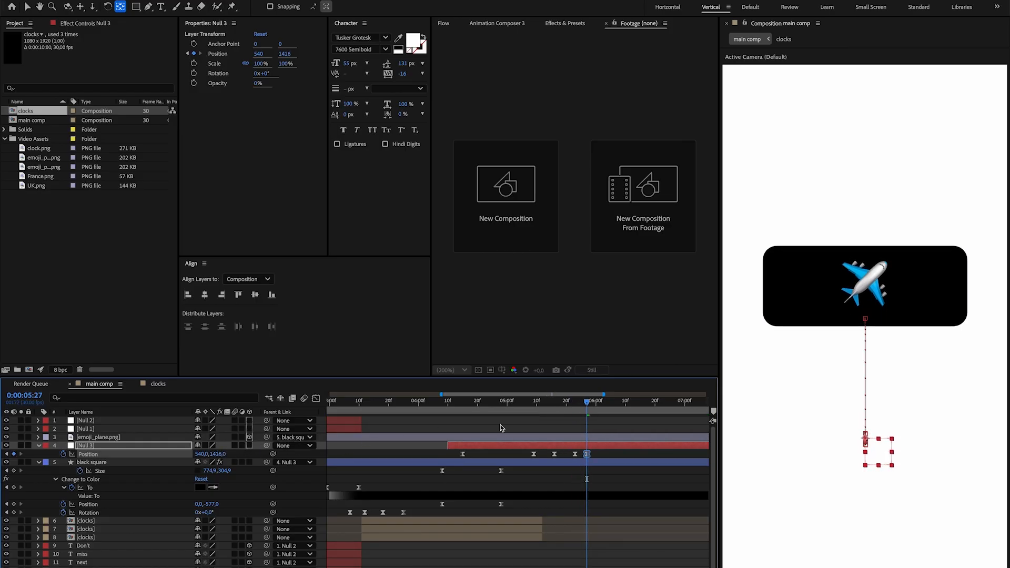
drag(557, 406, 495, 415)
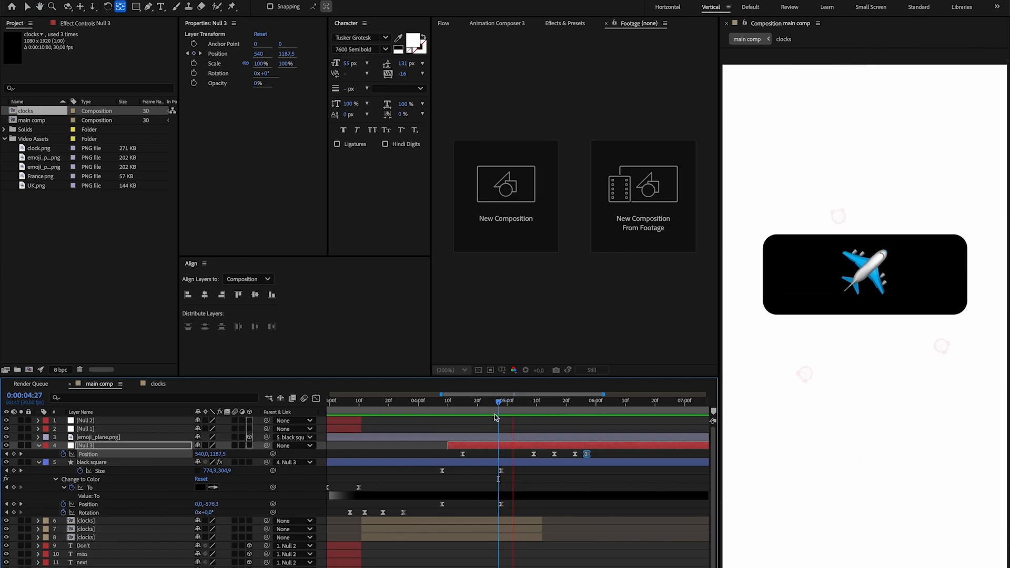
Easy-ease Null 3's bounce keyframes and reshape their speed curves in the Graph Editor.
click(317, 399)
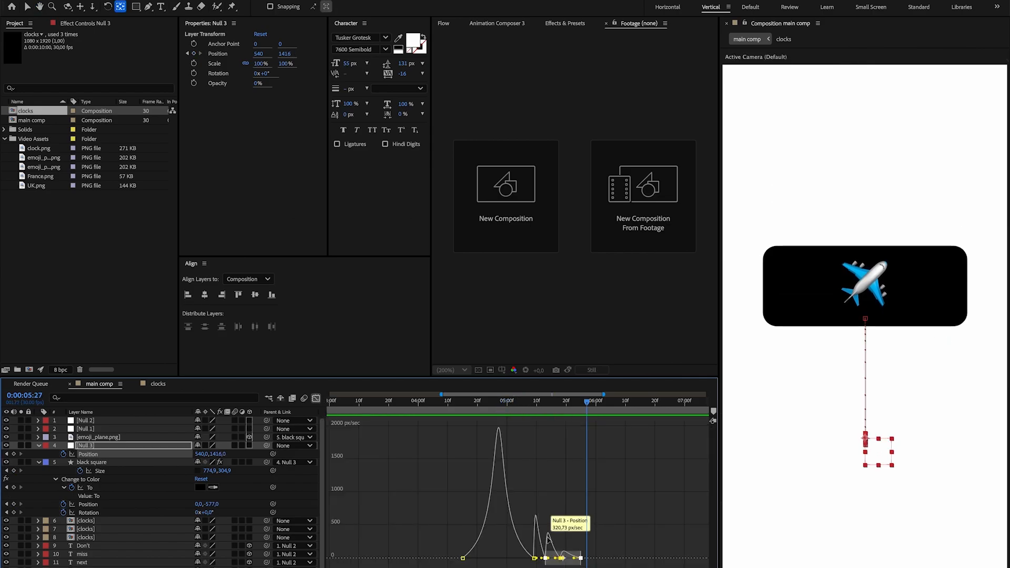
drag(600, 567, 526, 514)
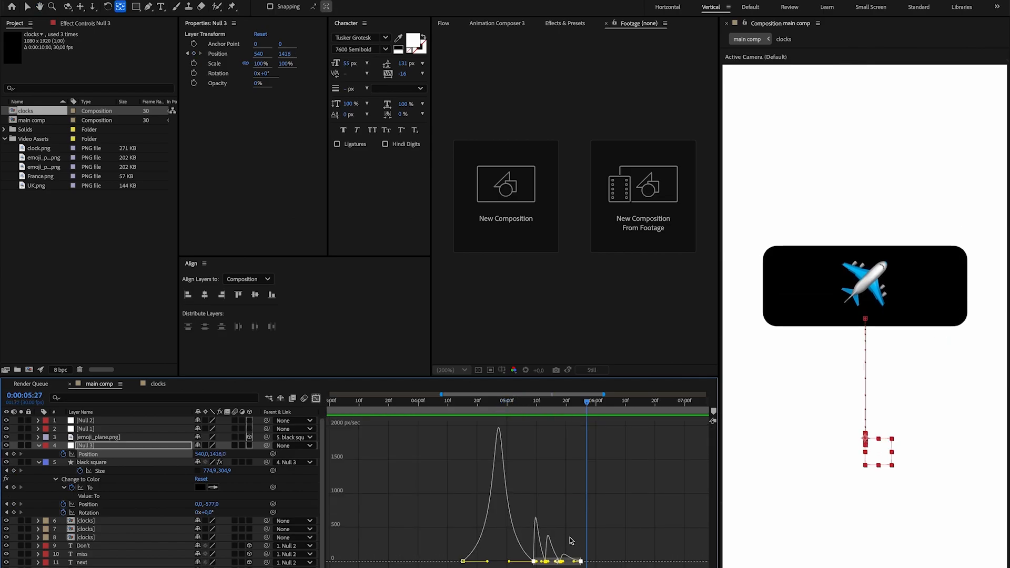
drag(609, 566, 544, 535)
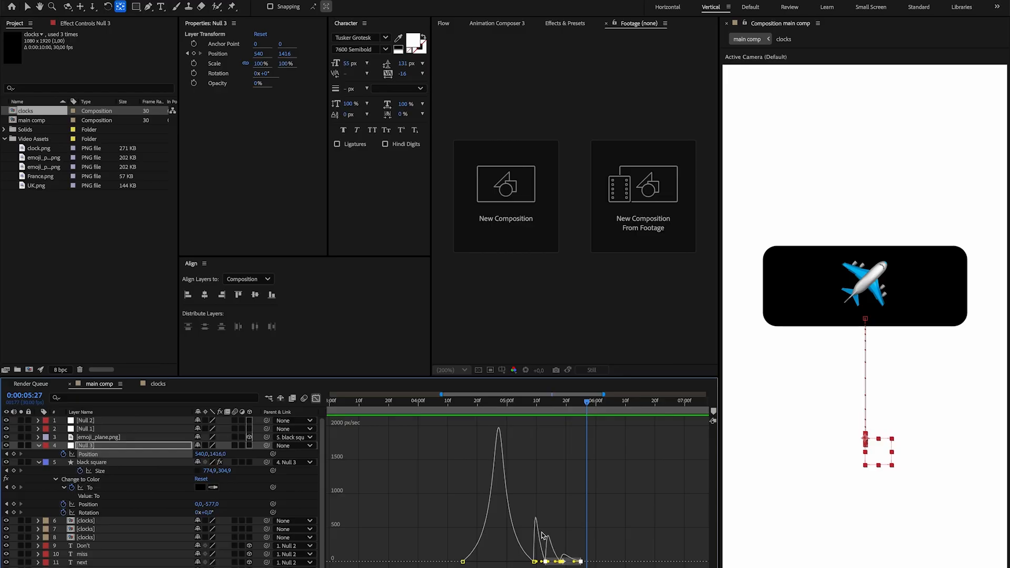
key(F9)
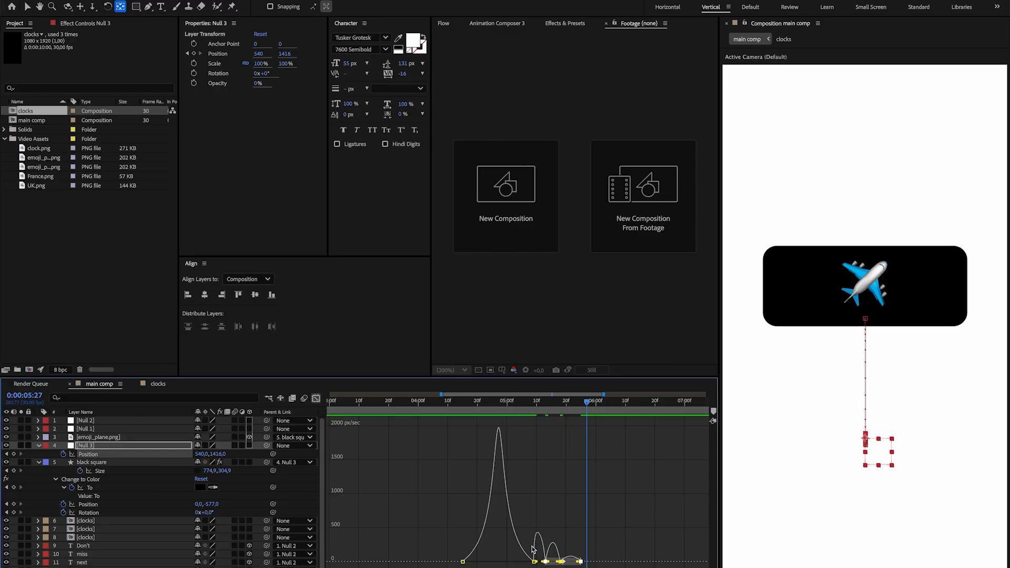
drag(538, 567, 514, 567)
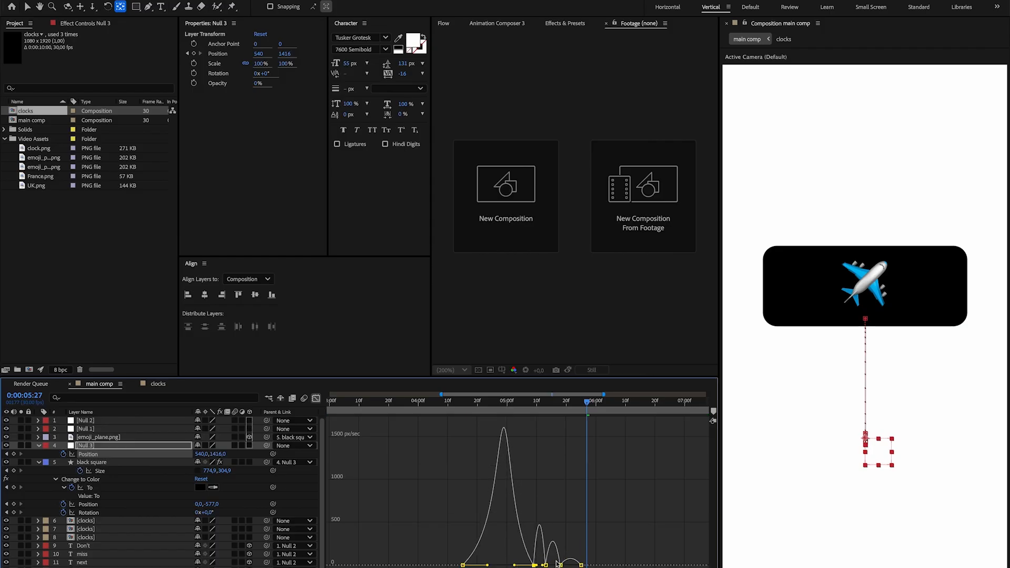
scroll(548, 564, up, 3)
scroll(548, 565, down, 3)
drag(629, 567, 520, 553)
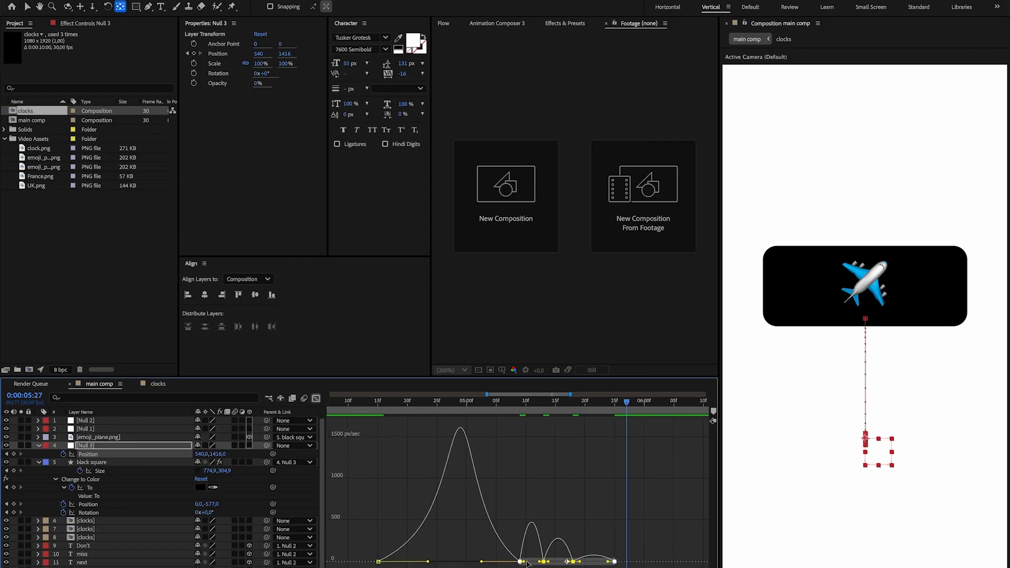
scroll(533, 565, up, 4)
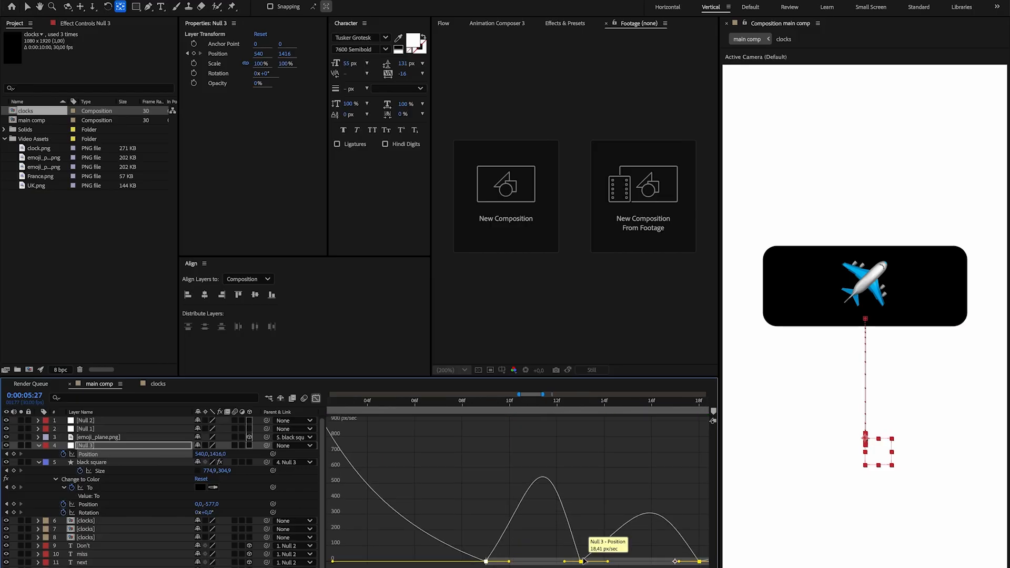
scroll(518, 556, down, 5)
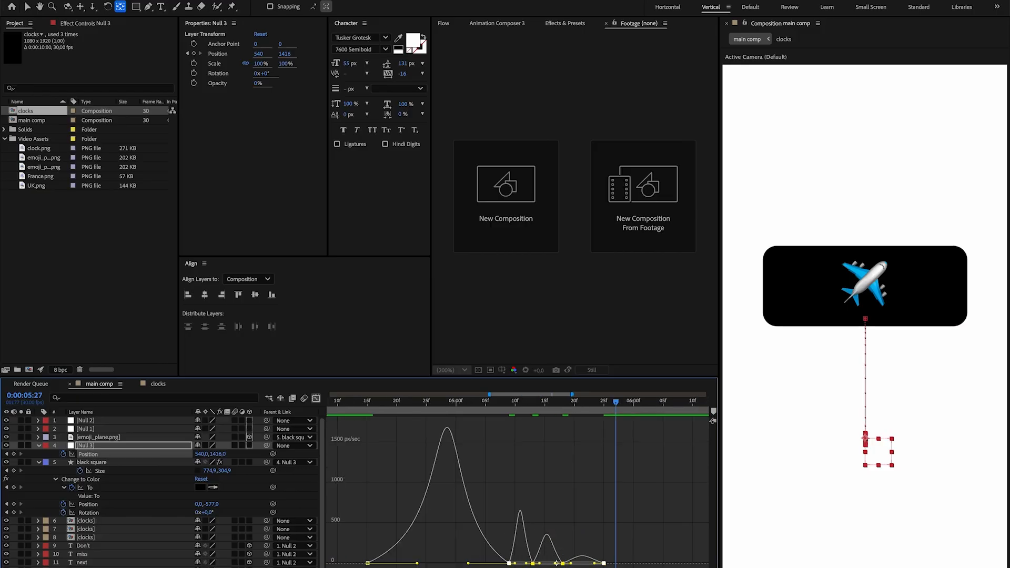
Preview Null 3's bounce and remove its extra Position keyframes after the drop.
click(315, 399)
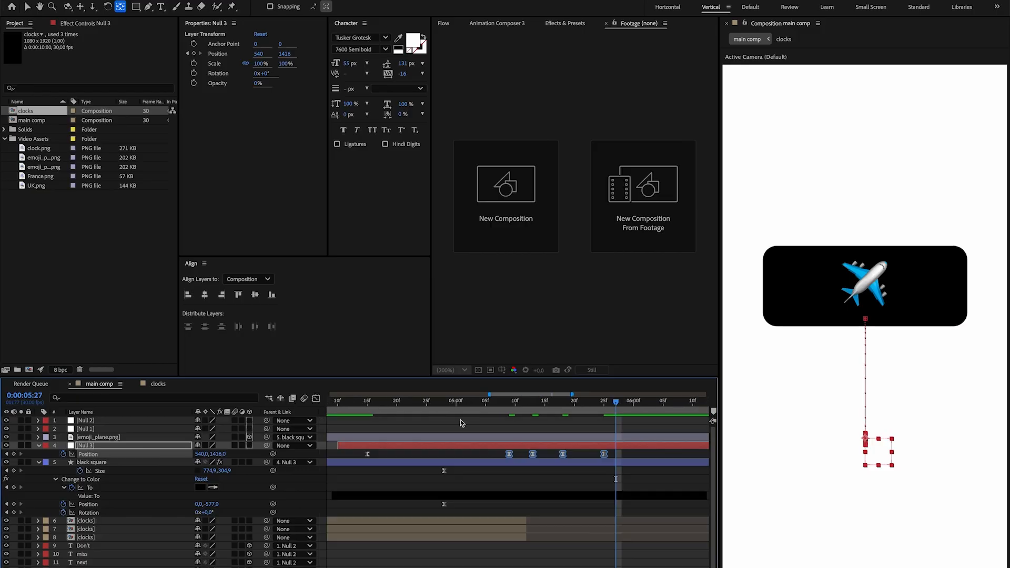
scroll(496, 421, down, 3)
drag(445, 403, 414, 404)
key(space)
drag(515, 404, 478, 405)
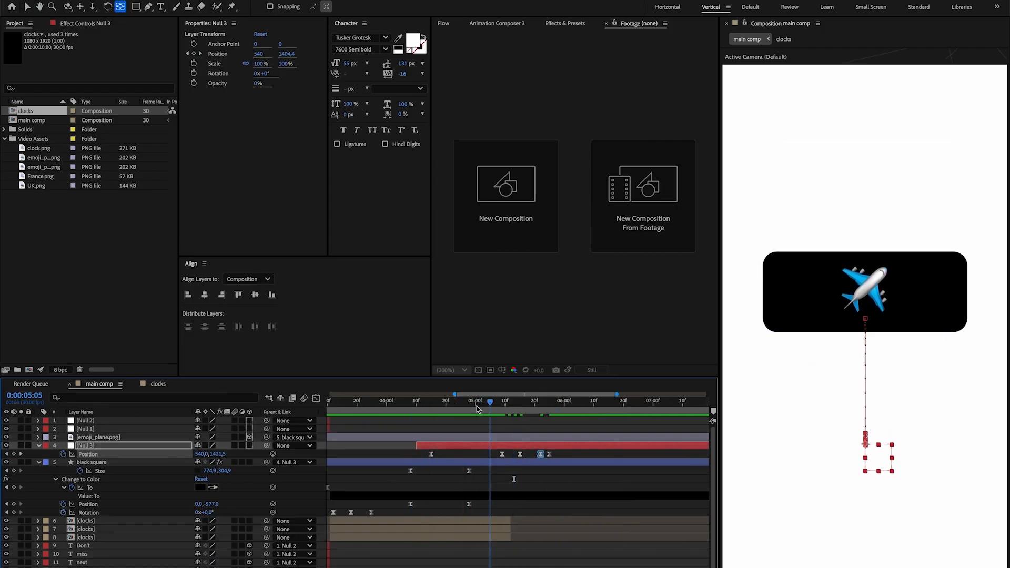
drag(477, 405, 422, 404)
key(space)
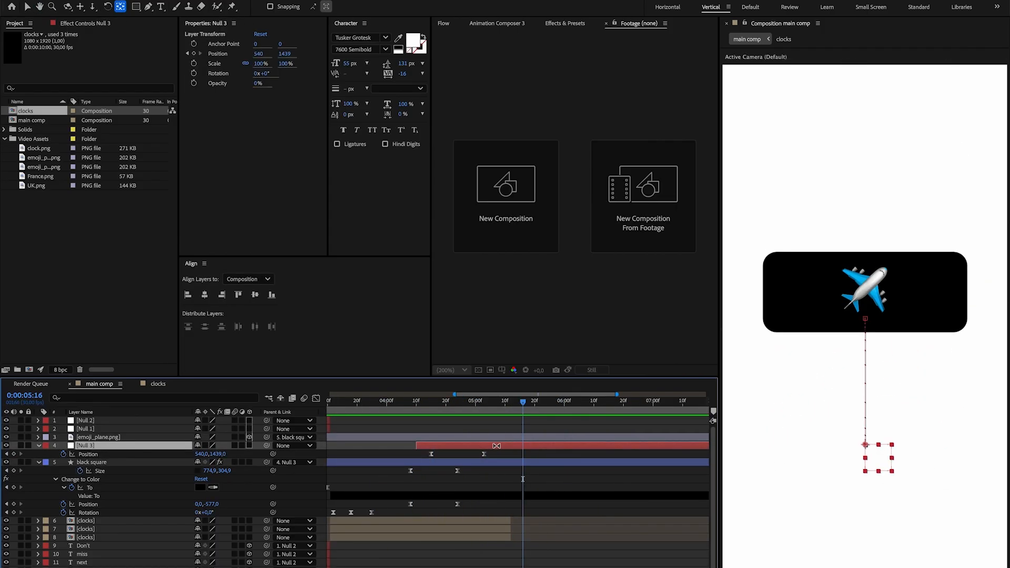
Duplicate Null 3 and parent the lower, keyframed null to the copy above it.
key(ctrl+d)
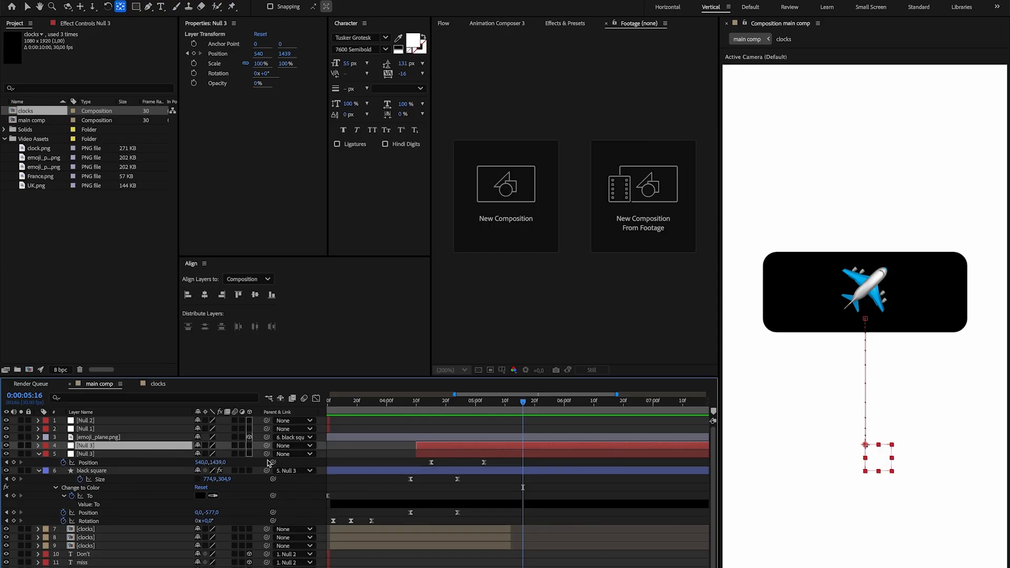
drag(220, 455, 121, 446)
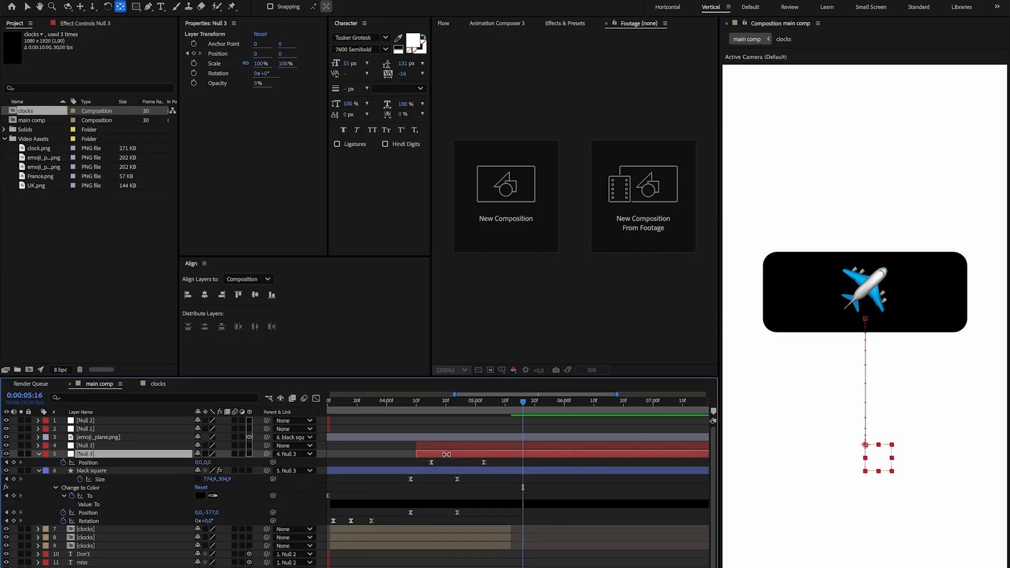
click(95, 447)
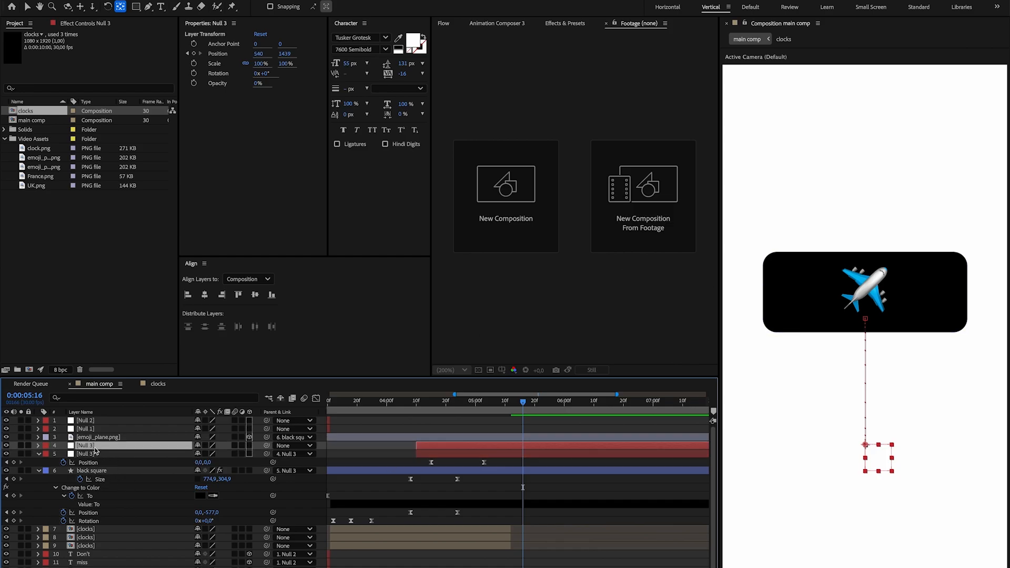
Show the upper Null 3's Position and move the lower null's second Position keyframe to about 0:00:05:08.
key(p)
drag(521, 412, 479, 420)
drag(484, 471, 499, 471)
Start Position keyframes on the upper Null 3 at 0:00:05:03, raise it slightly at about 0:00:05:10, and preview the bounce.
drag(480, 410, 485, 411)
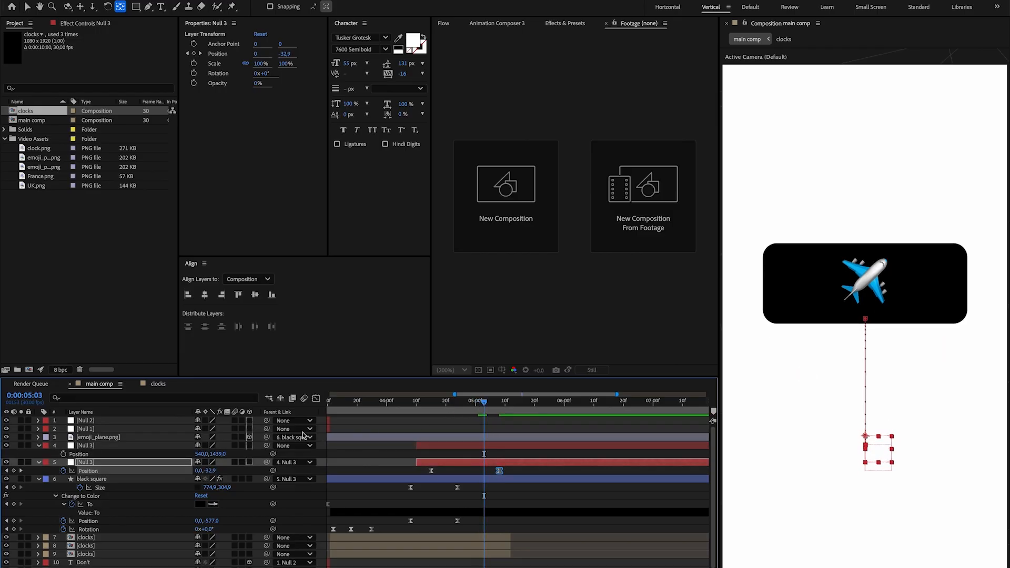
click(63, 454)
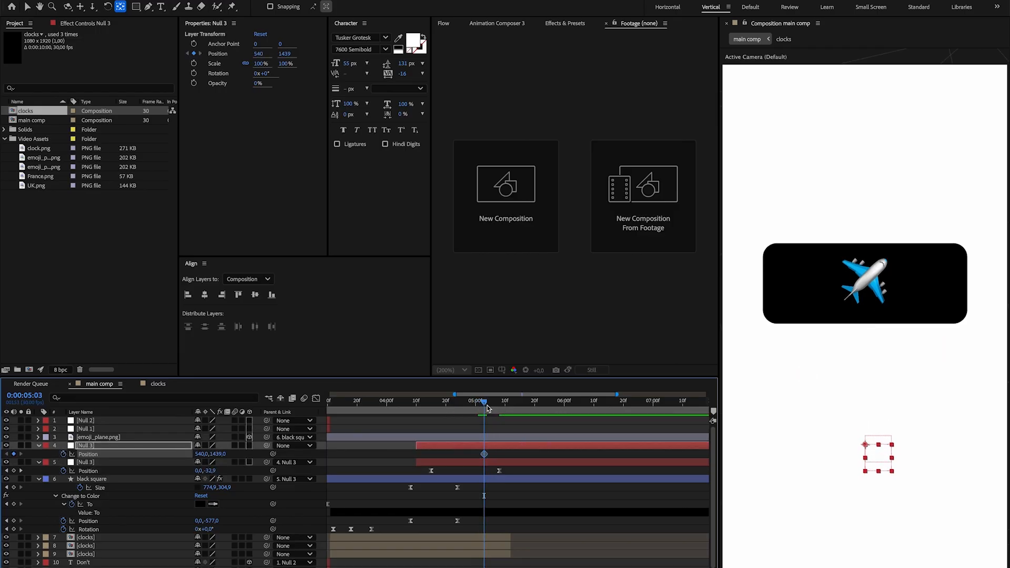
drag(485, 406, 505, 405)
drag(218, 454, 190, 459)
drag(514, 410, 461, 411)
key(space)
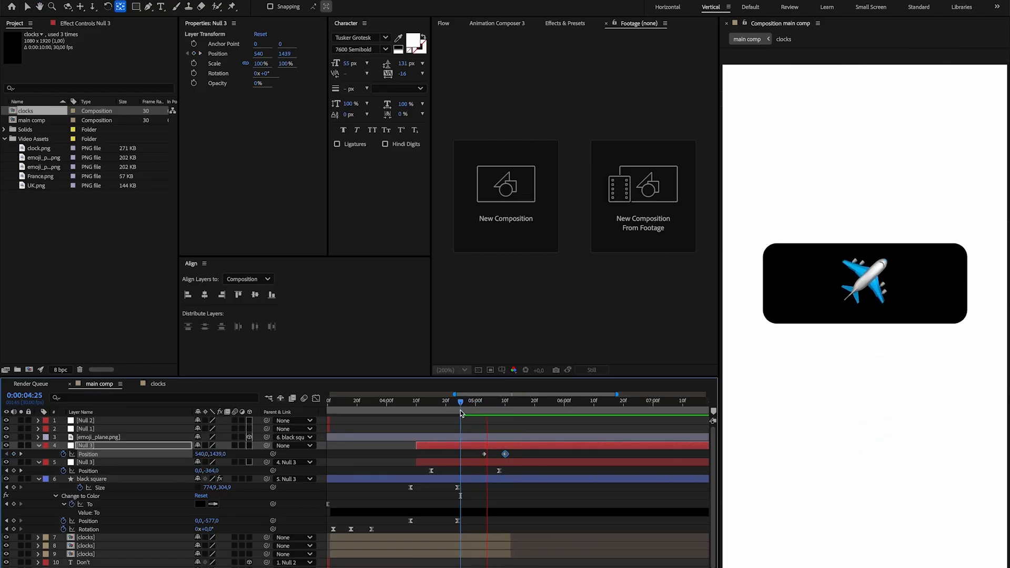
Add eased settling Position keyframes to the upper Null 3 at about 0:00:05:16 and 0:00:05:20, and preview the motion.
key(space)
click(523, 406)
drag(522, 404, 523, 408)
drag(532, 408, 393, 414)
key(space)
mouse_move(528, 419)
mouse_down()
mouse_move(548, 419)
mouse_move(536, 419)
mouse_up()
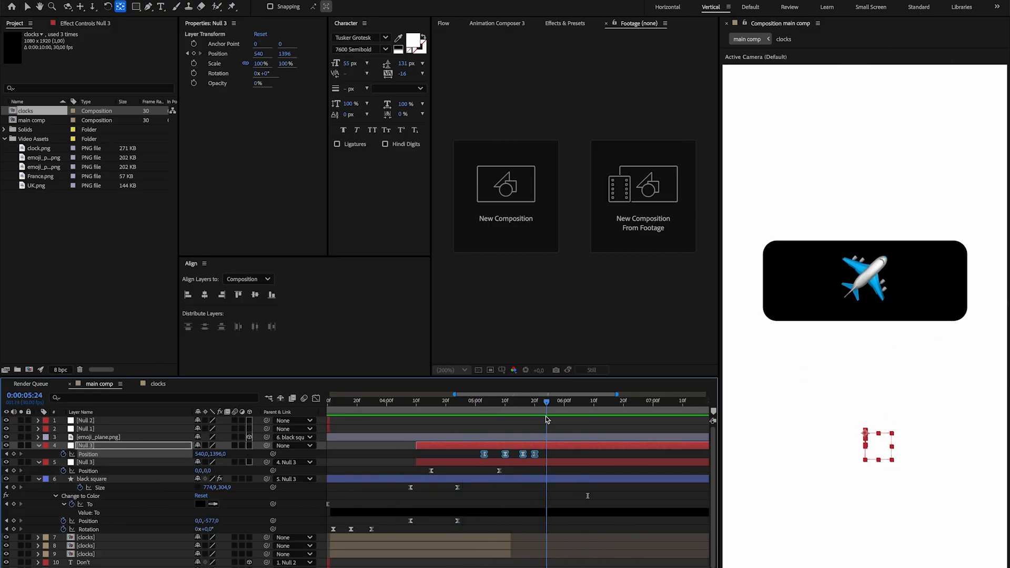
drag(545, 450, 530, 458)
drag(534, 411, 418, 412)
key(space)
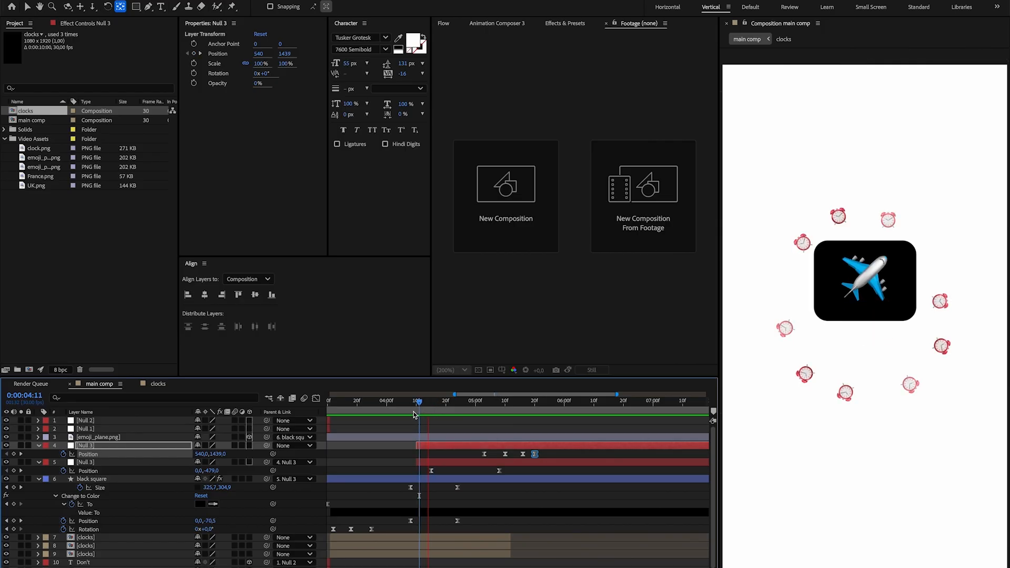
key(space)
Retime the upper Null 3's four Position keyframes to run from about 0:00:05:00 to 0:00:05:18, and preview the bounce.
click(540, 456)
drag(535, 454, 542, 454)
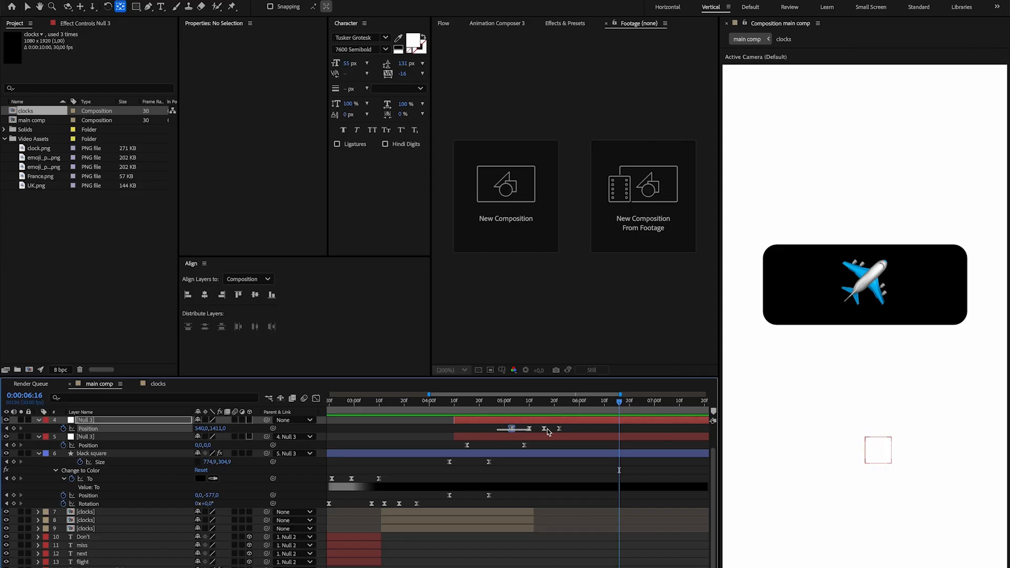
drag(605, 424, 503, 432)
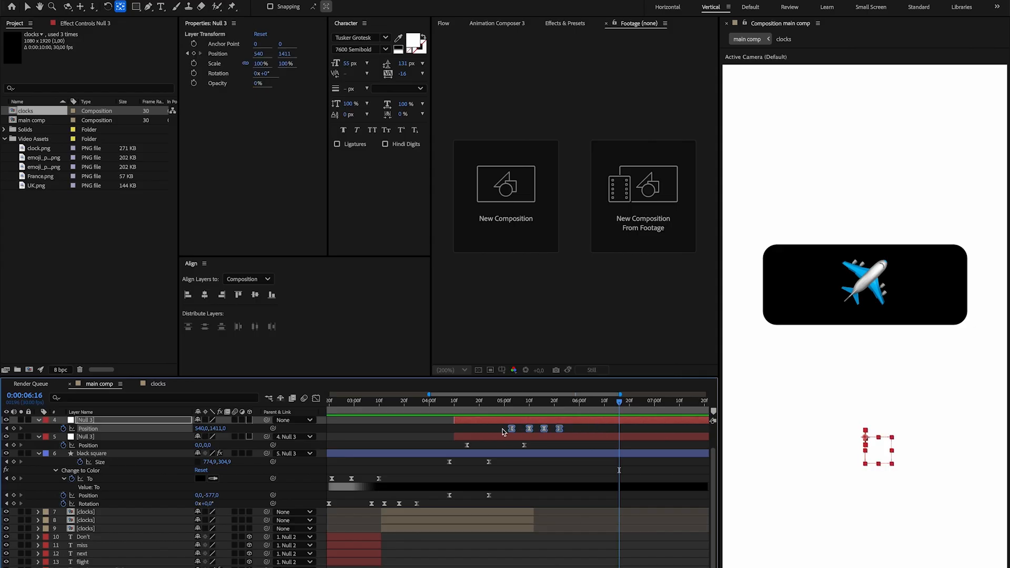
drag(510, 430, 515, 446)
drag(502, 405, 450, 412)
key(space)
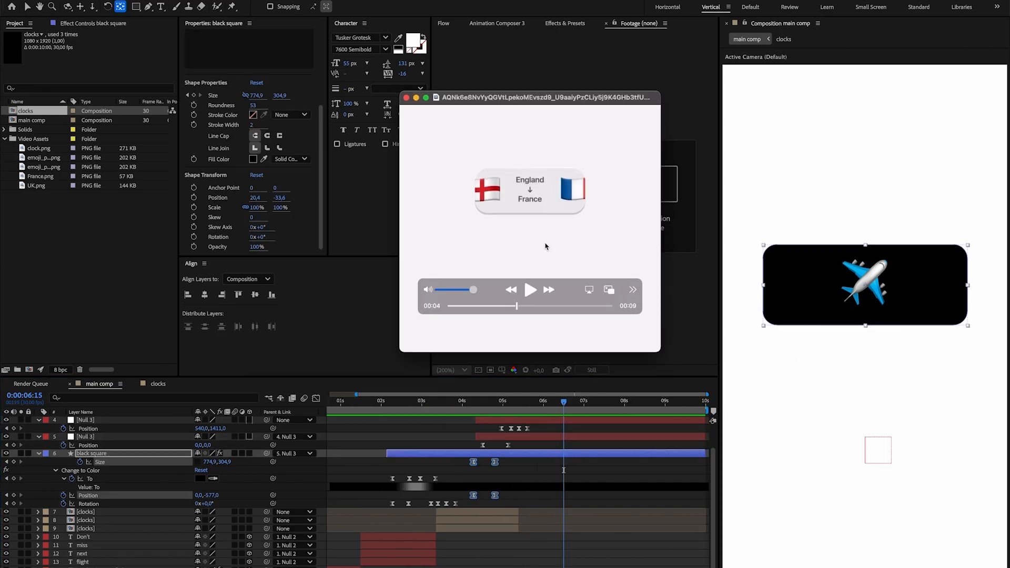
Check the reference video's England–France card and add a Change to Color "To" keyframe on the black square at 0:00:04:16.
scroll(546, 247, left, 5)
scroll(545, 247, right, 1)
scroll(771, 263, down, 1)
scroll(573, 223, right, 2)
scroll(574, 224, right, 2)
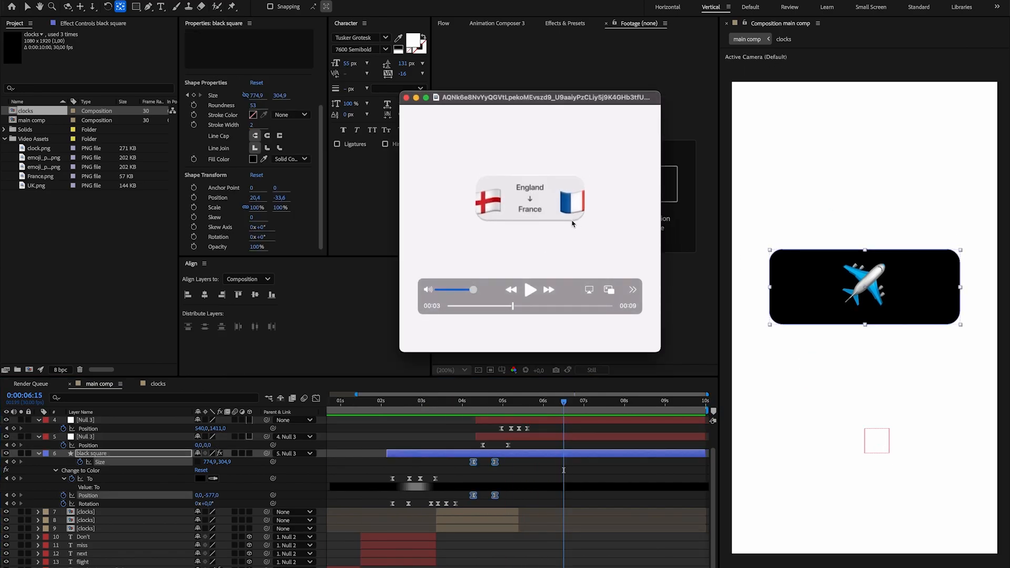
scroll(572, 223, right, 3)
click(485, 411)
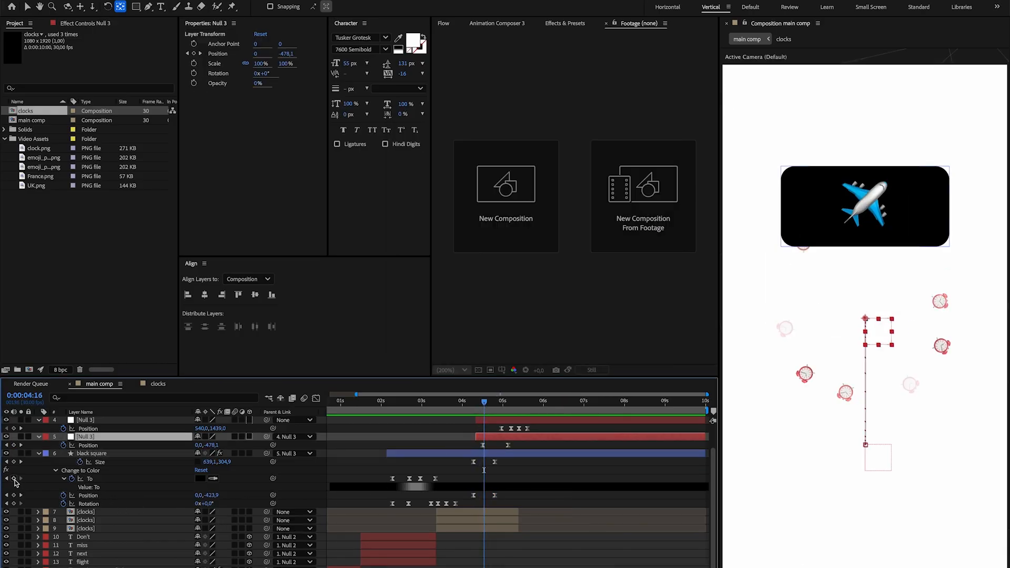
click(14, 479)
drag(487, 405, 503, 406)
Step through the reference video to examine the card's colour-change timing, and return to 0:00:04:24 in the composition.
key(super+Tab)
key(Right)
key(Right)
key(Right)
key(Right)
key(Left)
key(Left)
key(Left)
key(Left)
key(Left)
key(Left)
key(Right)
key(Right)
key(Right)
key(super+Tab)
mouse_move(500, 402)
mouse_down()
mouse_move(488, 406)
mouse_move(498, 409)
mouse_up()
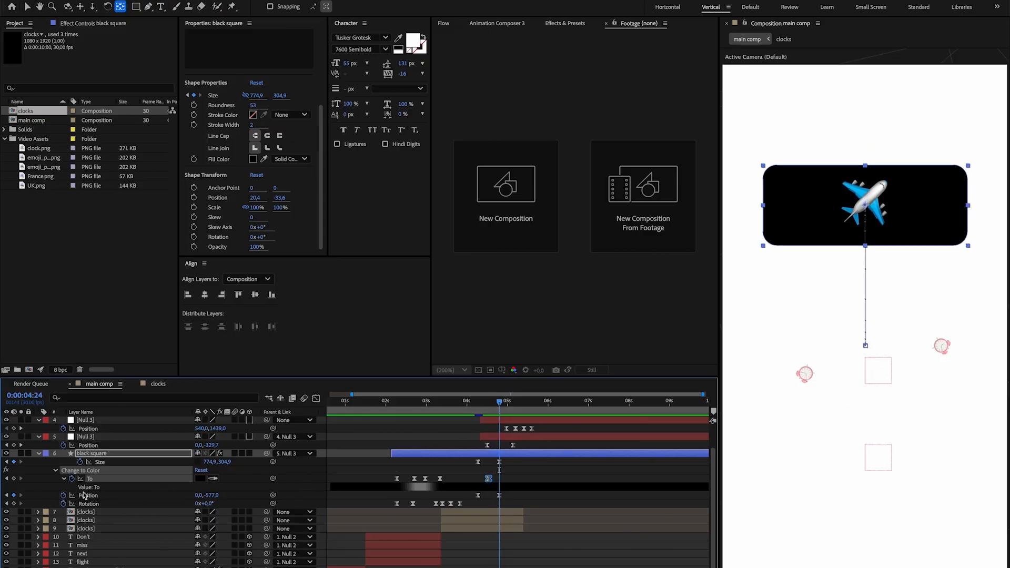
Set the black square's Change to Color "To" value to light grey D3D3D3 at 0:00:04:24, and preview the colour change.
click(201, 478)
drag(415, 318, 371, 260)
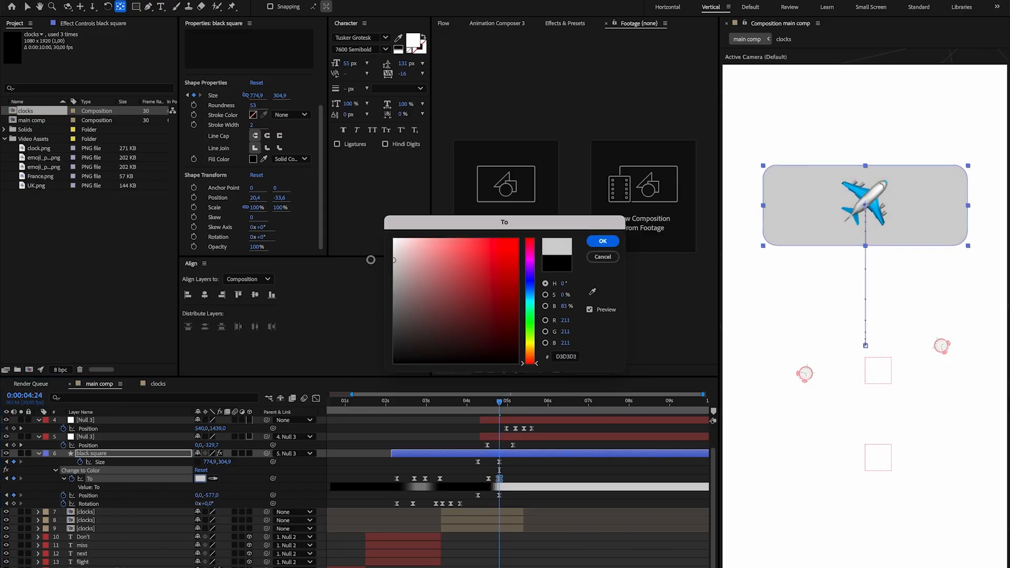
click(594, 242)
click(534, 509)
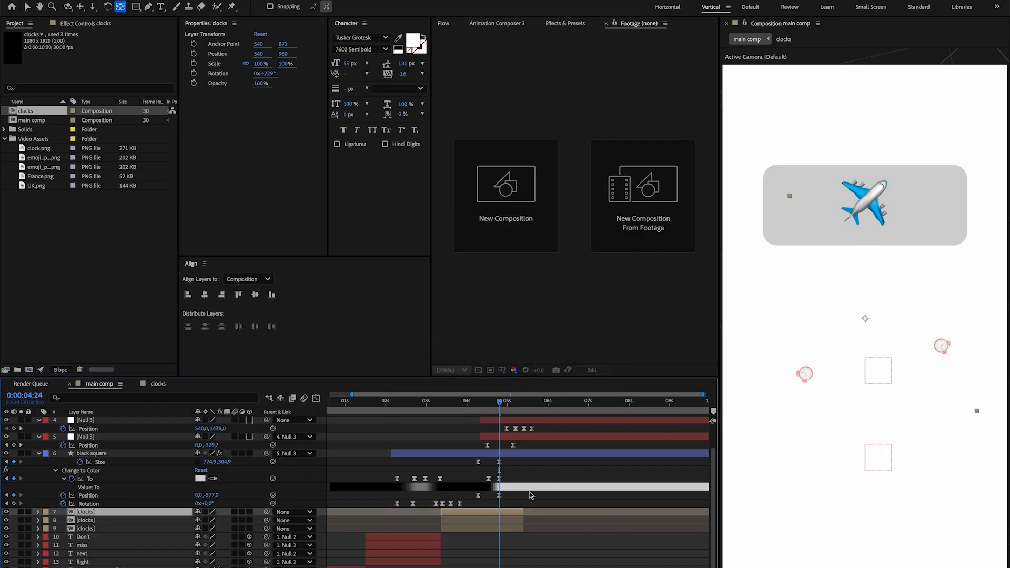
drag(501, 404, 475, 406)
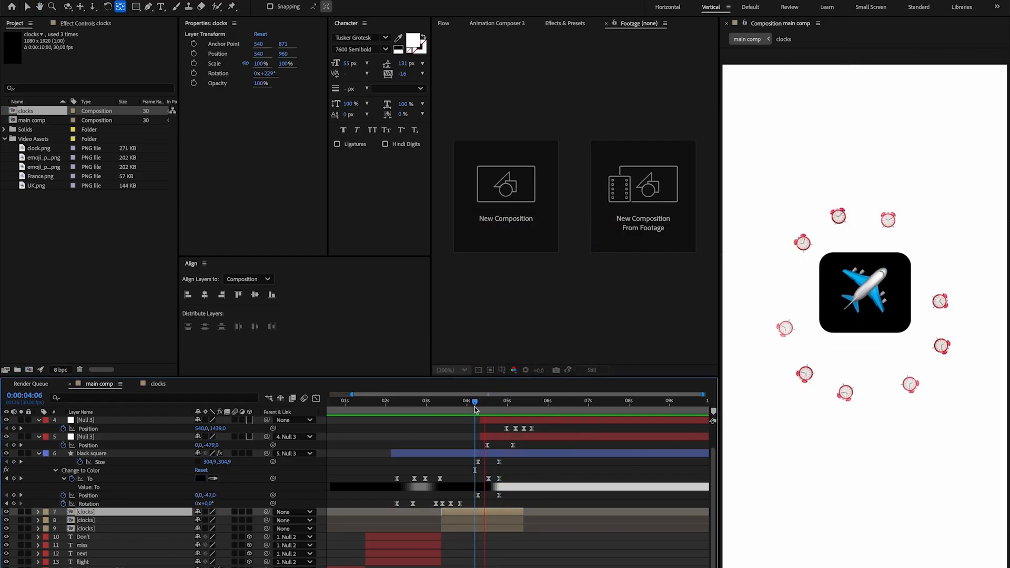
key(space)
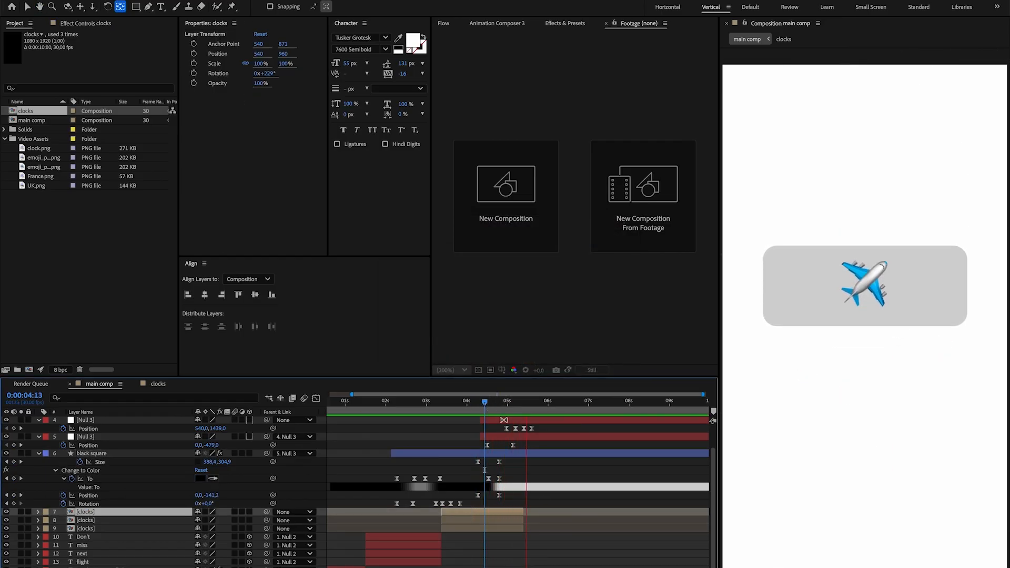
Move the emoji_plane.png layer directly above the black square layer, and step through the plane's exit in the reference video.
drag(118, 437, 121, 475)
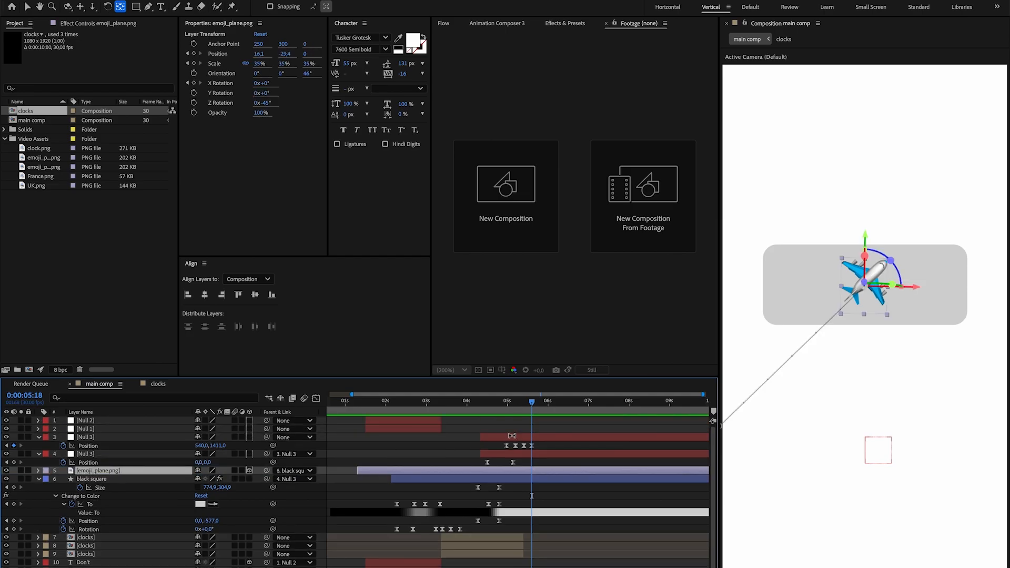
click(509, 404)
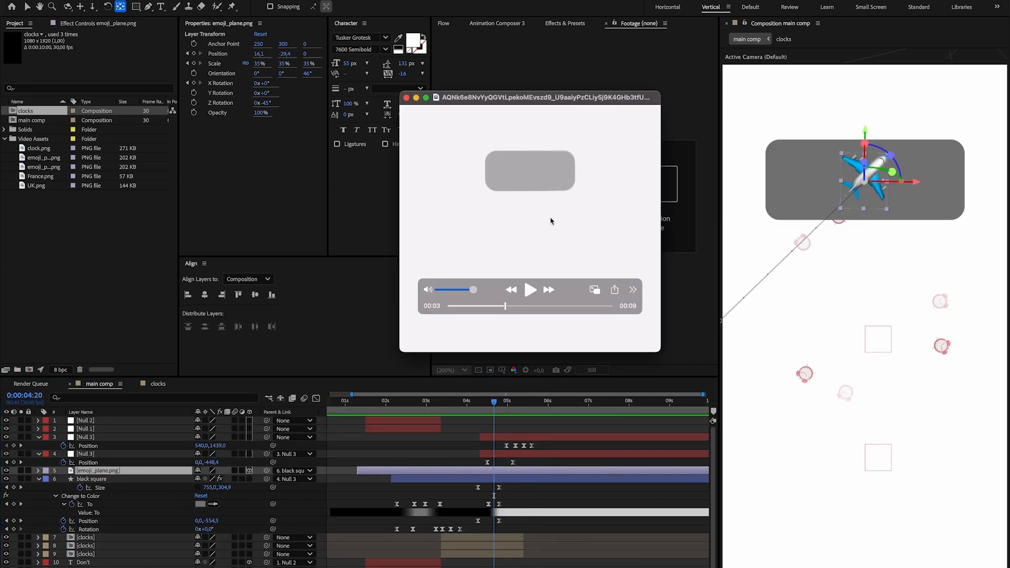
key(Right)
key(Right)
key(Right)
key(Right)
key(Right)
key(Right)
key(Right)
key(Right)
key(Right)
key(super+Tab)
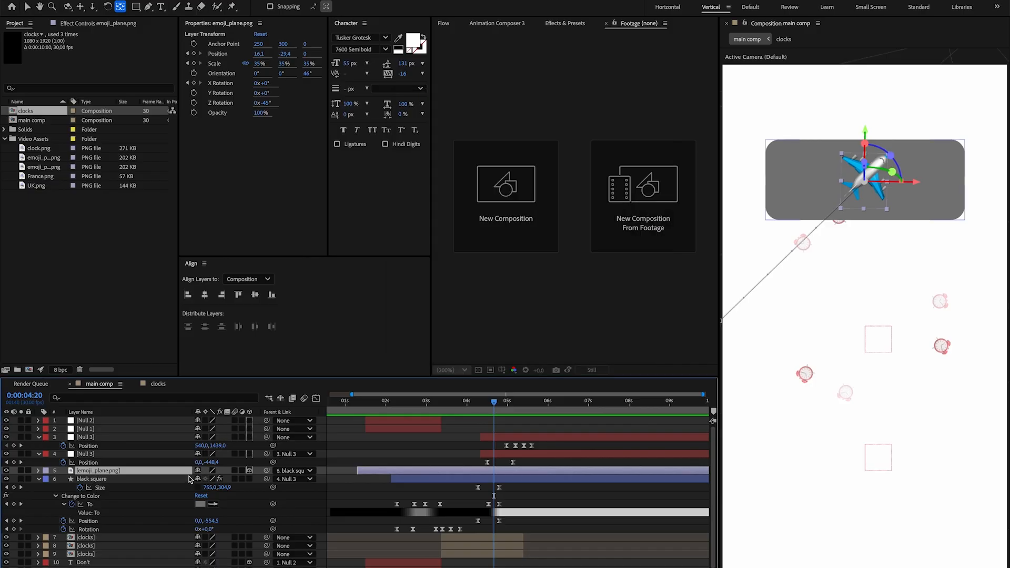
Use the black square as the track matte for emoji_plane.png, and turn the black square's visibility back on.
key(ctrl+shift+a)
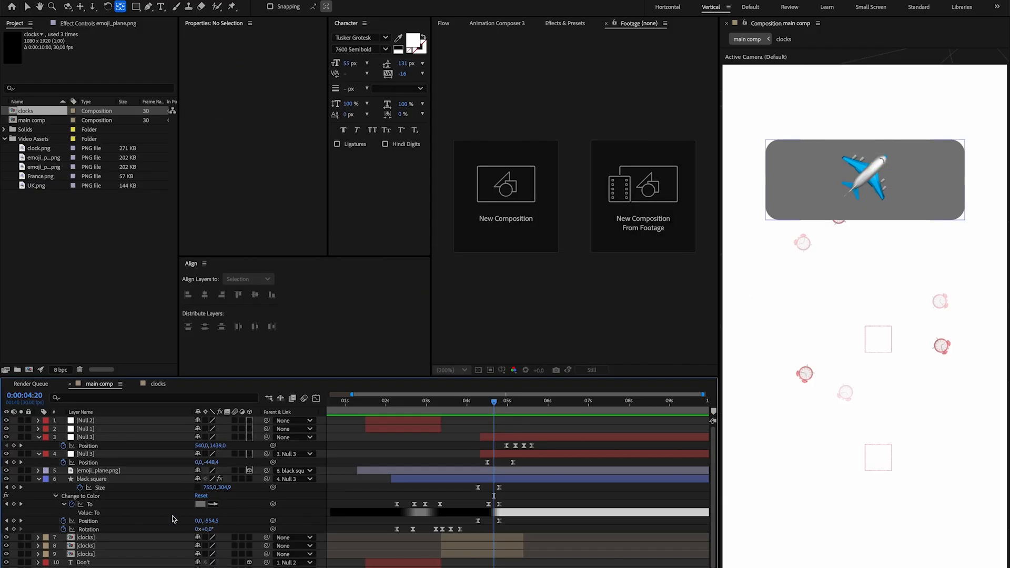
click(127, 471)
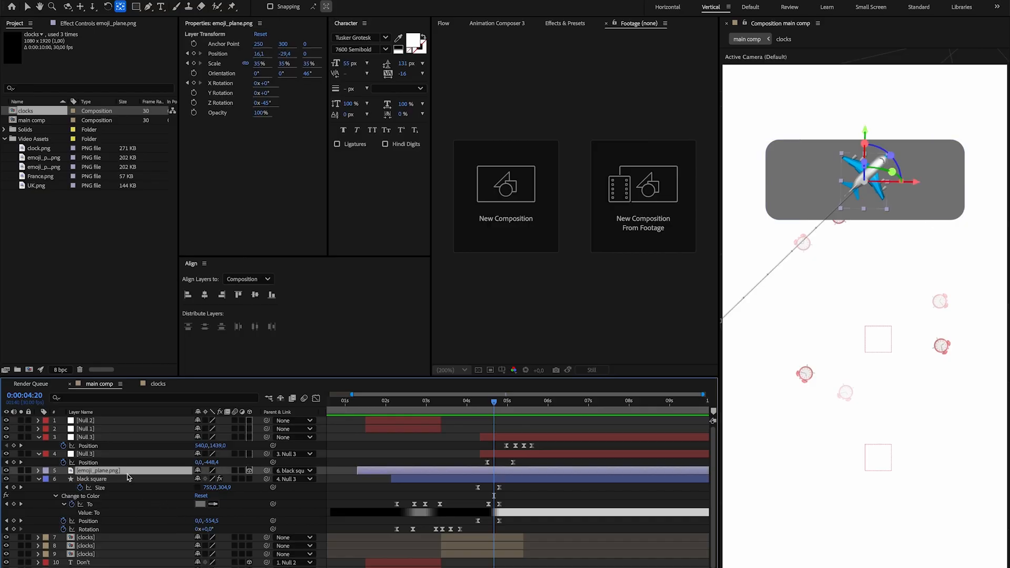
key(F4)
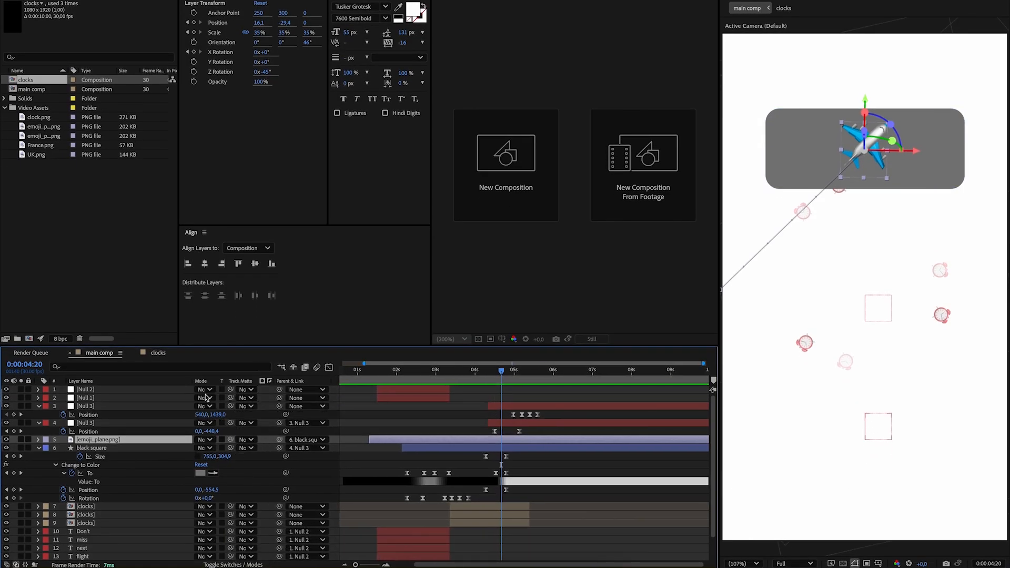
drag(231, 439, 132, 454)
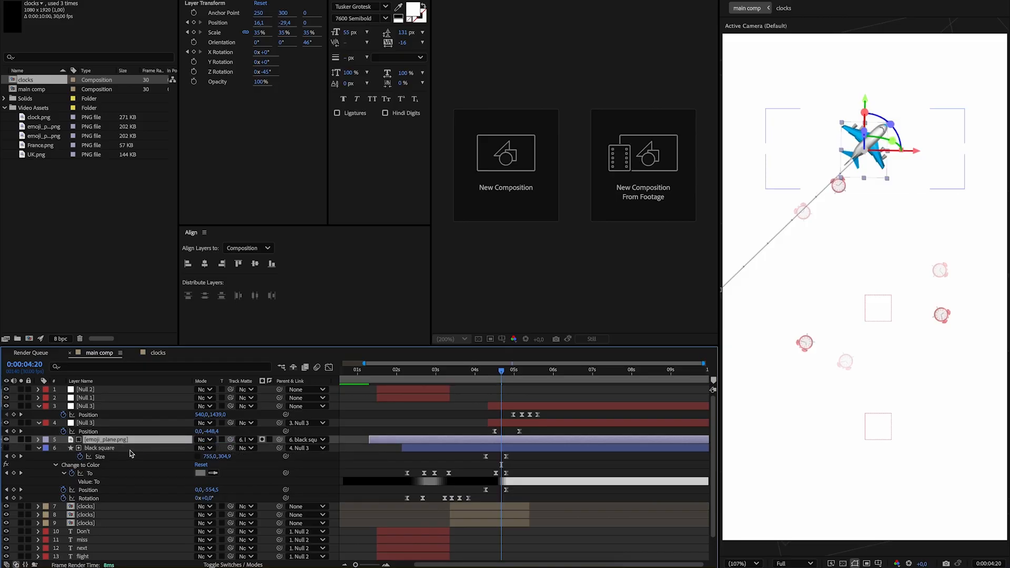
click(6, 448)
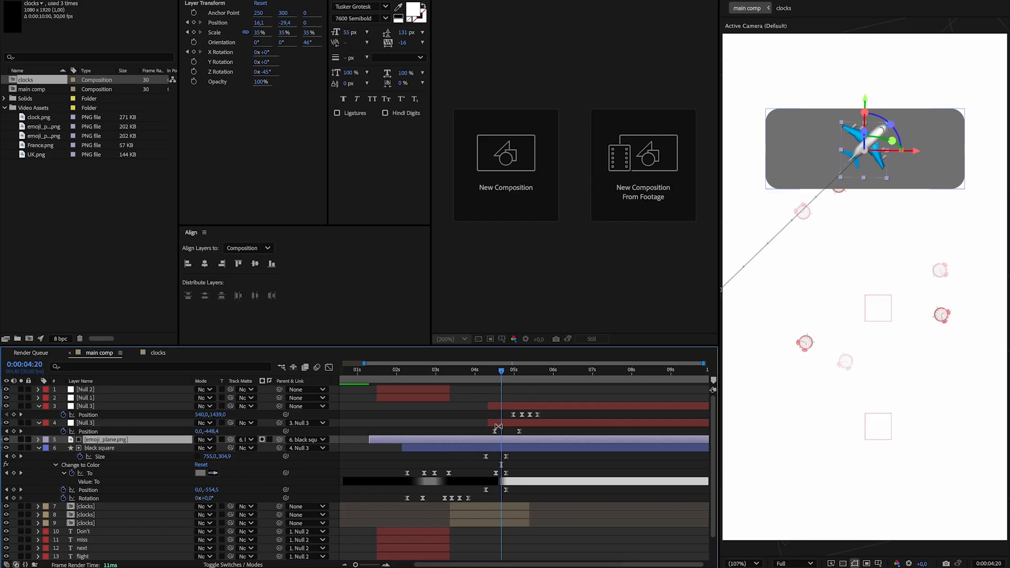
Keyframe emoji_plane.png's Position at 0:00:04:16, set its Y to -278.4 at 0:00:04:21, and preview the exit.
drag(503, 369, 496, 375)
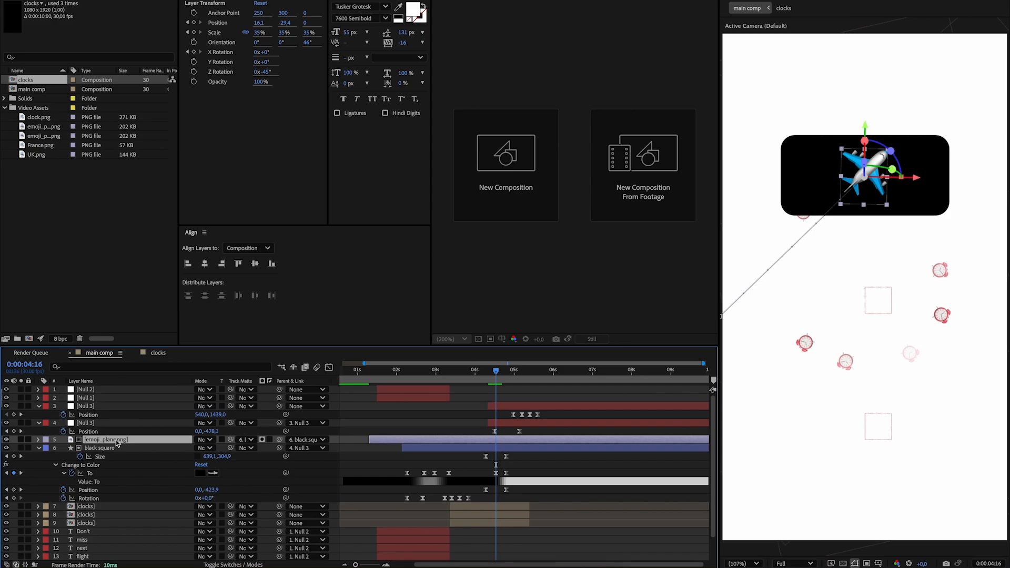
key(p)
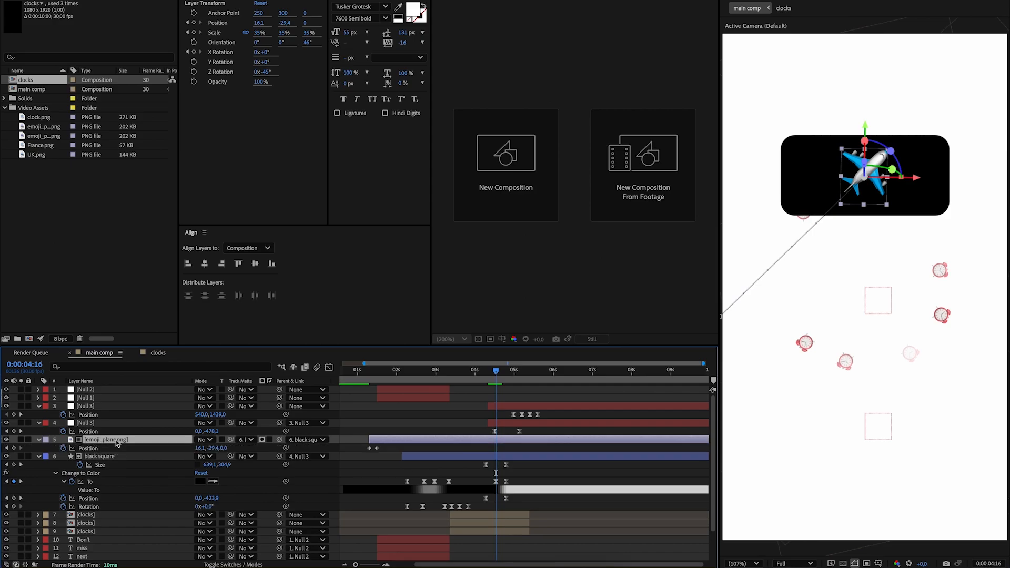
click(13, 448)
drag(495, 374, 503, 375)
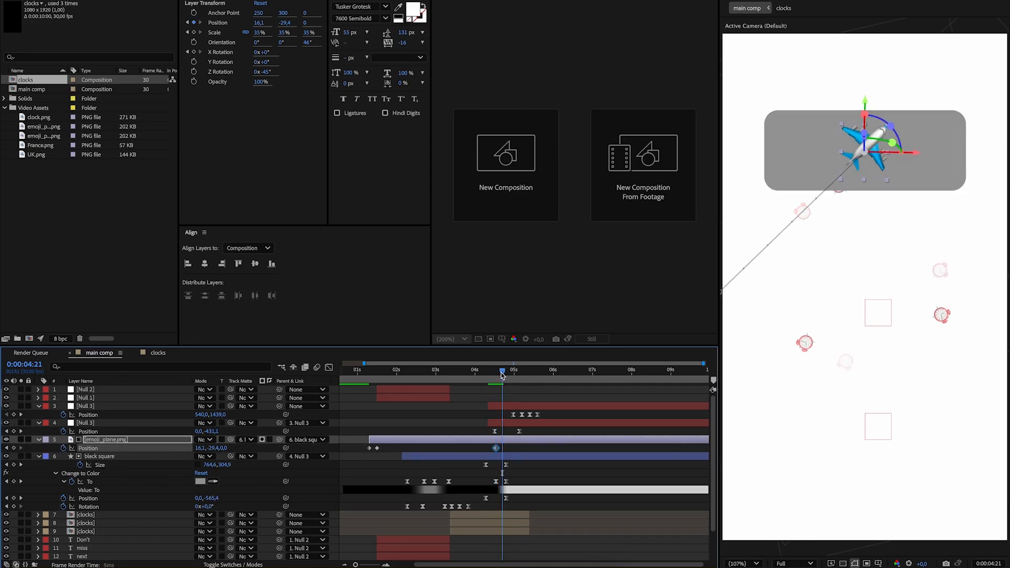
drag(213, 448, 179, 448)
click(483, 377)
key(space)
key(space)
click(462, 377)
key(space)
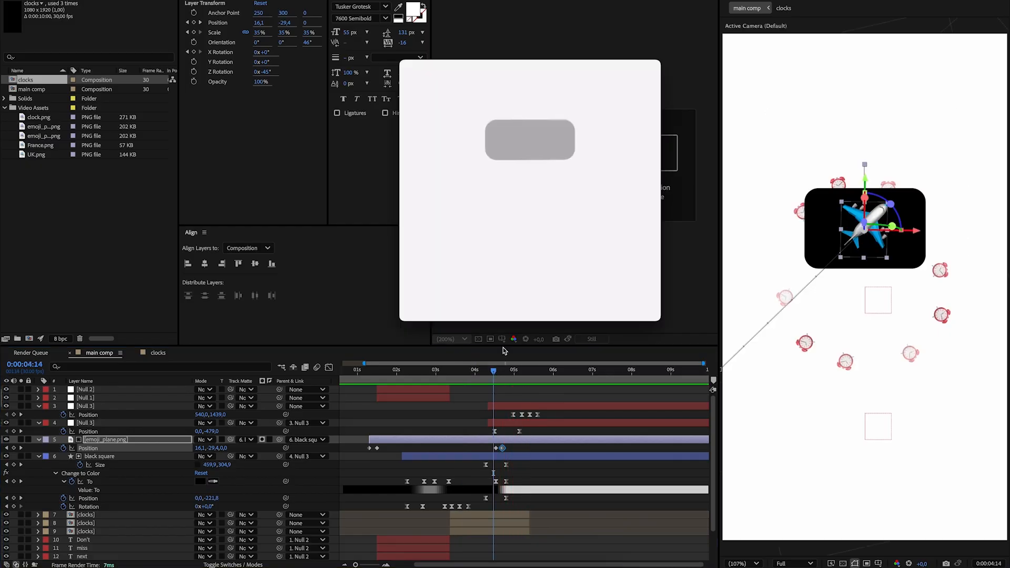
Step through the plane's exit from the card in the reference video and compare it with the composition preview.
scroll(557, 148, left, 3)
scroll(556, 149, right, 3)
scroll(557, 151, left, 3)
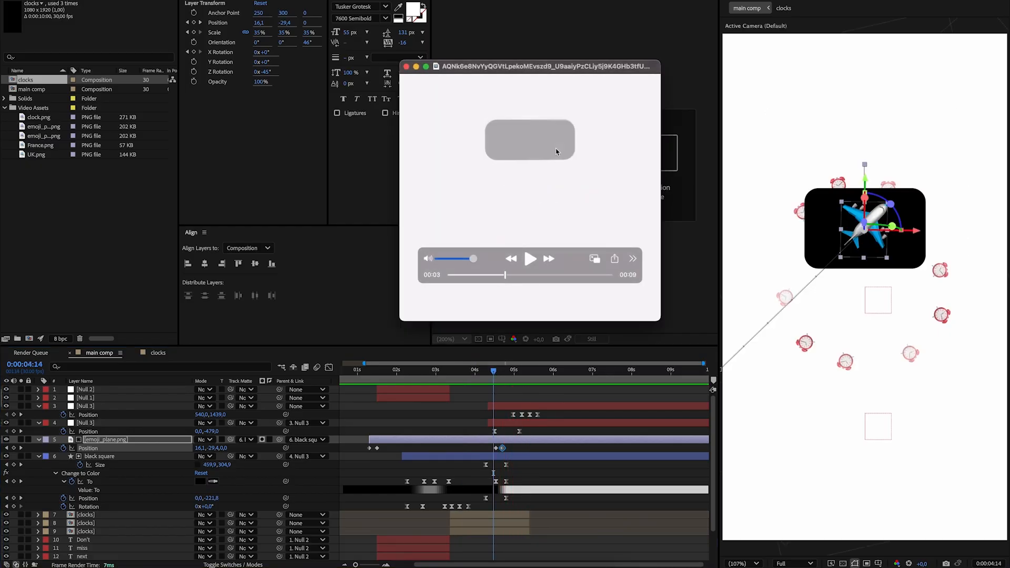
scroll(557, 151, right, 2)
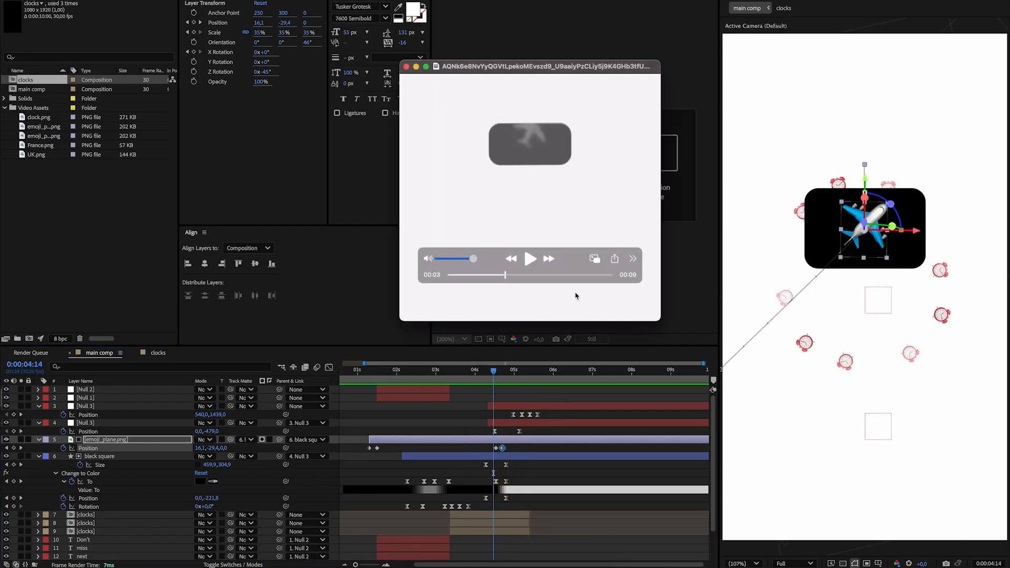
click(556, 485)
scroll(478, 371, left, 2)
scroll(483, 373, right, 1)
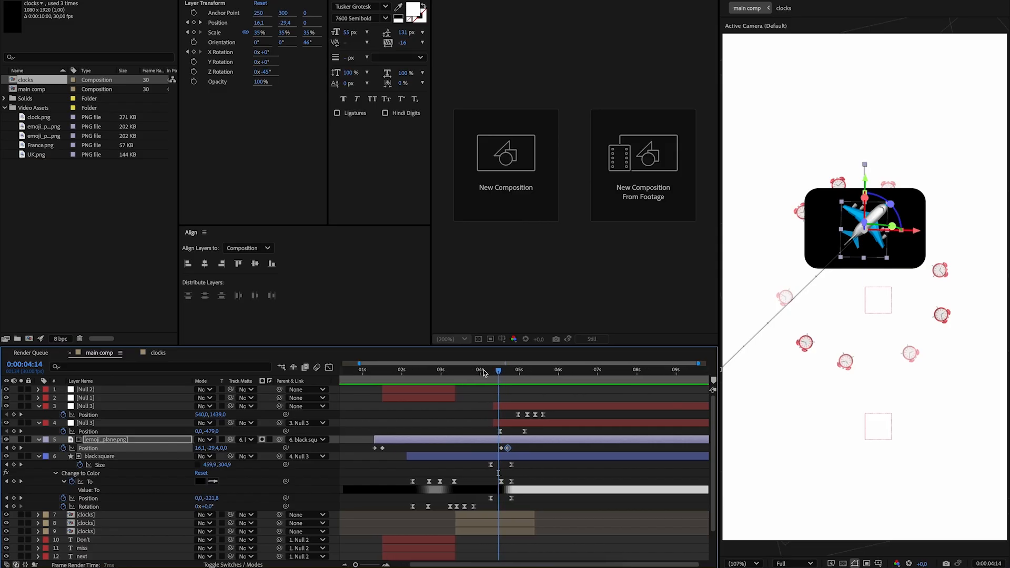
click(469, 375)
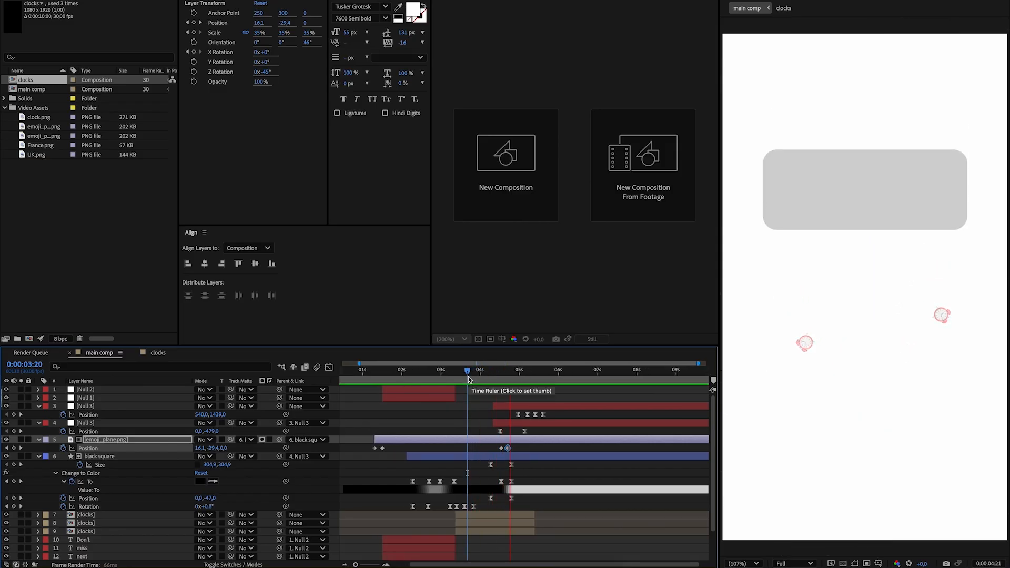
key(space)
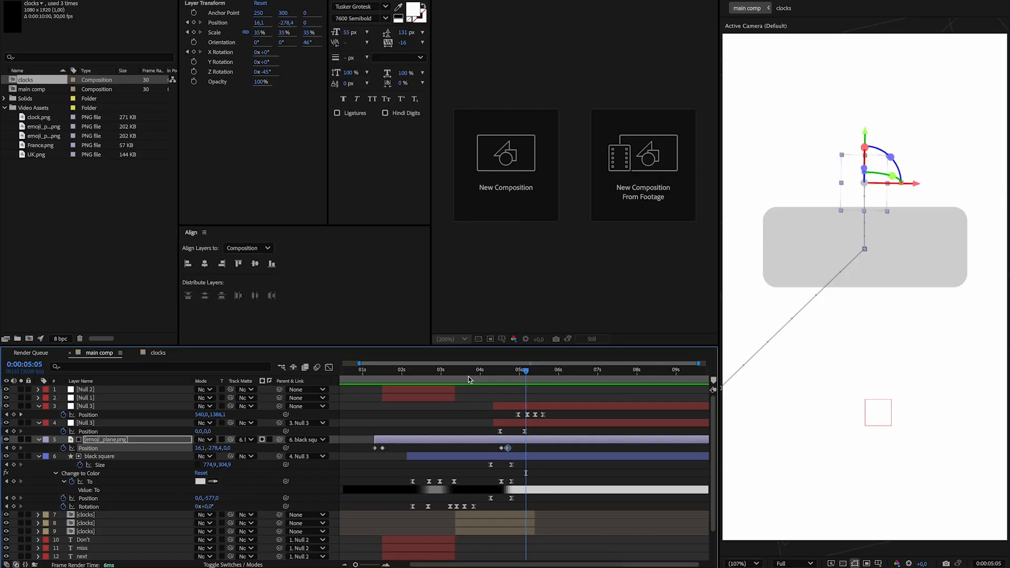
click(582, 481)
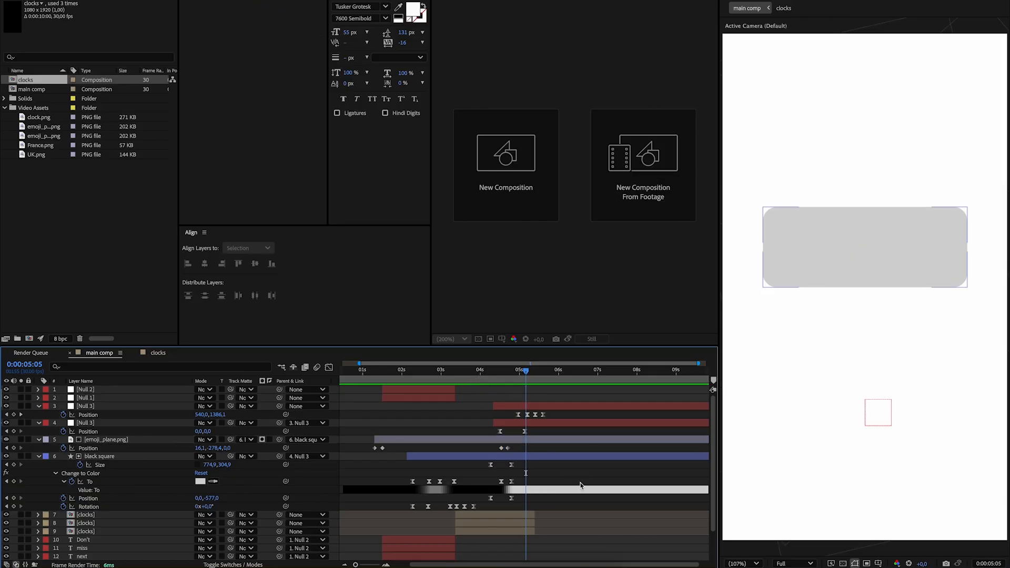
Check the reference England–France card, and add France.png and UK.png as layers starting level with the Null 3 layers.
key(super+Tab)
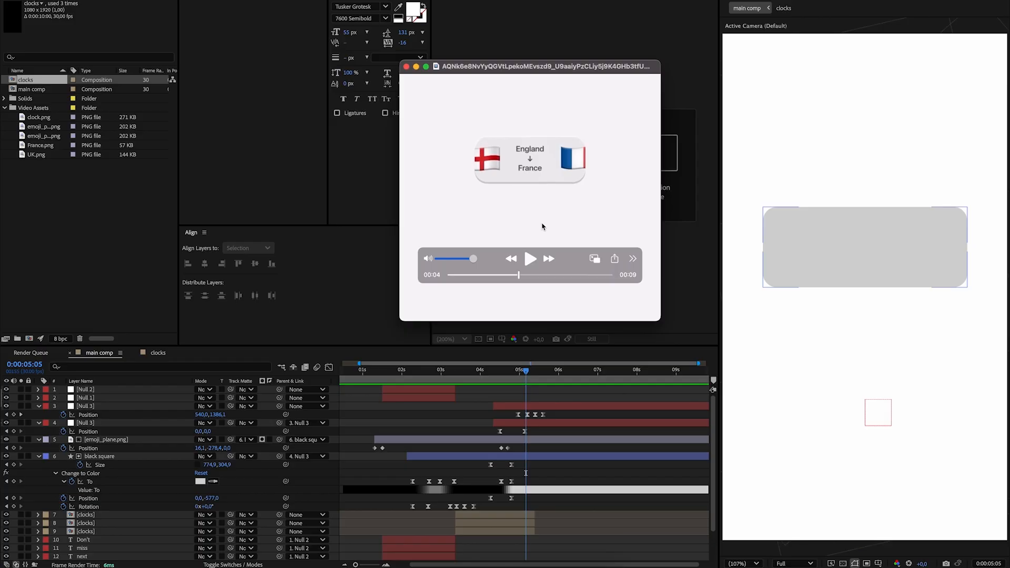
click(42, 150)
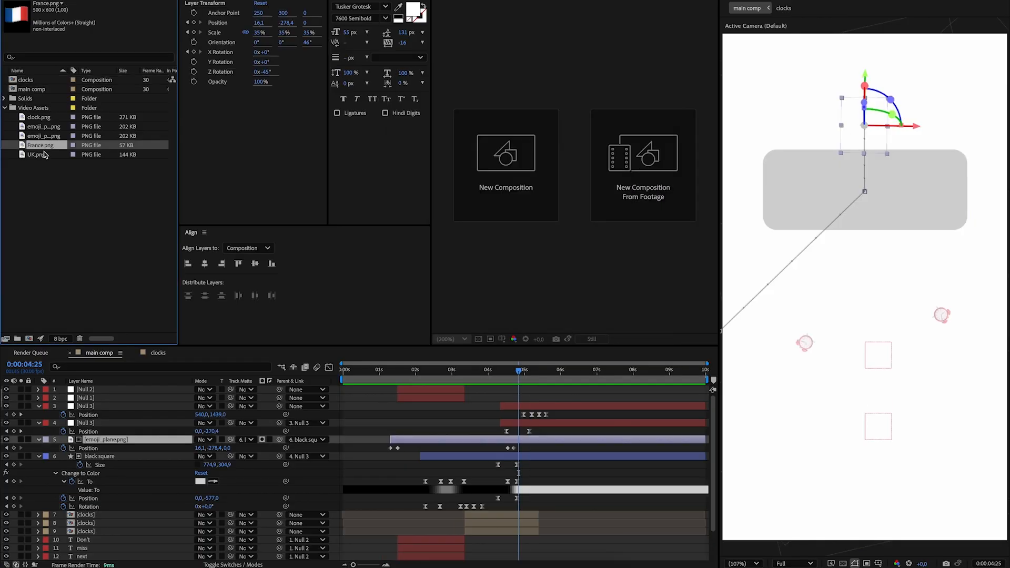
shift+click(44, 154)
drag(510, 374, 544, 408)
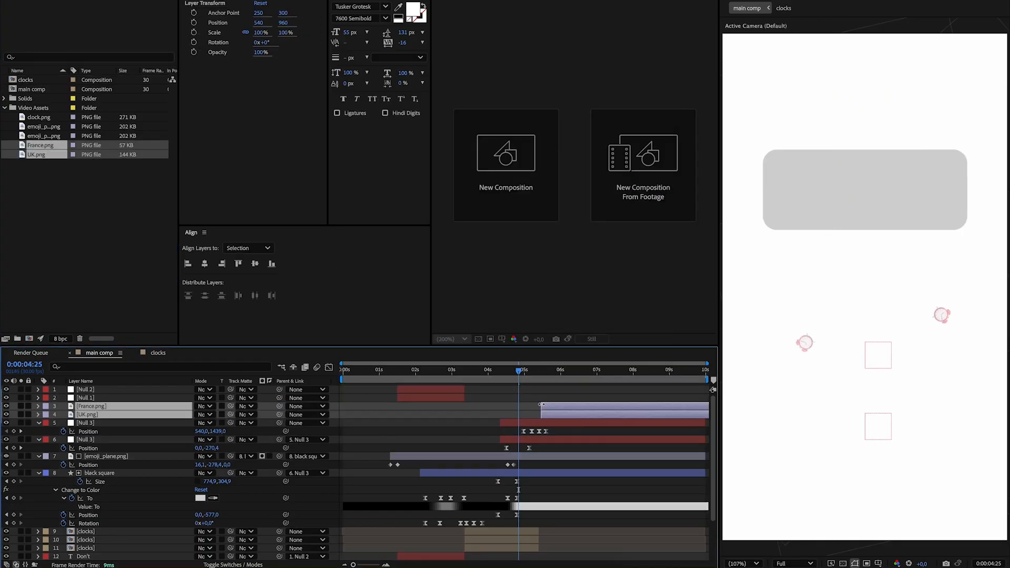
drag(523, 371, 563, 375)
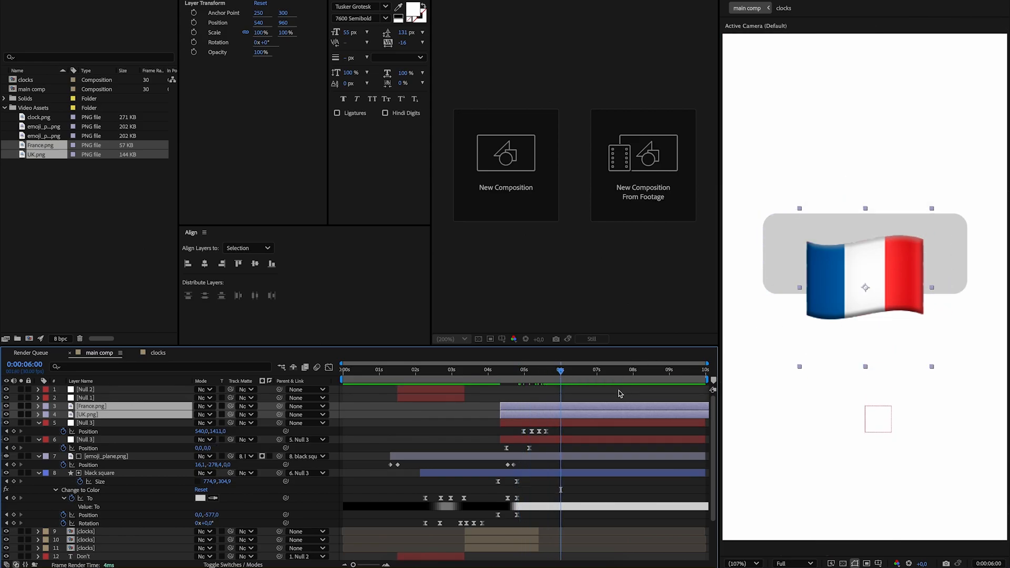
Set the Y position of the France.png and UK.png layers to 864 and their scale to 60%.
key(p)
drag(217, 417, 165, 424)
key(super+Tab)
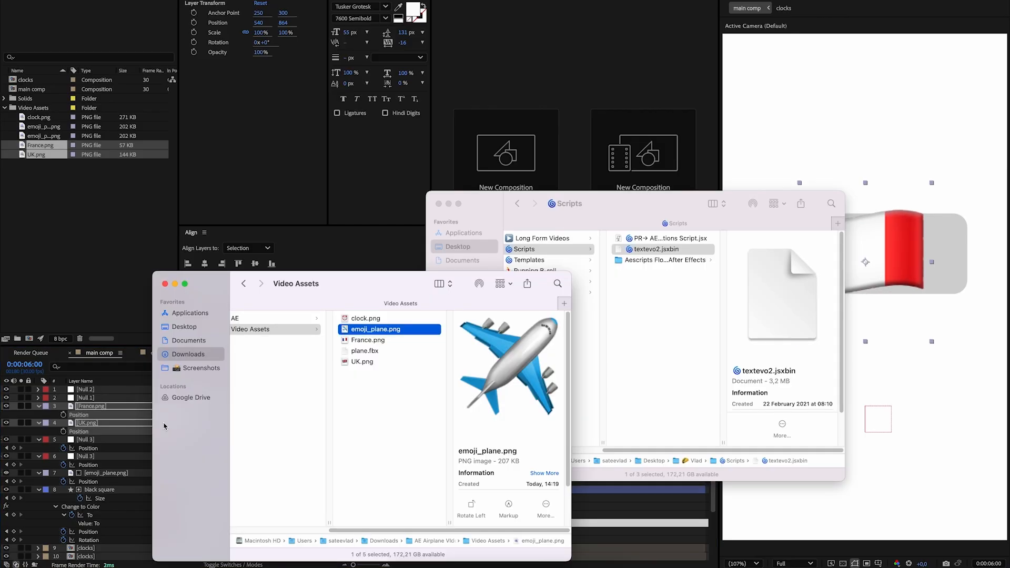
key(super+Tab)
key(s)
drag(205, 415, 13, 415)
Place the France flag at X 161 and the UK flag at X 925, at opposite ends of the card.
key(super+Tab)
key(p)
click(534, 407)
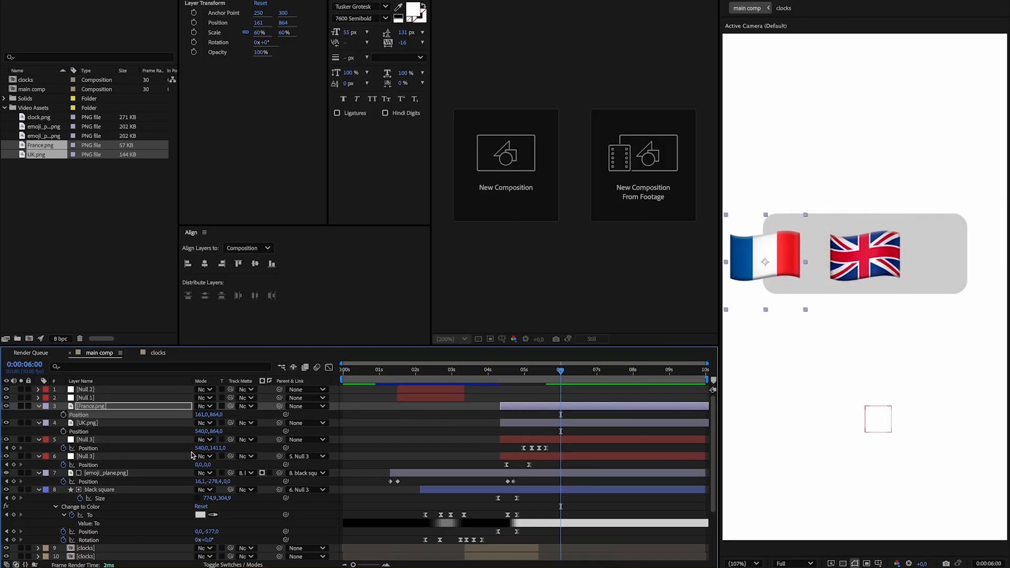
drag(204, 431, 394, 433)
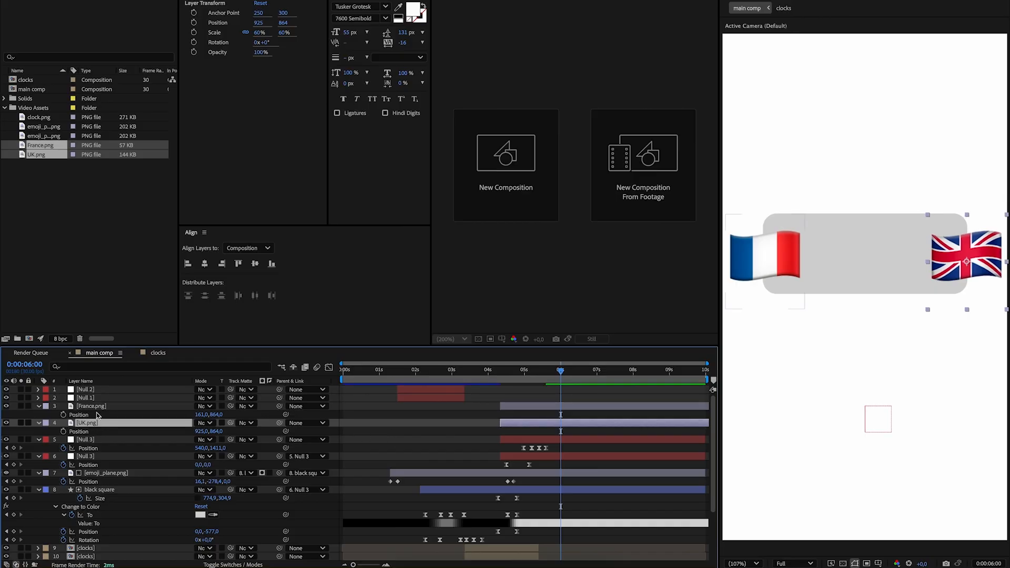
Use the black square as track matte for both flag layers, and parent both flags to the black square.
ctrl+click(158, 407)
drag(230, 408, 115, 492)
click(557, 372)
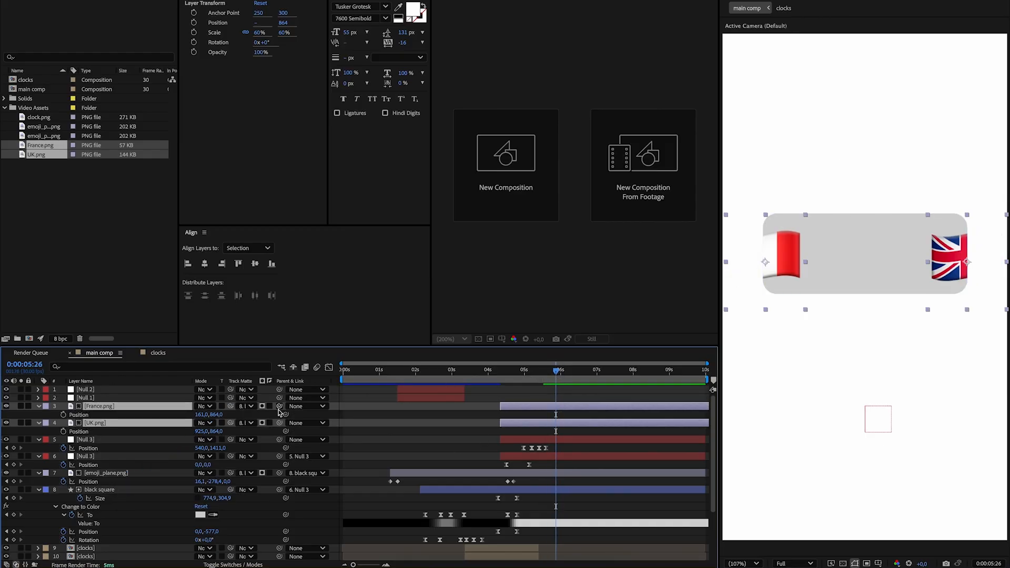
drag(214, 442, 87, 490)
Keyframe both flags' Position at 0:00:05:04, with Y 14.4 at 0:00:05:09 and Y -28.6 at 0:00:05:15.
click(529, 380)
drag(529, 380, 502, 386)
drag(503, 388, 530, 393)
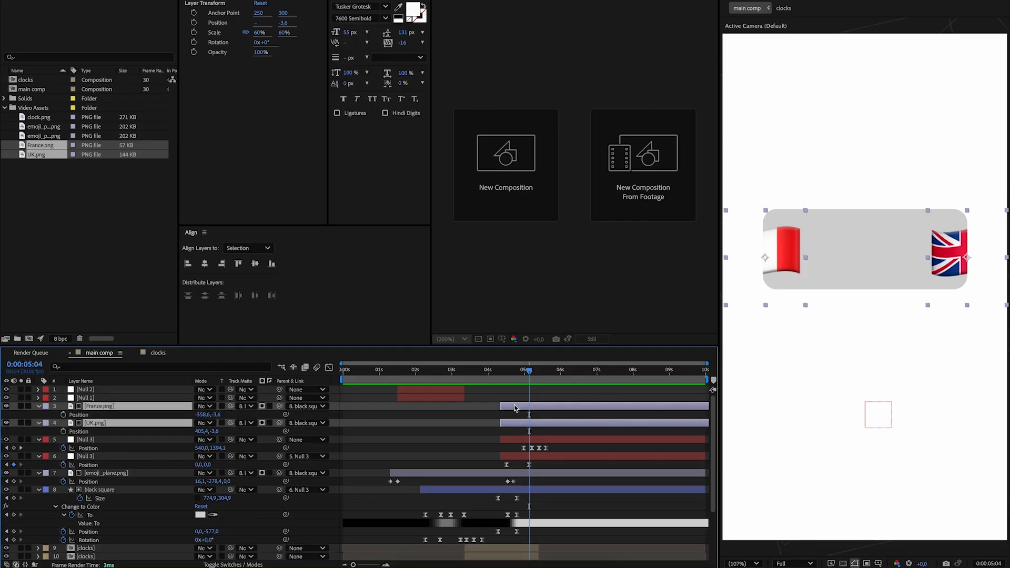
click(64, 415)
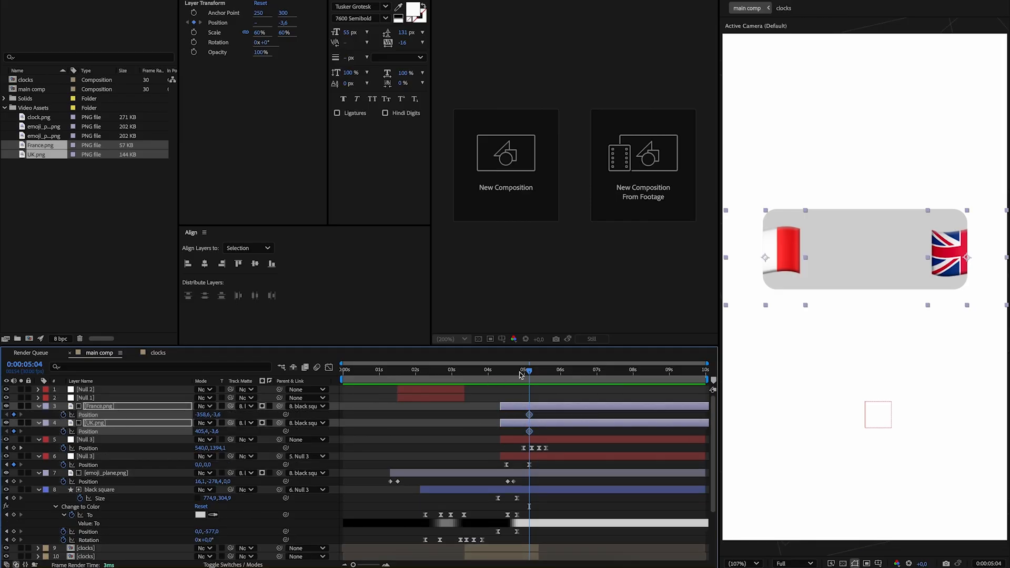
drag(531, 370, 535, 370)
drag(216, 434, 252, 427)
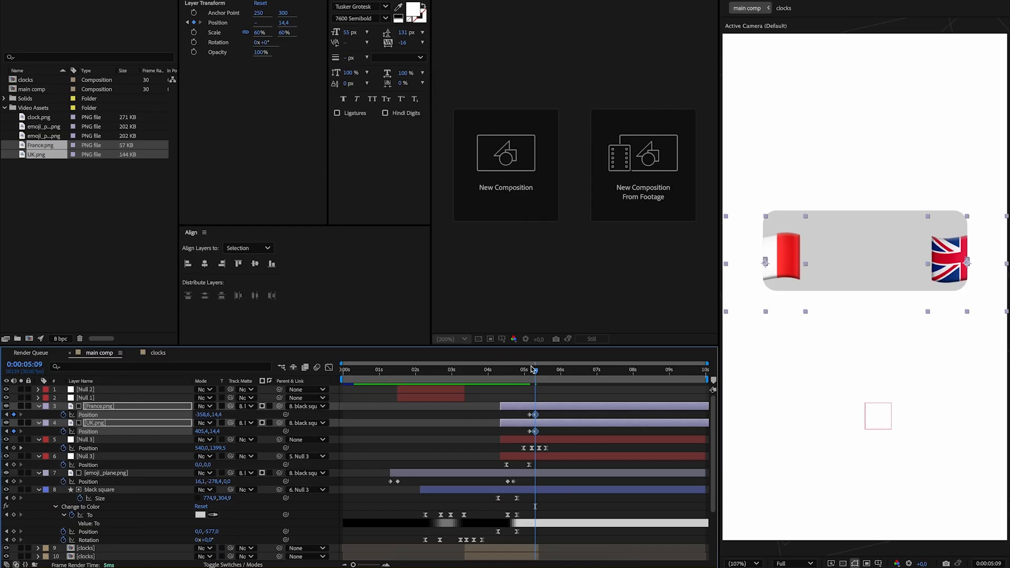
drag(539, 370, 545, 372)
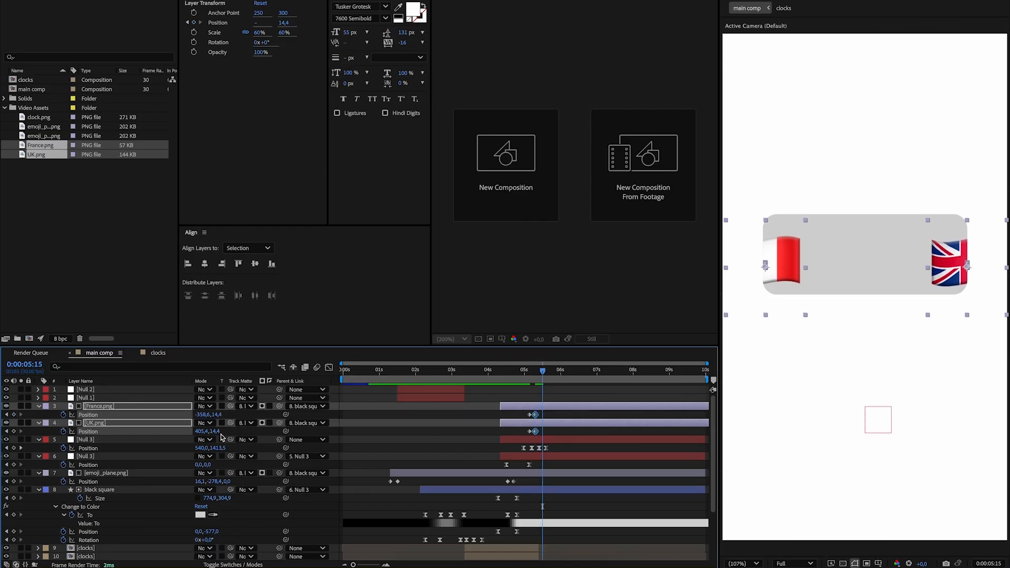
drag(221, 423, 188, 422)
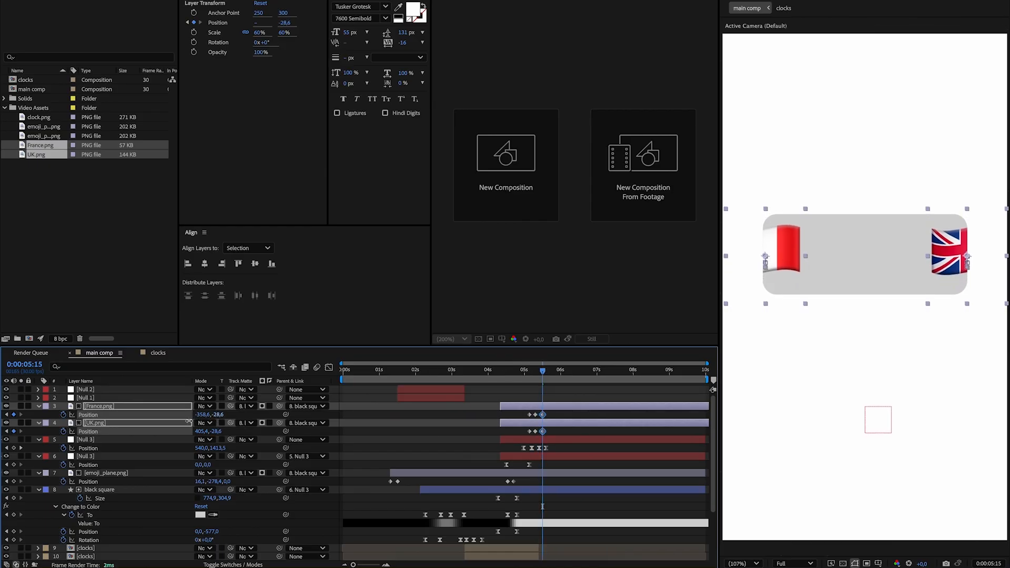
Step back through the reference video to examine how the flags move into the England–France card.
scroll(587, 448, up, 2)
scroll(587, 448, down, 1)
key(super+Tab)
mouse_move(520, 276)
key(Left)
key(Left)
key(Left)
key(Left)
key(Left)
key(Left)
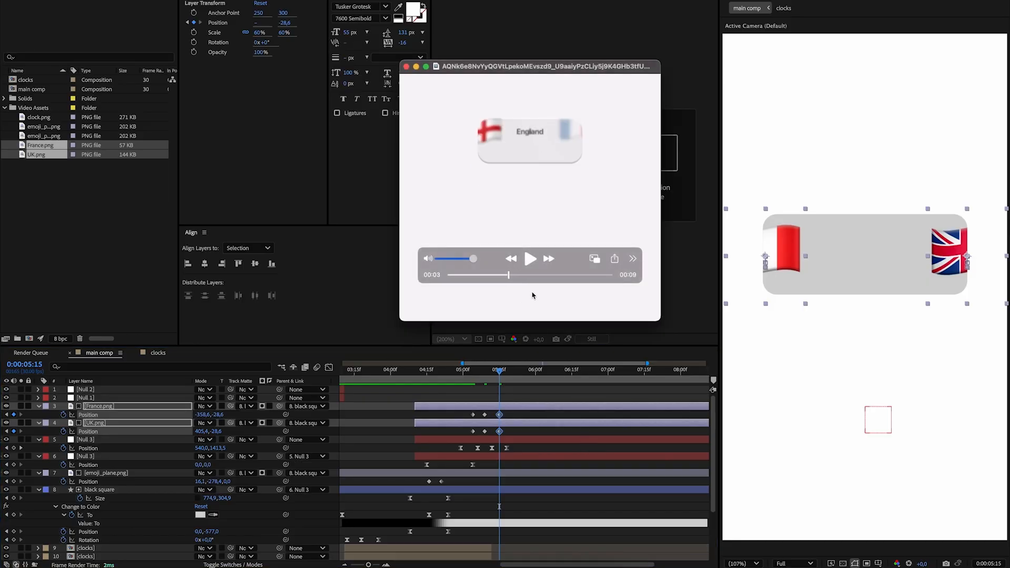
key(super+Tab)
Re-space both flags' Position keyframes to line up with Null 3's keyframes, with Y 14.4 at 0:00:05:12 and Y -13.6 at 0:00:05:18.
mouse_move(461, 373)
mouse_down()
mouse_move(458, 383)
mouse_move(564, 382)
mouse_move(465, 391)
mouse_up()
drag(434, 374, 492, 389)
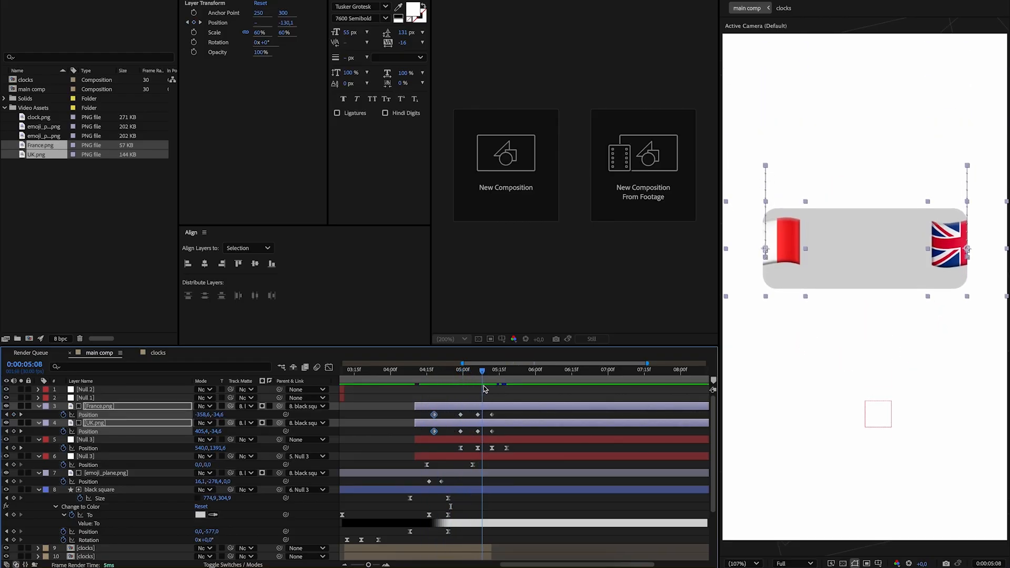
drag(215, 415, 246, 414)
drag(500, 373, 507, 373)
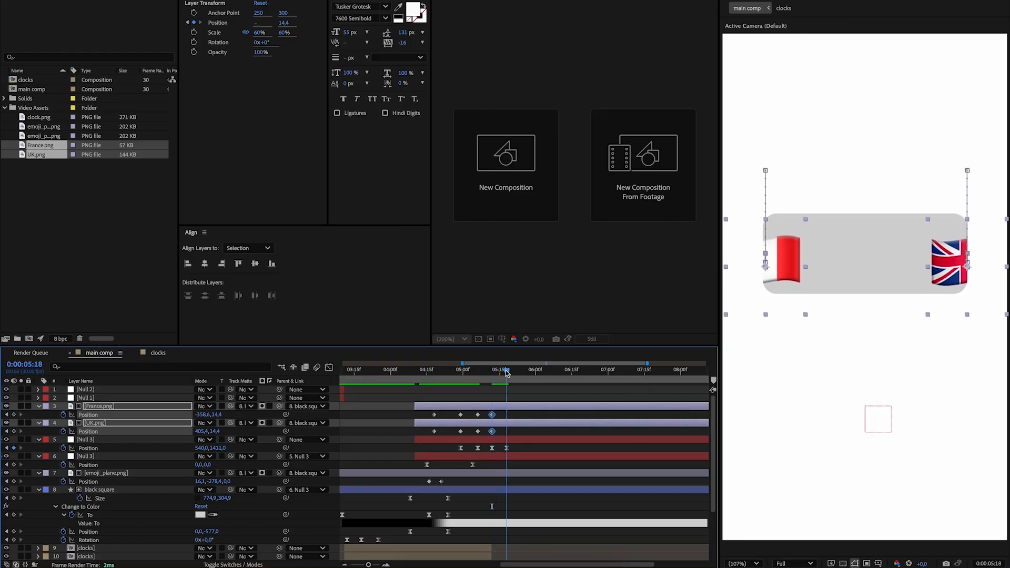
drag(217, 415, 202, 415)
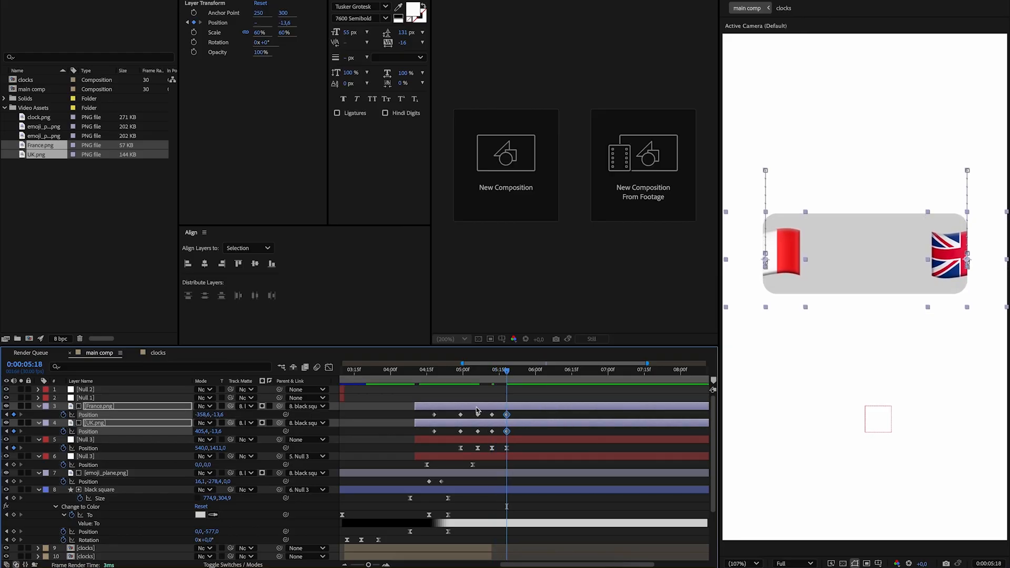
Apply Easy Ease to all Position keyframes of the France and UK flags and play the animation from 0:00:04:01.
drag(404, 438, 524, 415)
key(F9)
click(393, 372)
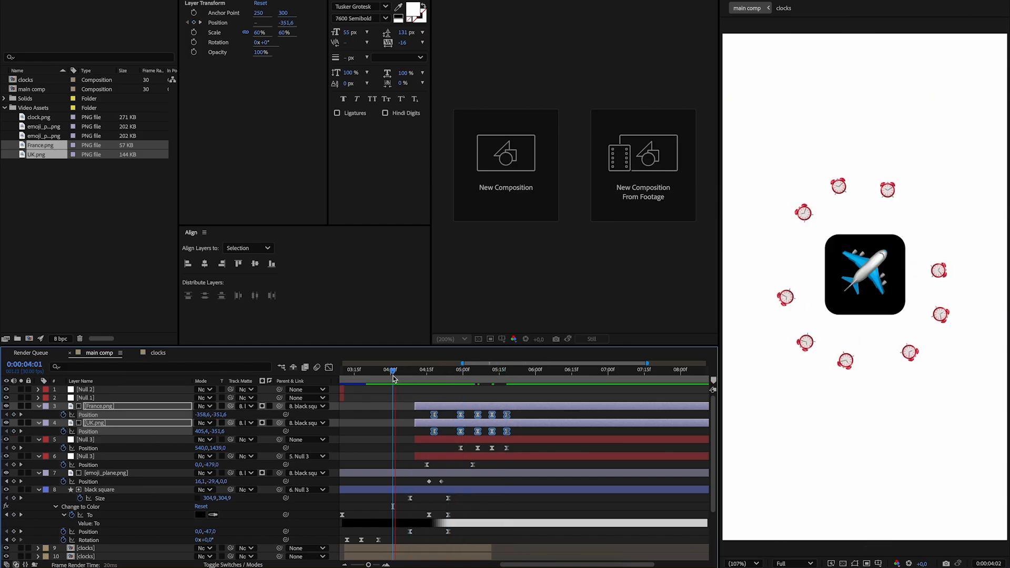
key(space)
Set both flags' Position Y to -4.6 at 0:00:05:12 and to -14.6 at 0:00:05:06.
drag(467, 377, 493, 375)
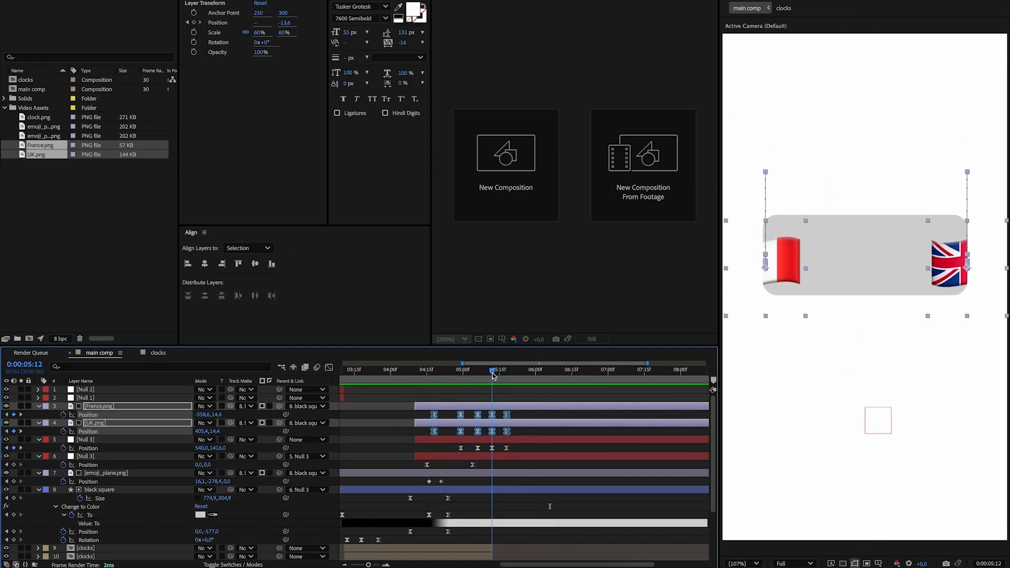
click(492, 415)
shift+click(492, 431)
drag(216, 417, 204, 419)
click(478, 374)
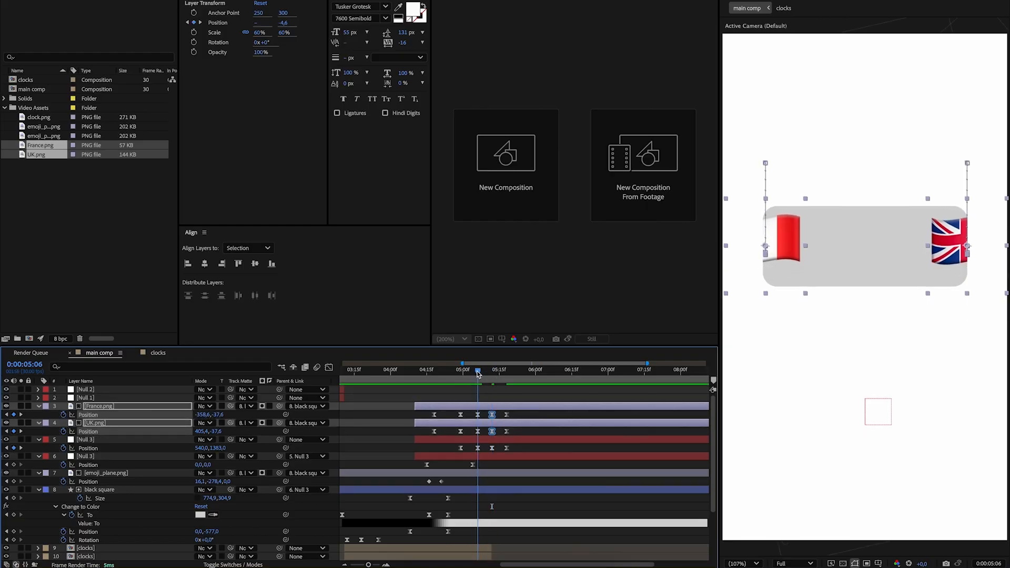
Play back the revised flag bounce and step frame by frame to examine how the flags settle in the card.
click(416, 371)
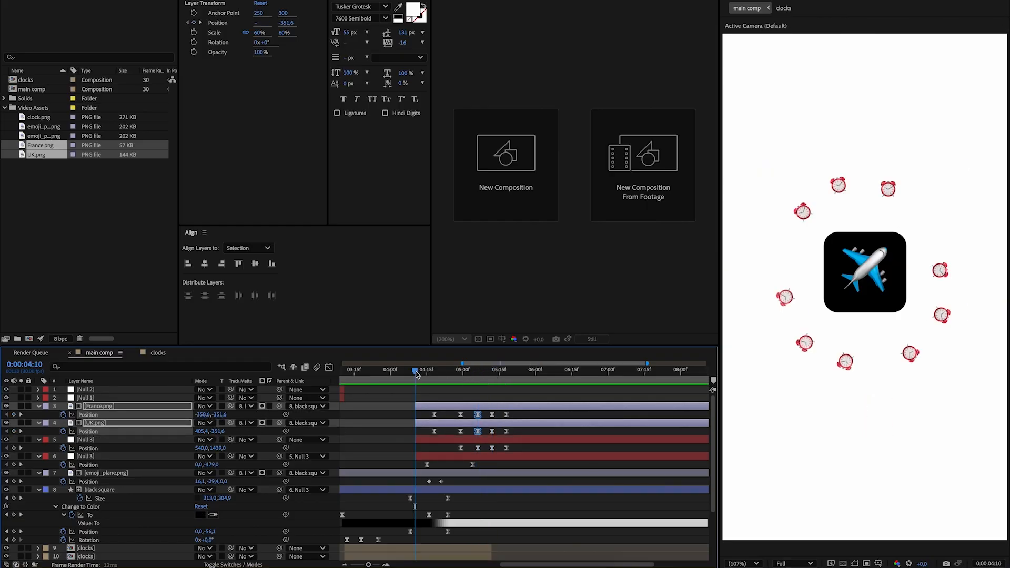
click(372, 374)
key(space)
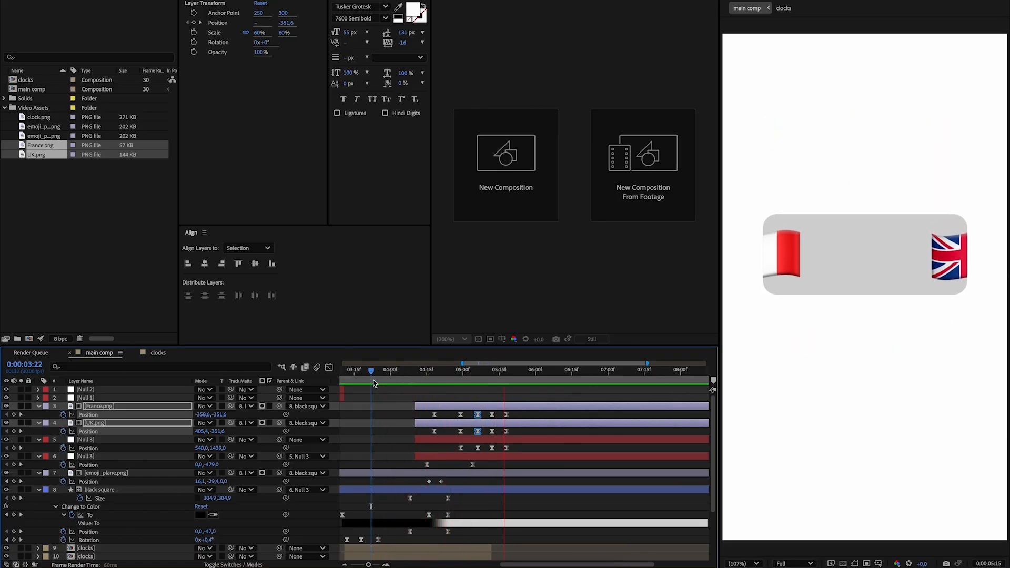
key(space)
key(Left)
key(Left)
key(Left)
key(Right)
key(Left)
key(Left)
key(Left)
key(Left)
key(Left)
key(Right)
key(Right)
key(Left)
mouse_move(504, 377)
mouse_down()
mouse_move(502, 387)
mouse_move(514, 388)
mouse_up()
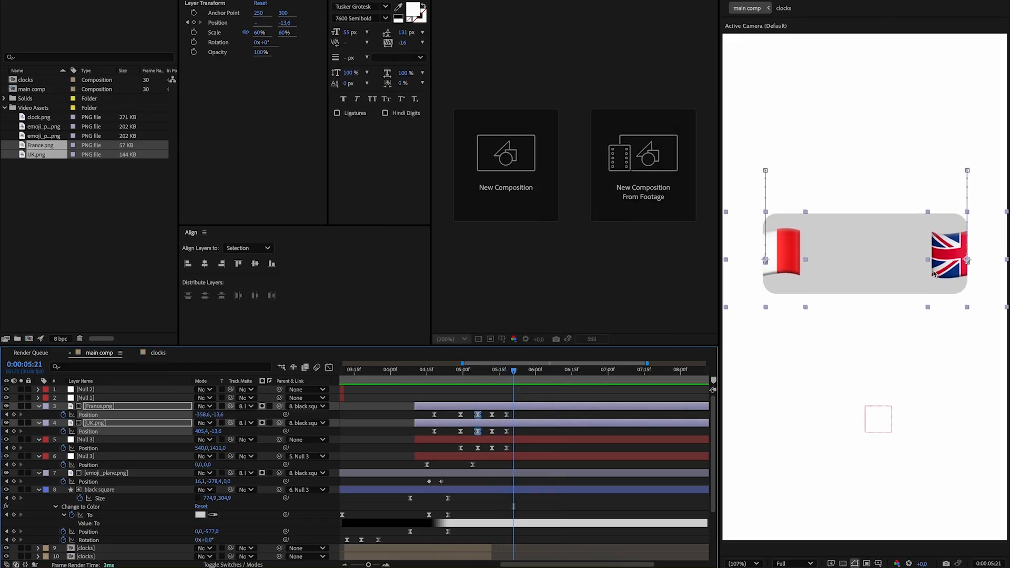
Add the text "France" on the card at 0:00:05:07 and centre it horizontally in the composition.
click(548, 397)
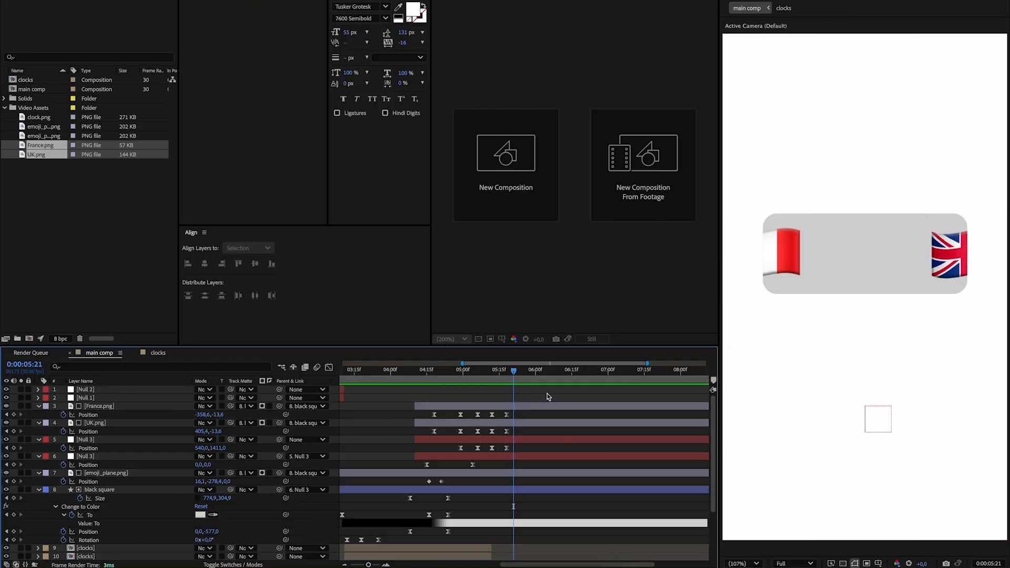
drag(490, 372, 479, 372)
click(844, 241)
text(F)
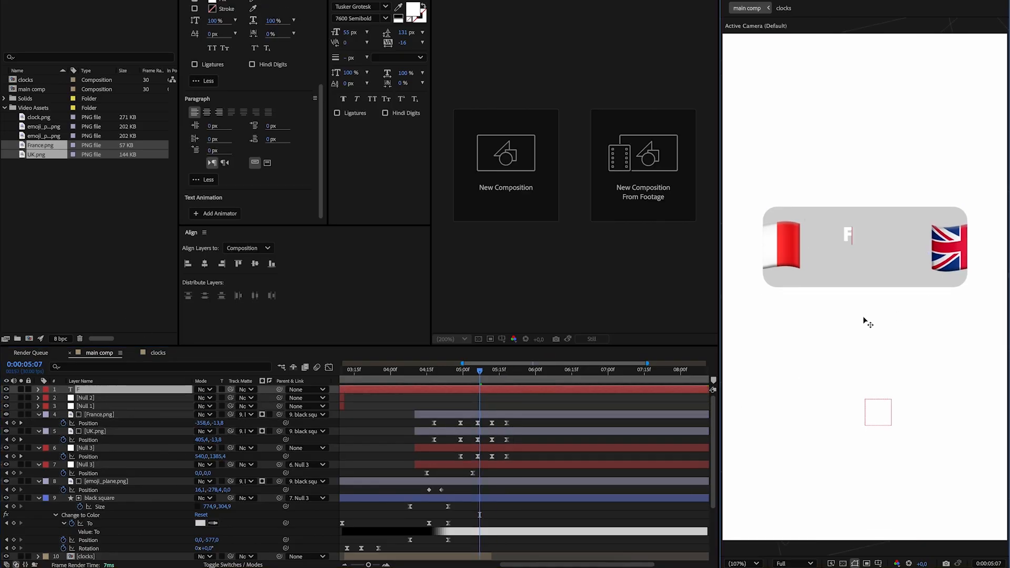
text(rance)
click(205, 263)
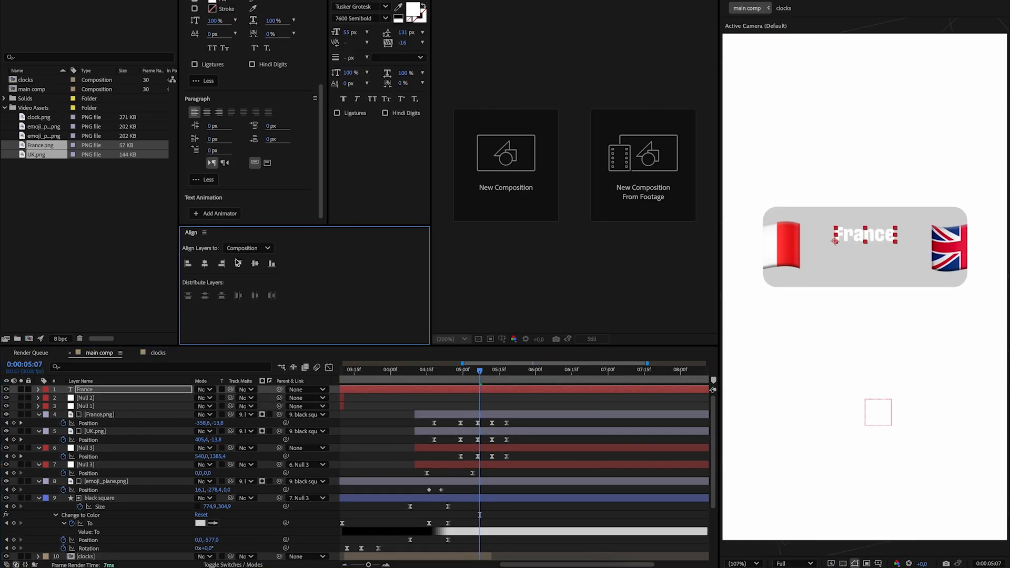
Set the France text's fill to black (000000) and move it up to Position Y 755.8.
key(super+Tab)
key(super+Tab)
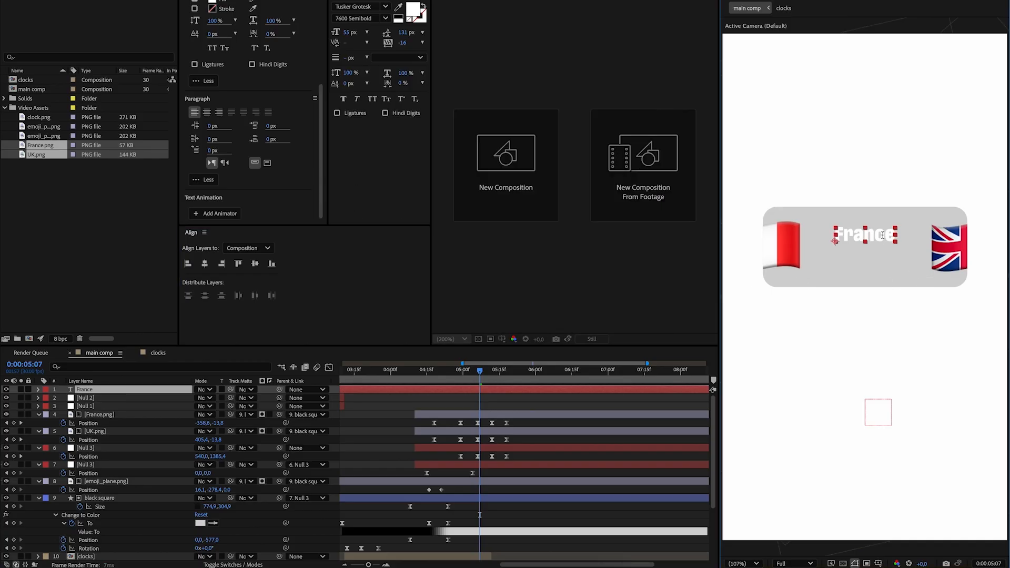
double_click(864, 237)
click(216, 2)
text(000000)
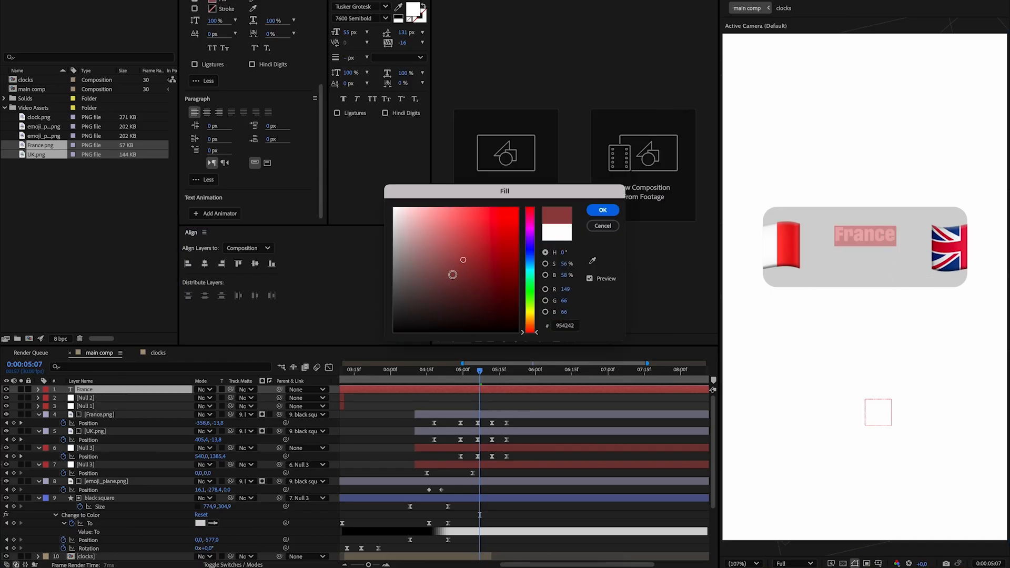
click(604, 210)
key(p)
drag(218, 398, 201, 405)
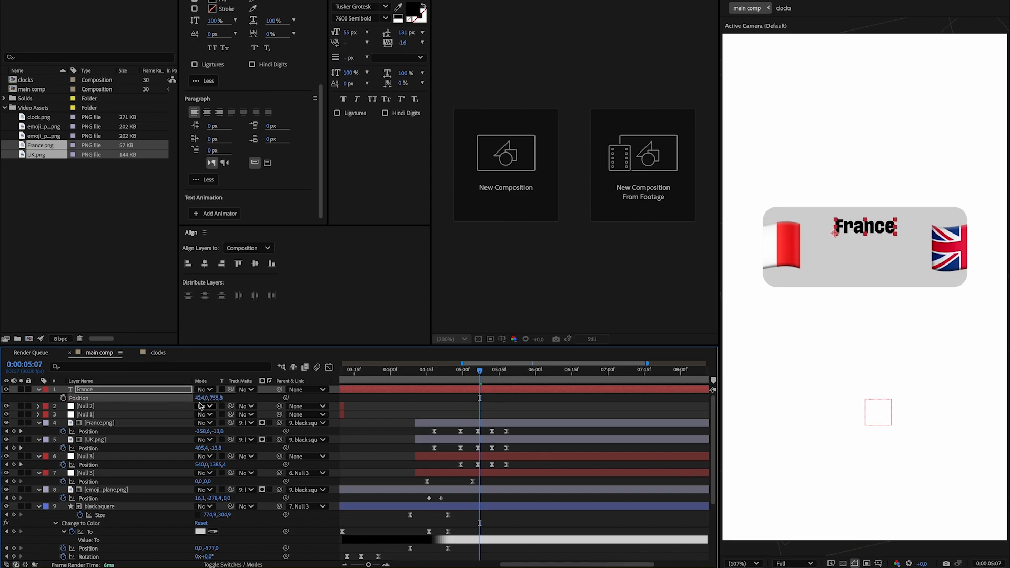
Duplicate the France text, place the copy at Position Y 911.8 and change it to "UK", centred horizontally.
key(ctrl+d)
key(p)
drag(217, 399, 326, 375)
double_click(868, 268)
text(UK)
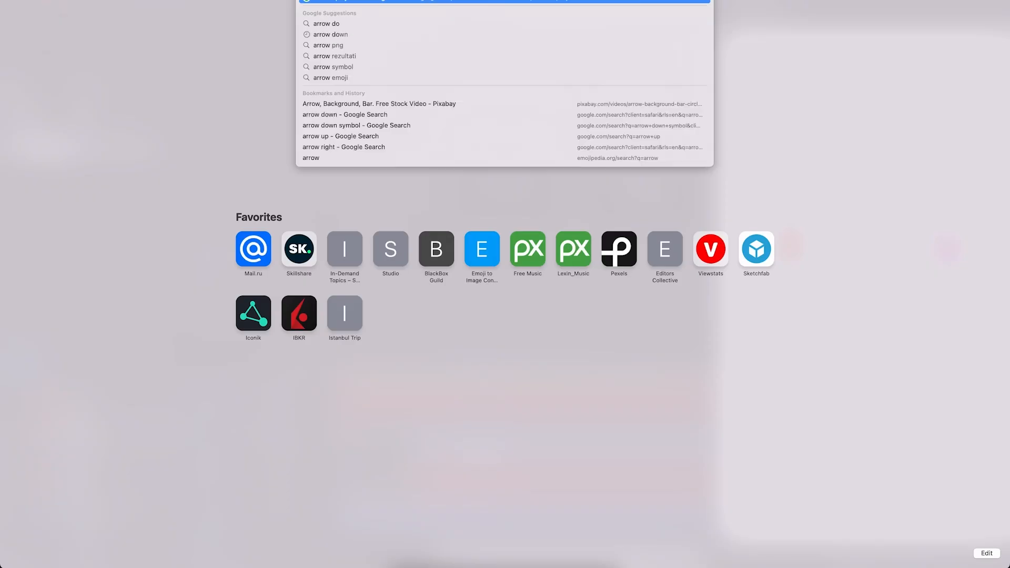
Switch to the browser, search Google Images for "arrow down" and save the wumbo.net Down Arrow Symbol image to Downloads.
key(Return)
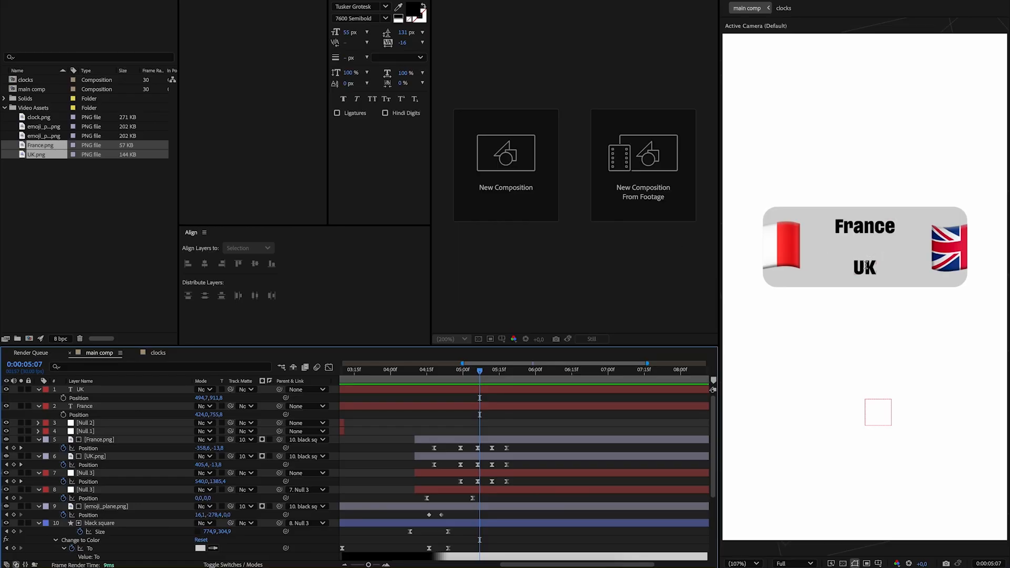
double_click(867, 267)
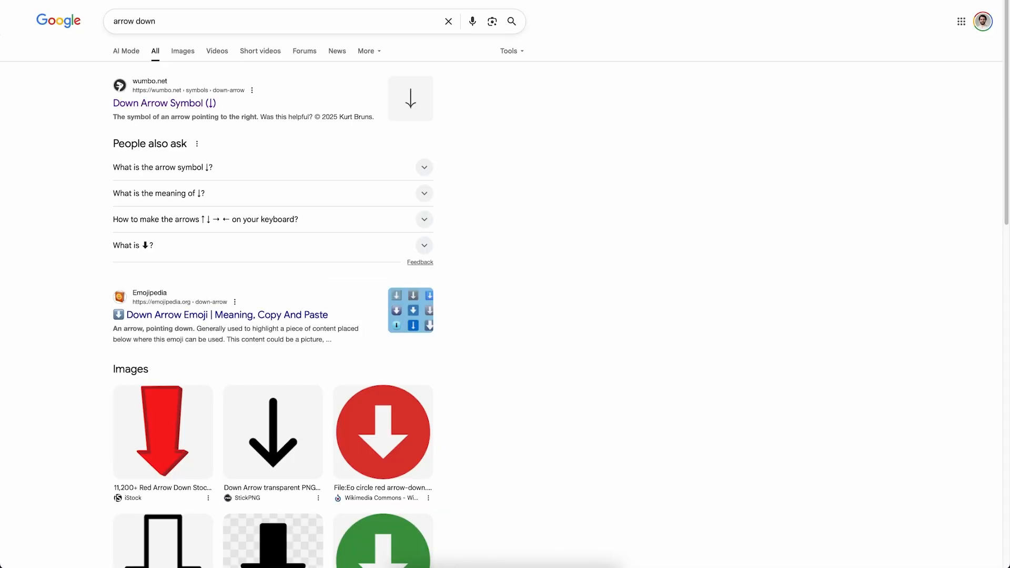
click(183, 51)
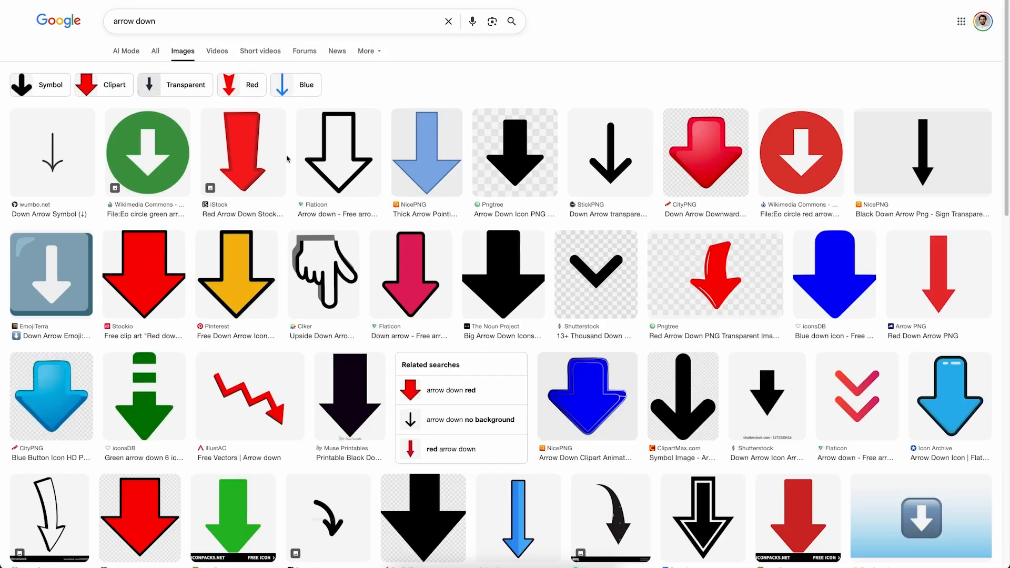
click(611, 155)
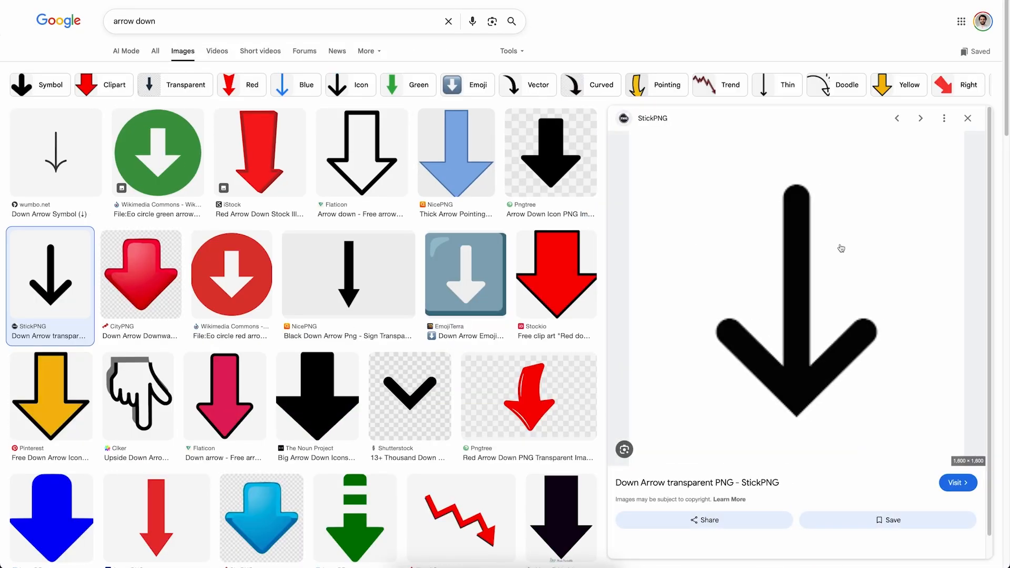
right_click(848, 287)
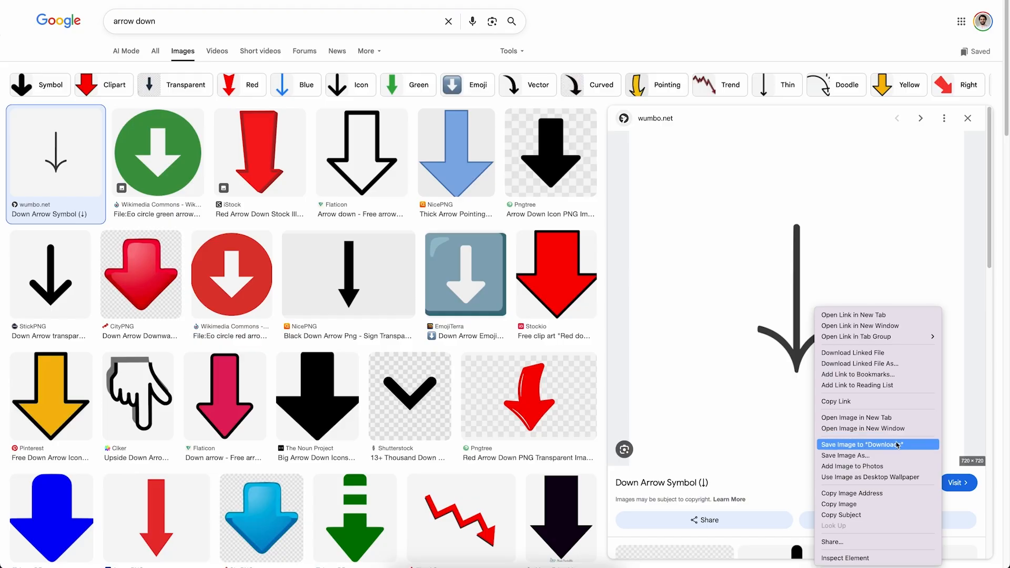
click(897, 447)
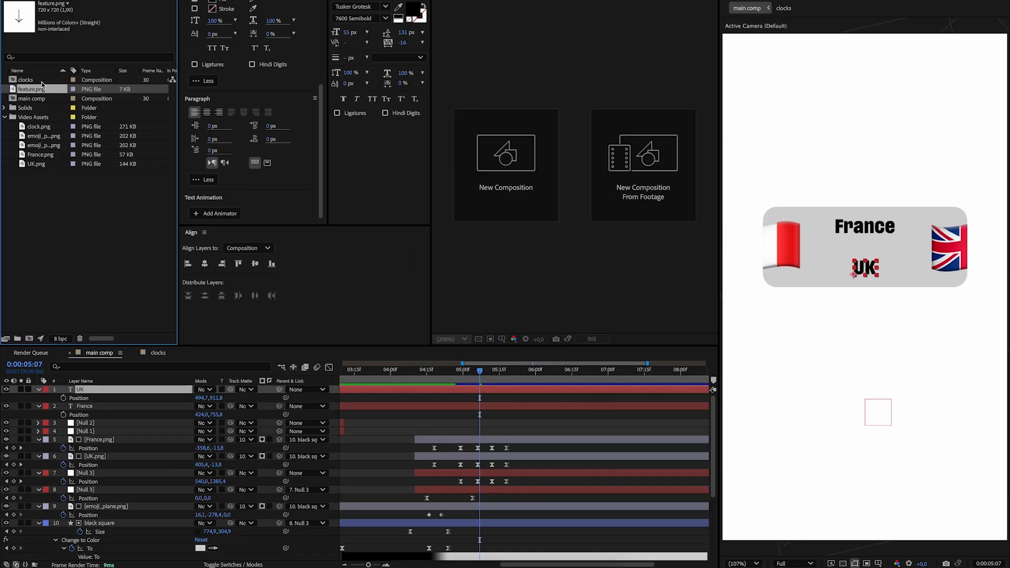
Add feature.png to the main comp beneath the text layers, with Scale 24% and Position Y 809 between France and UK.
drag(32, 89, 451, 425)
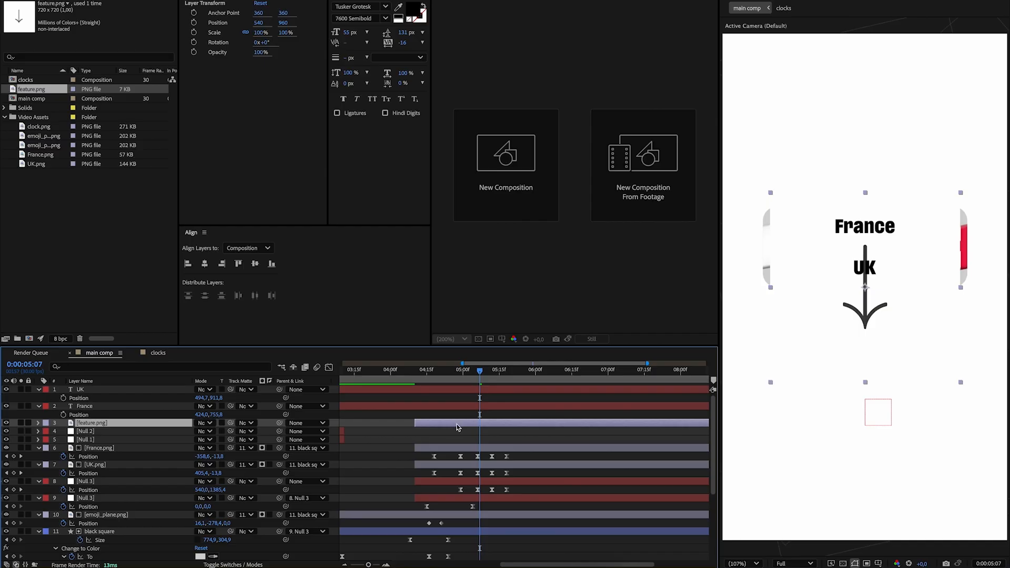
key(s)
drag(212, 435, 140, 432)
key(shift+p)
drag(207, 440, 223, 431)
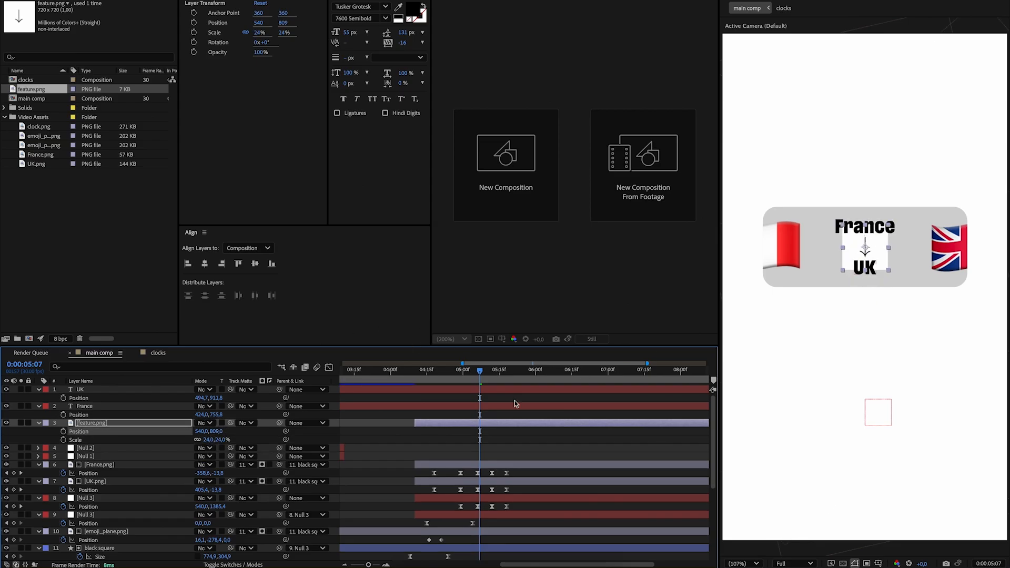
Apply Color Key to feature.png, picking its white background as Key Color with Color Tolerance 0, and check the arrow's edges up close.
key(ctrl+space)
text(c)
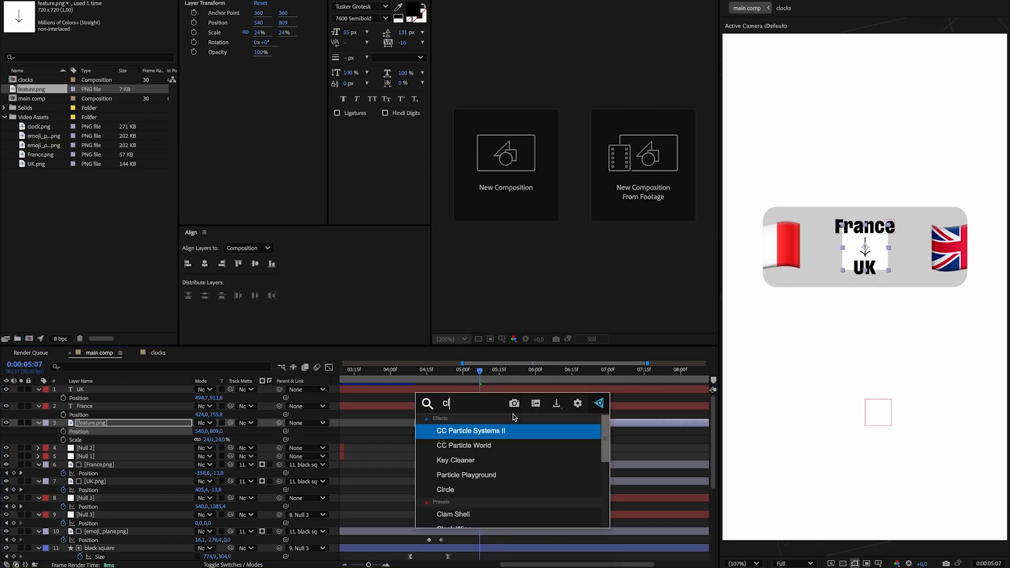
text(olor k)
key(Return)
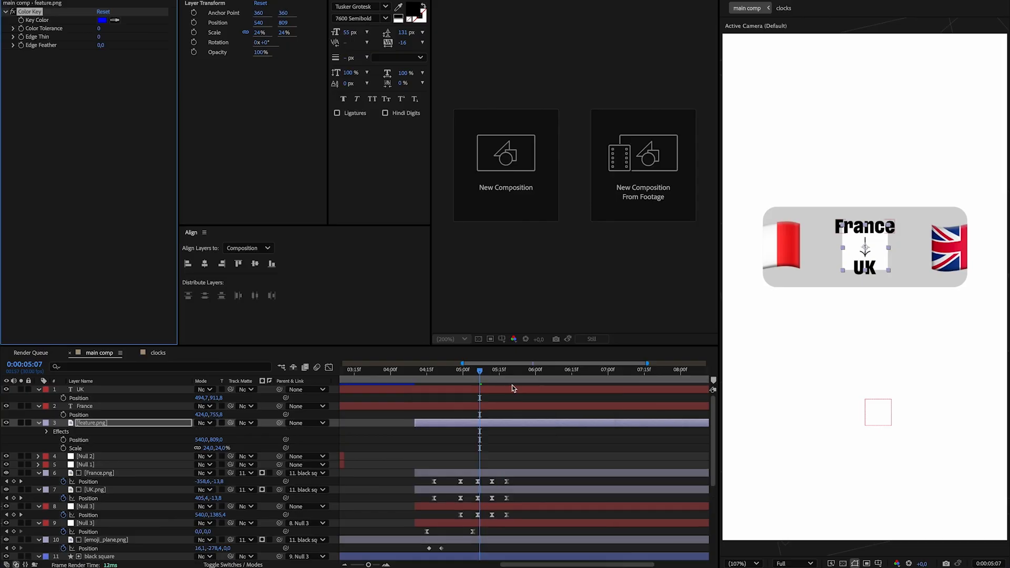
click(876, 246)
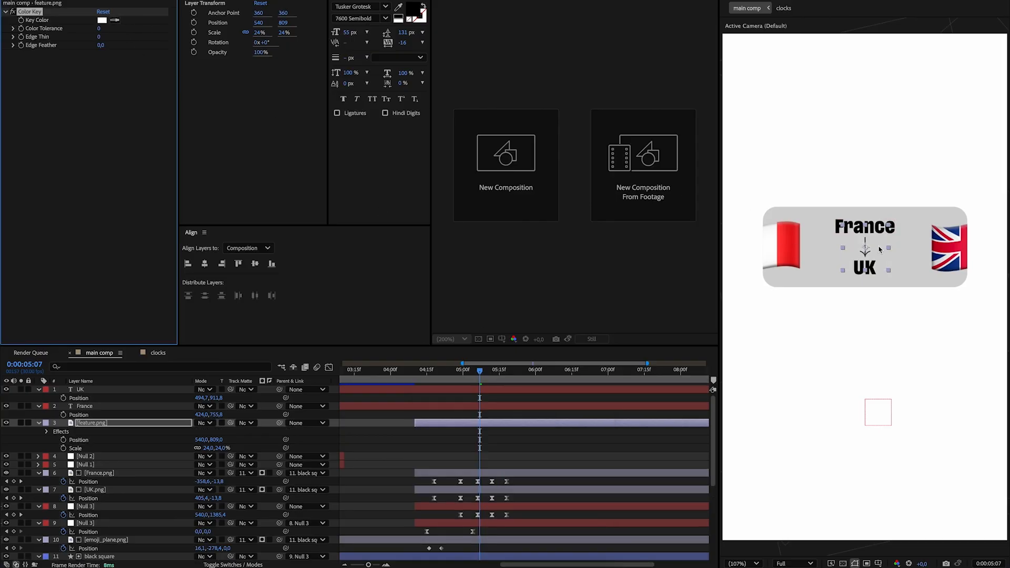
click(628, 454)
key(period)
key(period)
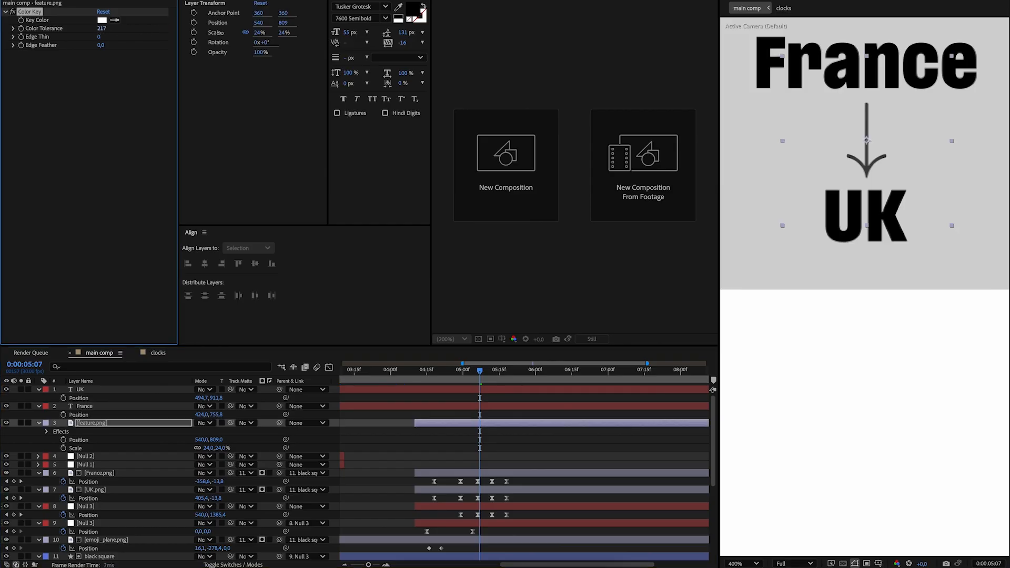
click(87, 136)
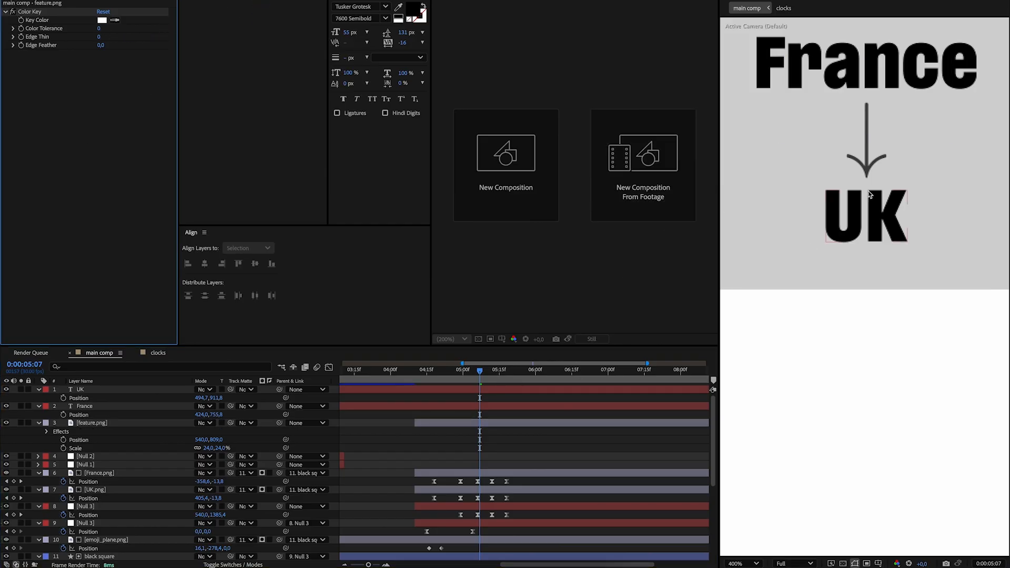
key(comma)
key(comma)
key(period)
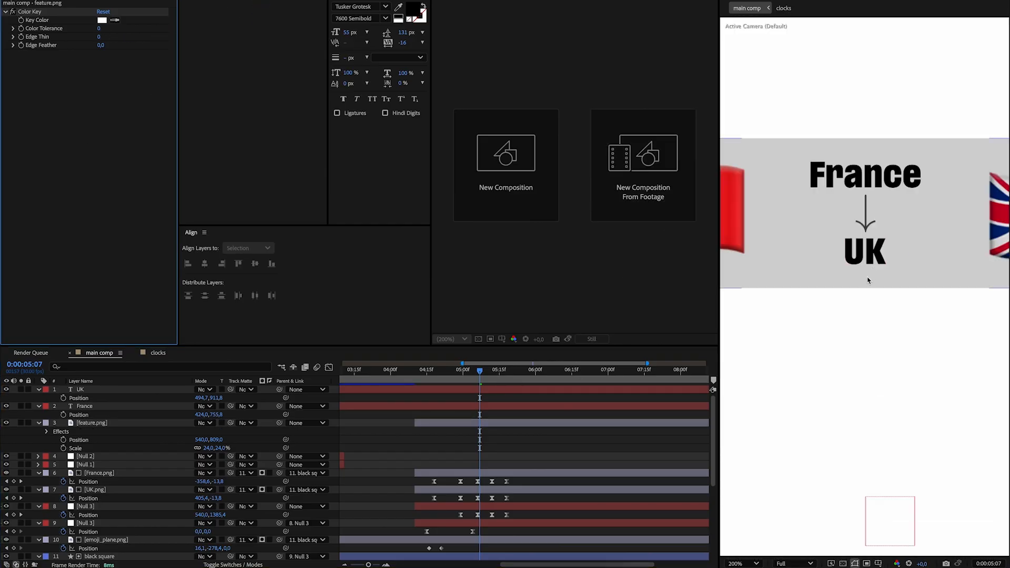
key(shift+slash)
Split the UK and France text layers at 0:00:04:13, delete the earlier parts and extend the remaining ones back to the arrow layer's start.
drag(521, 375, 423, 369)
click(429, 389)
shift+click(434, 406)
key(ctrl+shift+d)
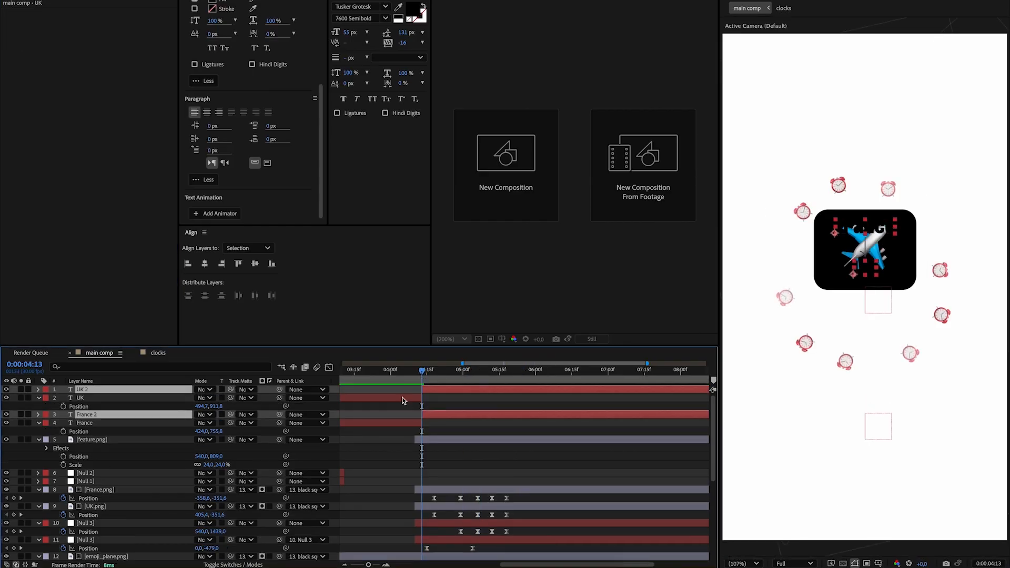
click(403, 400)
shift+click(408, 423)
key(Delete)
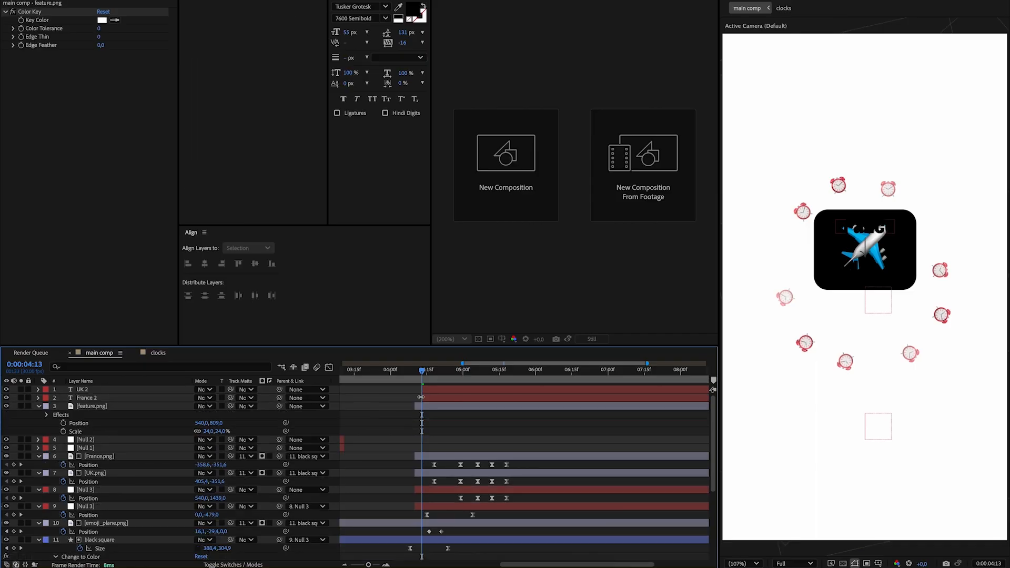
drag(421, 397, 414, 397)
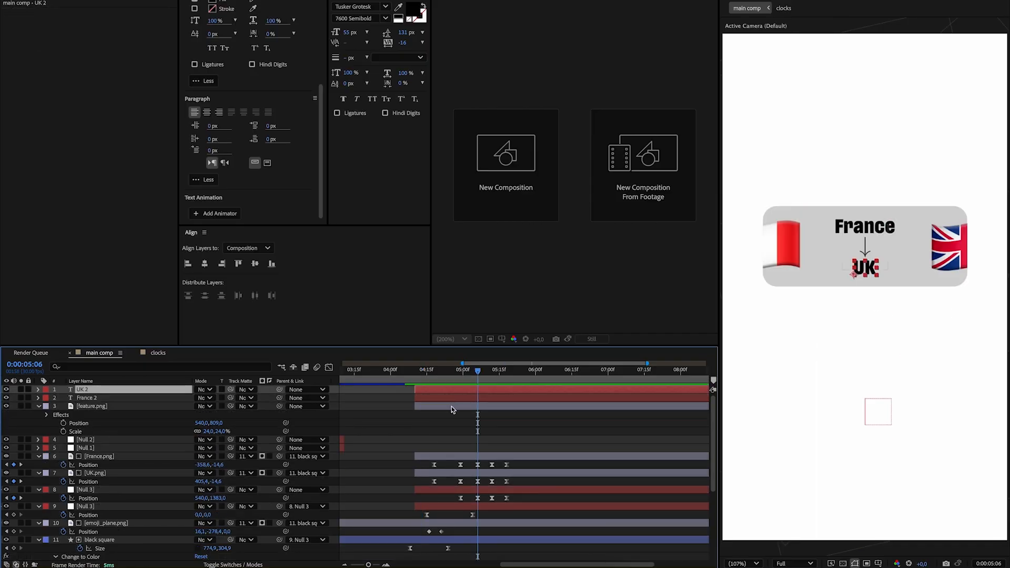
Parent the UK text, France text and arrow layers to France.png, and use the black square as their track matte.
click(451, 406)
shift+click(452, 390)
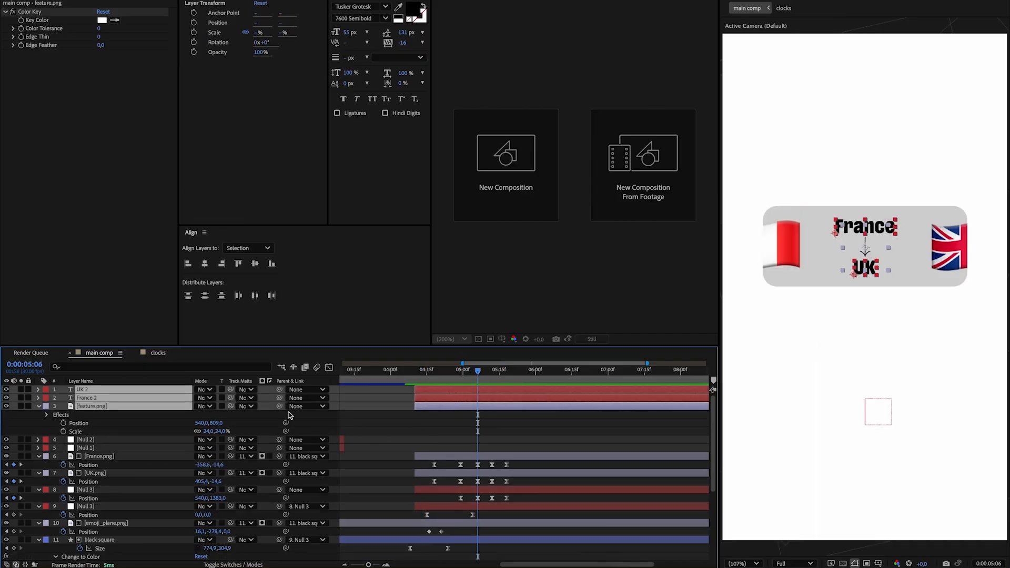
drag(281, 406, 100, 456)
drag(471, 375, 410, 375)
key(space)
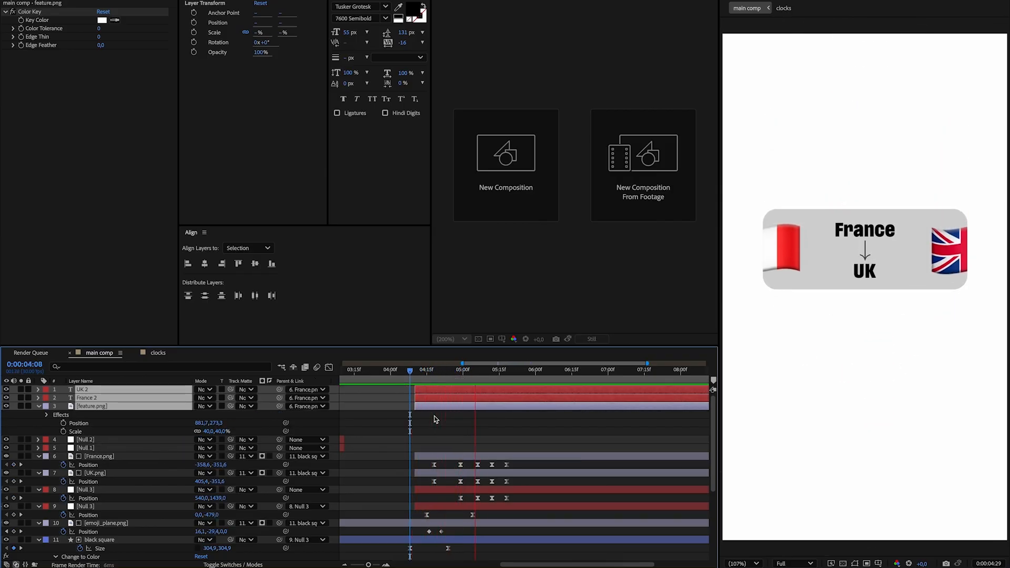
key(space)
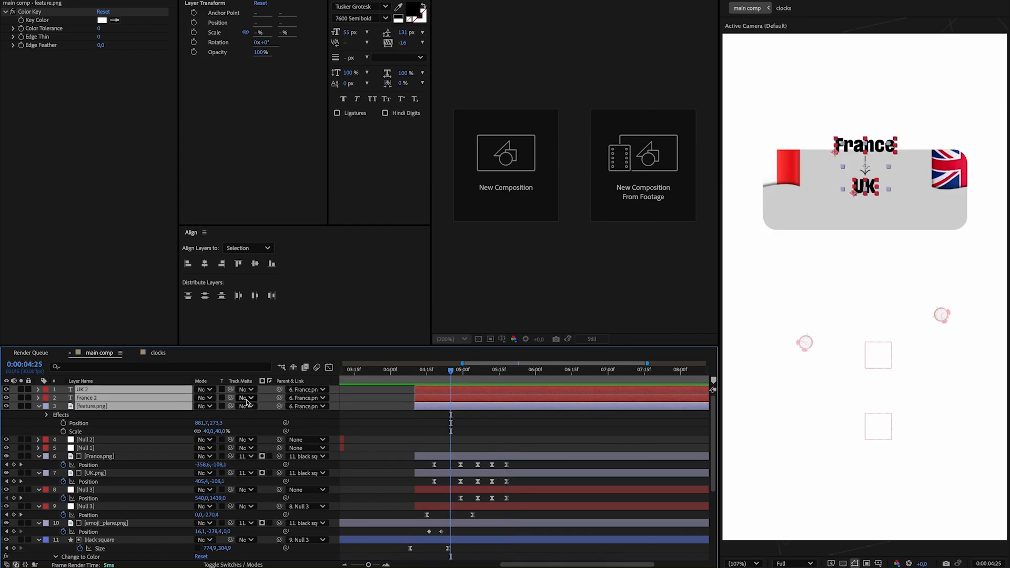
drag(230, 408, 121, 540)
key(space)
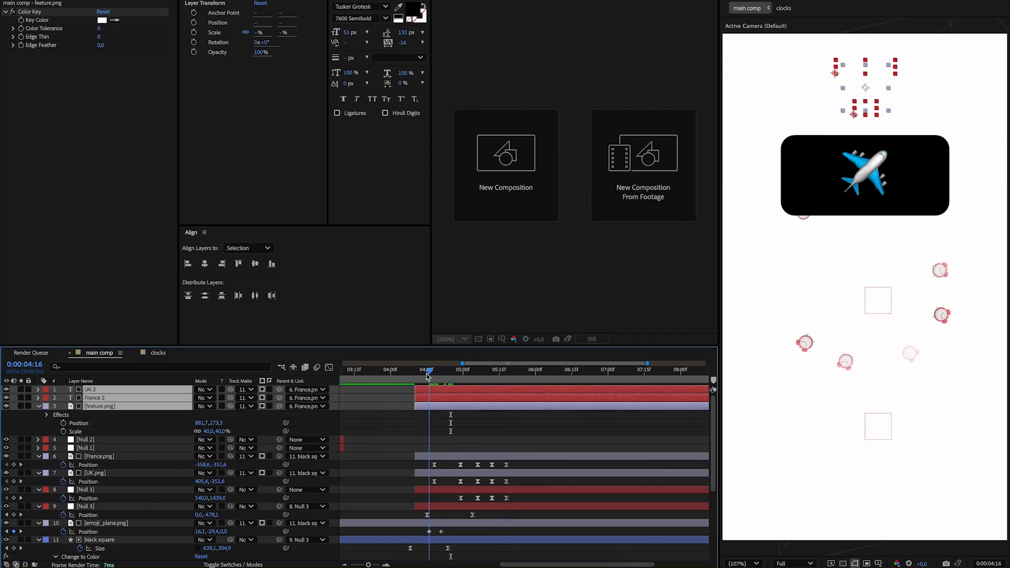
At 0:00:04:29, add Position keyframes to the UK text and feature.png arrow layers.
click(458, 381)
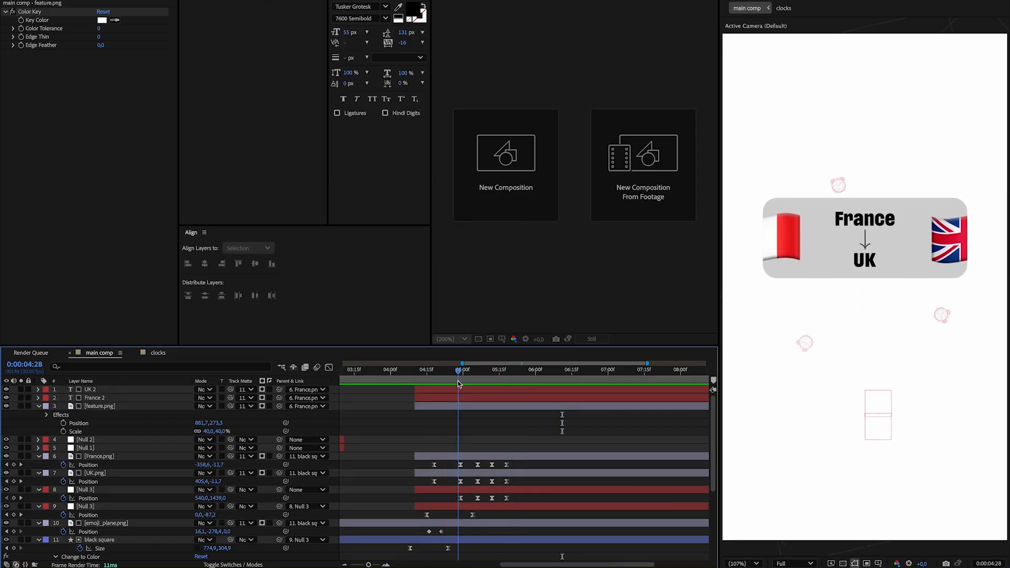
click(469, 399)
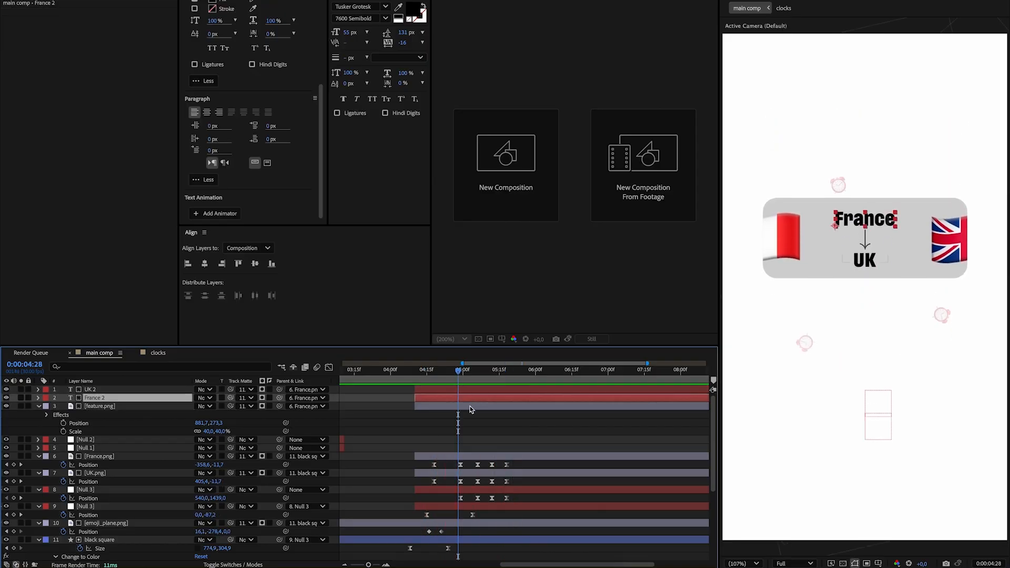
shift+click(470, 407)
drag(458, 373, 461, 373)
key(p)
click(122, 390)
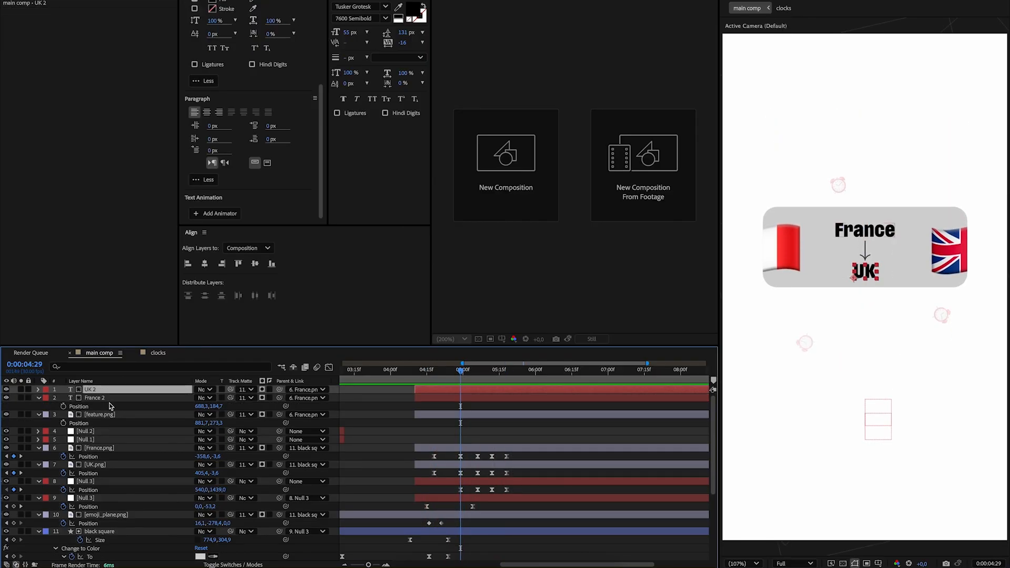
ctrl+click(109, 416)
key(p)
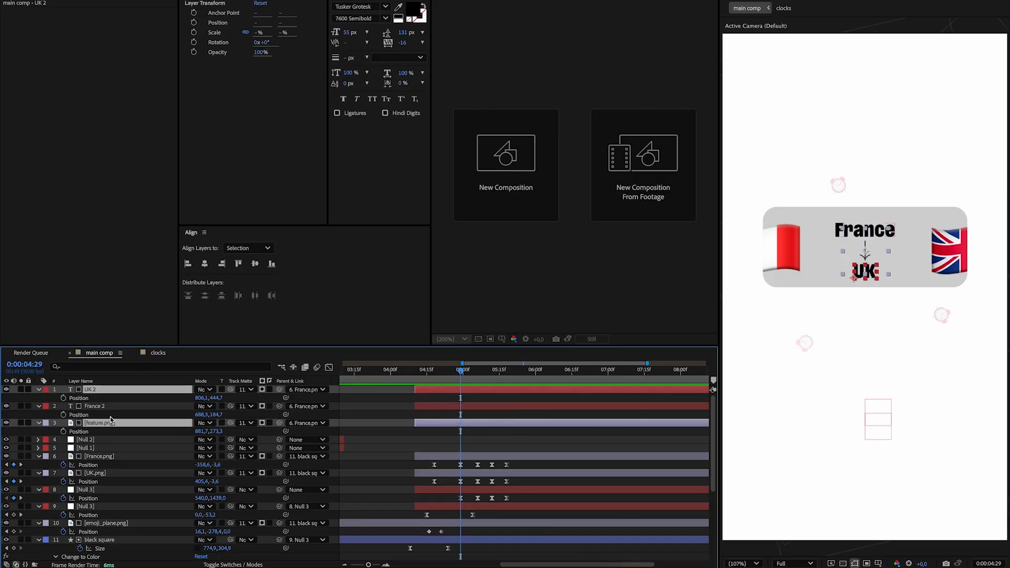
key(alt+shift+p)
Animate UK and the arrow from Position Y 184,7 and 13,3 at 0:00:04:29 to their keyed positions at about 0:00:05:06, with Easy Ease.
drag(461, 398, 476, 400)
drag(216, 398, 79, 398)
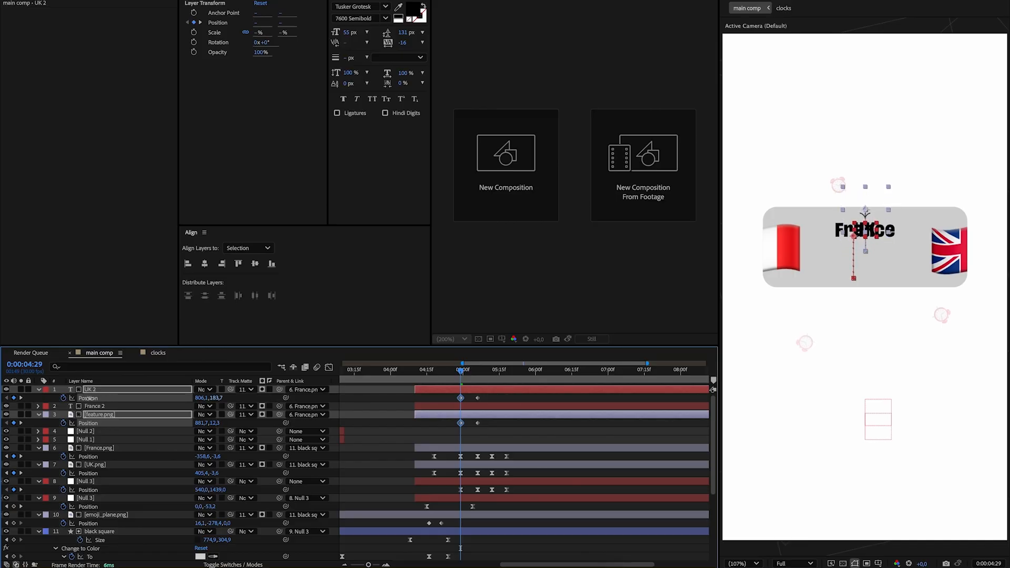
drag(499, 429, 430, 398)
key(F9)
click(498, 427)
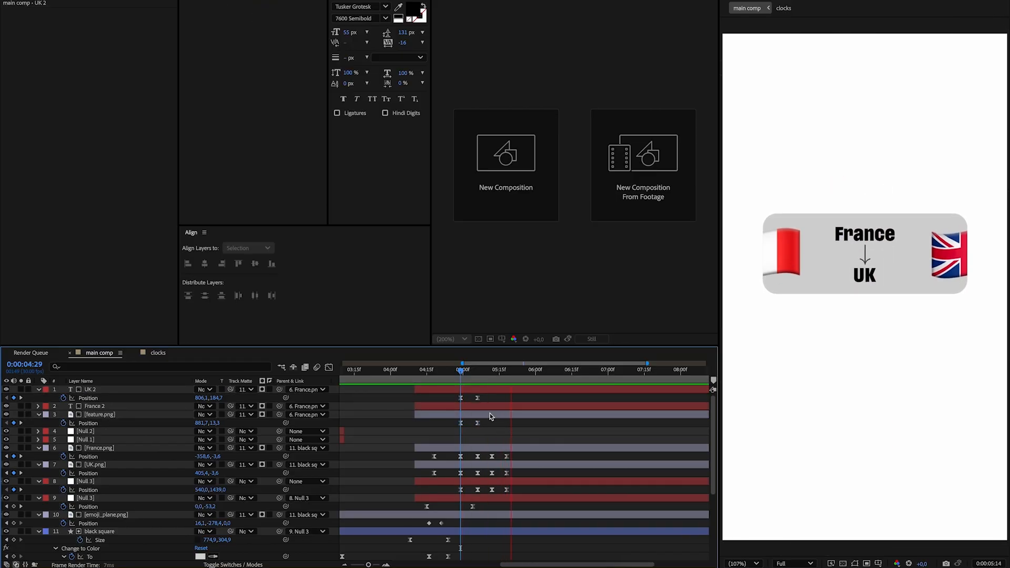
Shift the UK text and arrow Position keyframes about three frames earlier and preview the card animation from 0:00:04:02.
drag(478, 398, 471, 397)
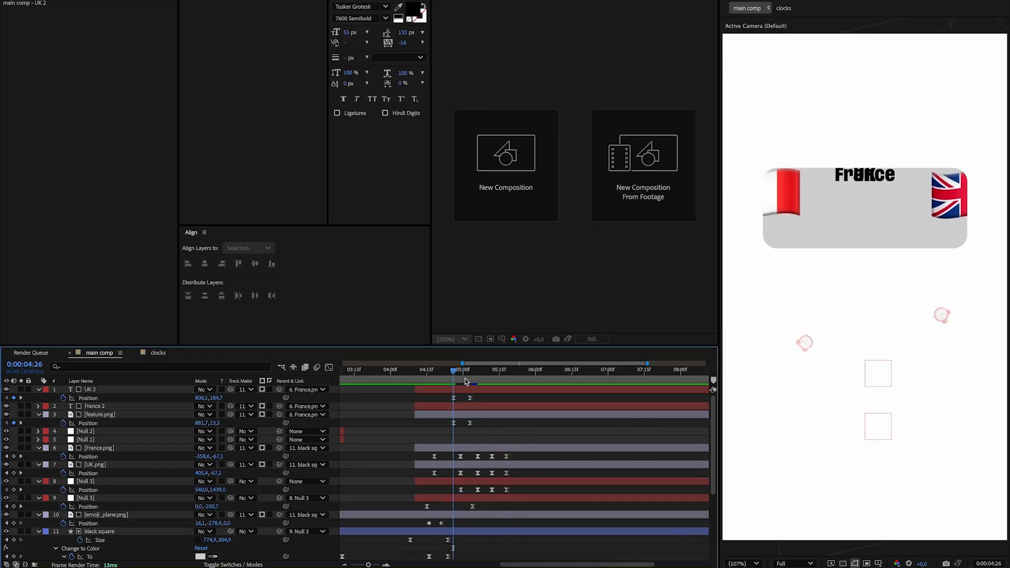
click(395, 370)
key(space)
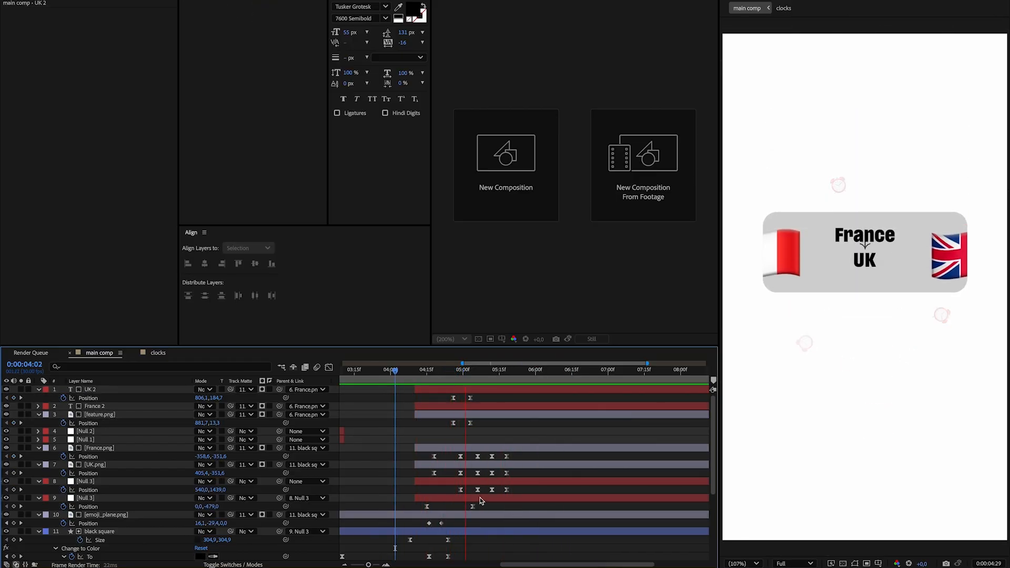
mouse_move(536, 285)
drag(539, 276, 520, 277)
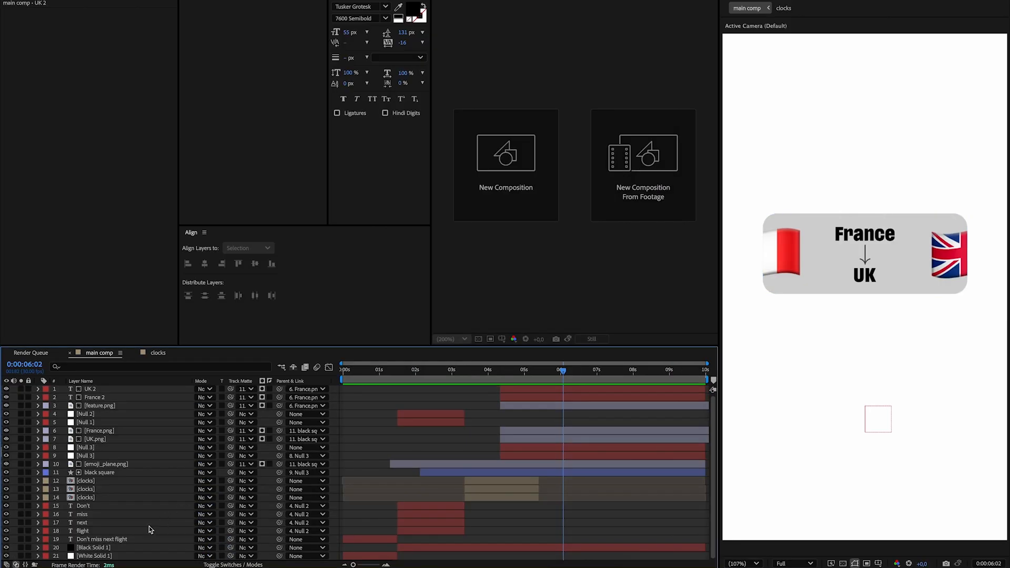
Duplicate emoji_plane.png, place the copy above all other layers, and set its parent and track matte to None.
click(116, 466)
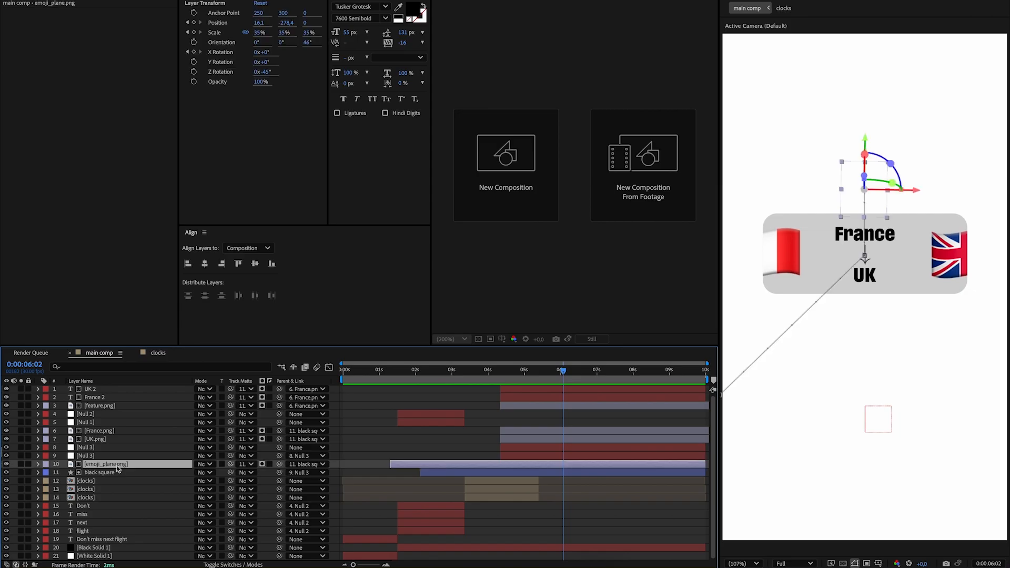
key(ctrl+d)
drag(117, 467, 129, 392)
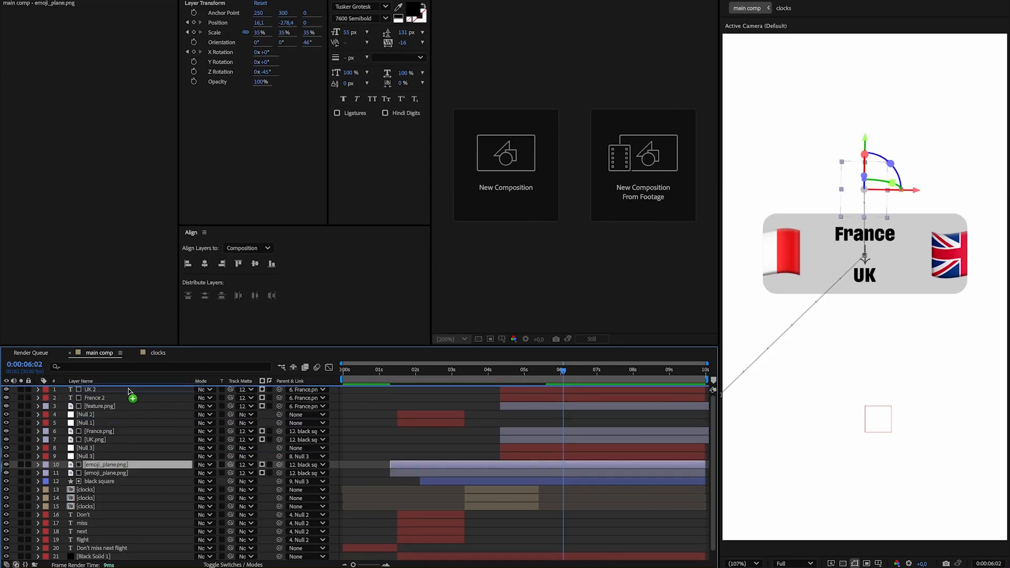
click(309, 390)
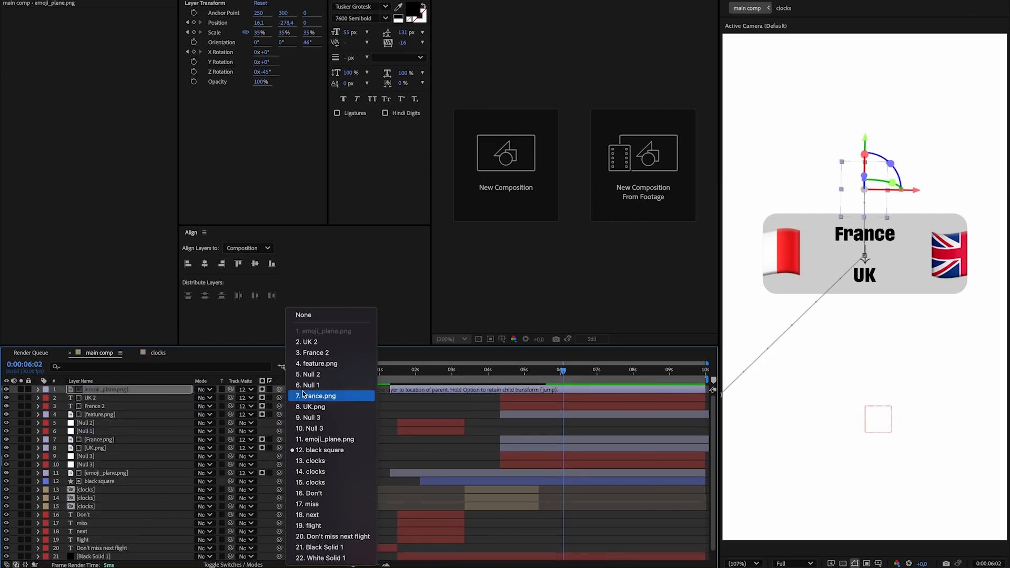
click(304, 315)
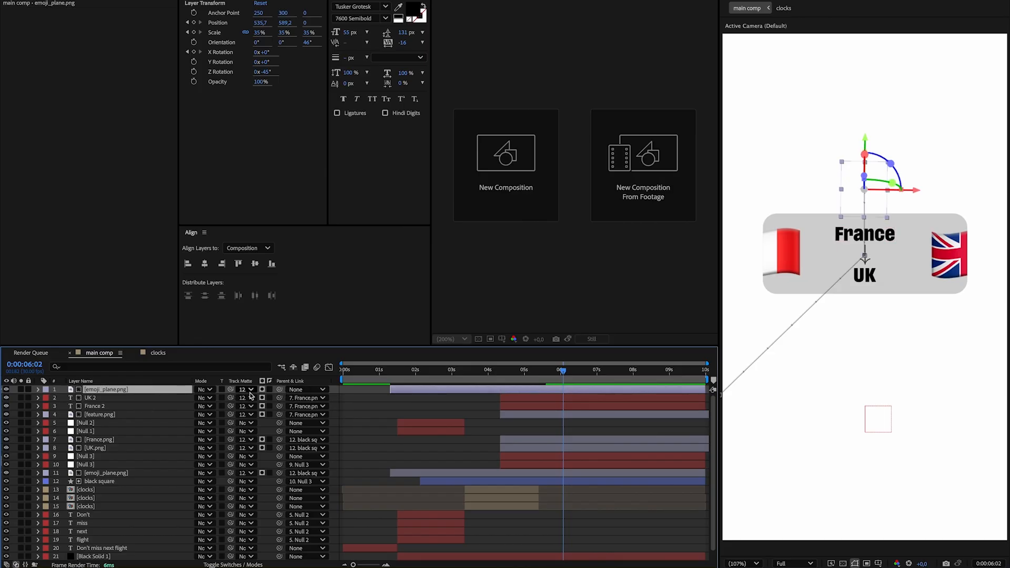
click(250, 394)
click(267, 316)
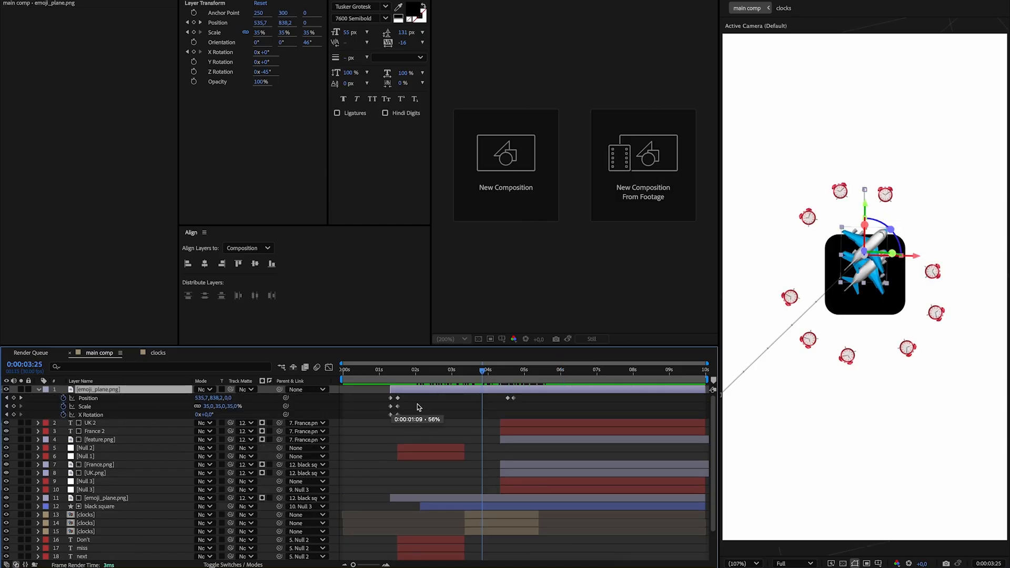
Delete the plane copy's Position, Scale and X Rotation keyframes, and set its Z Rotation to 90° and Position Y to 178,2.
drag(531, 415, 349, 392)
key(Delete)
double_click(38, 390)
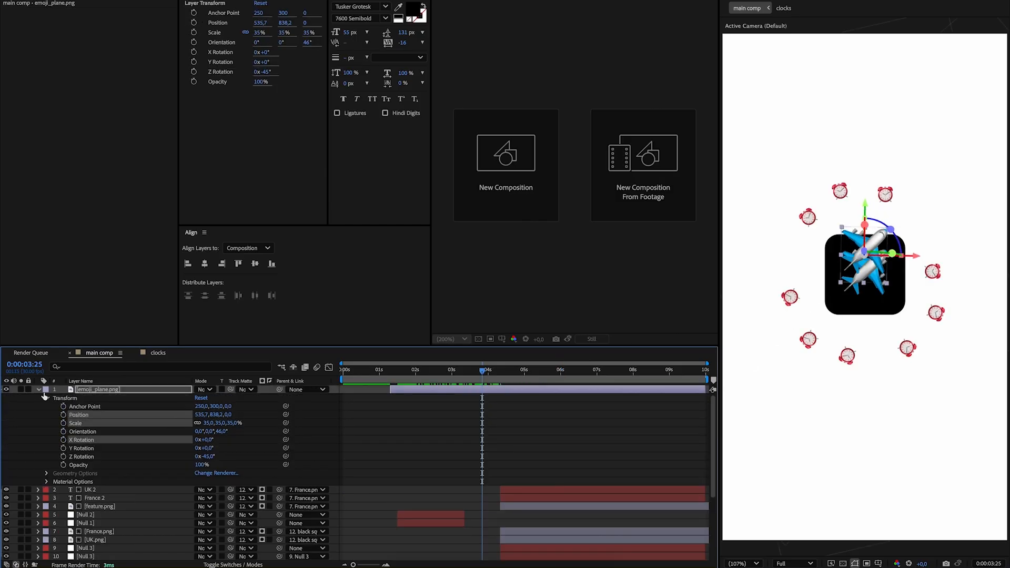
drag(207, 457, 211, 459)
drag(213, 415, 196, 430)
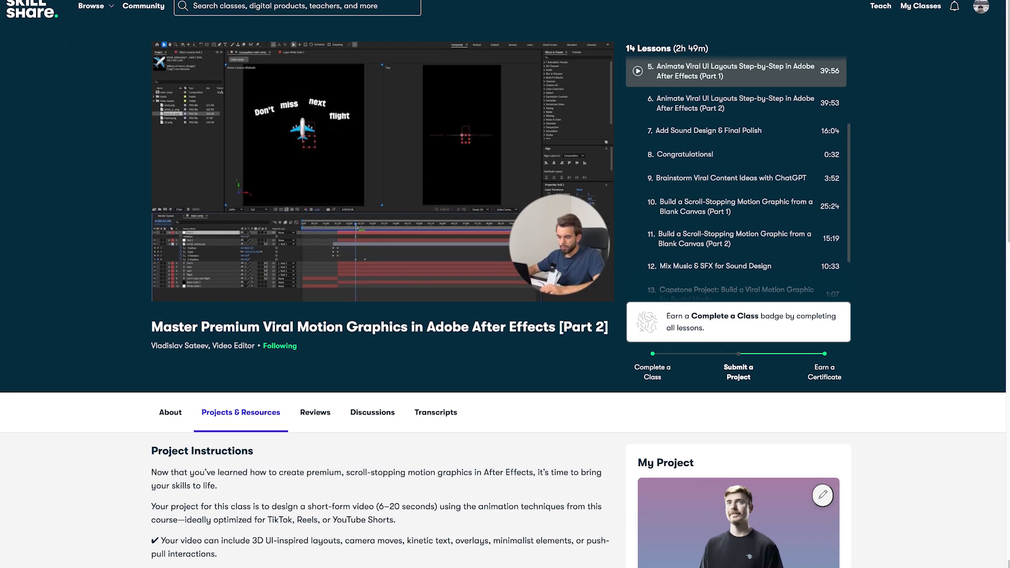
scroll(505, 284, down, 4)
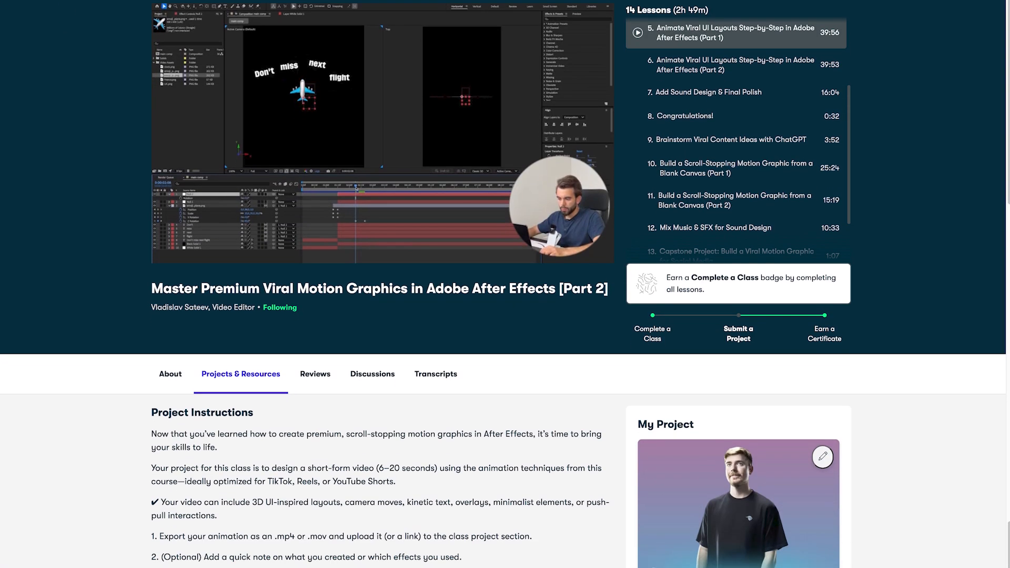
scroll(505, 284, down, 6)
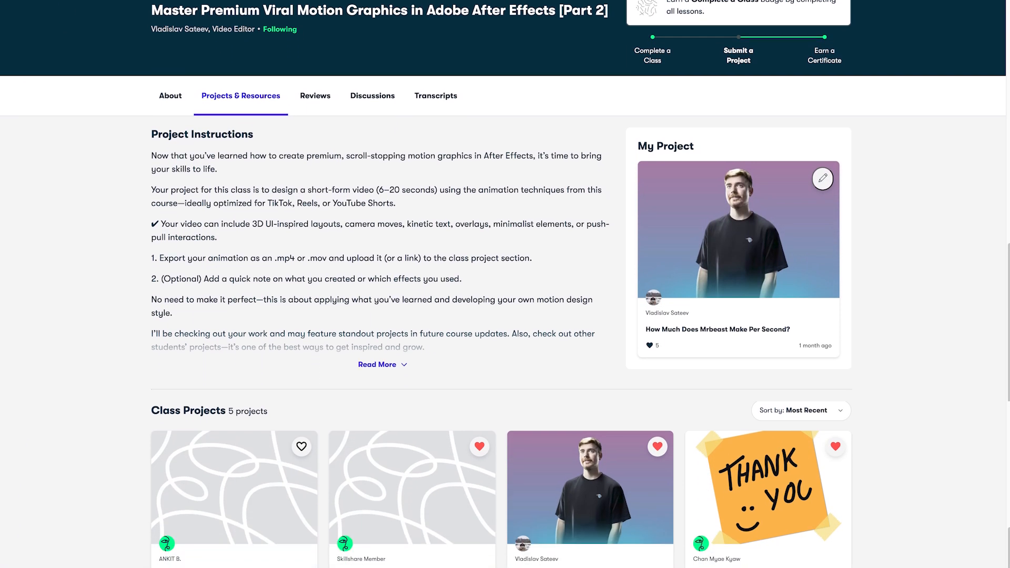
scroll(505, 284, down, 4)
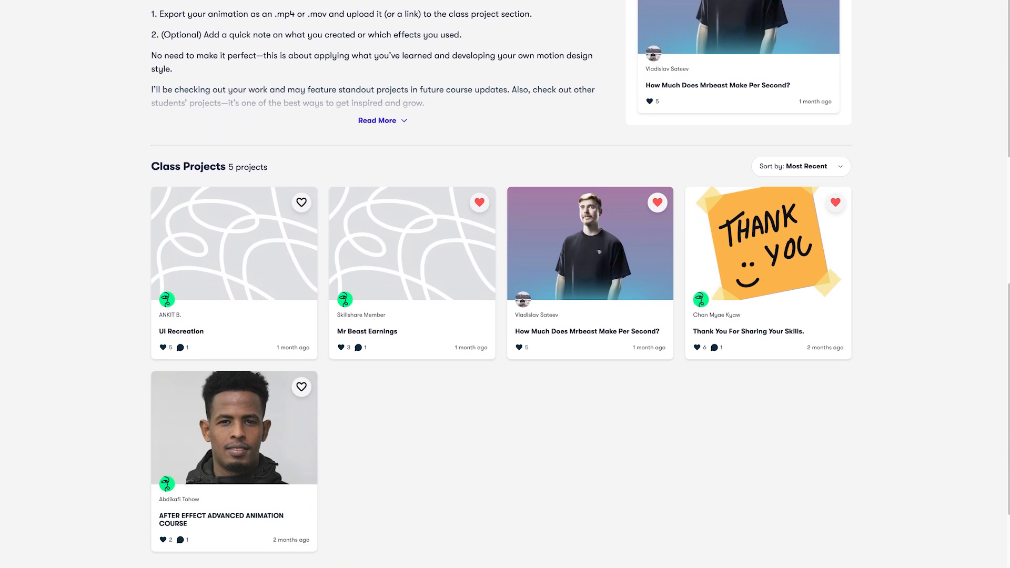